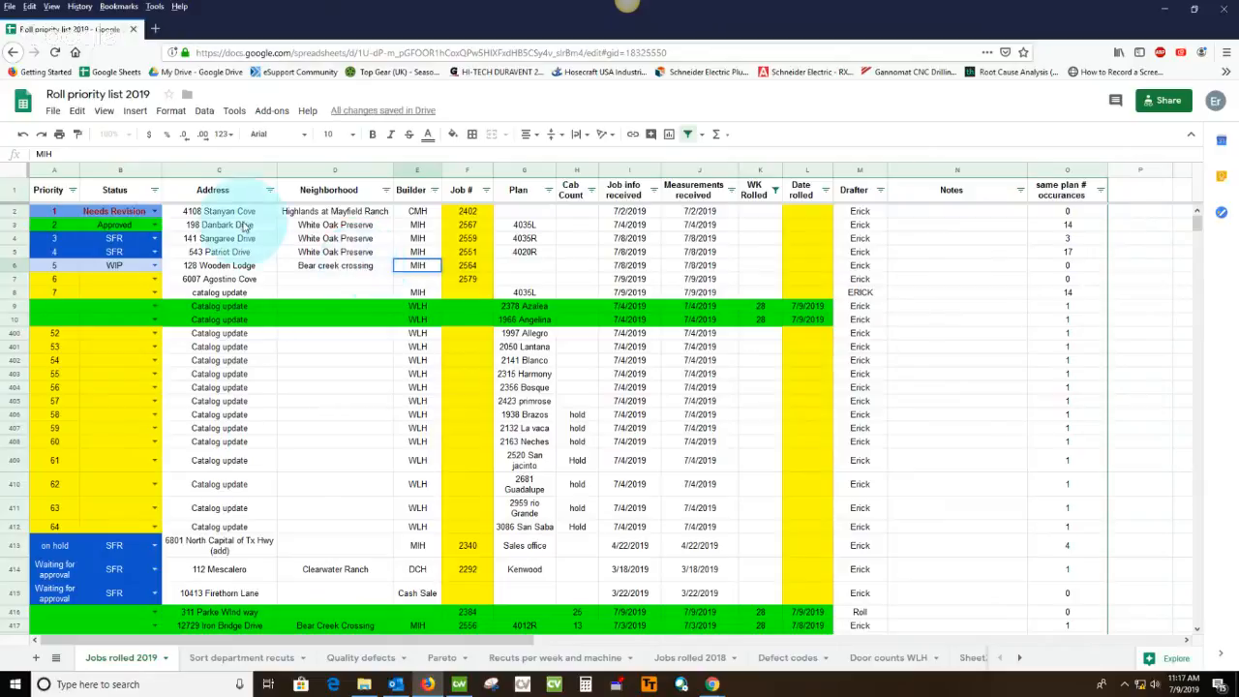
Switch to File Explorer and open the Sales folder inside the work-in-progress job's folder
click(364, 684)
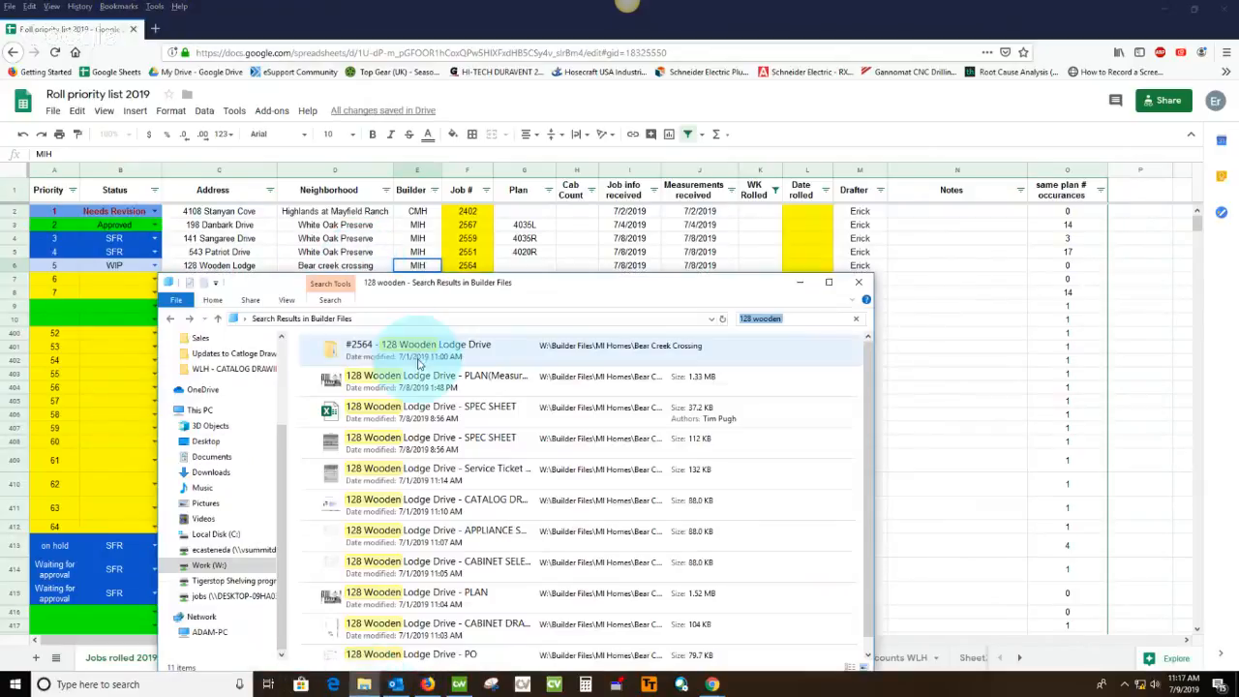
double_click(416, 355)
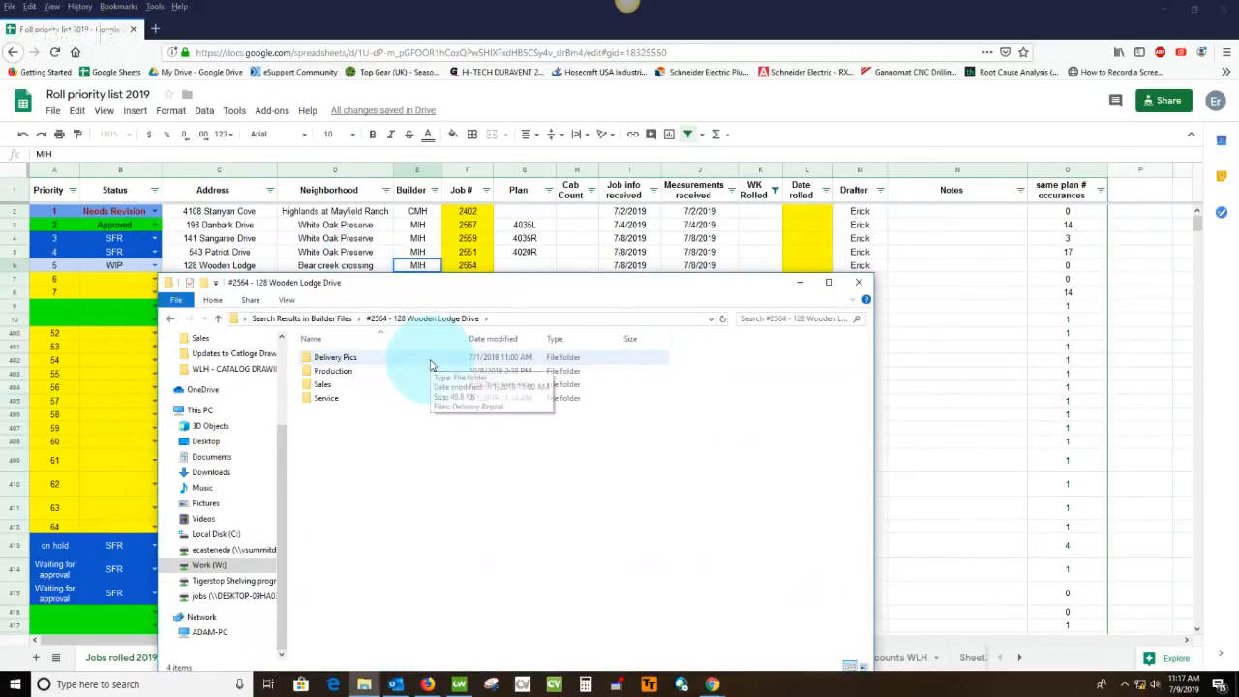
double_click(356, 388)
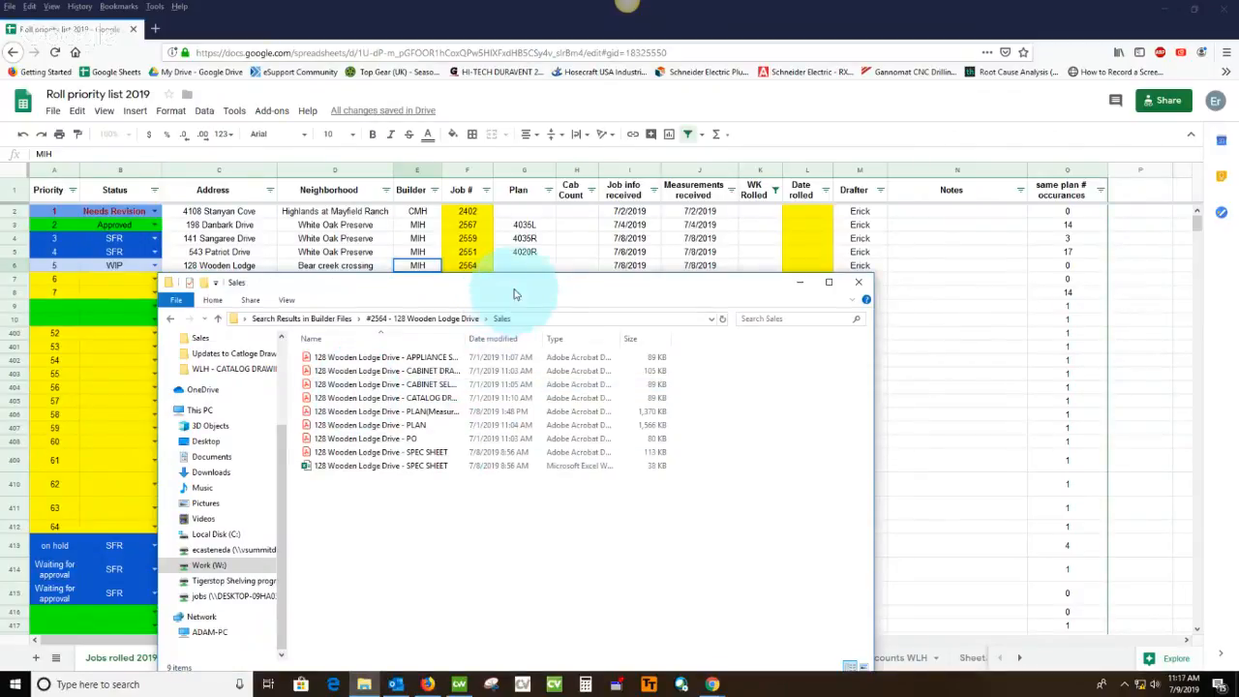
drag(523, 287, 584, 234)
Open the job's CABINET DRAWINGS, CATALOG DRAWING, PLAN(Measured) and SPEC SHEET PDFs in Acrobat Reader
click(463, 271)
double_click(466, 274)
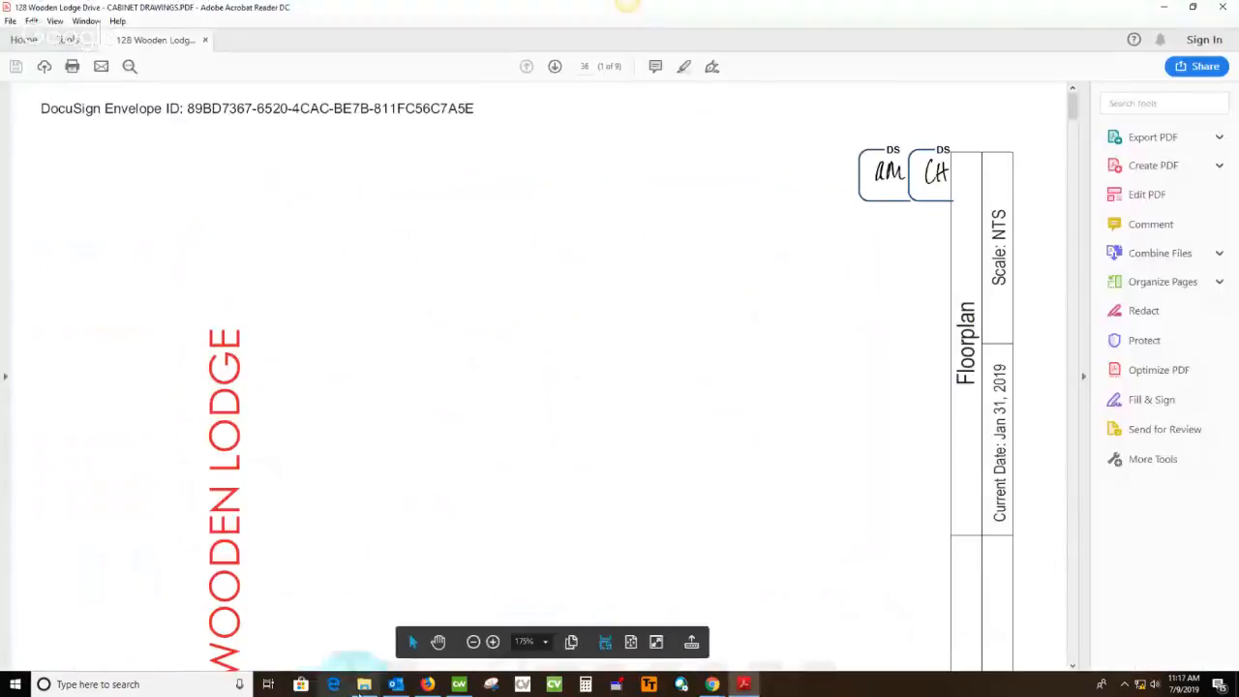
key(alt+Tab)
double_click(461, 296)
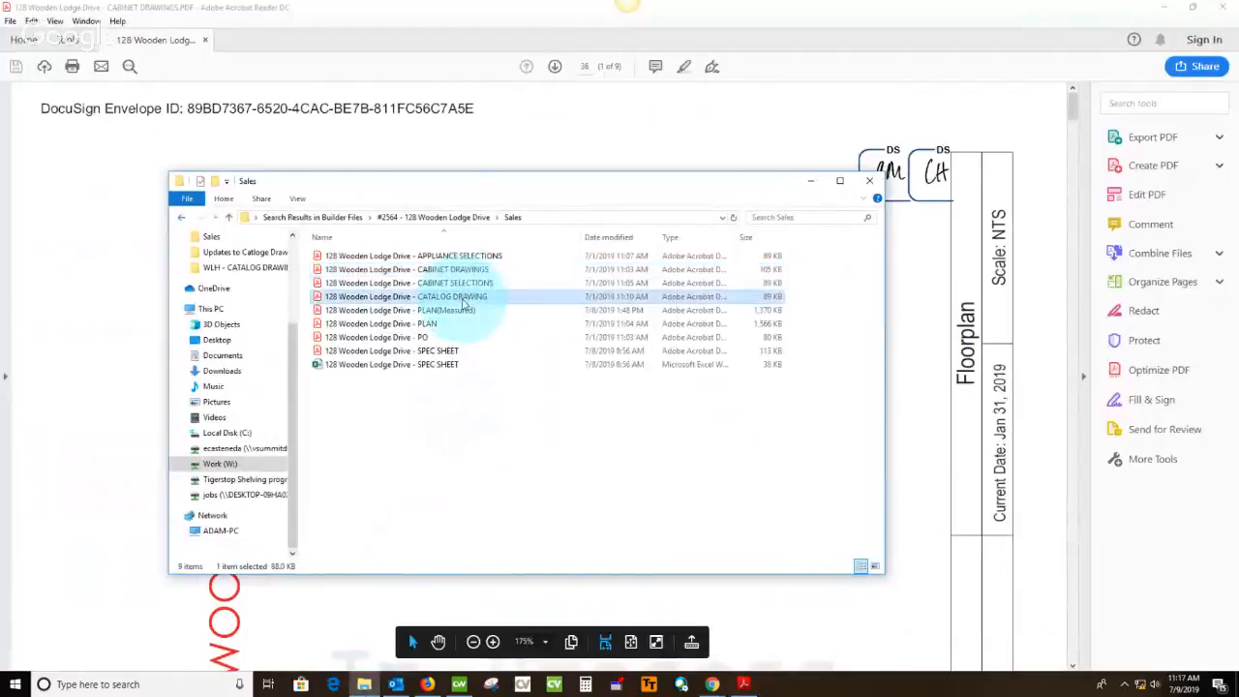
click(364, 684)
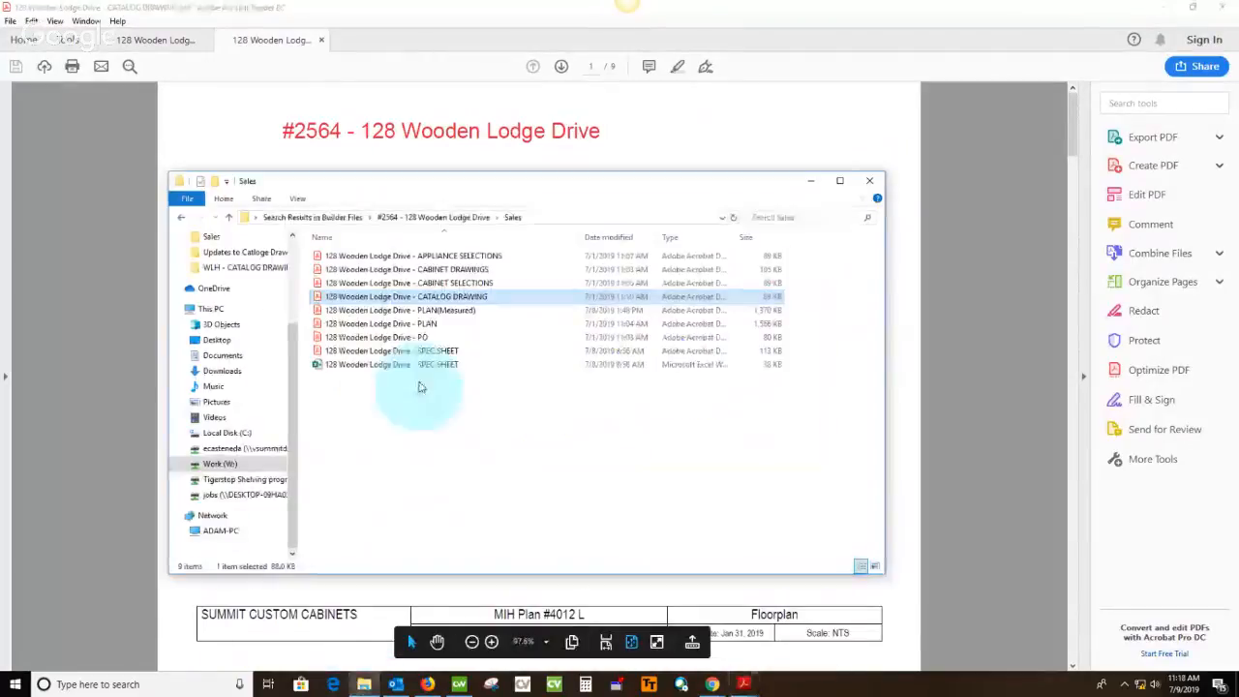
click(431, 311)
double_click(431, 311)
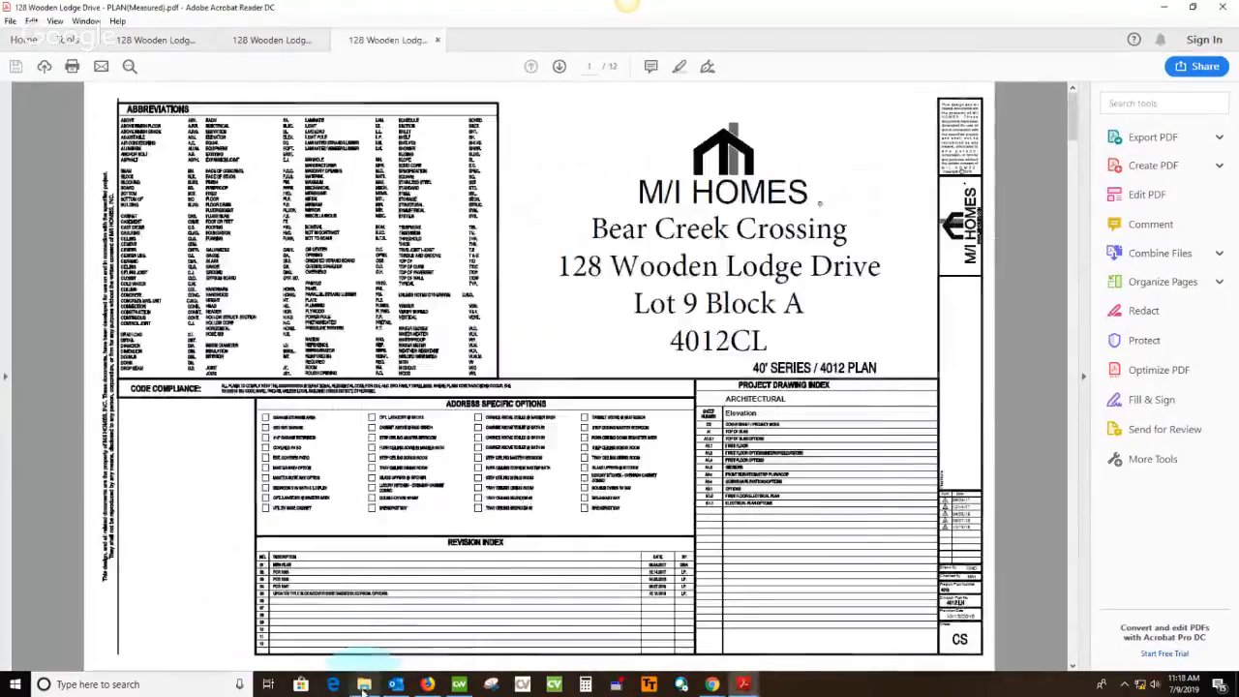
click(364, 684)
double_click(423, 352)
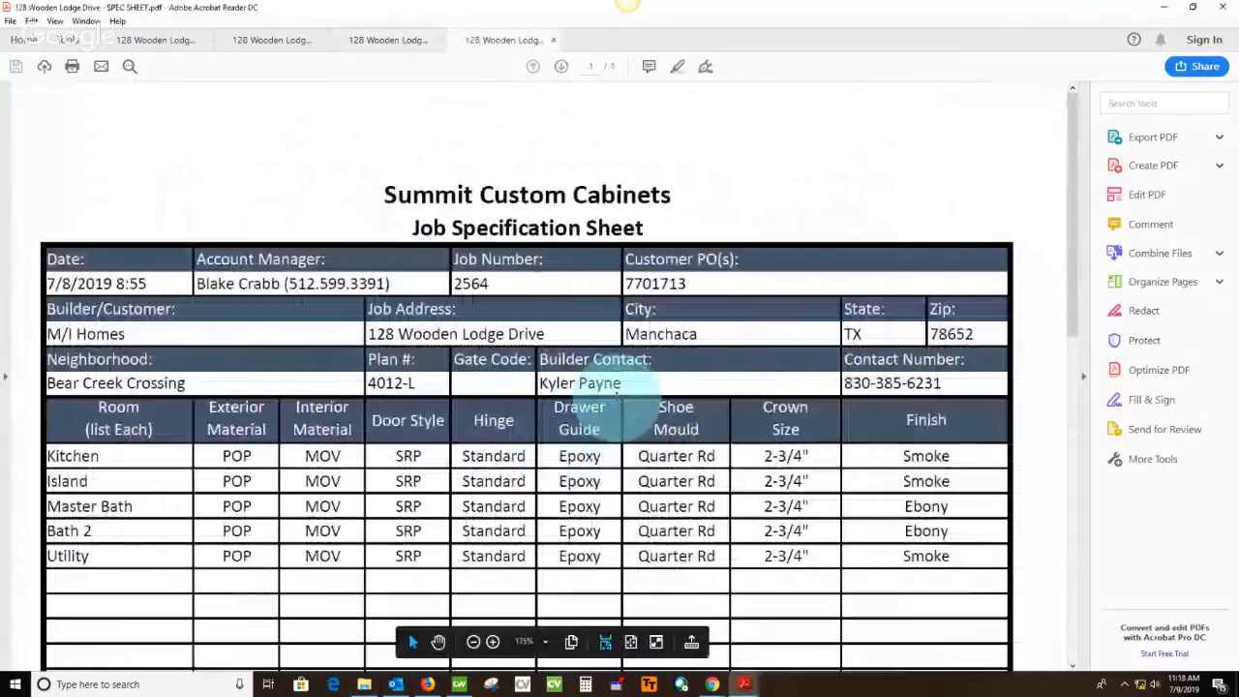
Show the Comment tools in the spec sheet, measured plan, catalog drawing and cabinet drawings PDFs
click(1152, 225)
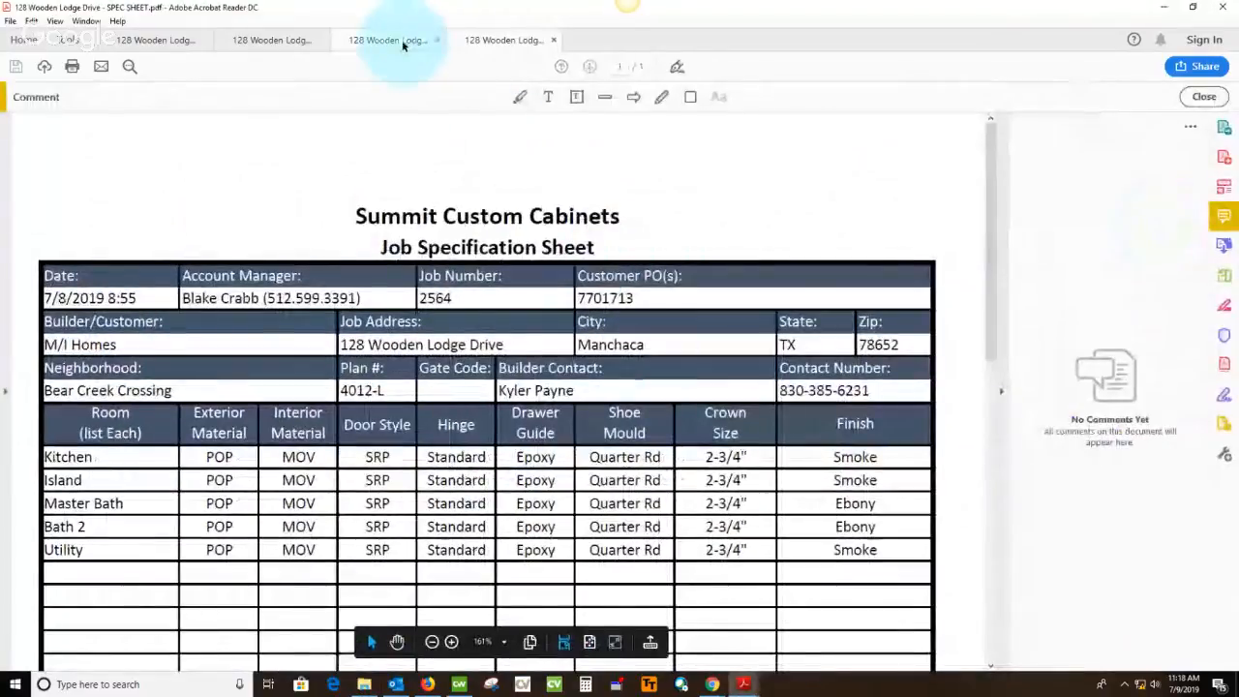
click(402, 42)
click(1150, 224)
click(273, 41)
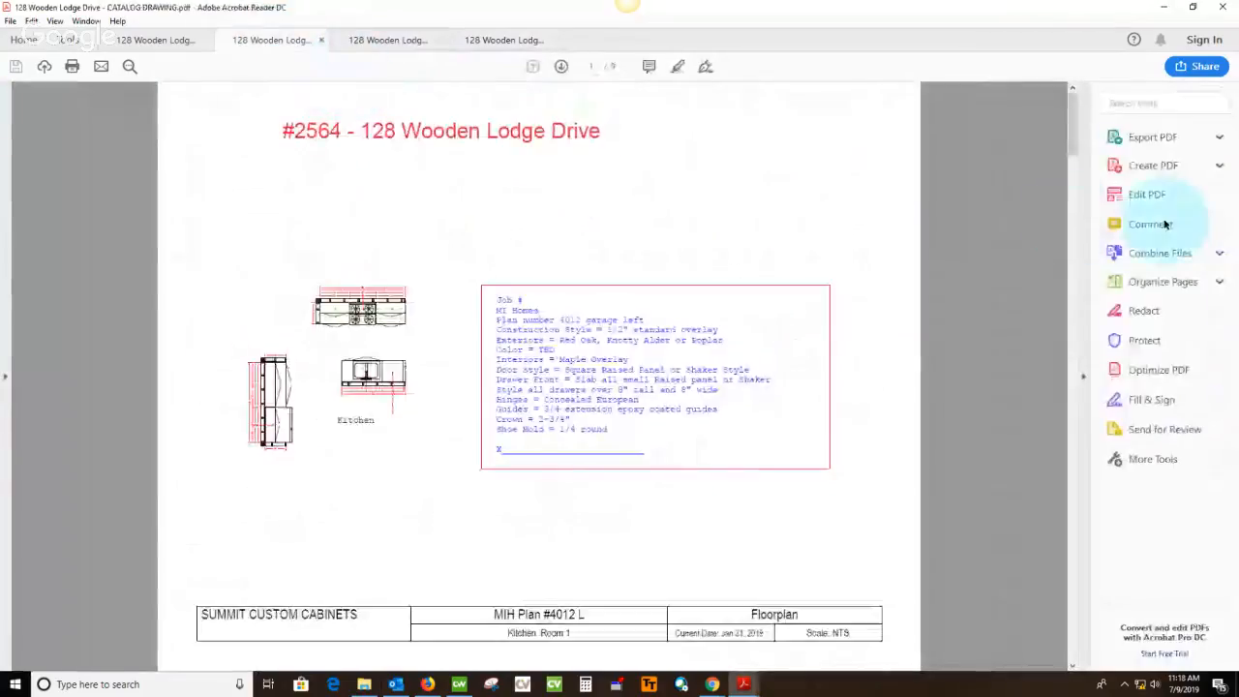
click(1152, 225)
click(163, 42)
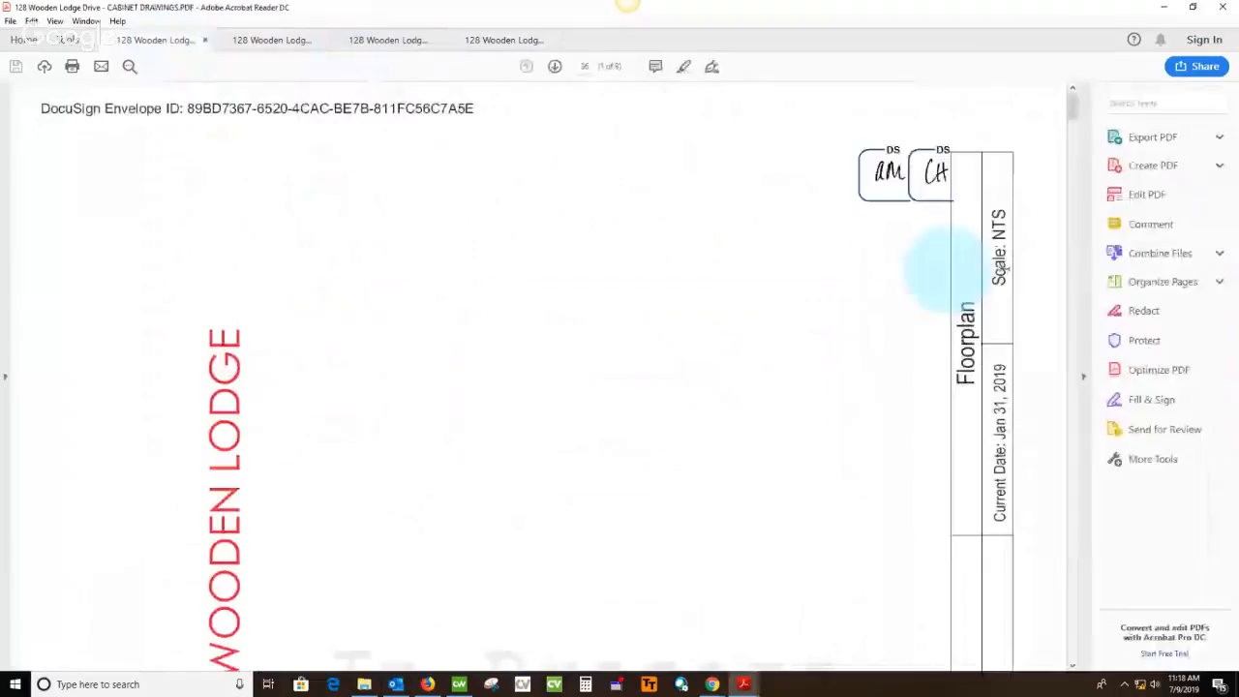
click(1150, 226)
Copy the job number from the spec sheet into the WIP job's Plan cell in the Roll priority list 2019 spreadsheet
click(506, 41)
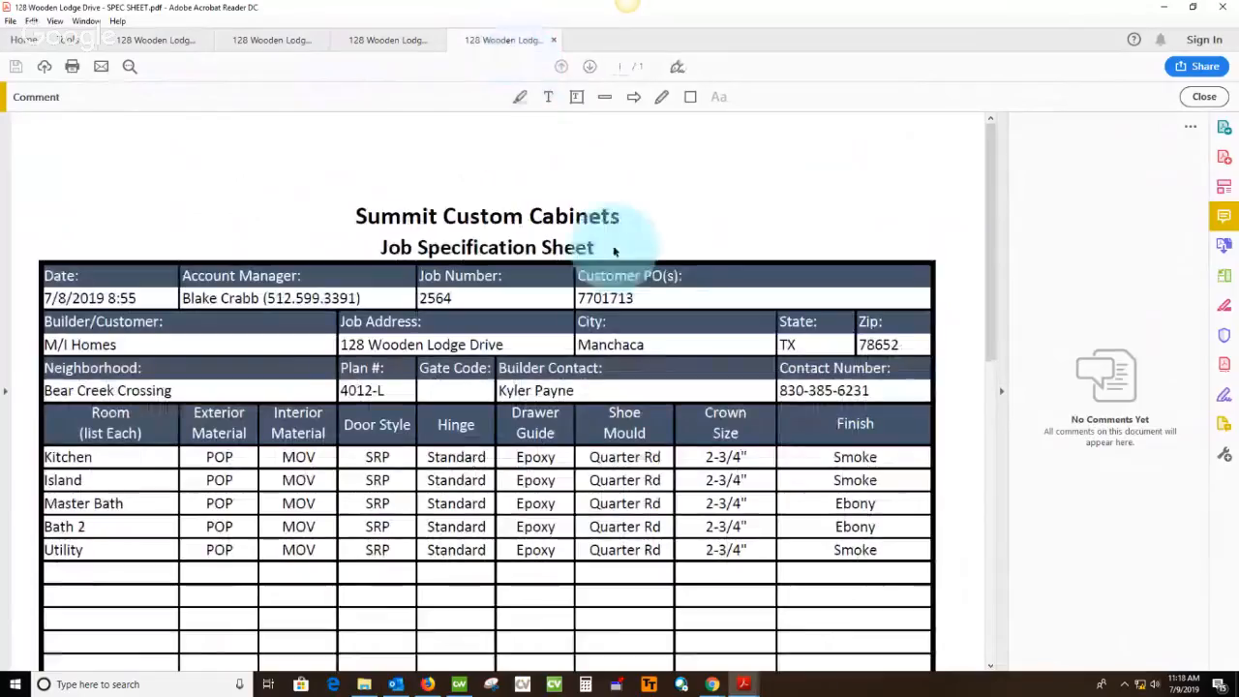
double_click(436, 298)
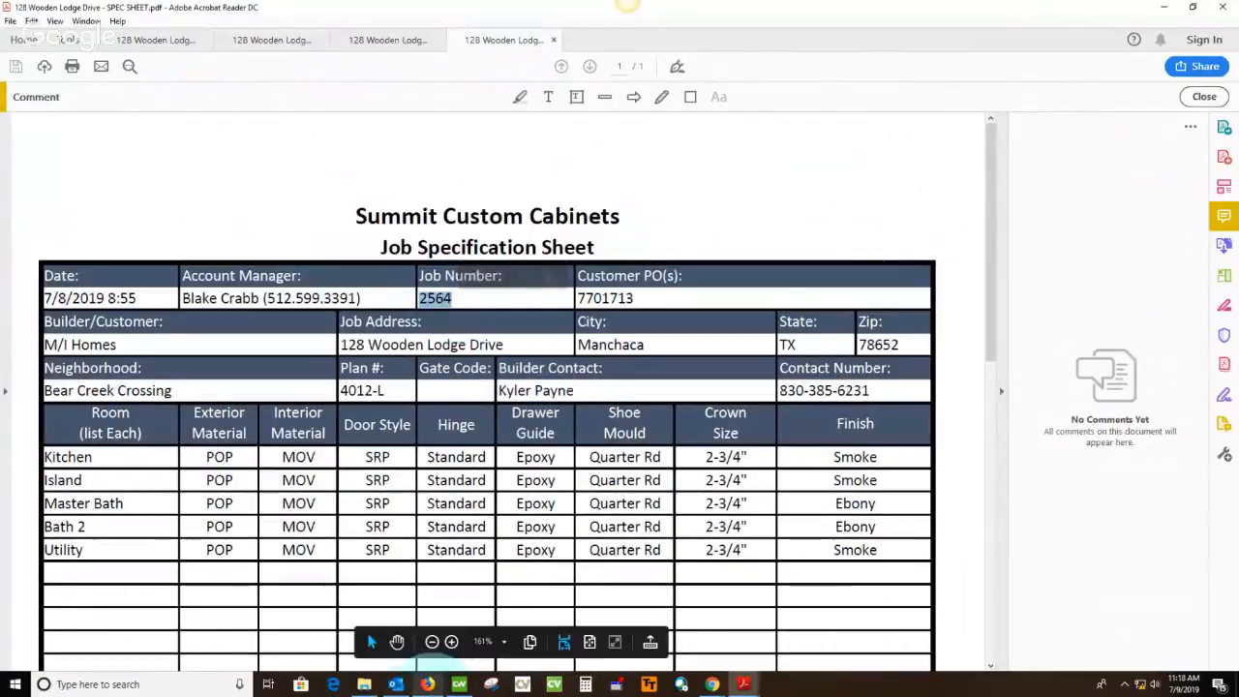
click(426, 682)
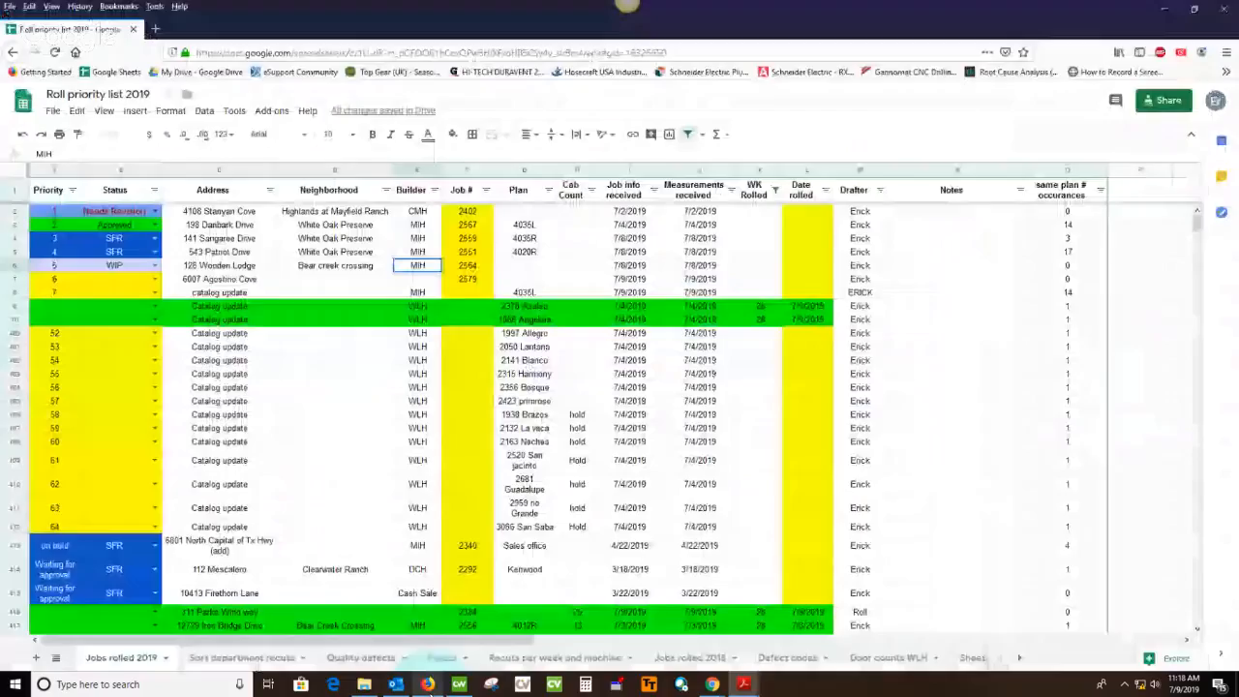
click(529, 269)
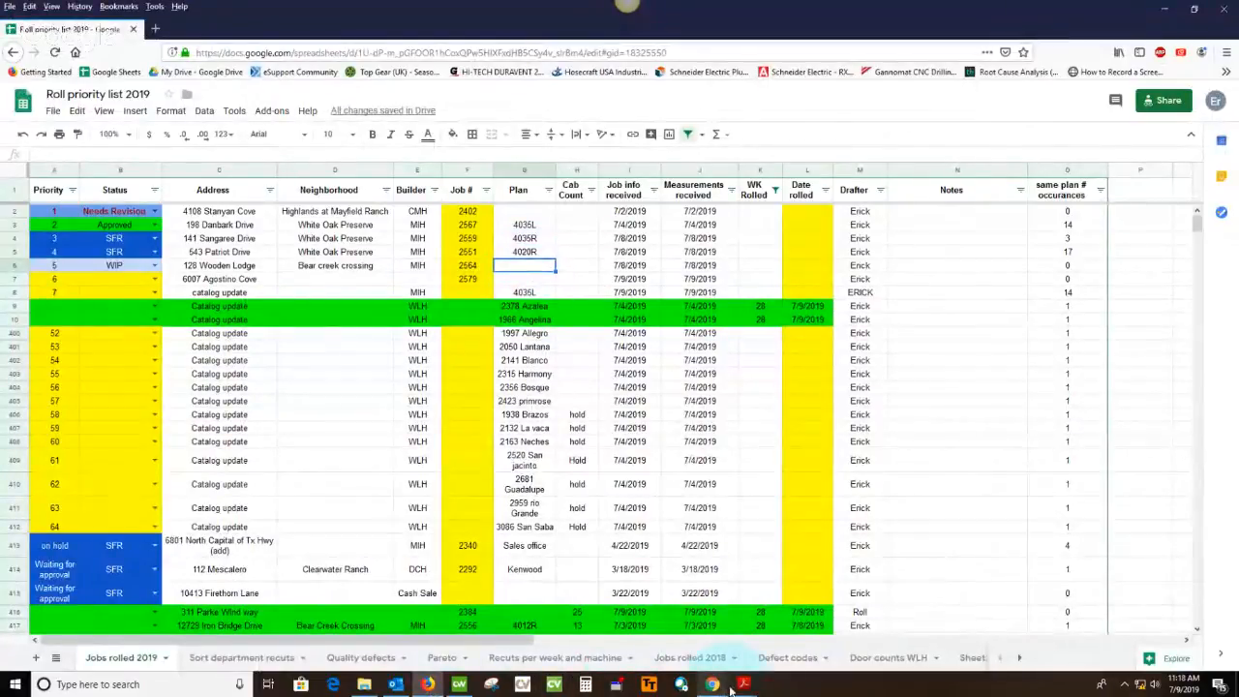
mouse_move(741, 685)
click(966, 602)
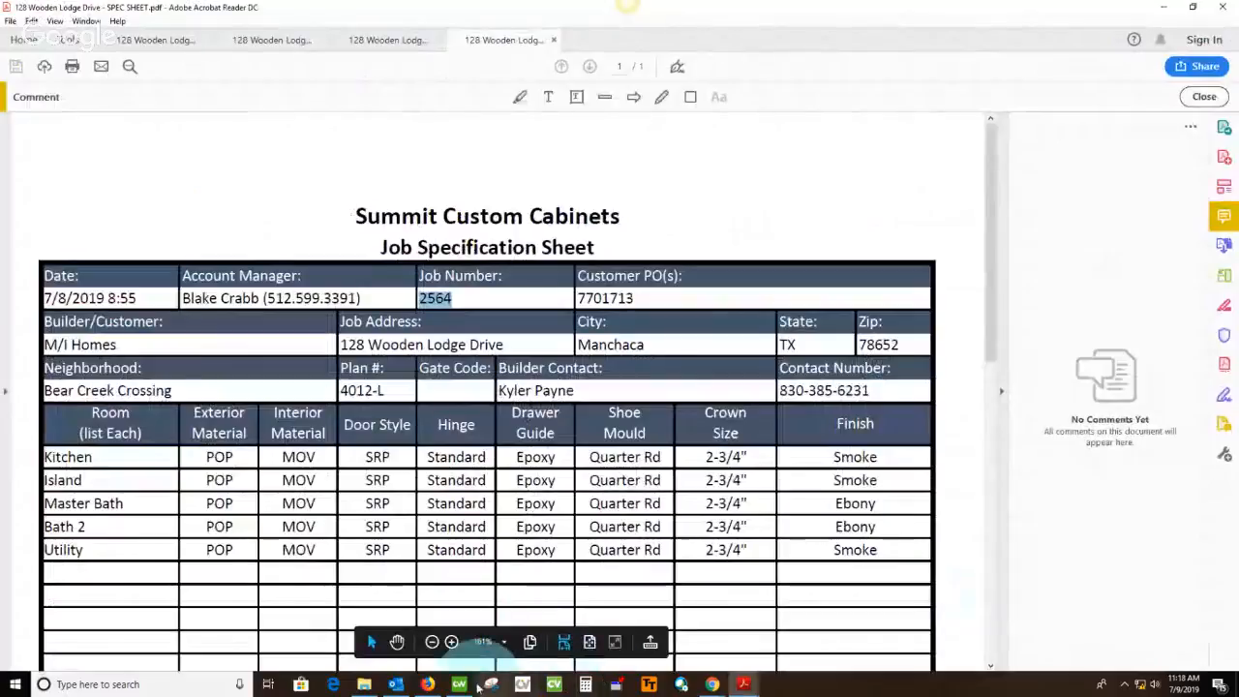
click(428, 685)
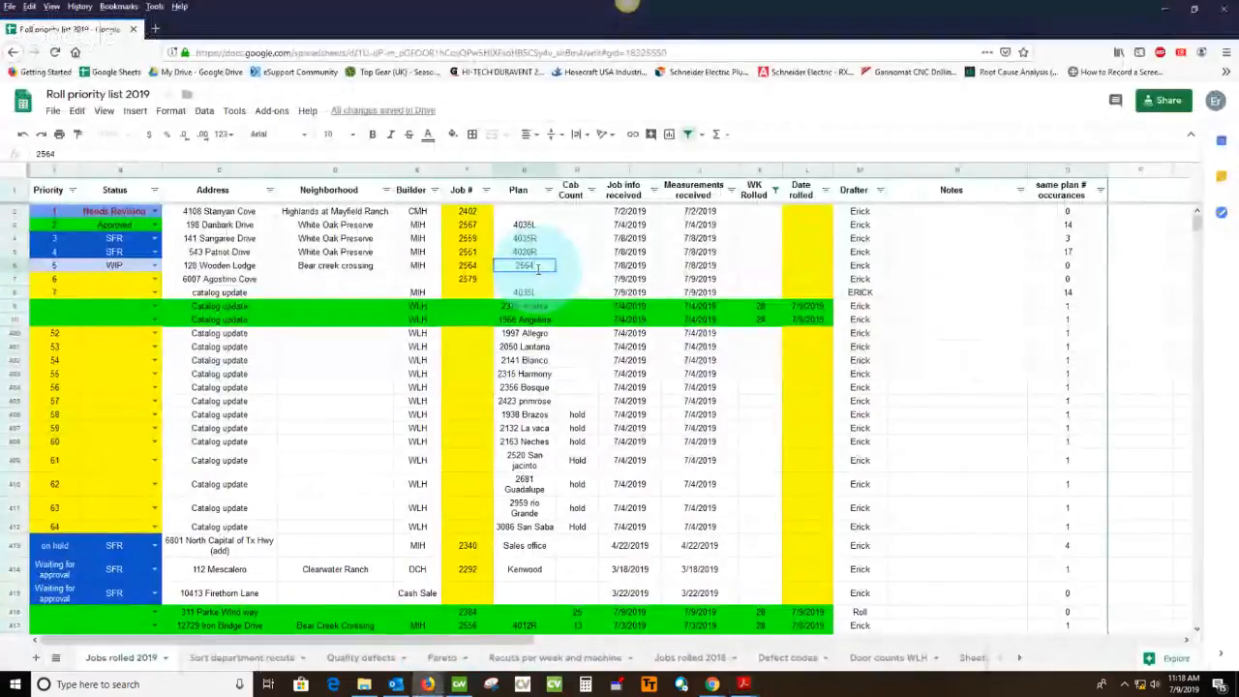
Check the plan number on the spec sheet and set the WIP job's Plan cell in the spreadsheet to 4012L
mouse_move(754, 686)
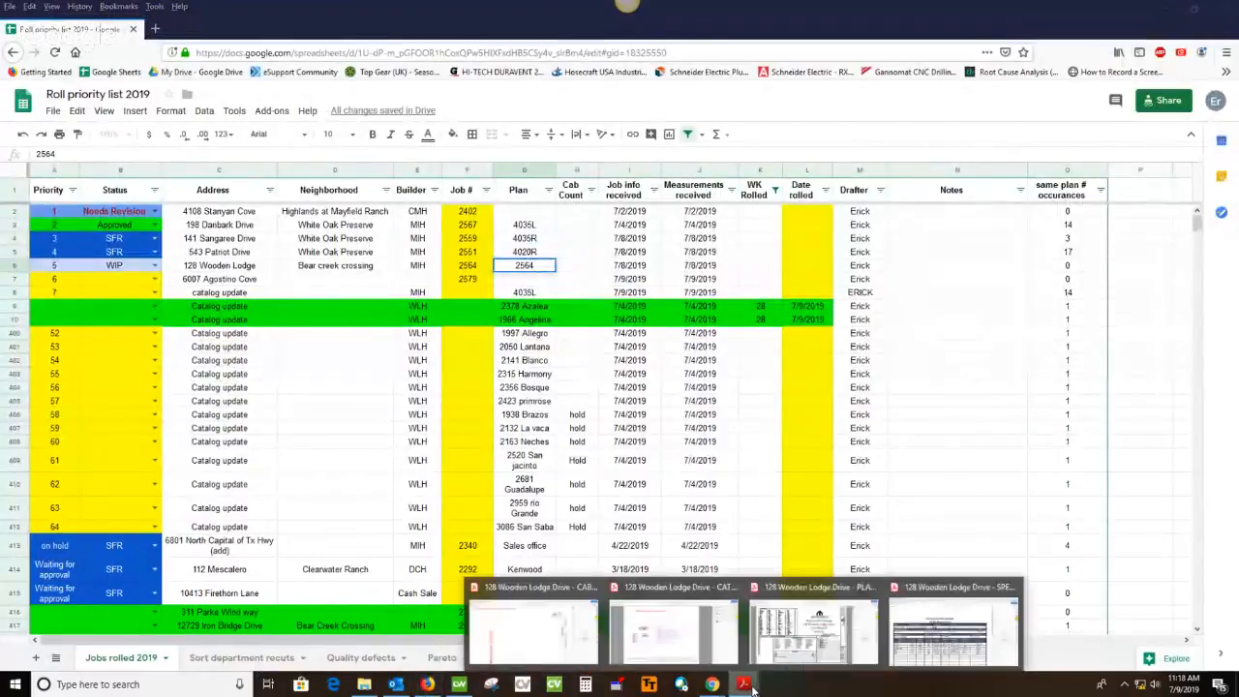
click(939, 610)
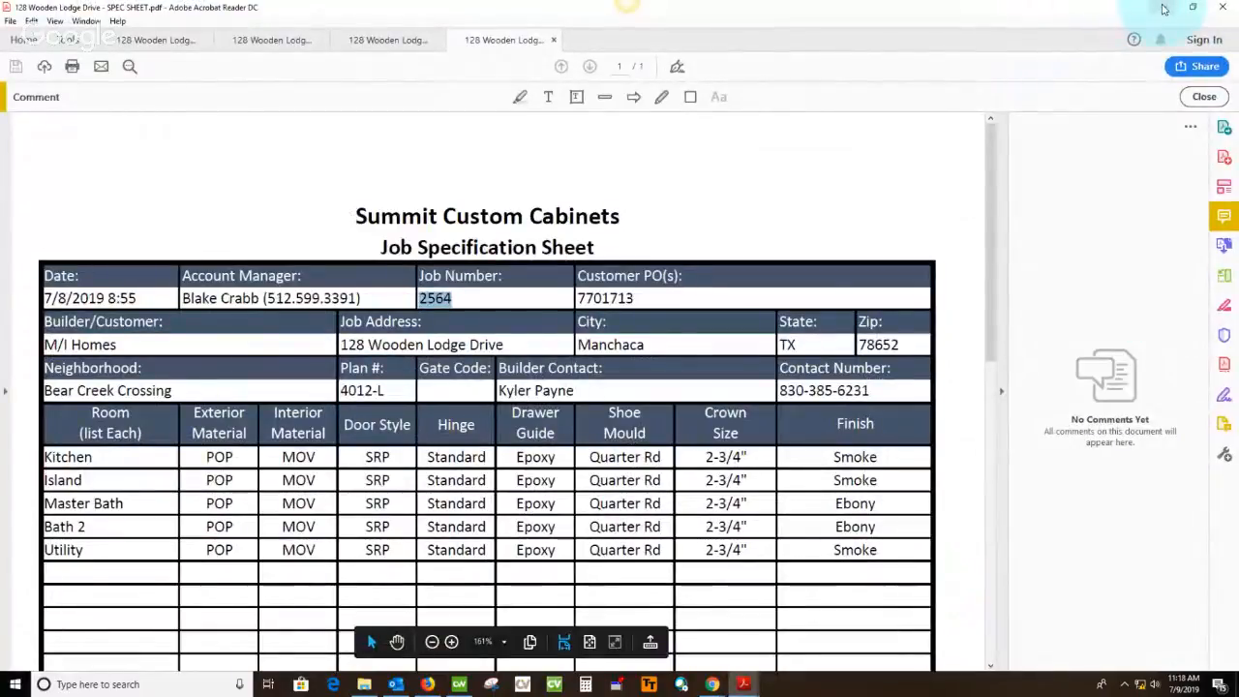
click(1164, 8)
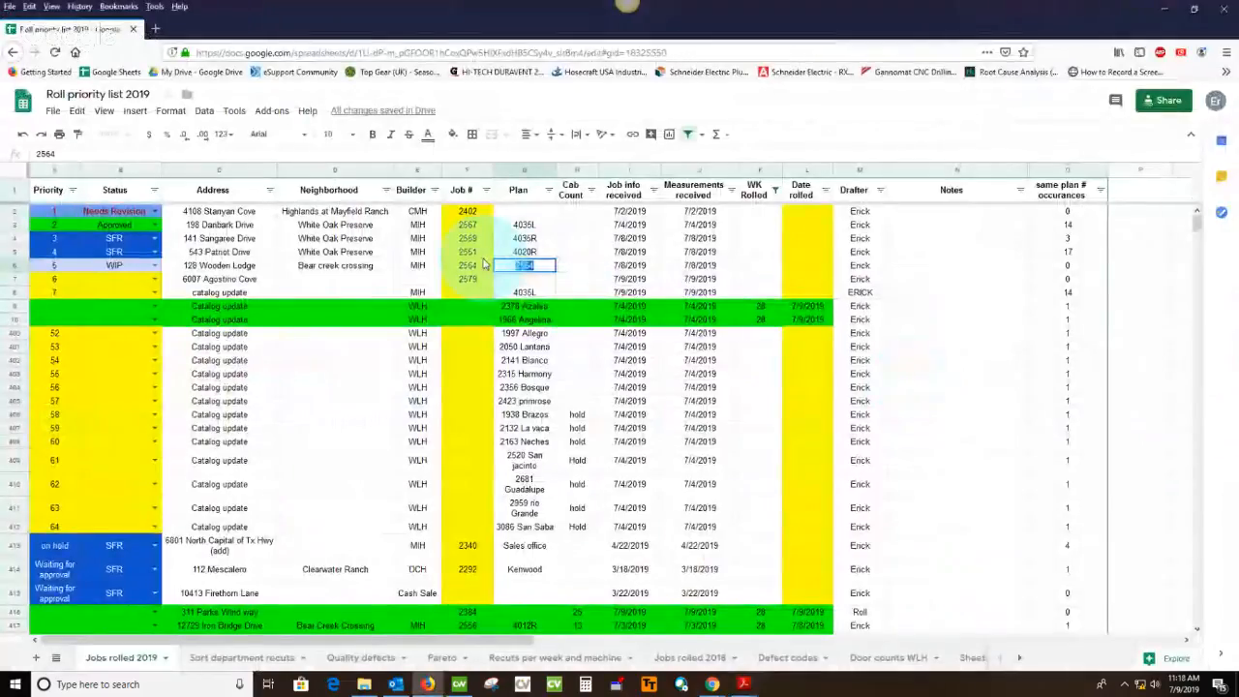
text(4012L)
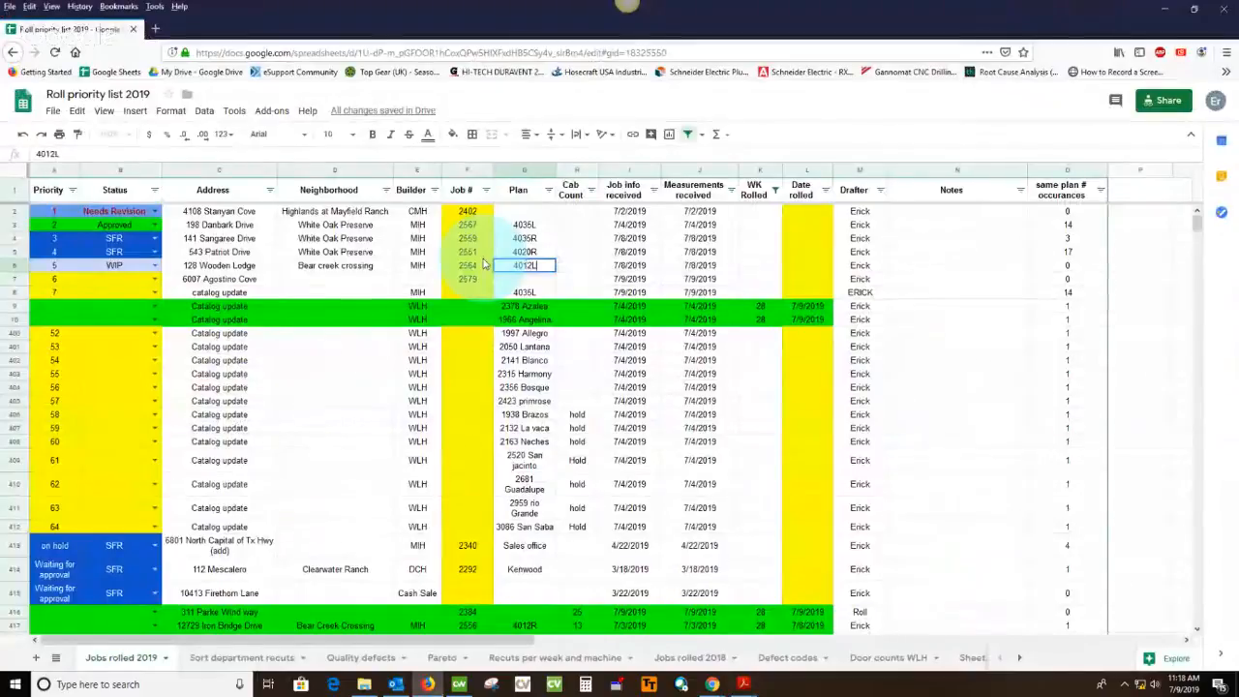
Minimize the spreadsheet and File Explorer windows, and highlight the plan number on the spec sheet PDF
click(1165, 12)
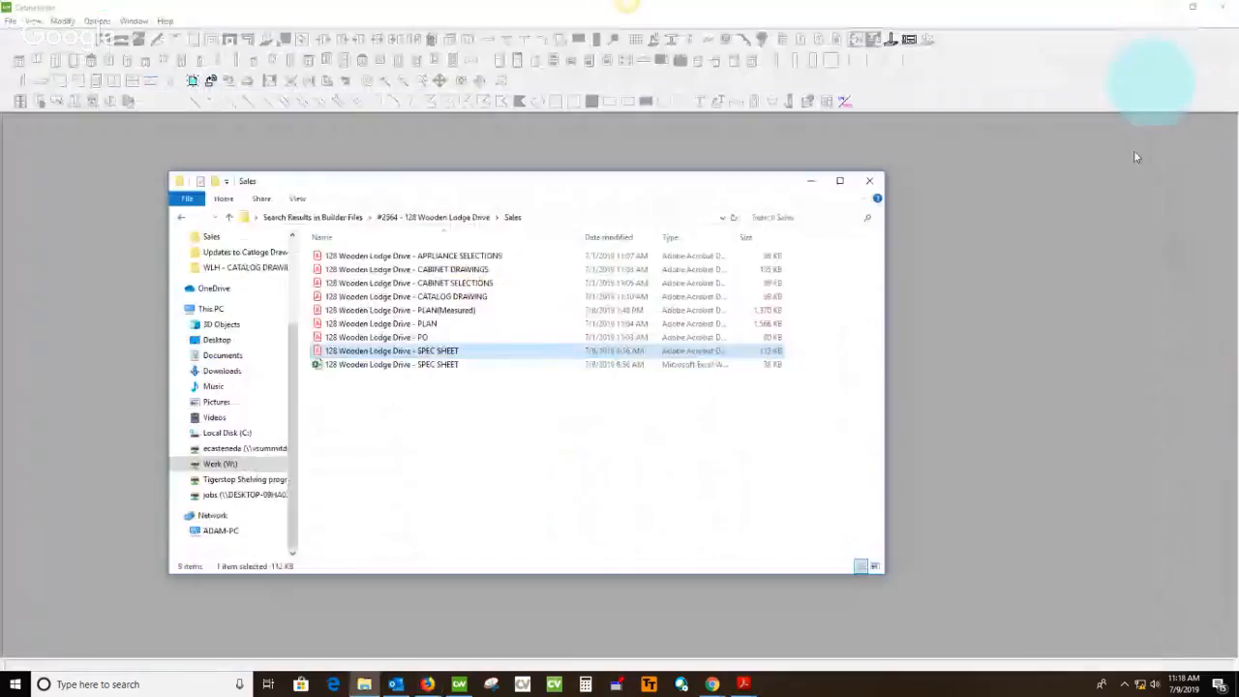
click(812, 184)
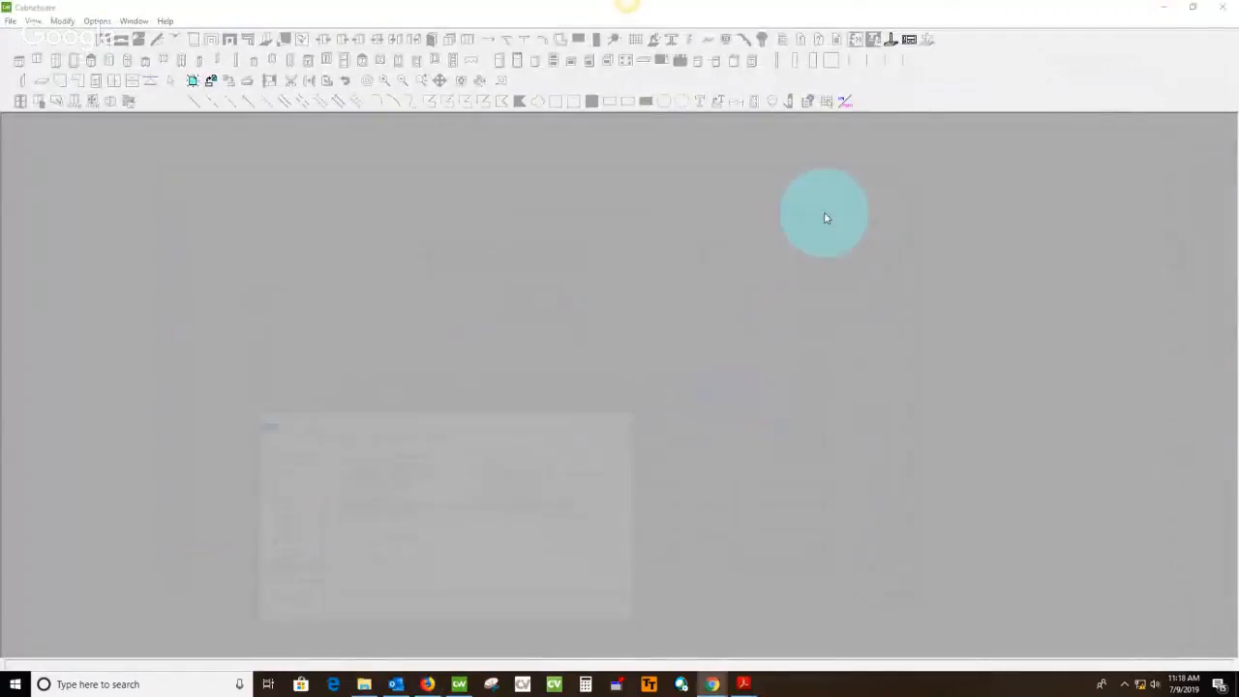
click(744, 685)
click(921, 586)
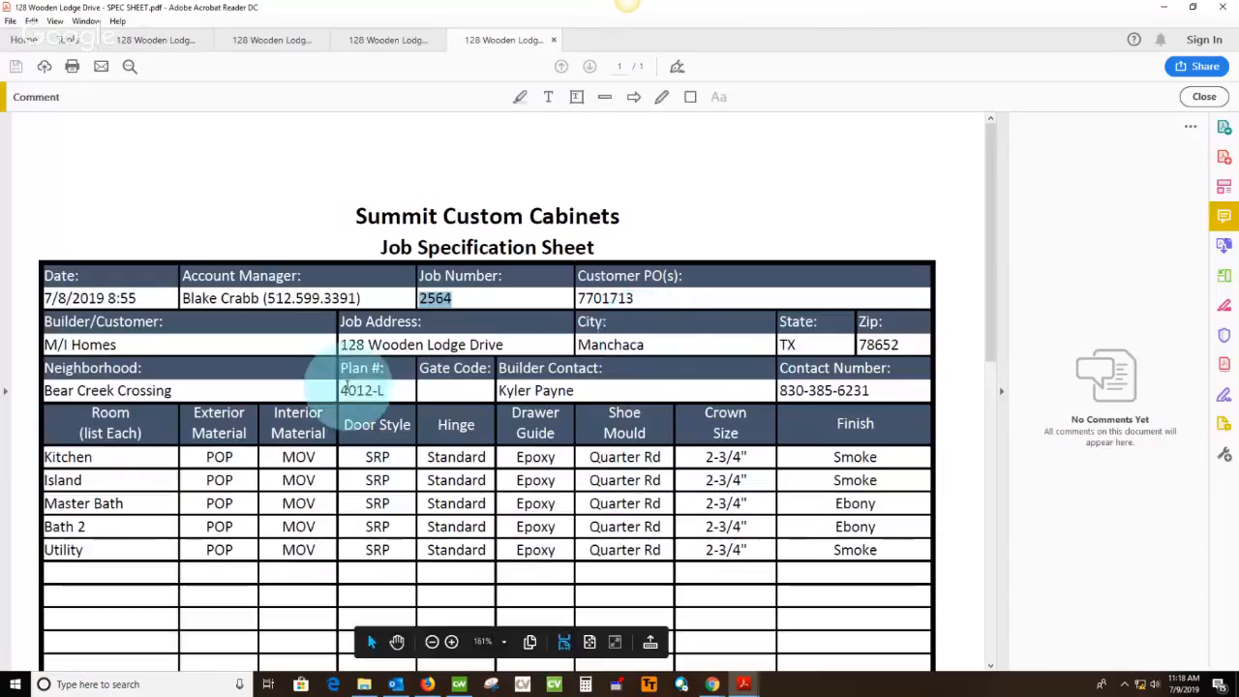
drag(342, 389, 386, 390)
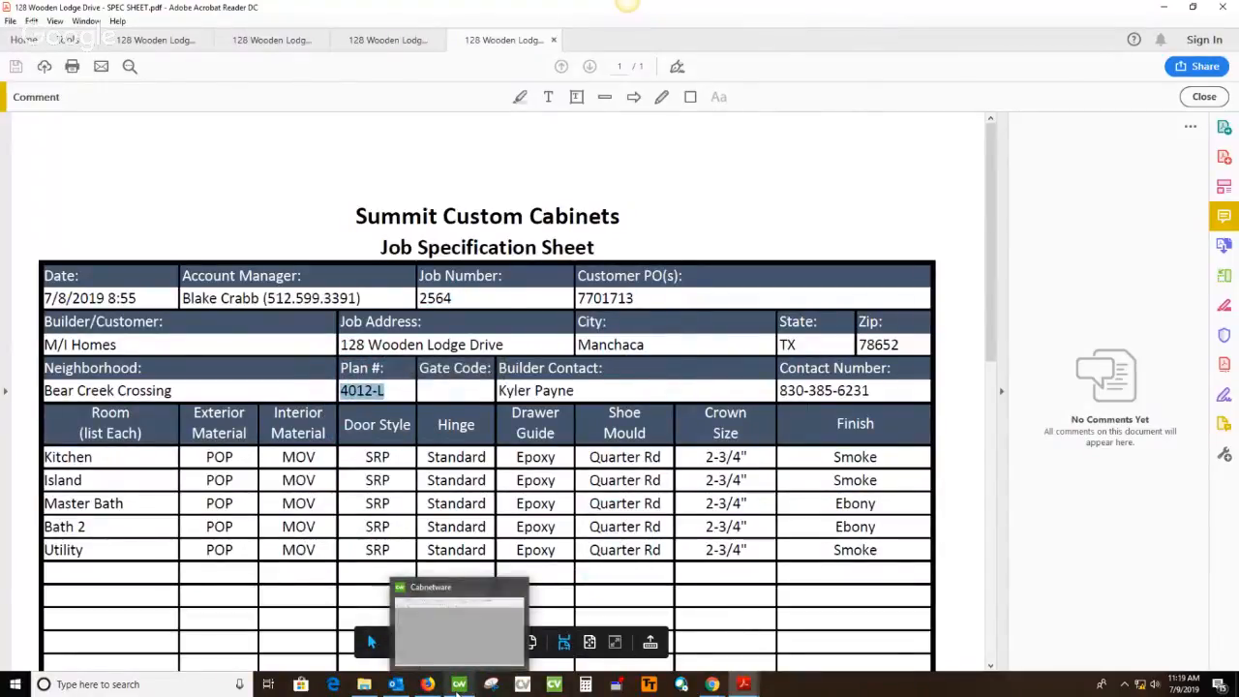
Switch to Cabnetware and select the catalog job MIH Plan #4012 L among the existing jobs for opening a room
click(458, 684)
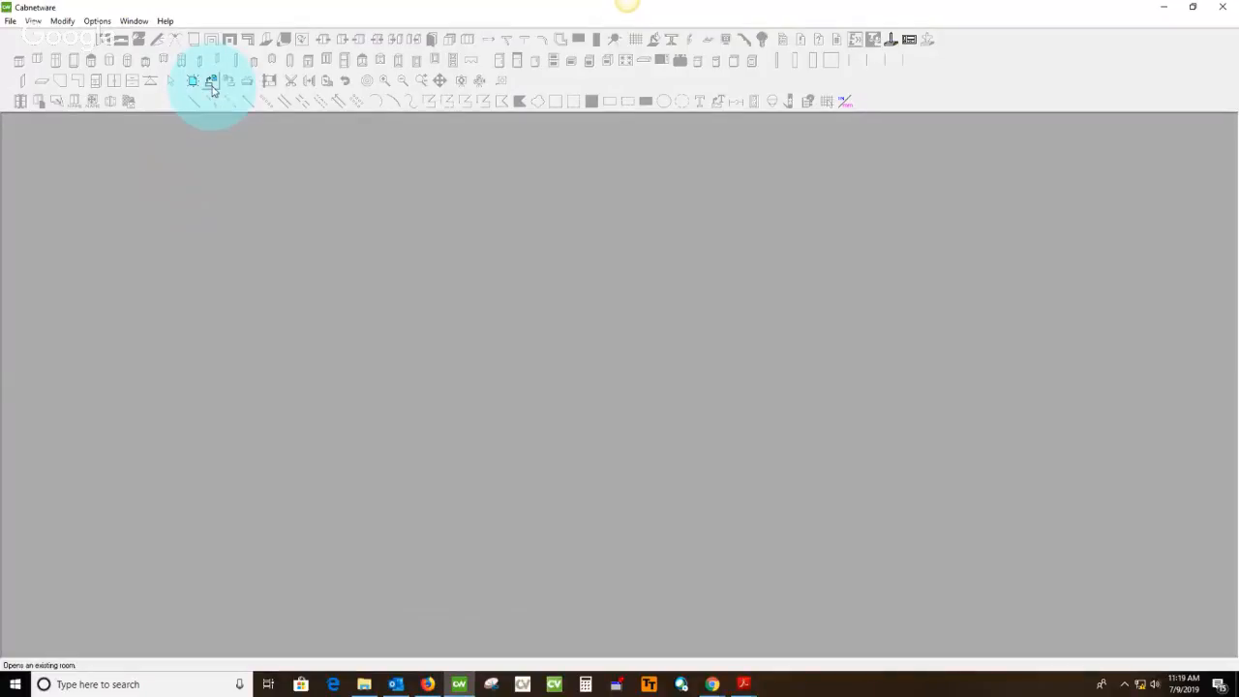
click(213, 90)
click(396, 311)
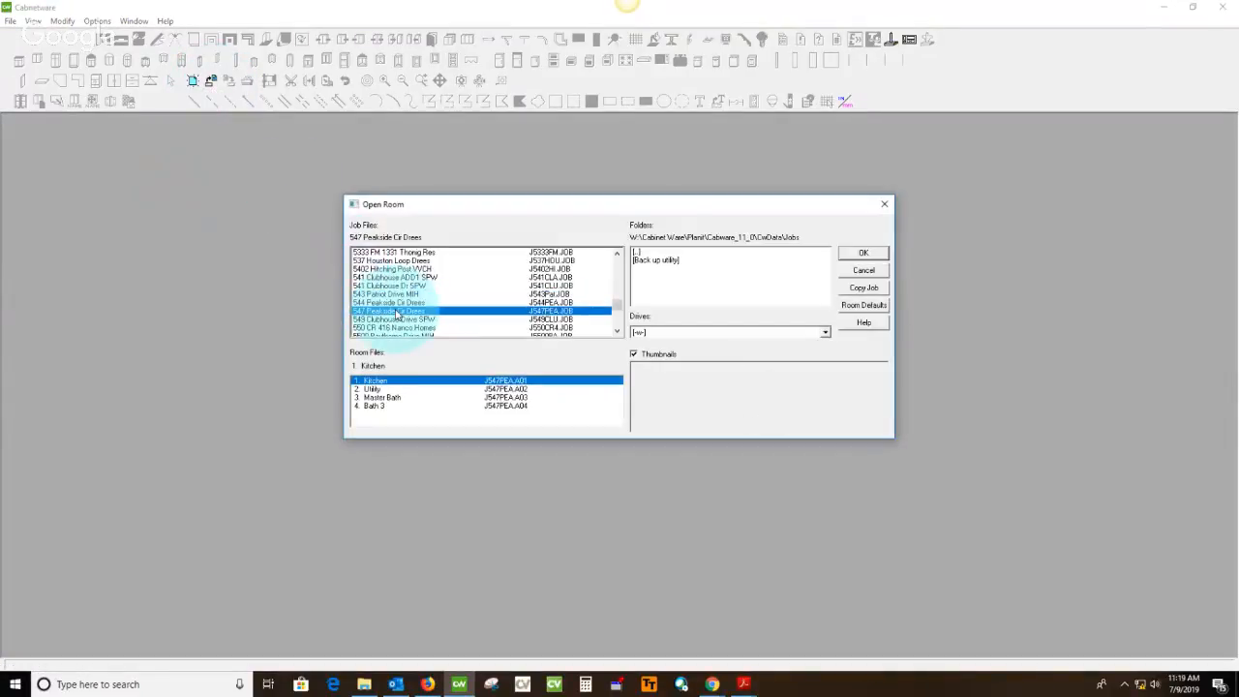
key(m)
scroll(388, 314, down, 2)
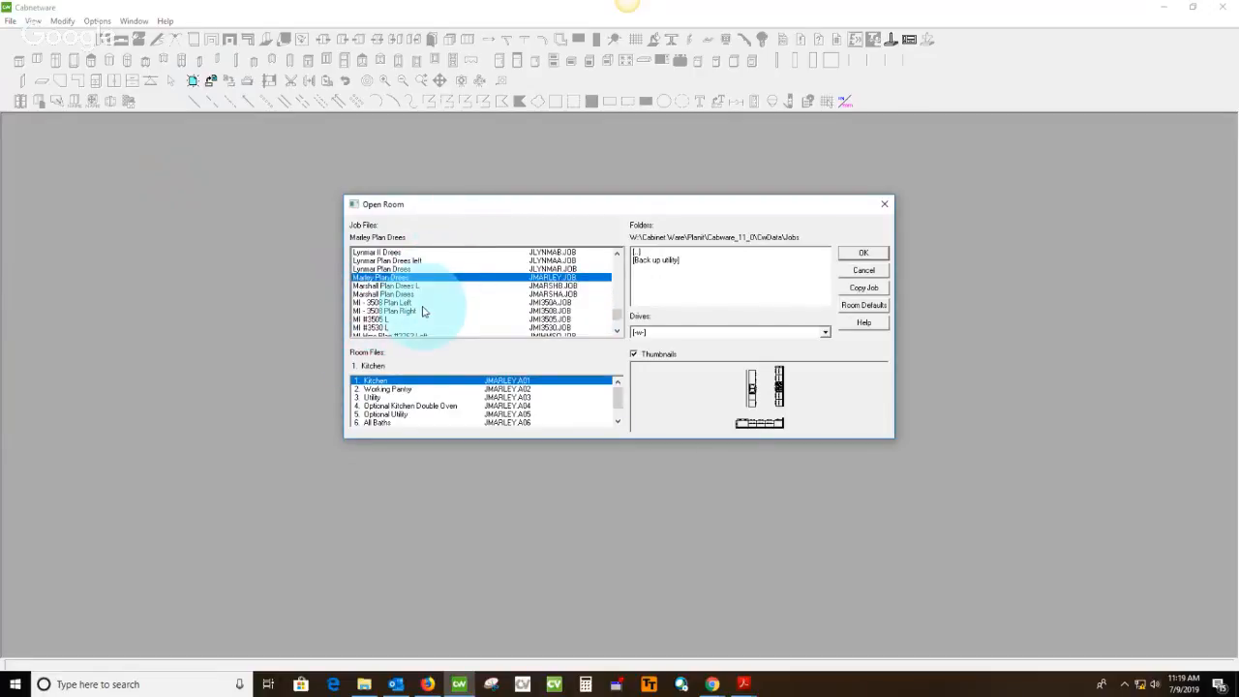
scroll(422, 311, down, 3)
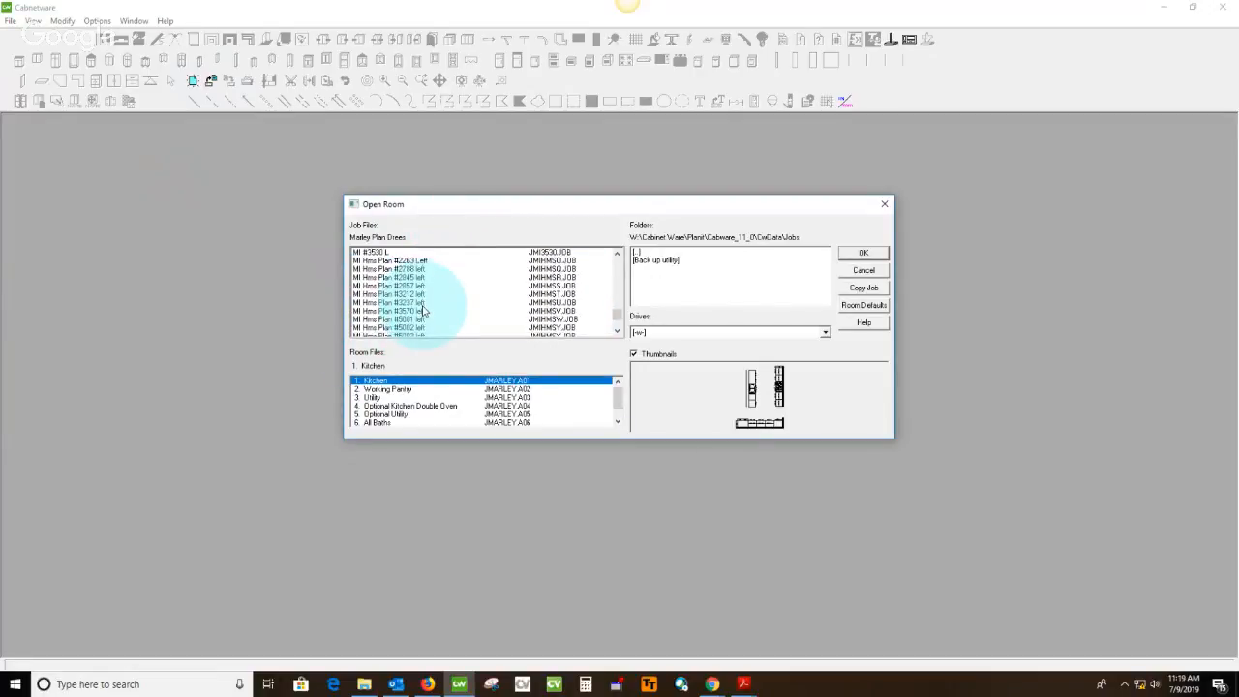
scroll(422, 311, down, 2)
scroll(422, 311, down, 4)
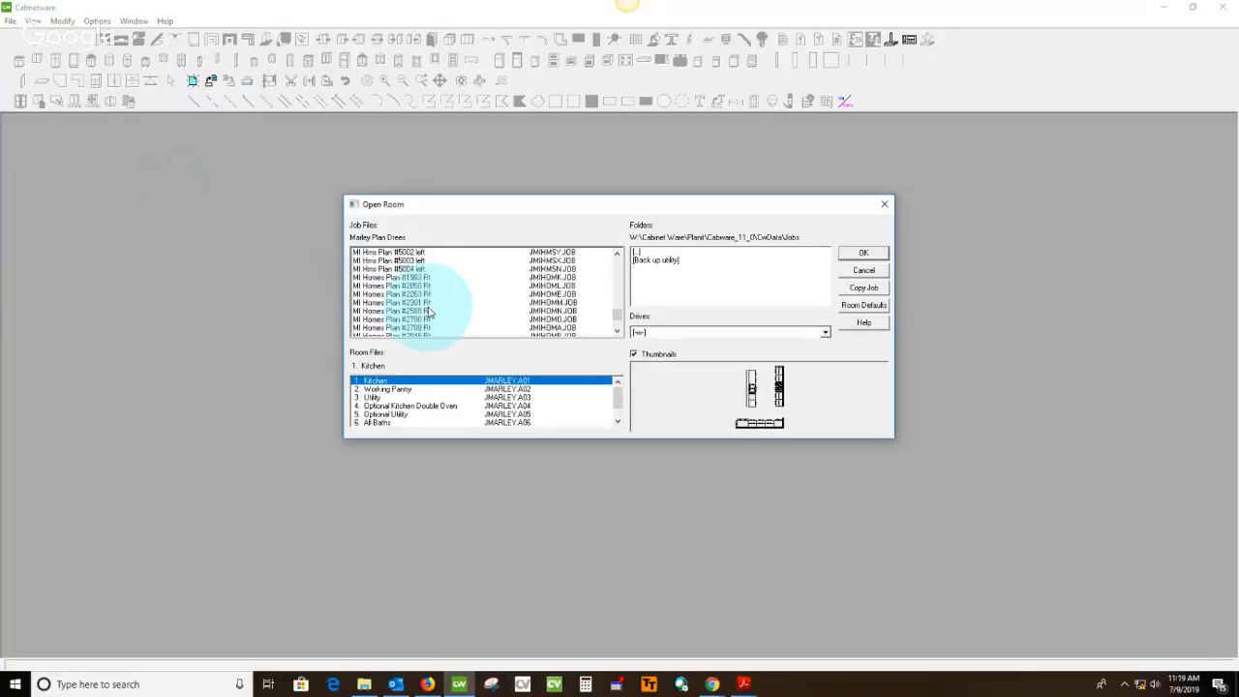
scroll(431, 311, down, 5)
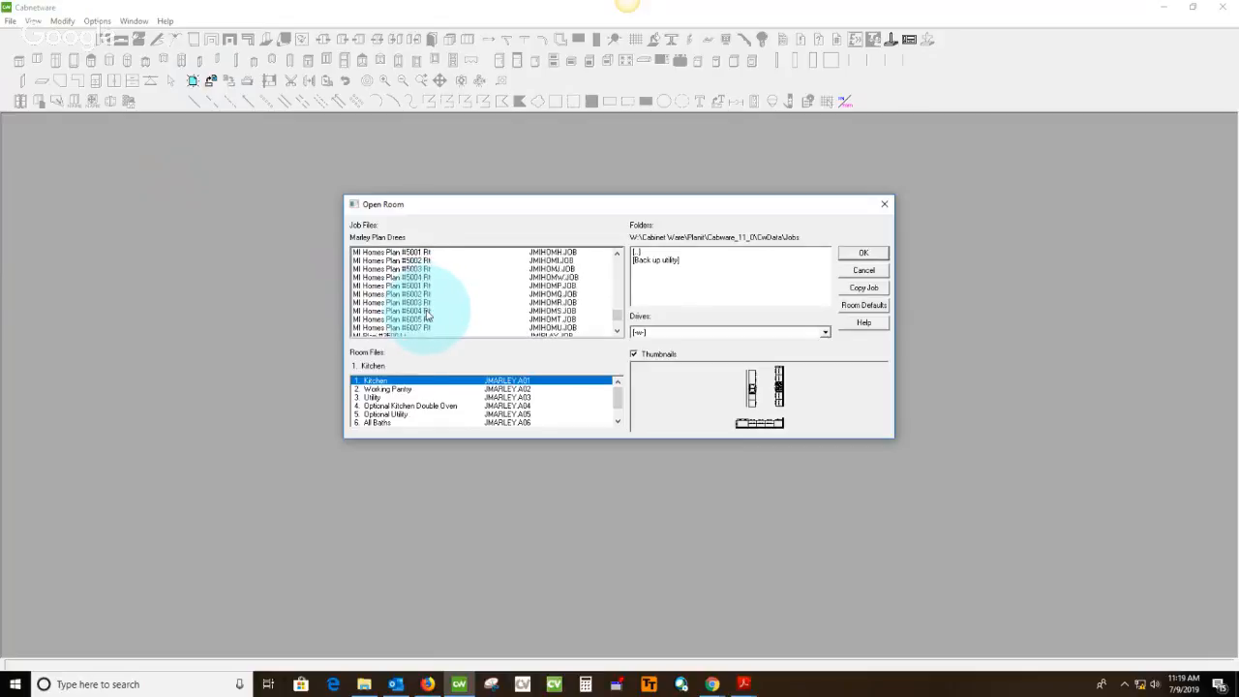
scroll(425, 314, down, 1)
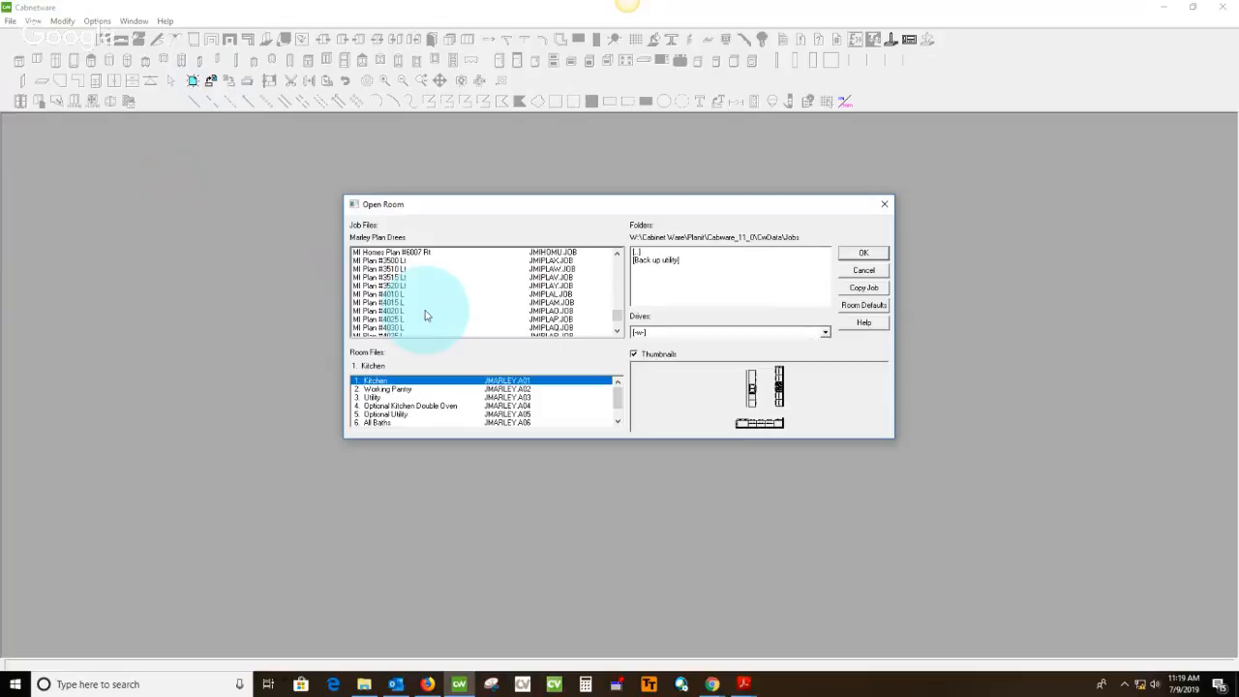
scroll(425, 315, down, 5)
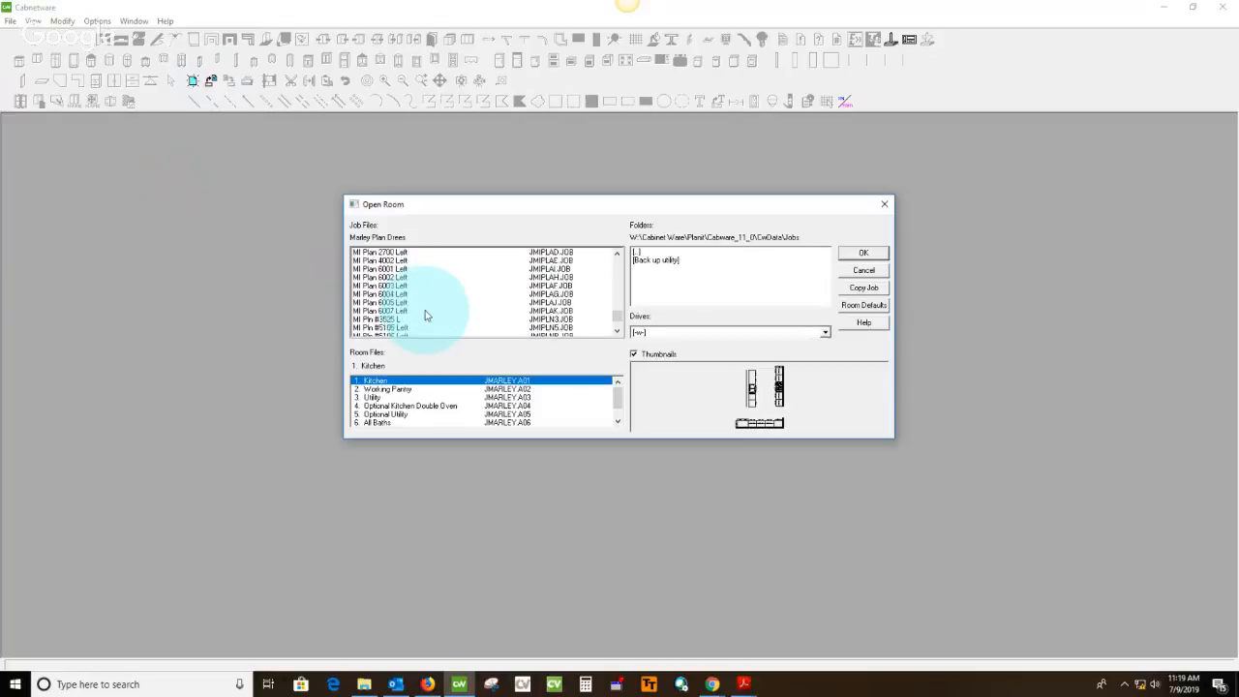
scroll(425, 314, down, 4)
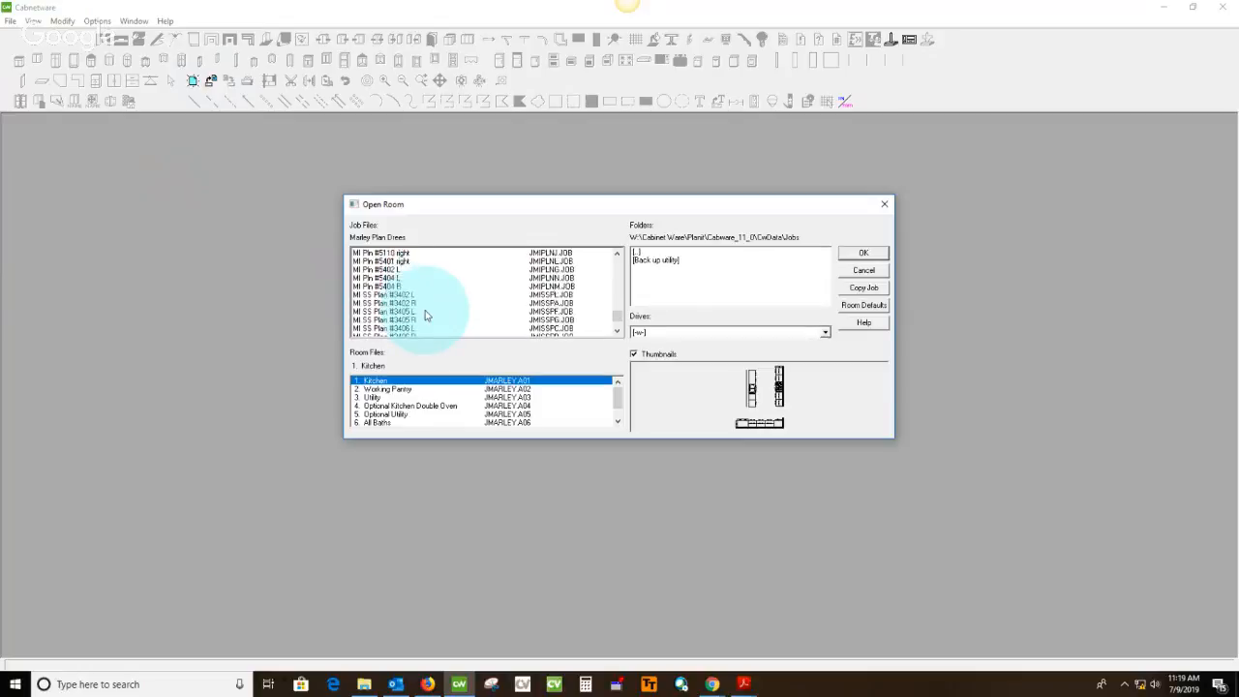
scroll(425, 315, down, 3)
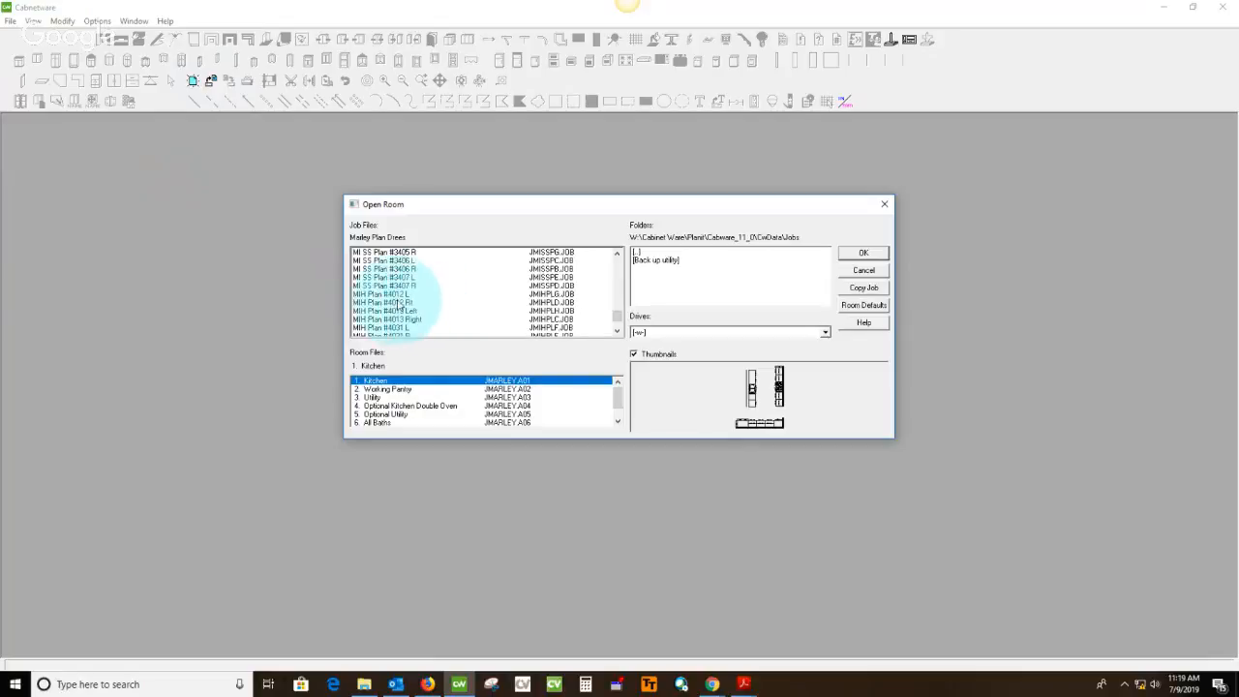
click(399, 295)
click(851, 255)
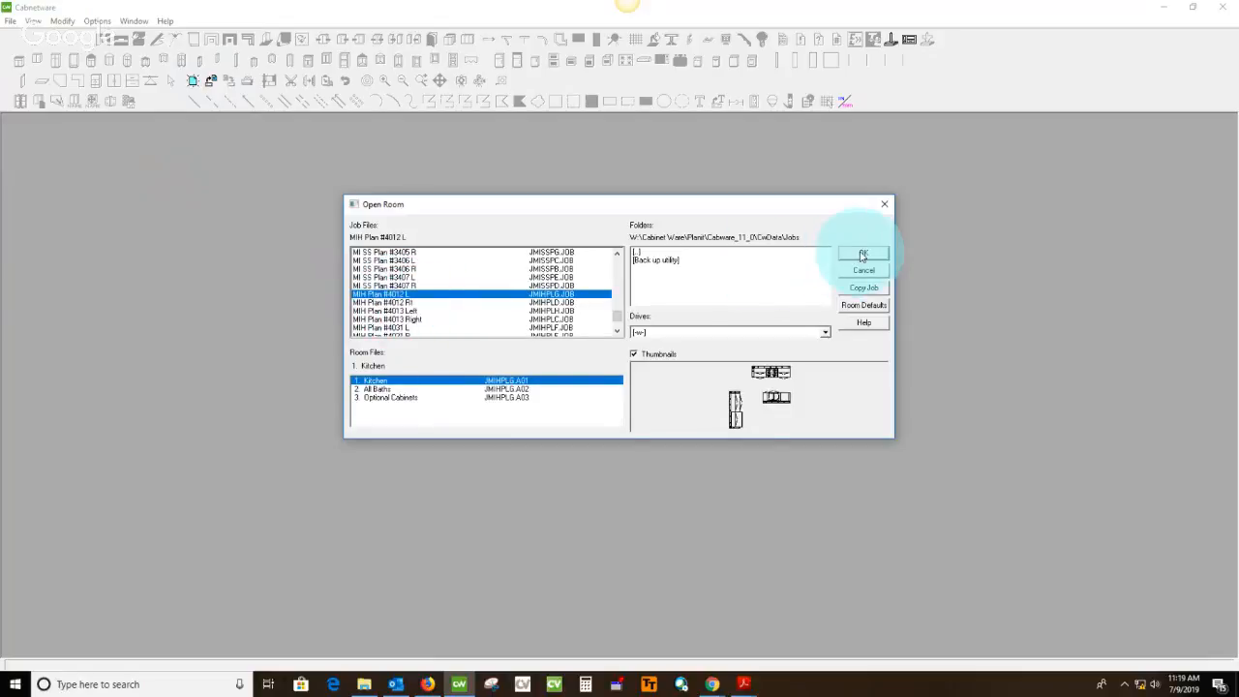
Copy the MIH Plan #4012 L job under a new name made of the spec sheet's street address followed by MIH
click(865, 288)
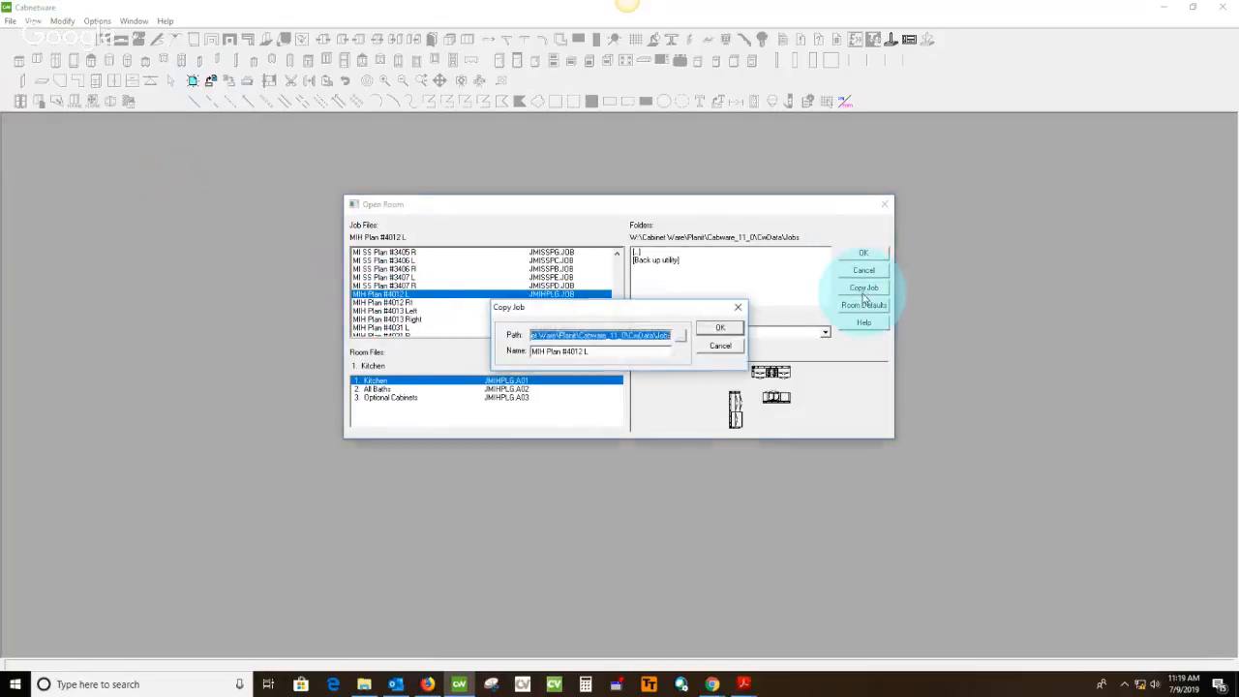
drag(610, 351, 441, 367)
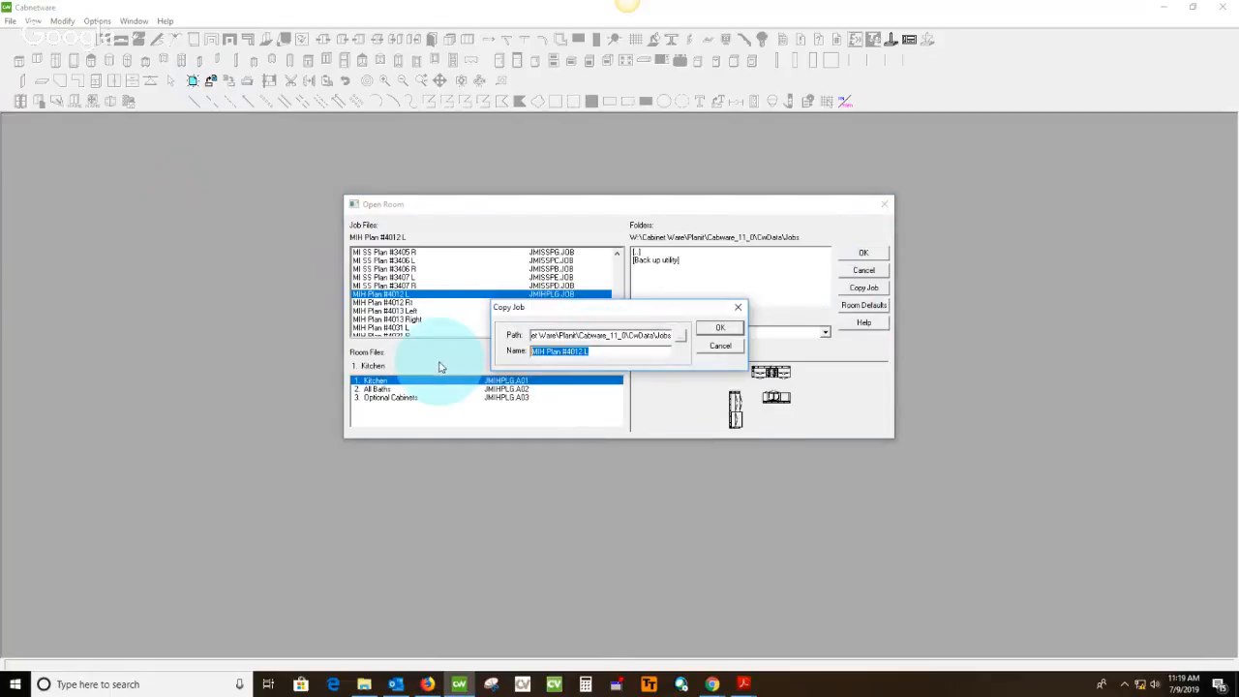
mouse_move(742, 689)
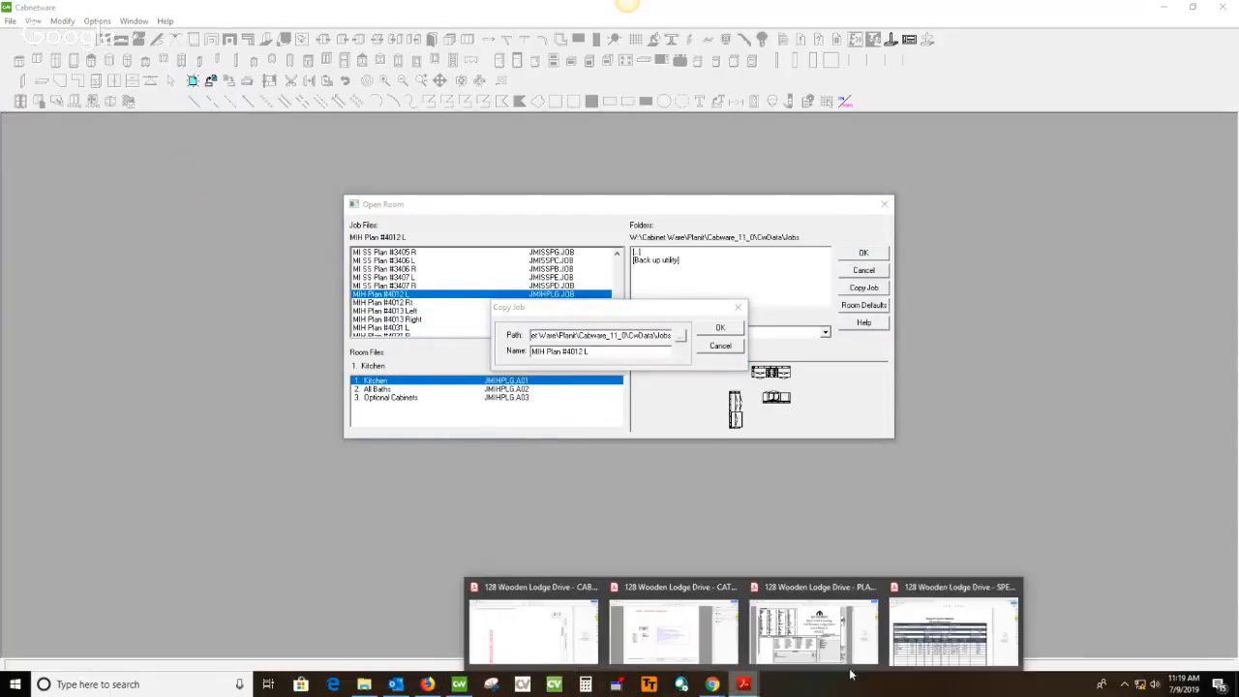
click(937, 629)
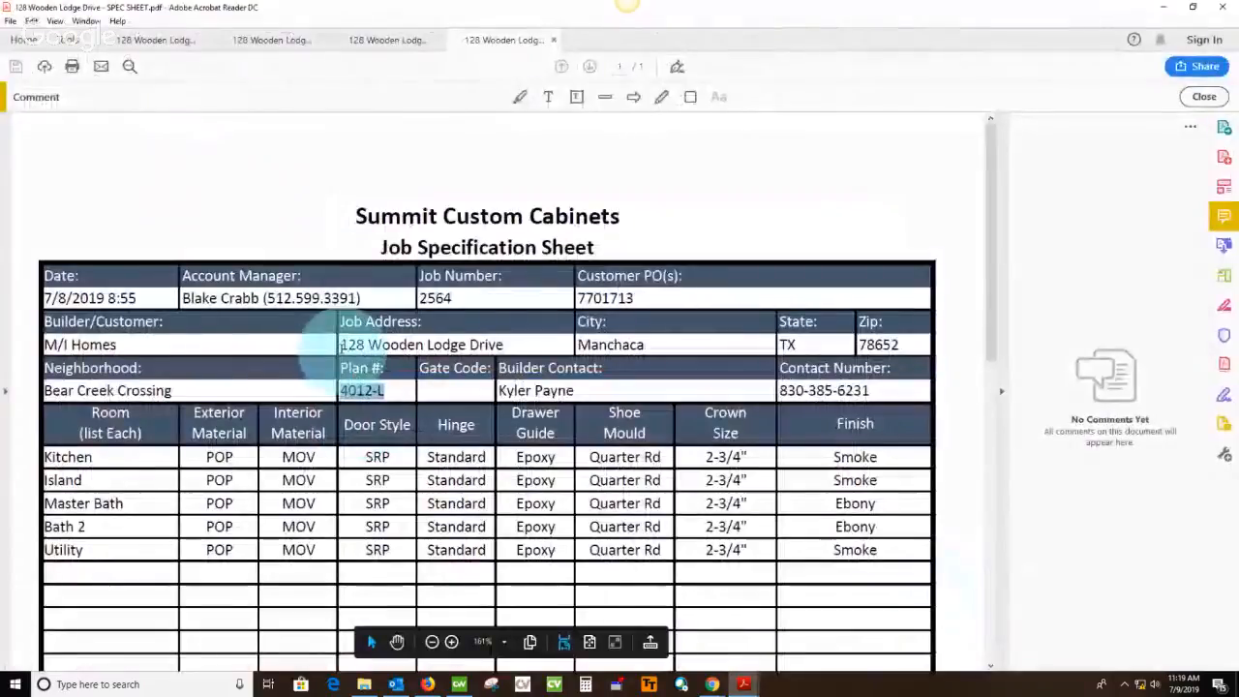
drag(339, 346, 523, 347)
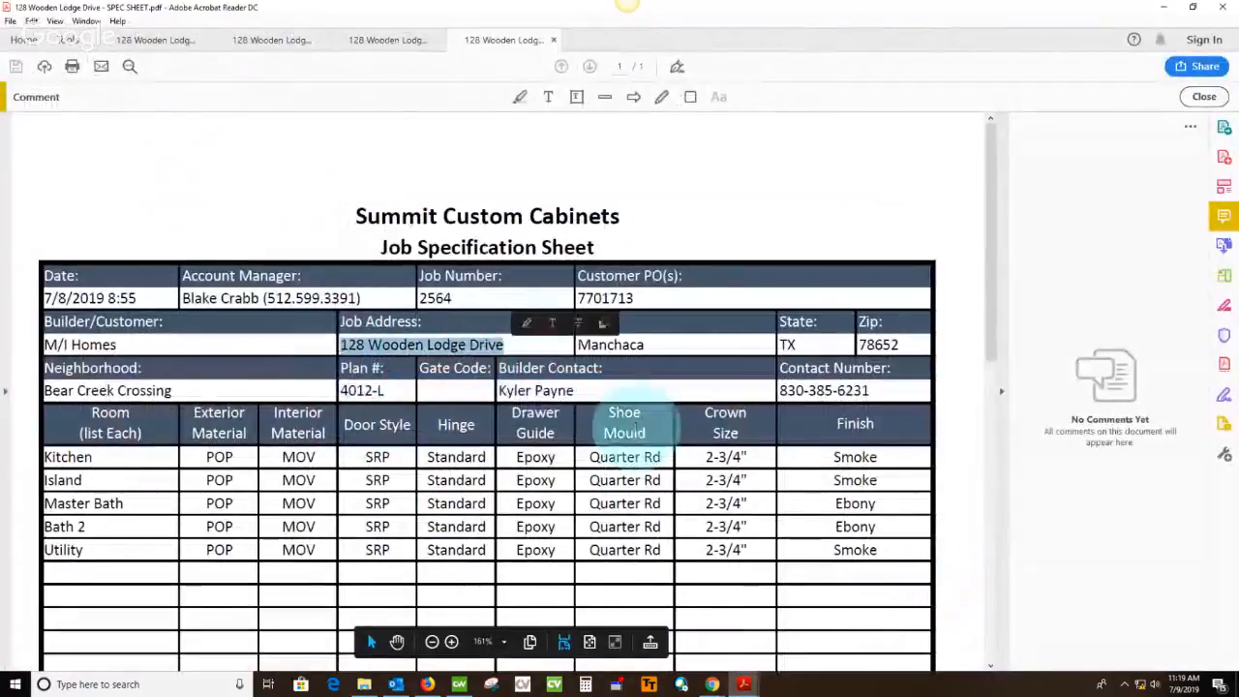
click(1164, 8)
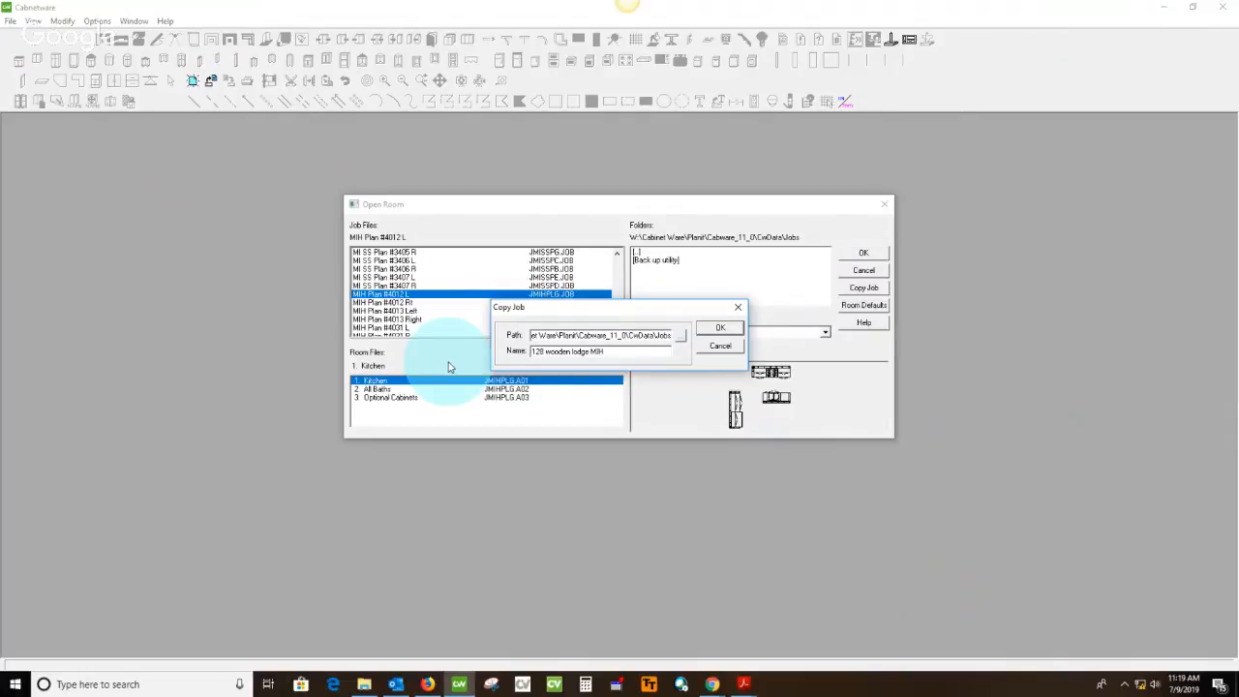
click(719, 333)
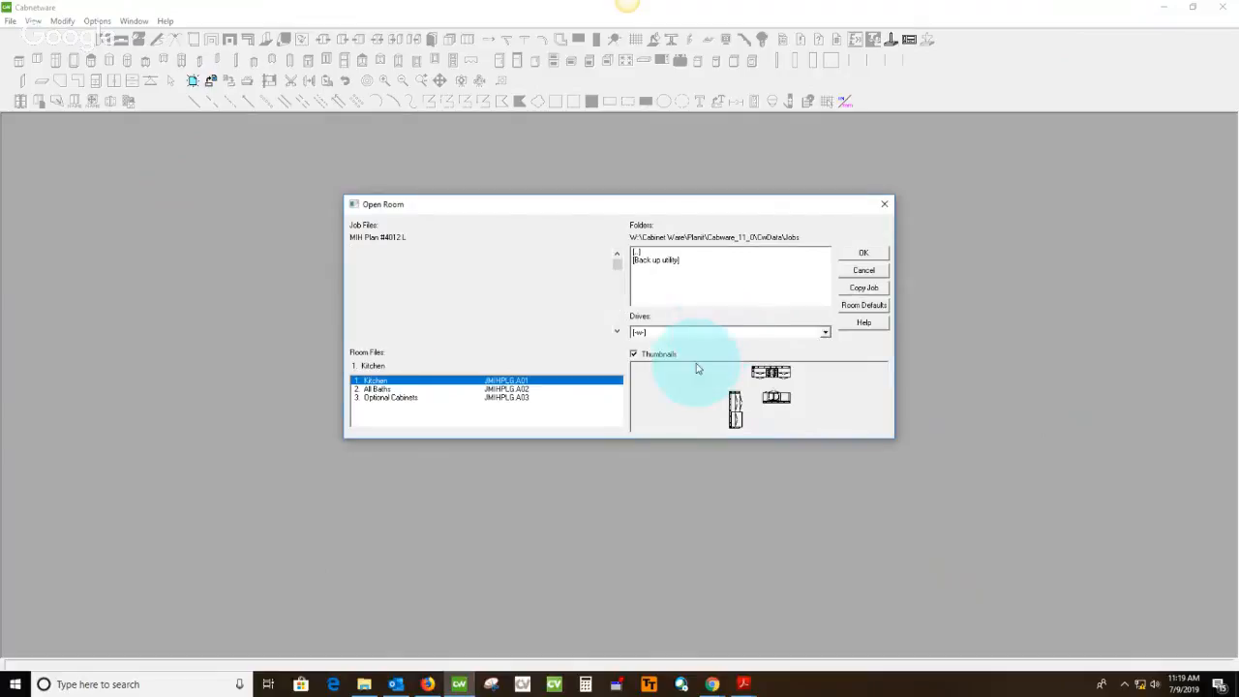
Find the newly copied MIH job in the job list and open its Kitchen room
click(617, 332)
click(618, 332)
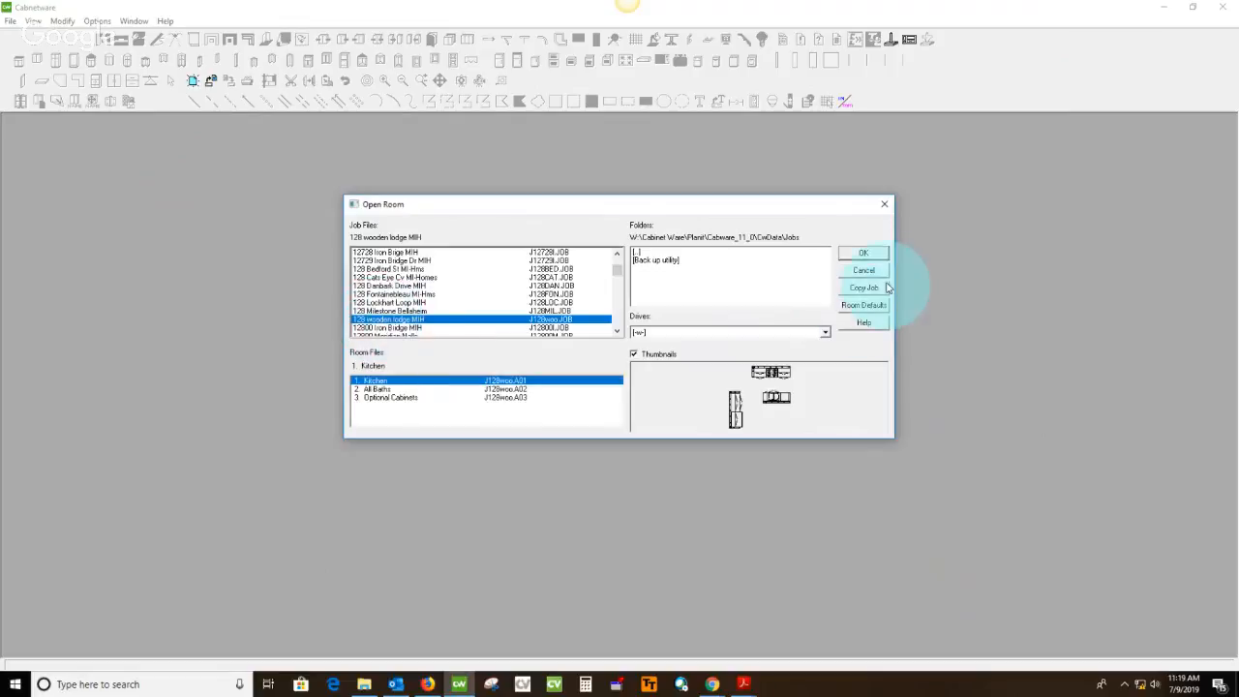
click(865, 256)
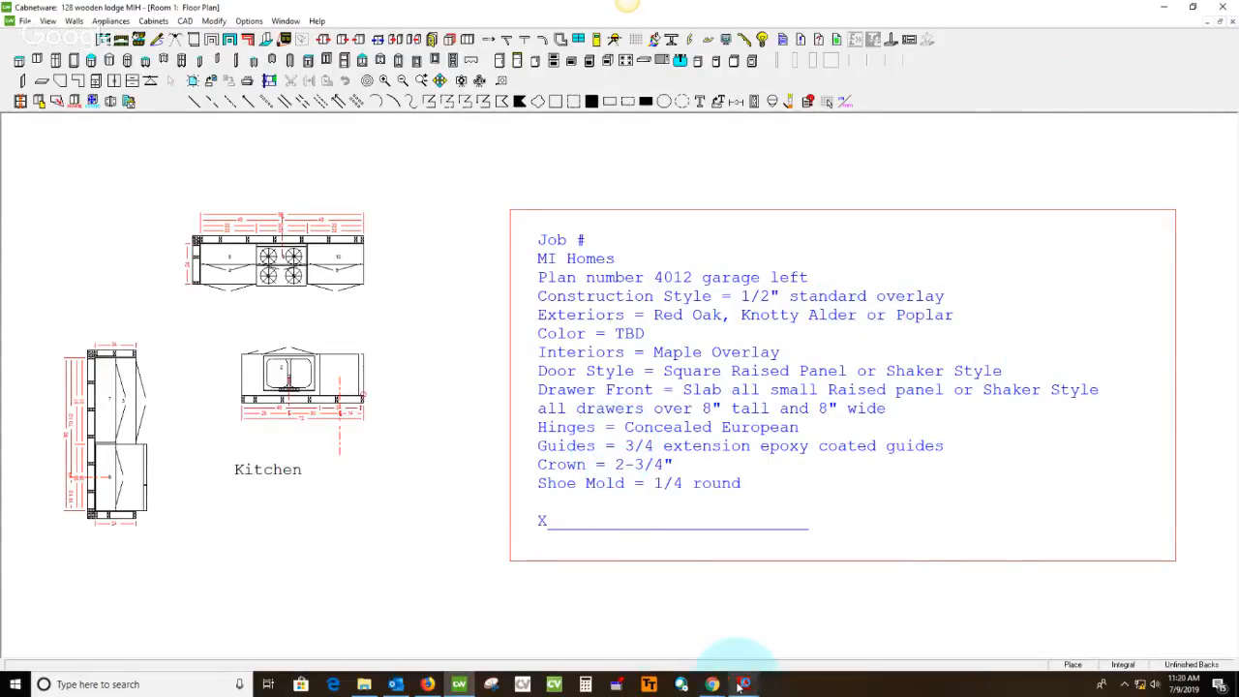
Add the spec sheet's job number after "Job #" and the street address before "Plan number" in the Kitchen floor plan's notes
mouse_move(744, 683)
click(924, 615)
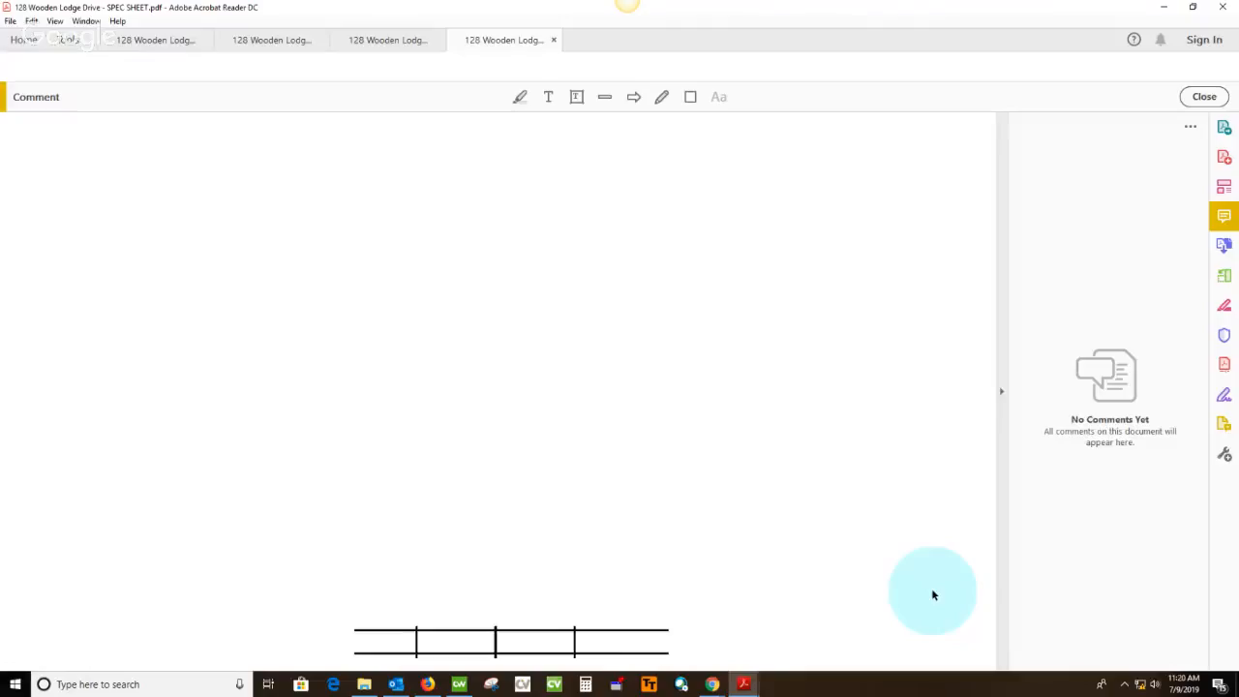
click(356, 400)
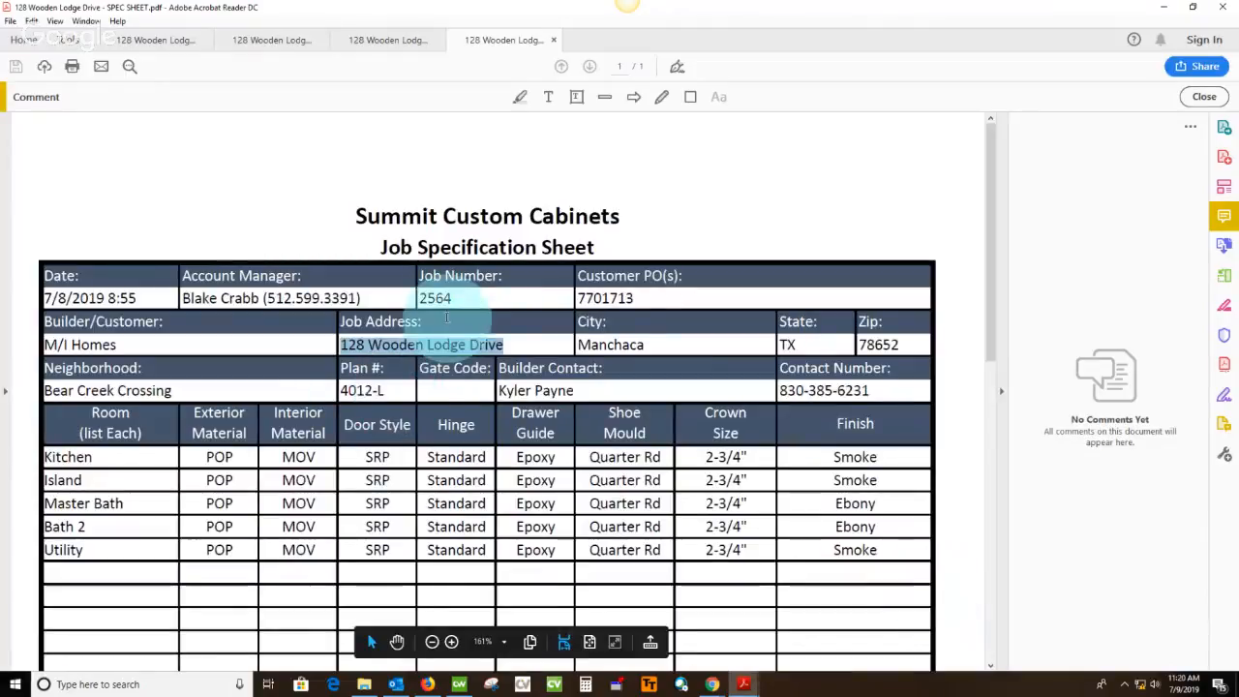
drag(420, 298, 503, 303)
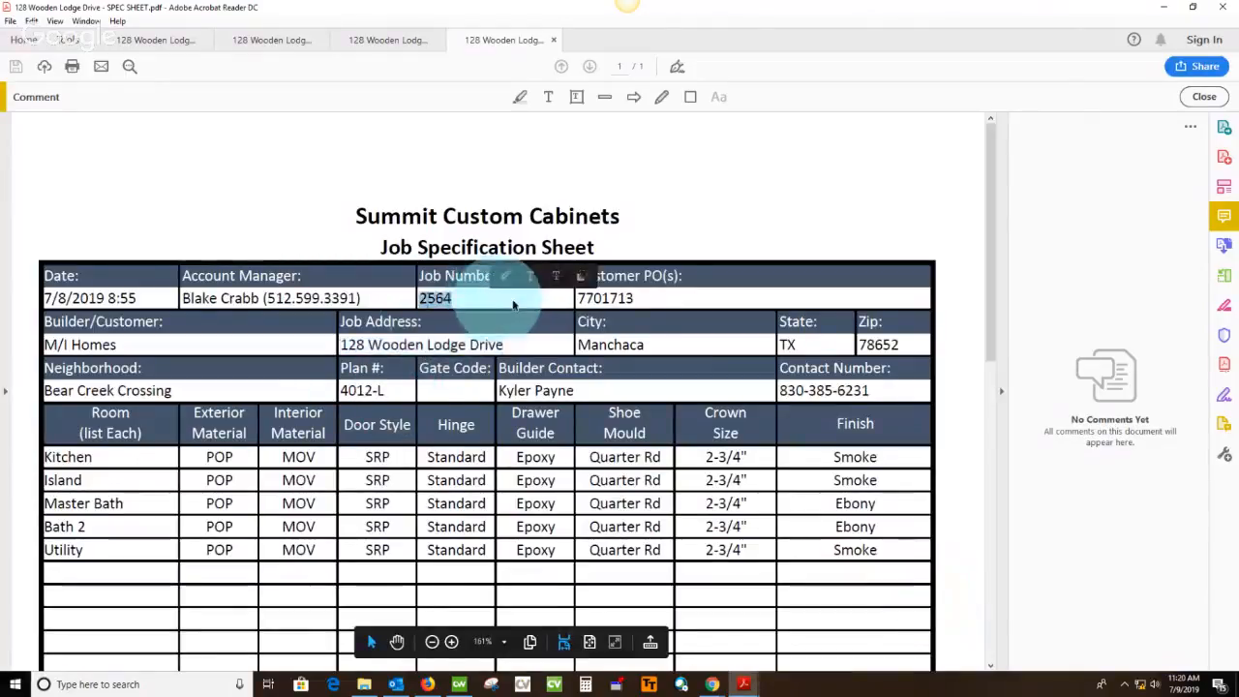
click(1162, 9)
double_click(556, 244)
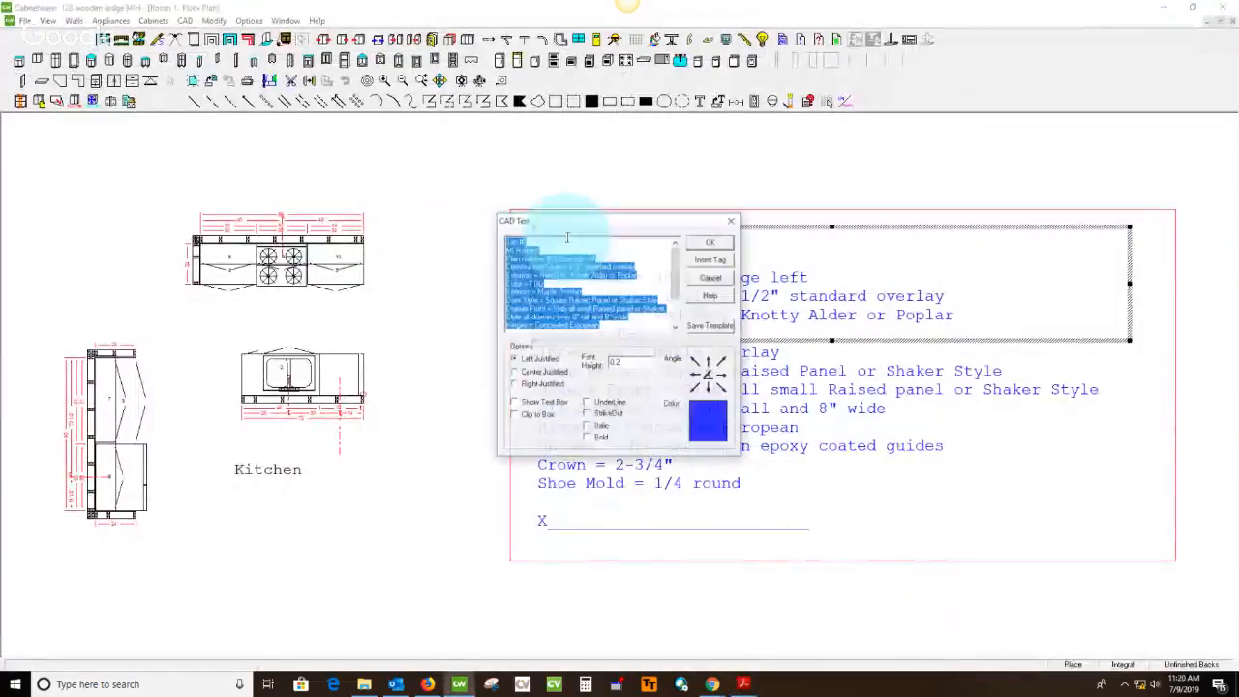
drag(613, 232, 256, 227)
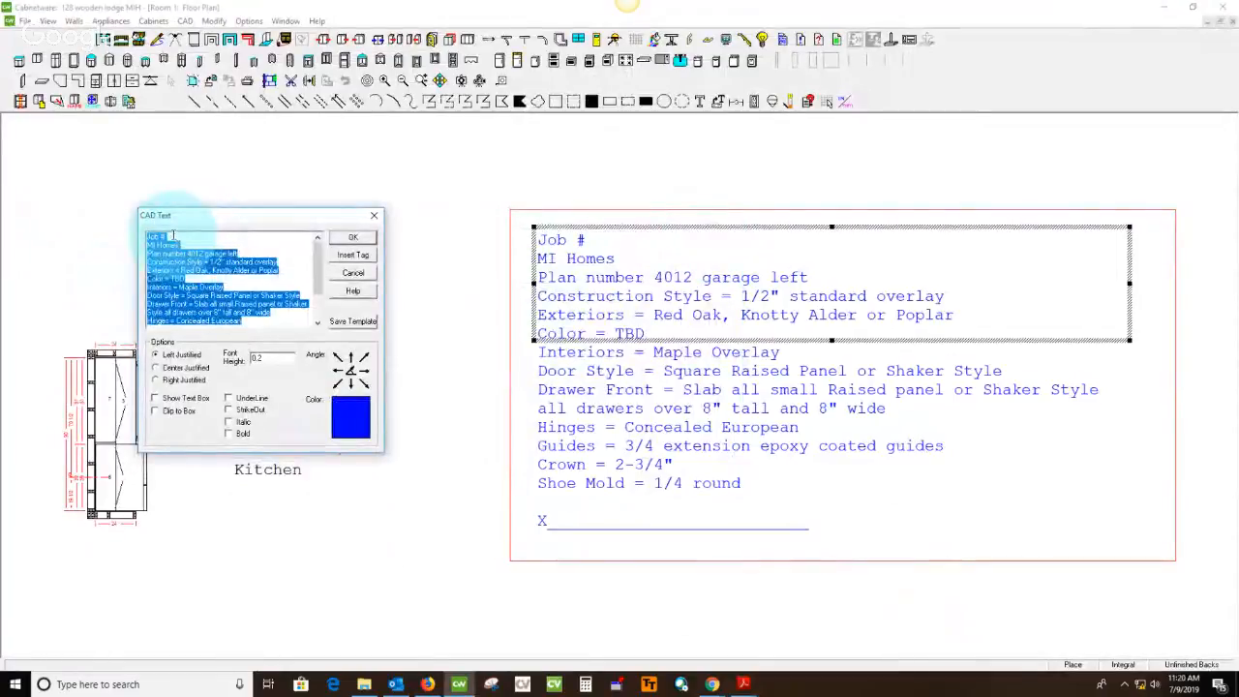
click(178, 236)
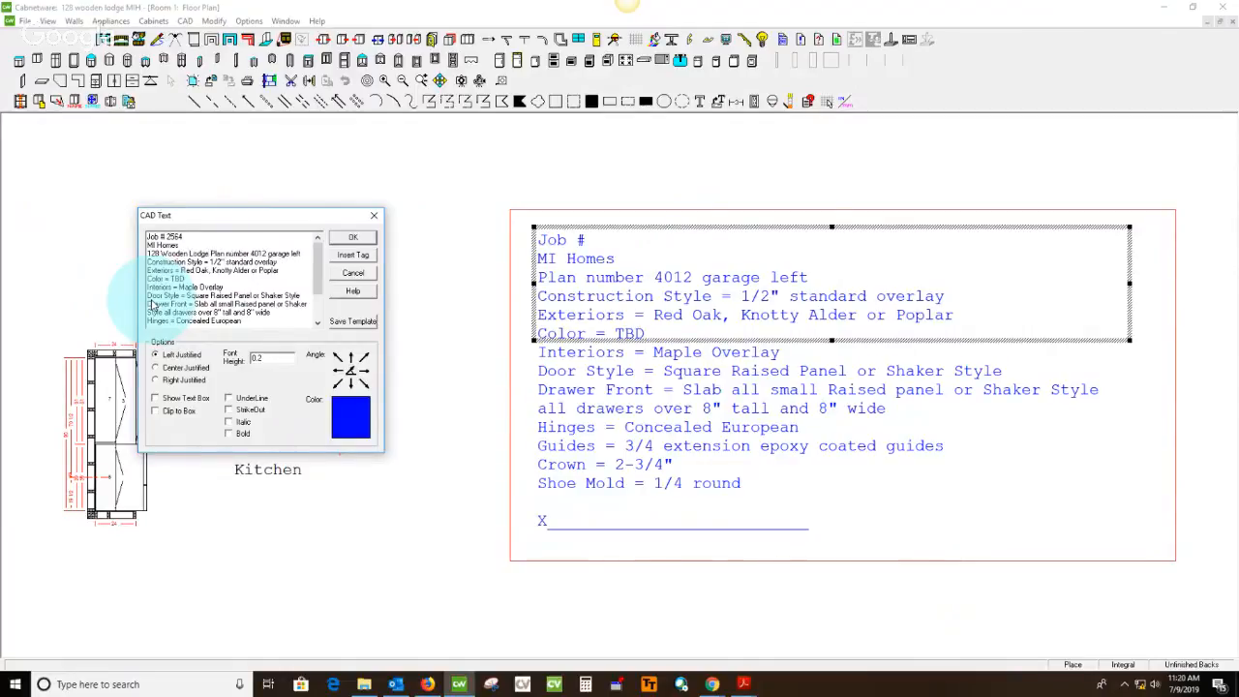
Check the exterior material and finish on the spec sheet, and set Exteriors to Poplar and Color to Smoke in the CAD text
click(743, 685)
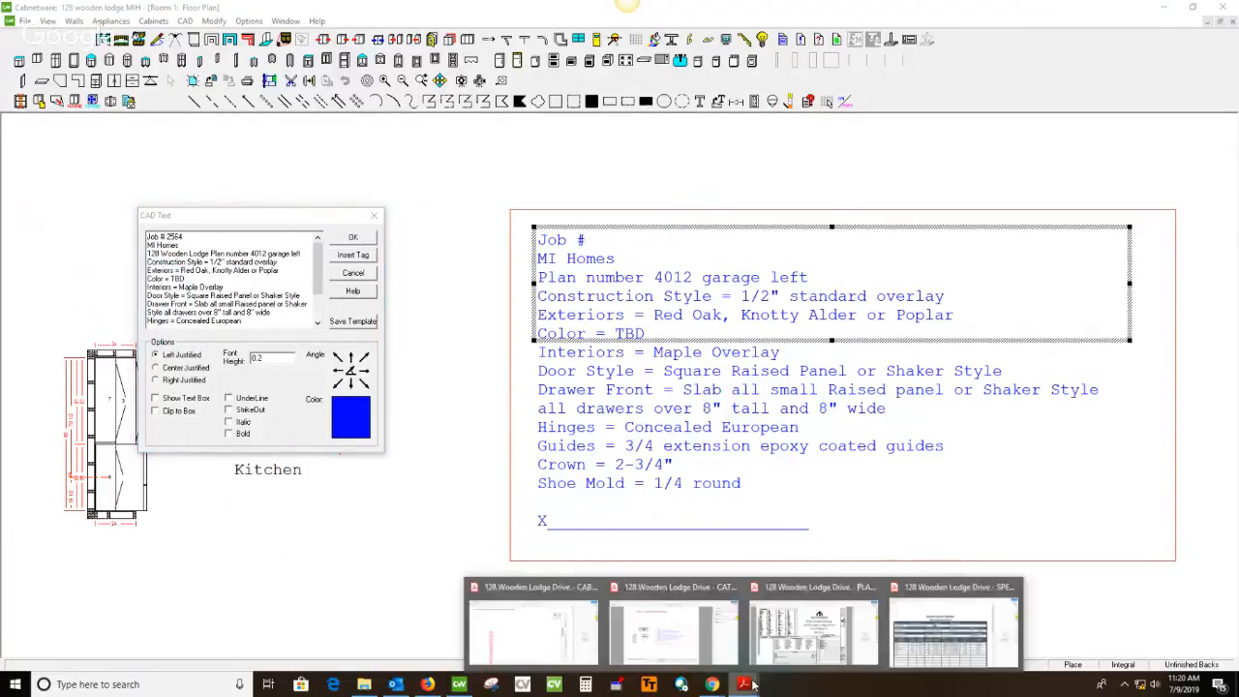
click(935, 596)
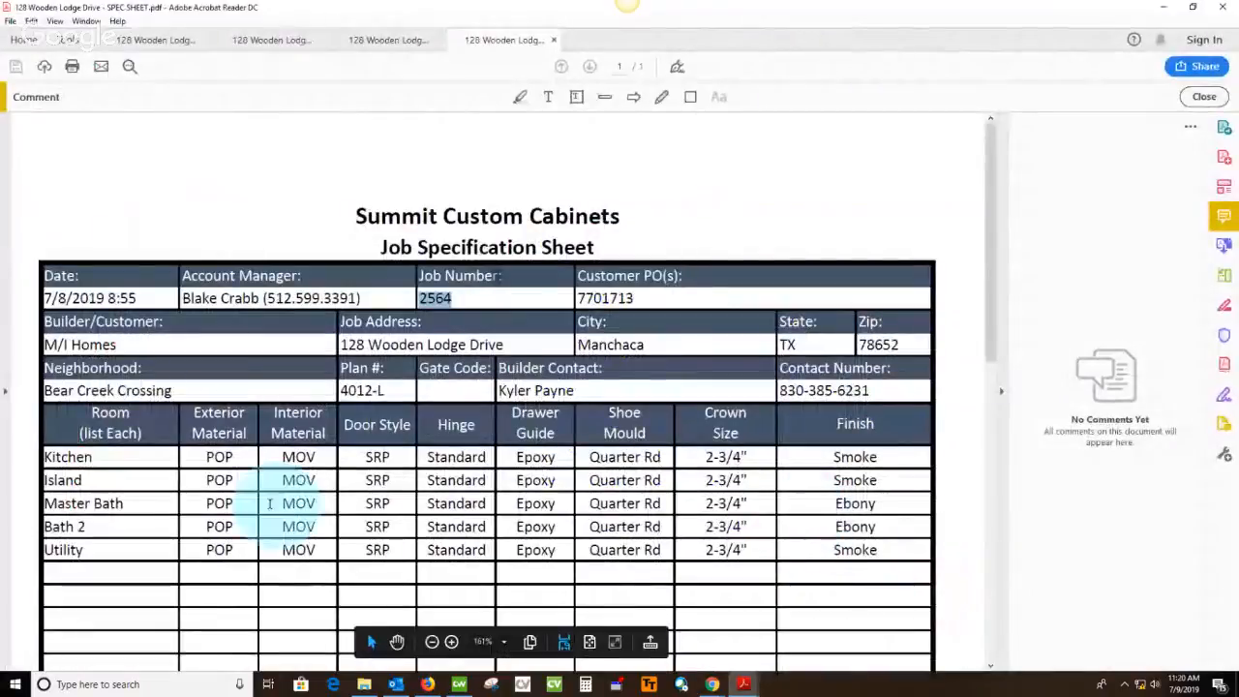
drag(204, 457, 244, 539)
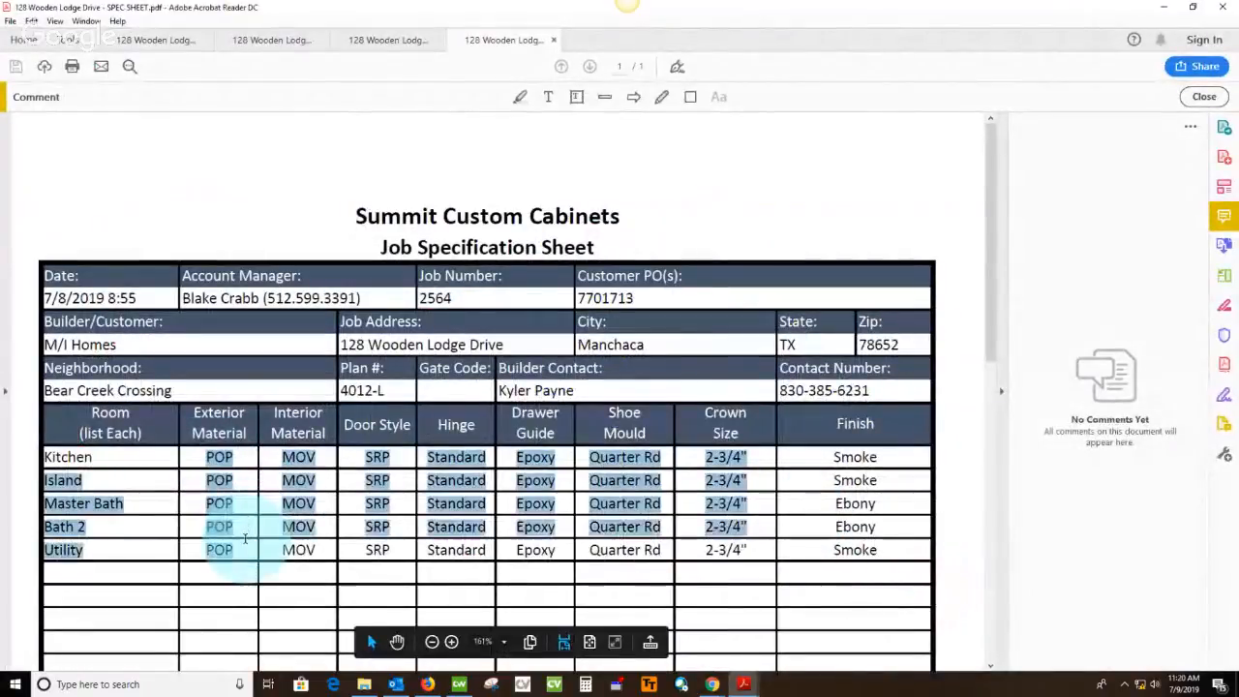
click(844, 503)
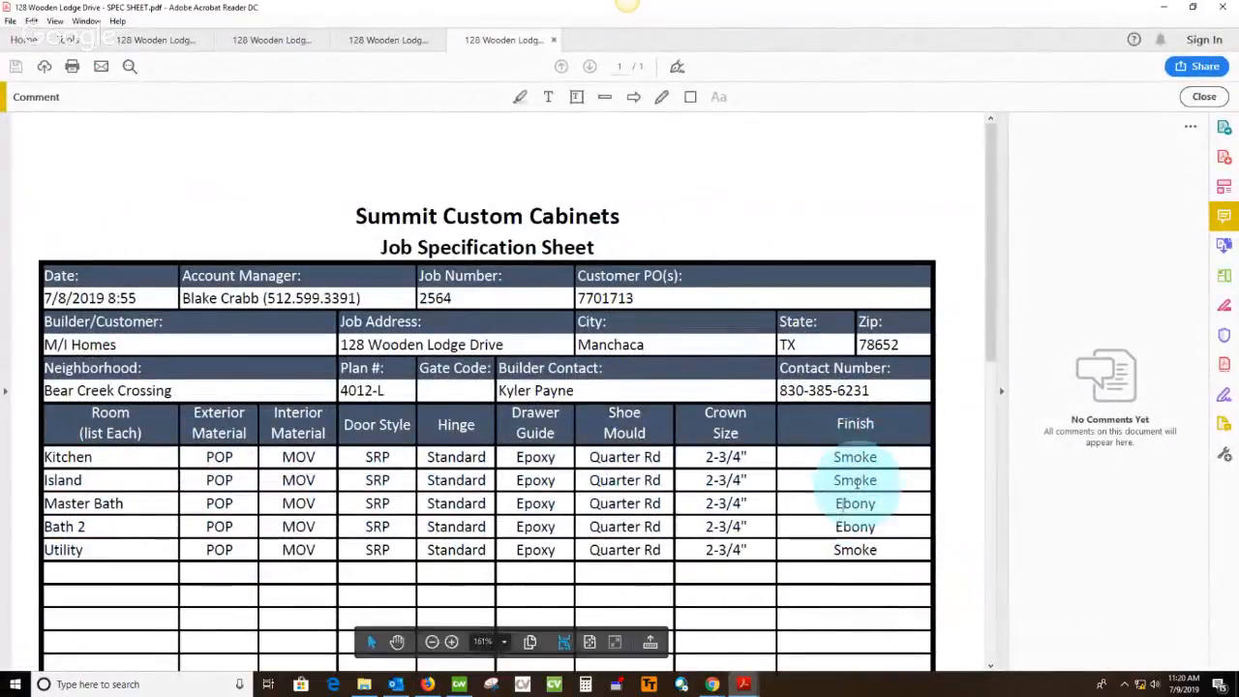
click(1162, 13)
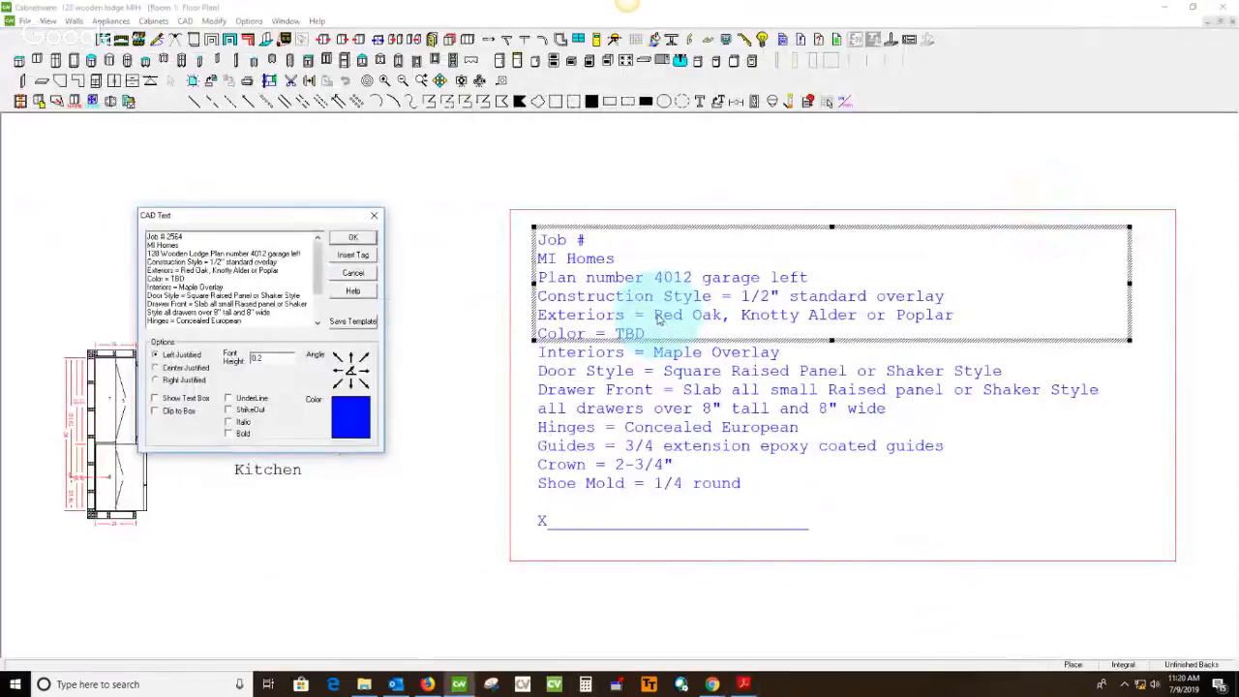
drag(181, 270, 248, 272)
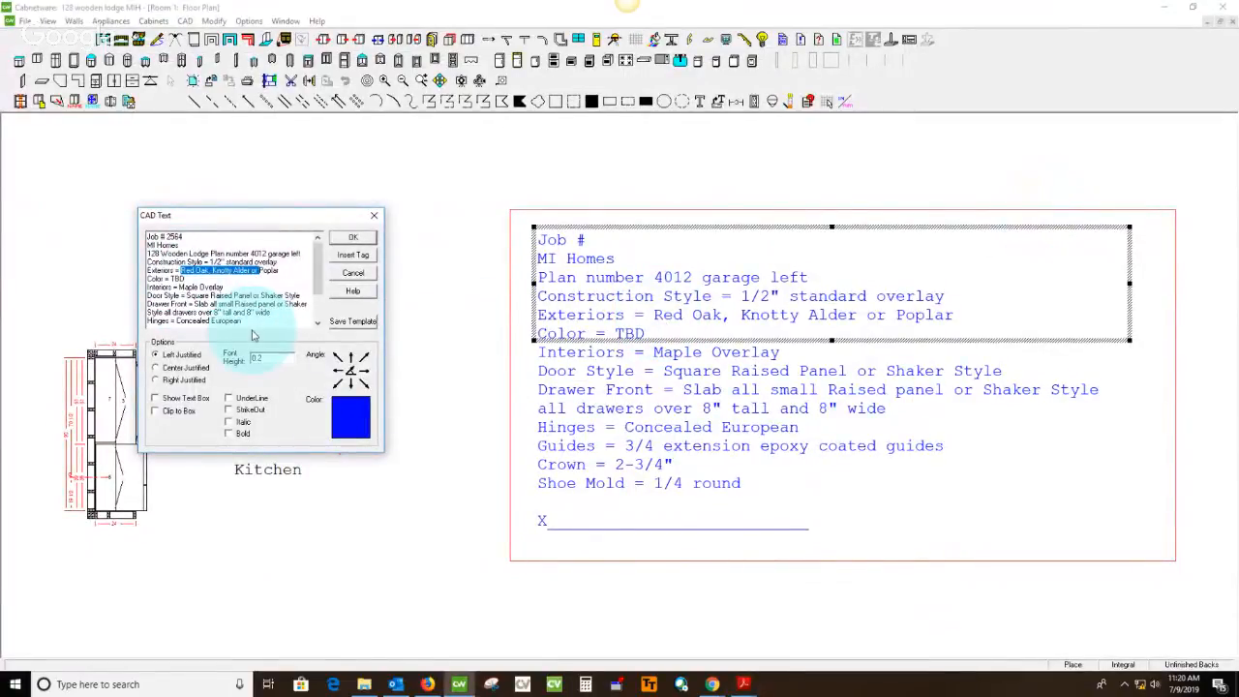
double_click(178, 278)
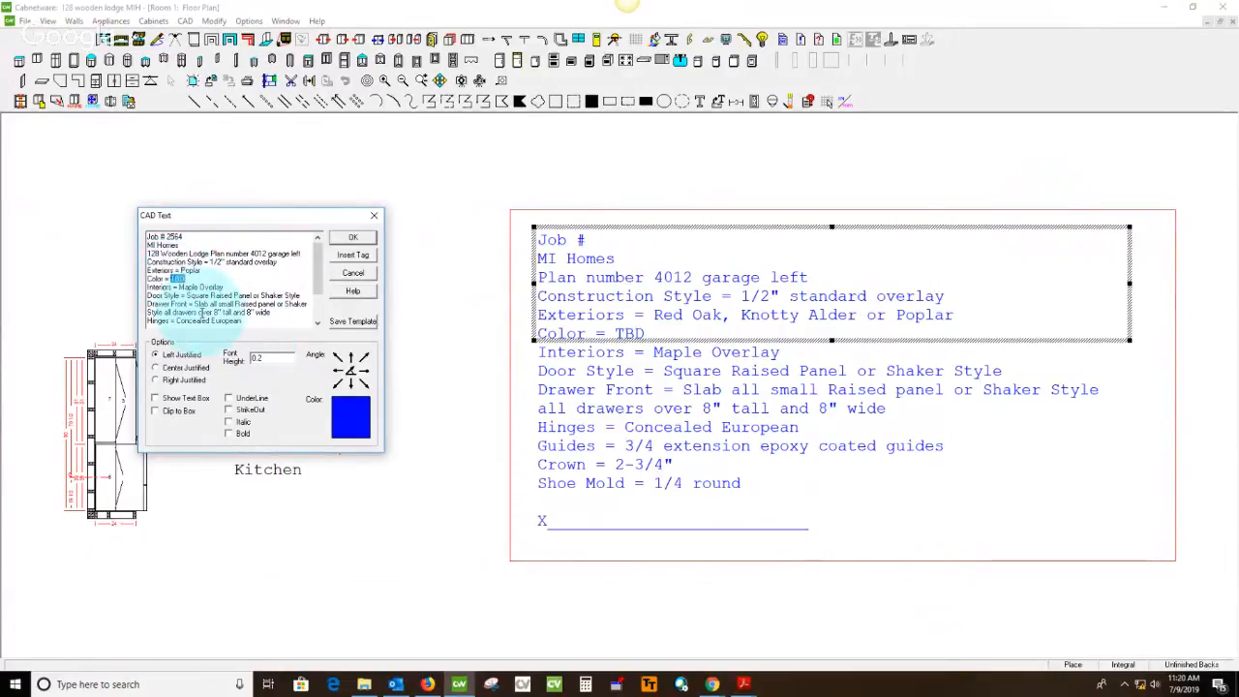
Following the spec sheet, set Door Style to Square Raised Panel and Drawer Front to "Slab all small, Square Raised panel all drawers over 8" tall and 8" wide"
click(744, 684)
click(956, 634)
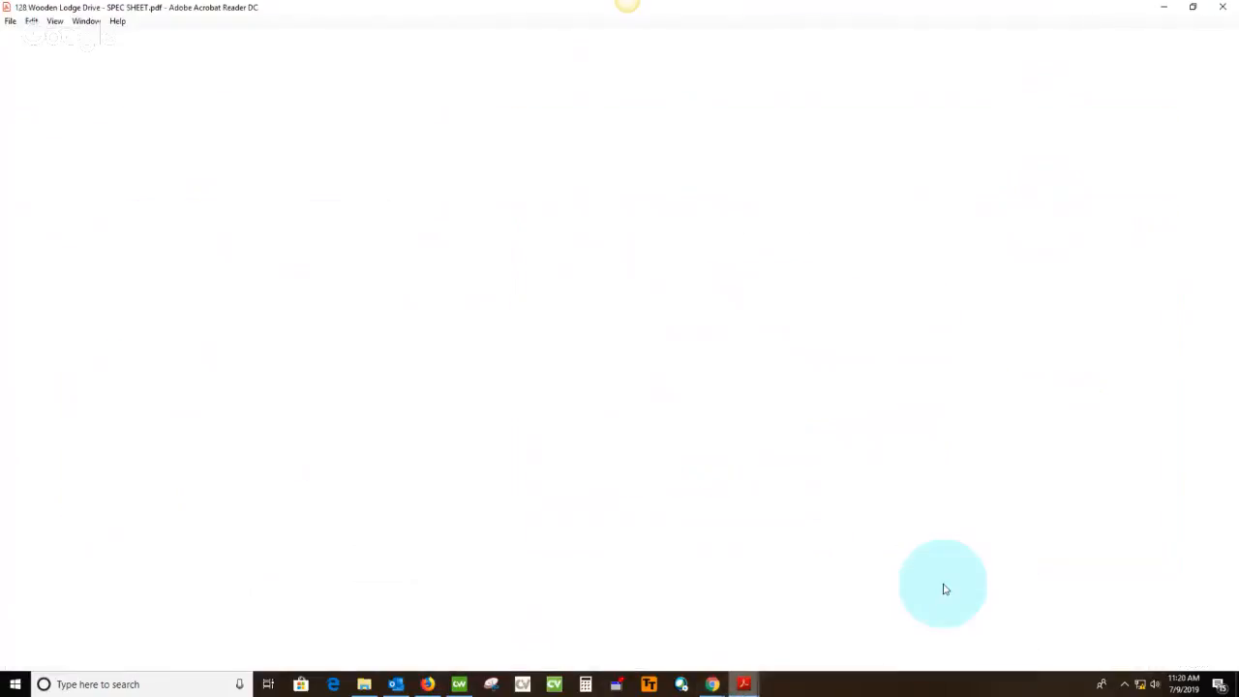
scroll(784, 448, down, 2)
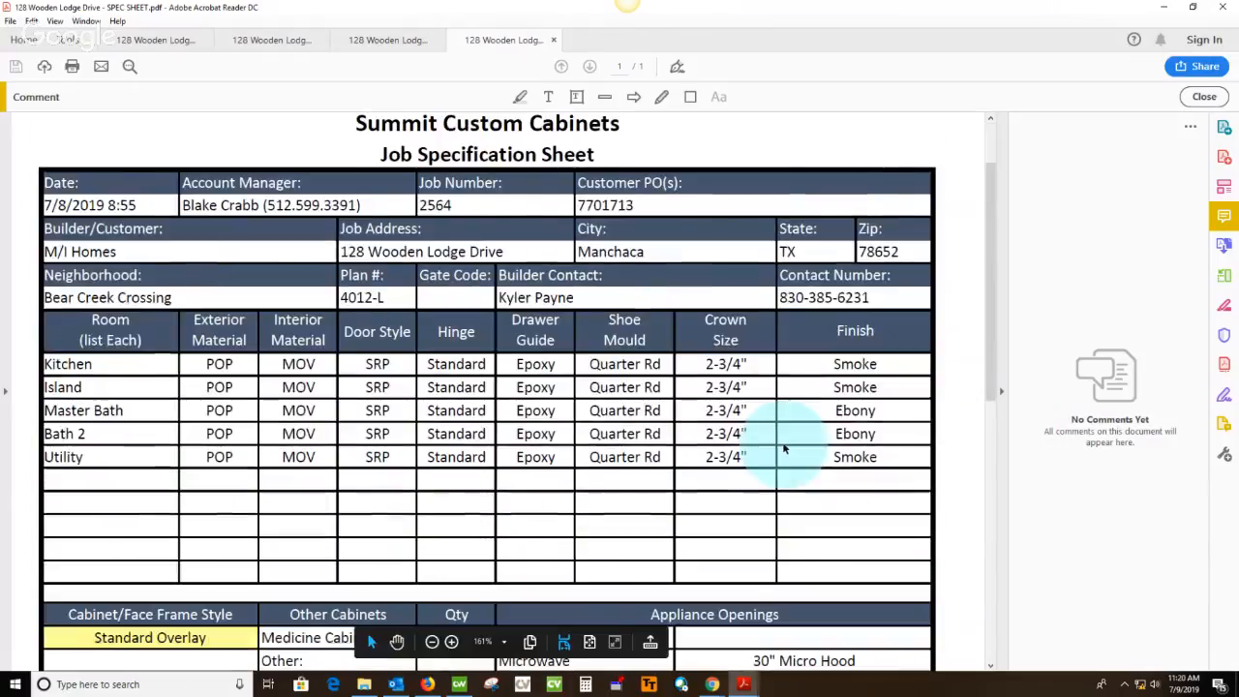
scroll(784, 448, down, 2)
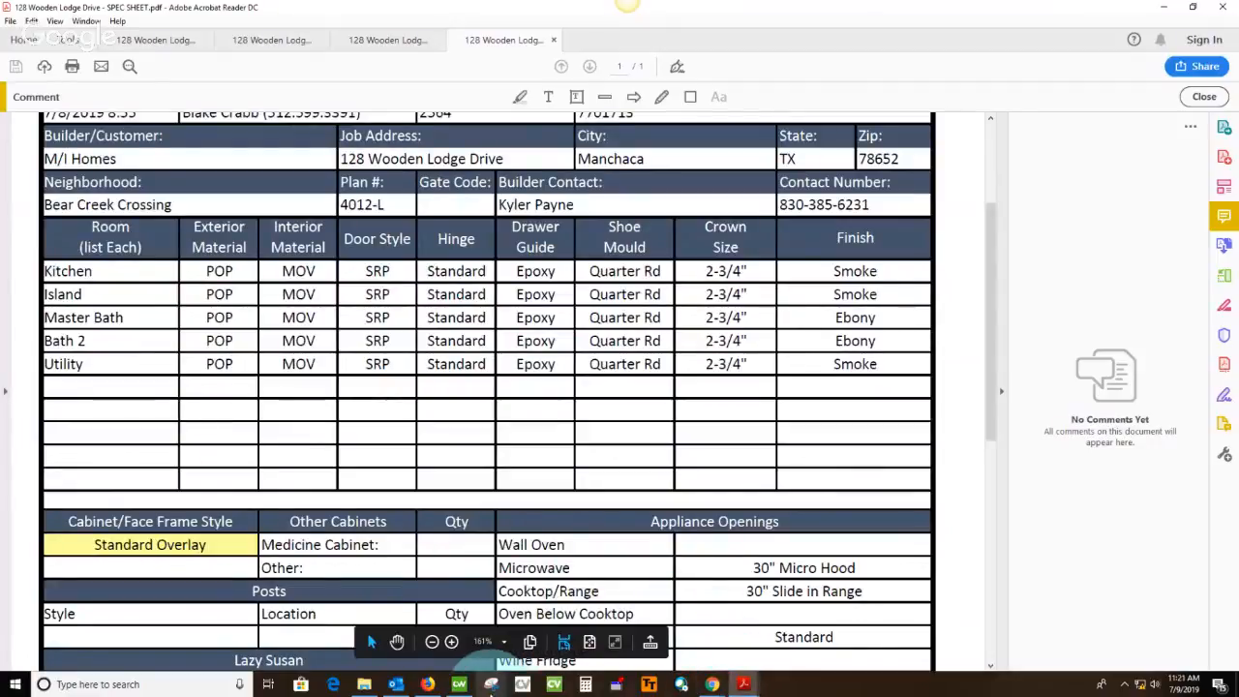
click(459, 685)
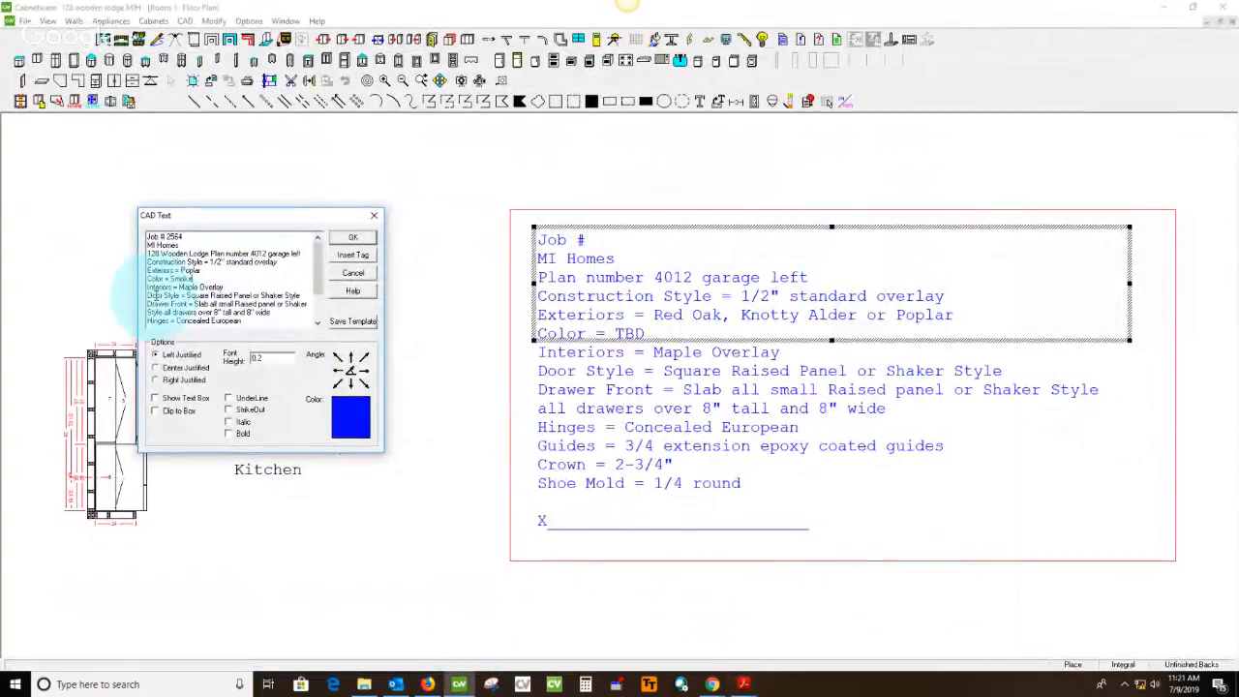
drag(254, 295, 300, 296)
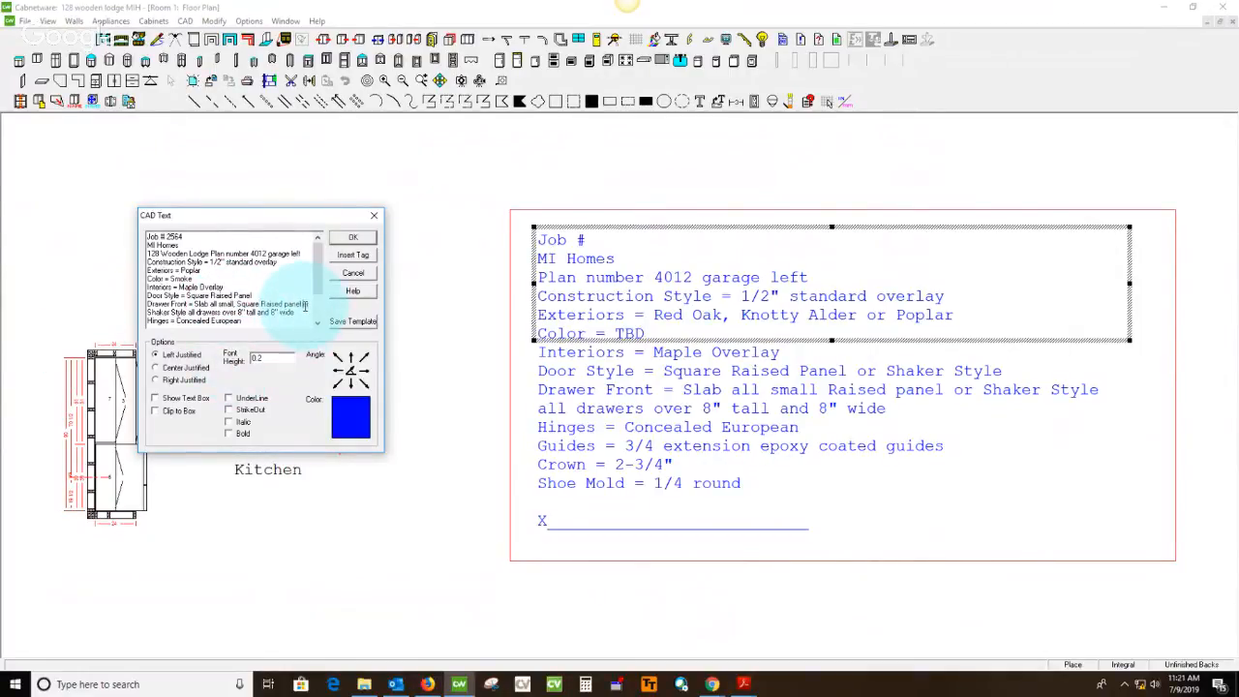
drag(306, 305, 191, 313)
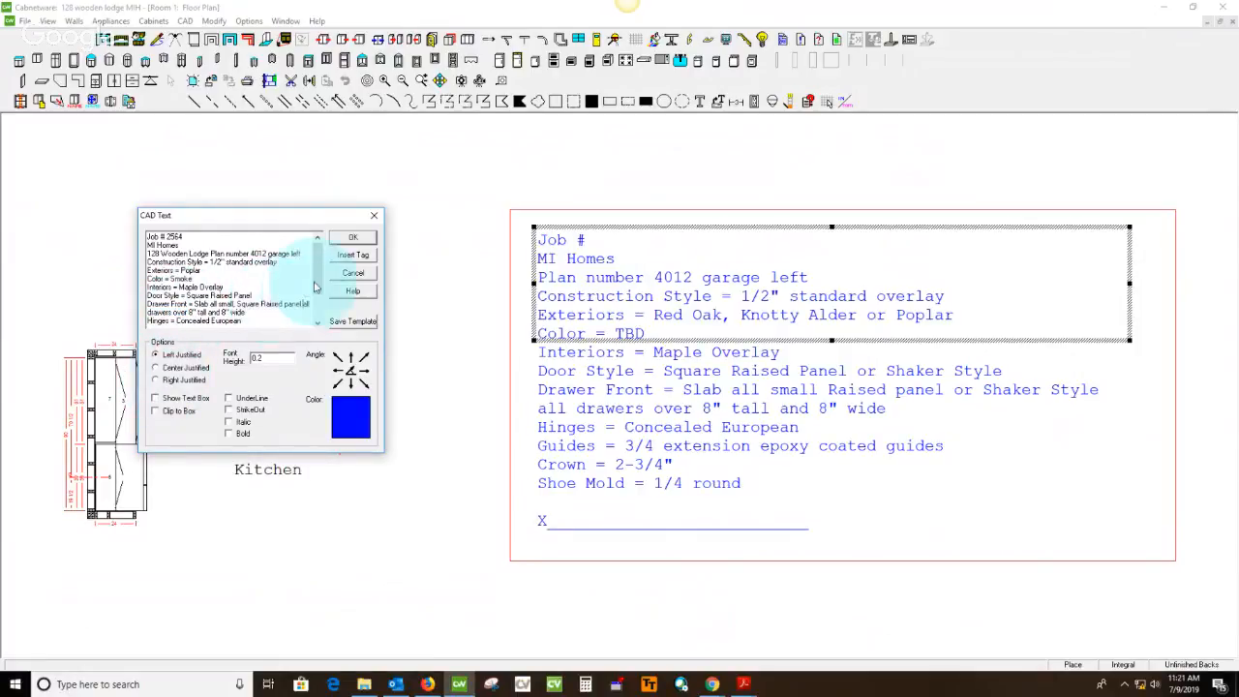
scroll(233, 281, down, 2)
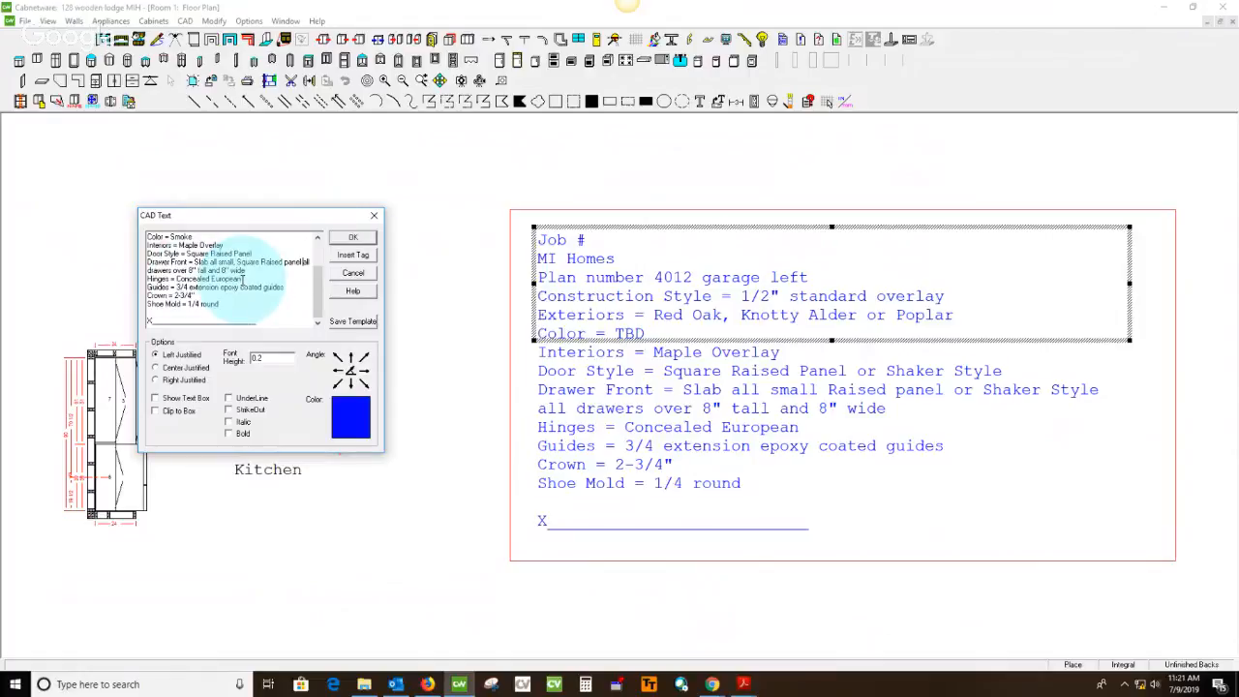
click(349, 240)
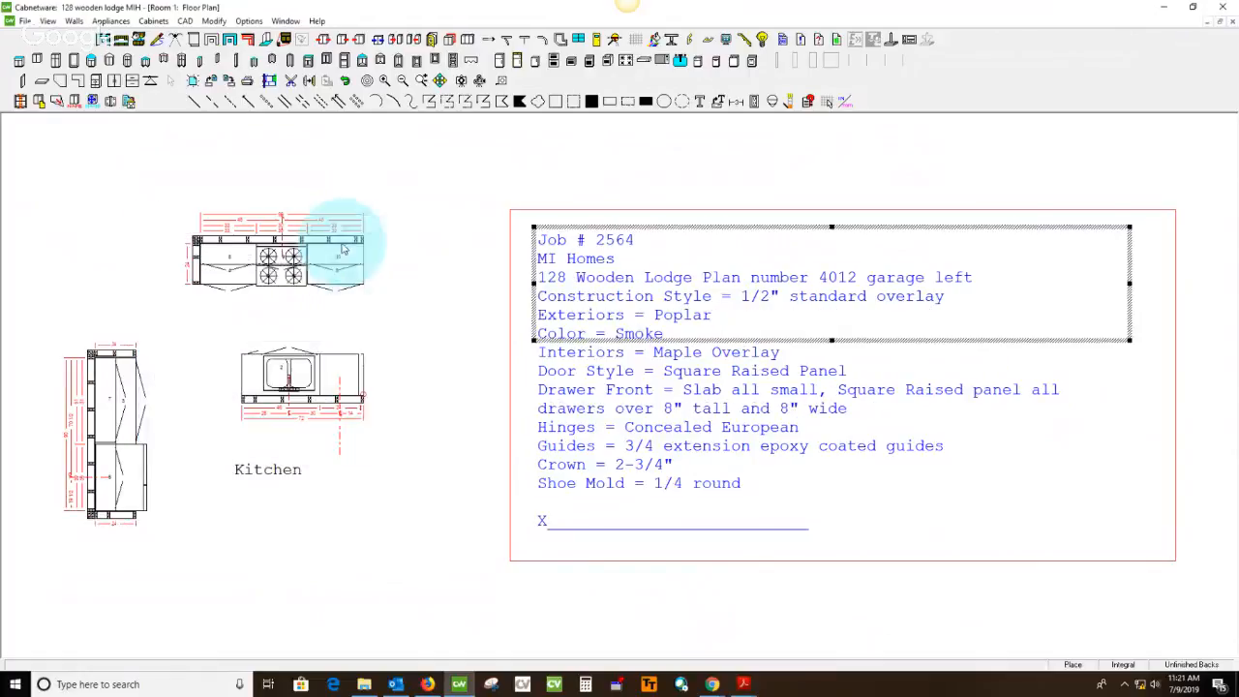
In the Kitchen's room defaults, set both the drawer slides and the pullout slides to BLUM 22 inch 3/4 Epoxy
click(134, 106)
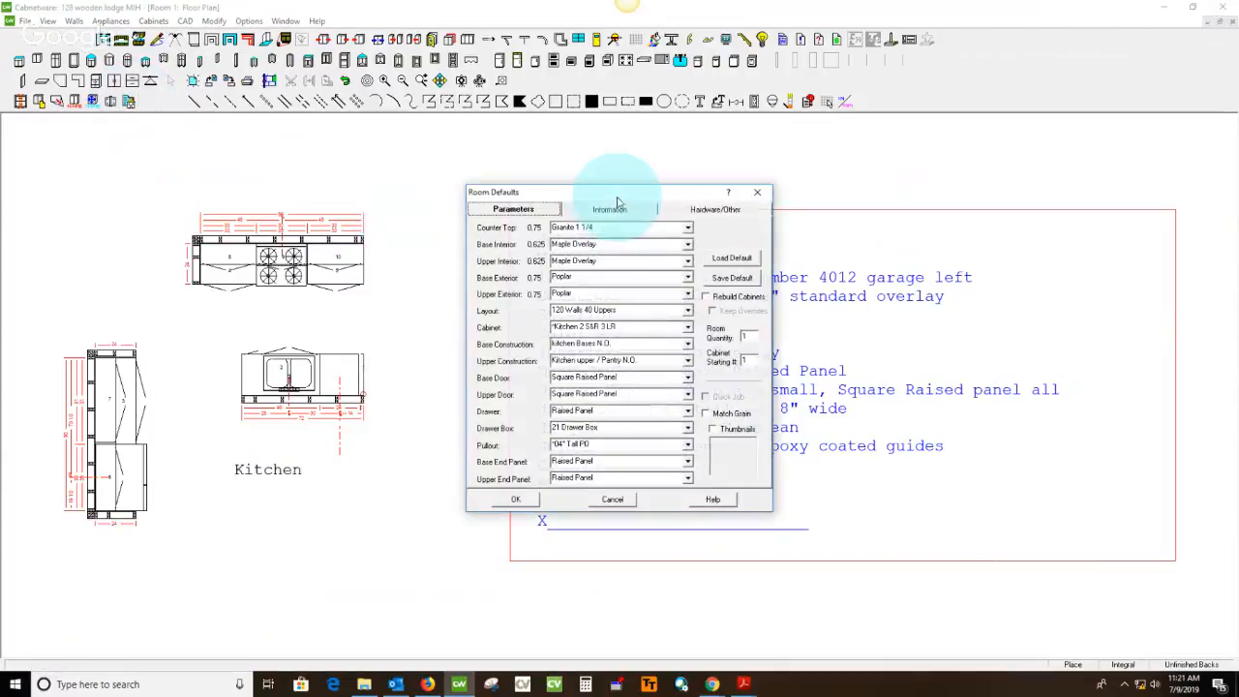
drag(622, 175, 293, 213)
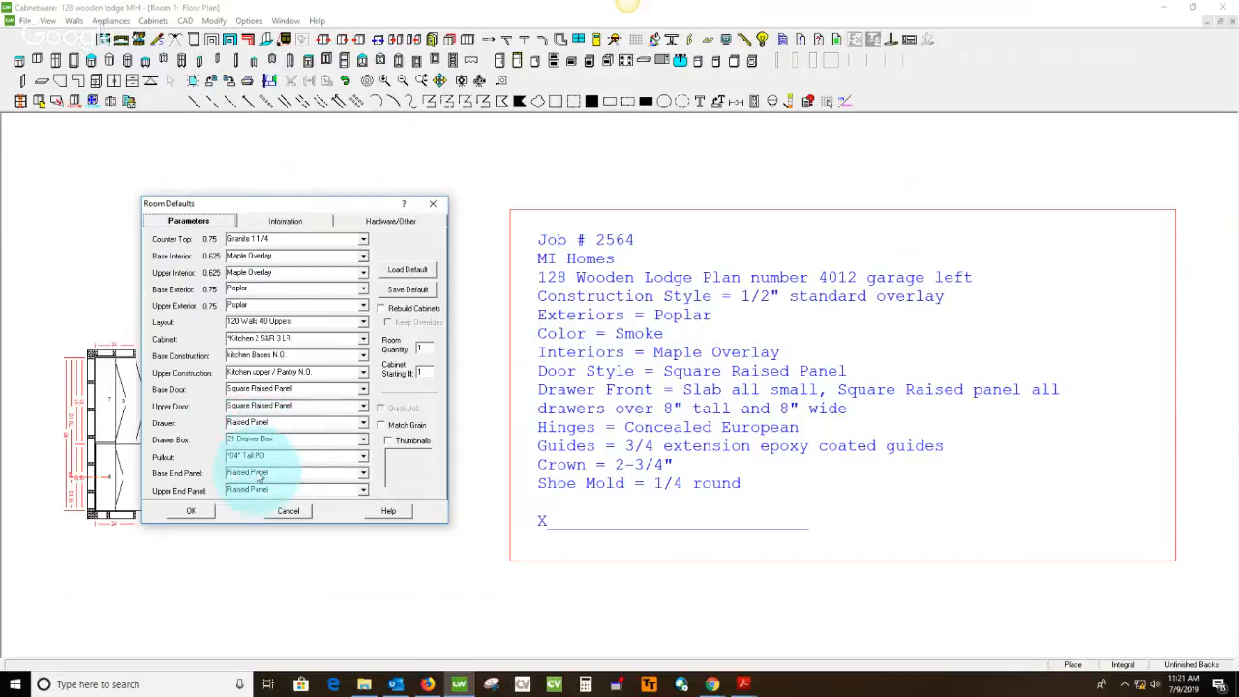
click(391, 225)
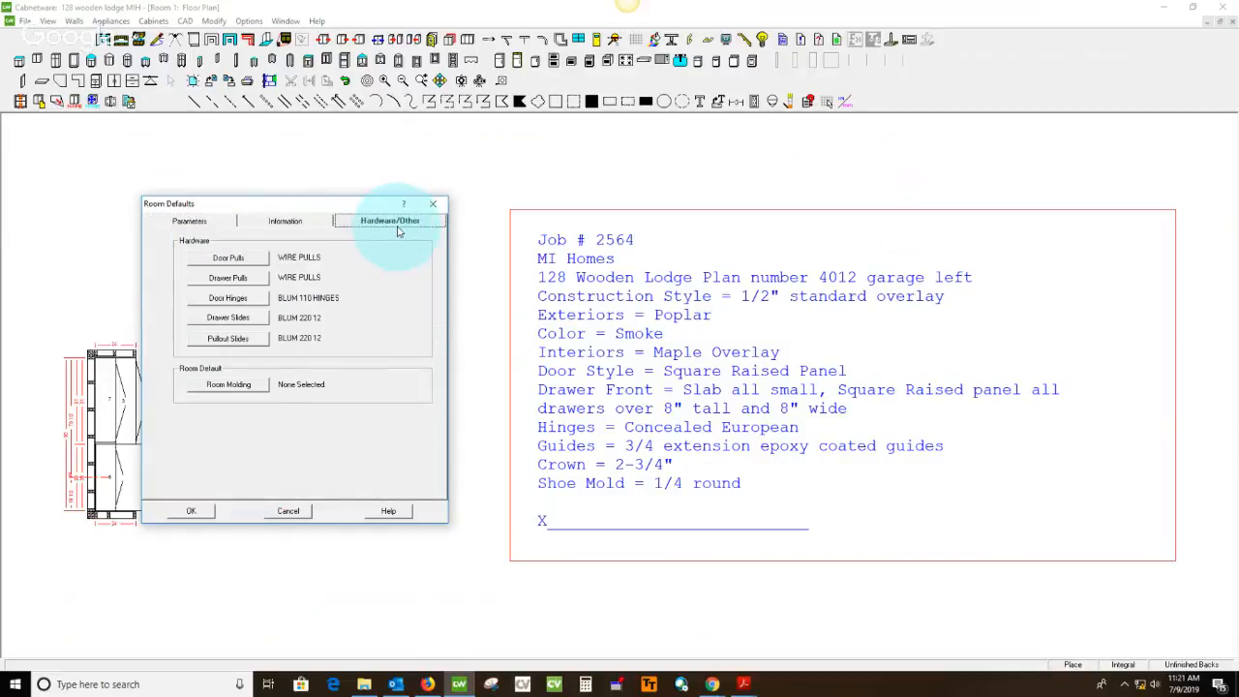
click(234, 322)
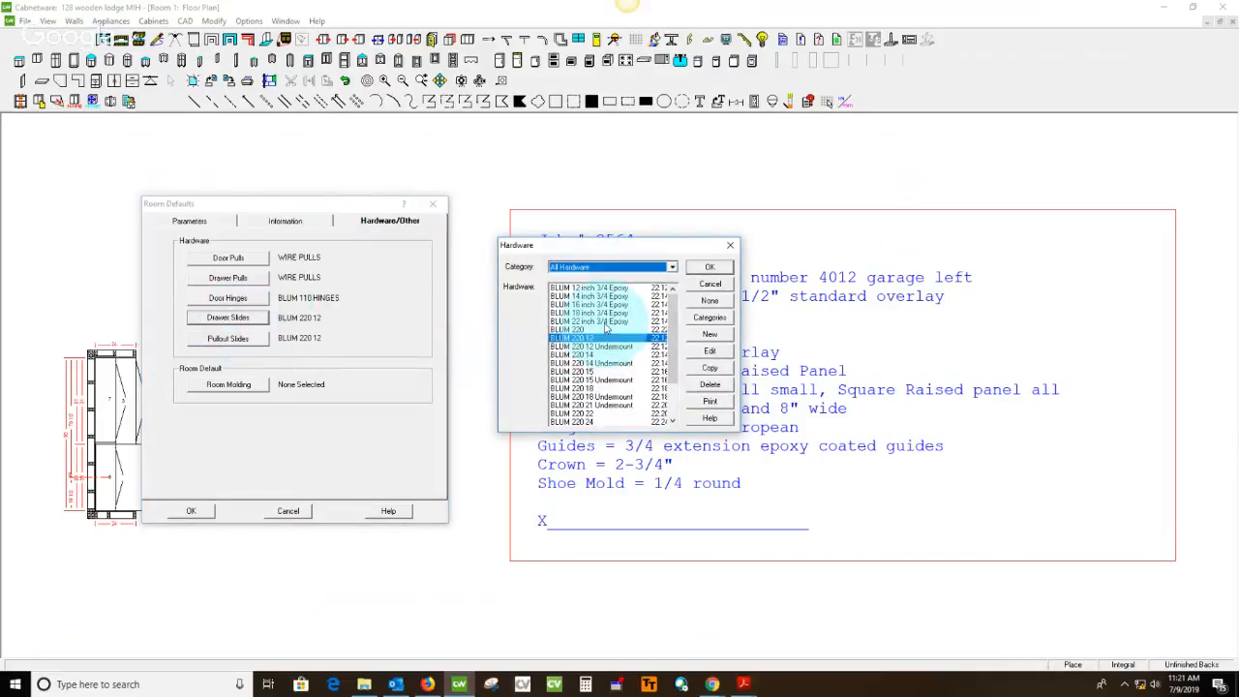
click(605, 322)
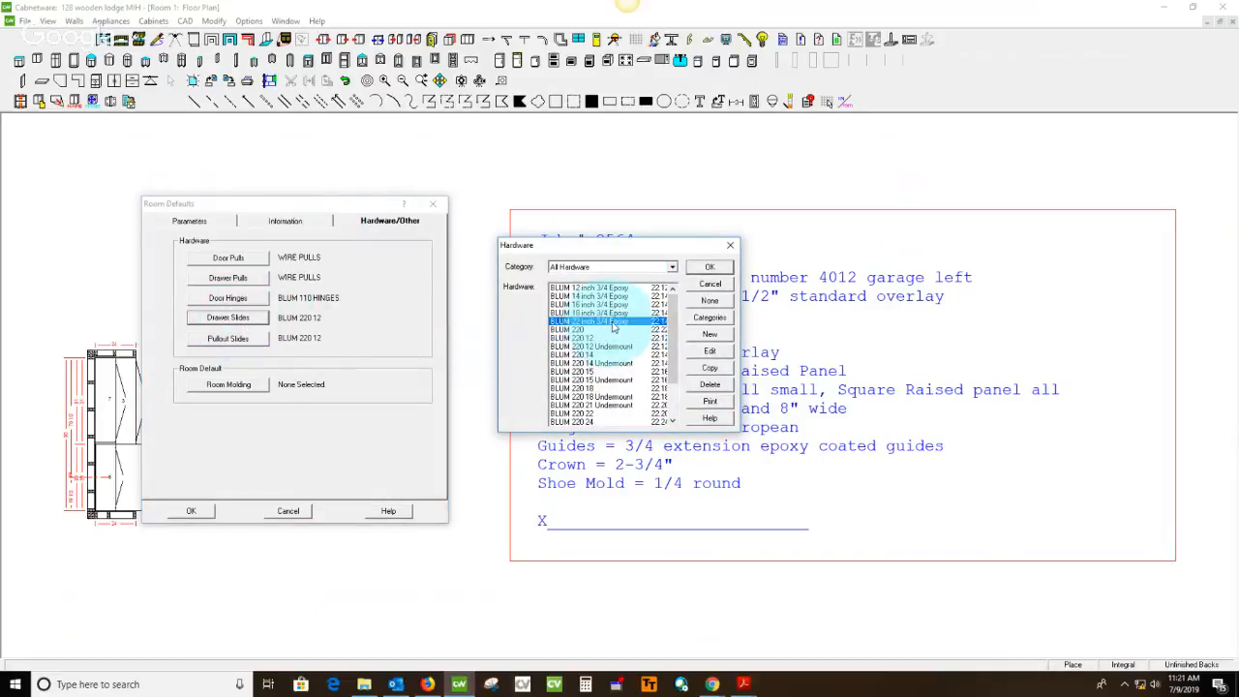
click(706, 268)
click(236, 344)
click(595, 321)
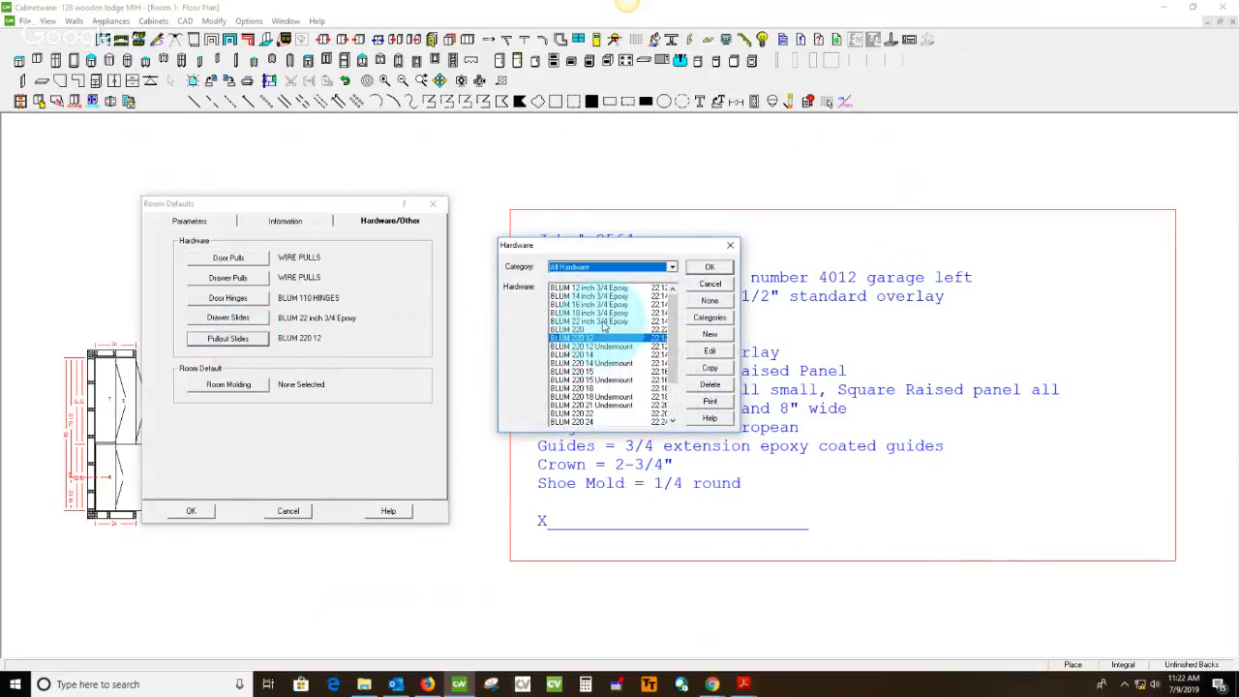
click(708, 270)
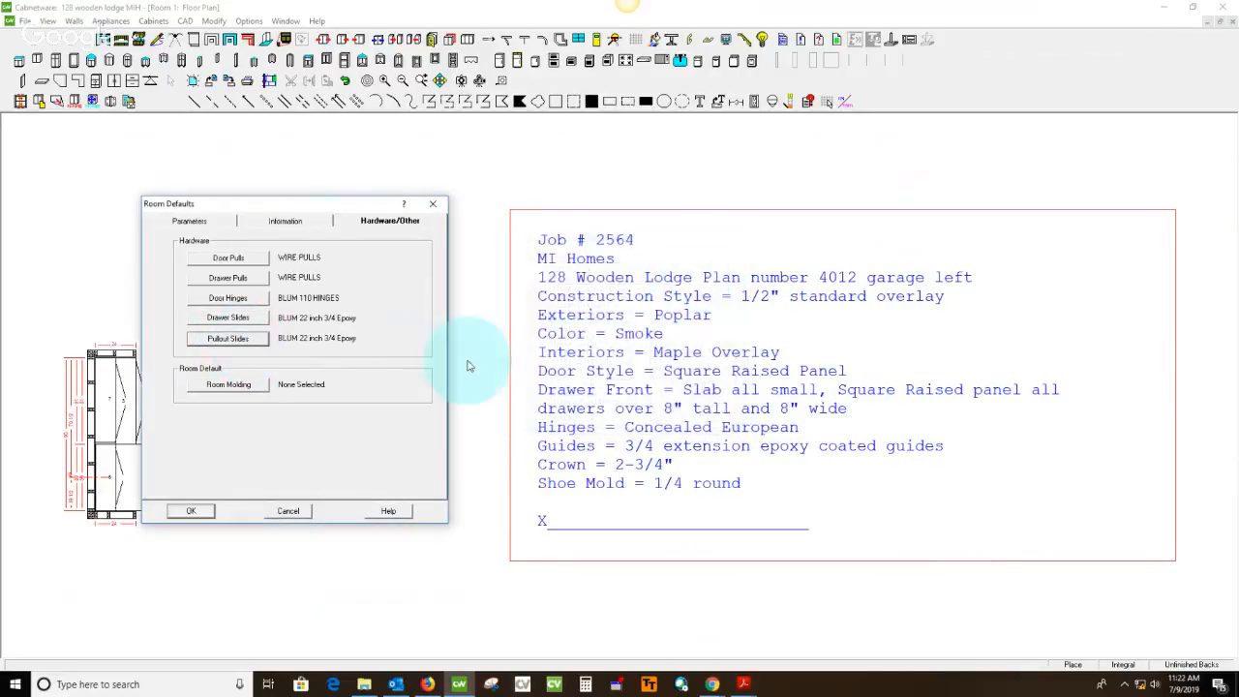
click(198, 515)
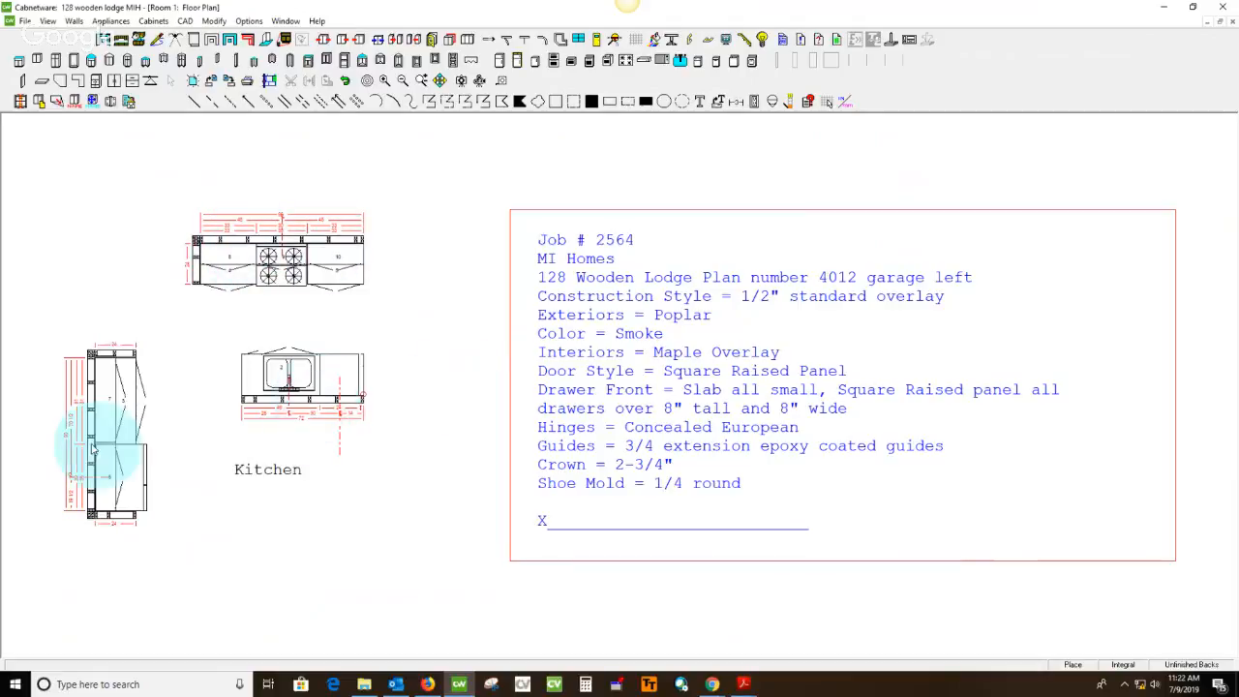
Compare the island's width on the measured plan PDF's first floor page with the island dimensions in the Kitchen floor plan
click(743, 683)
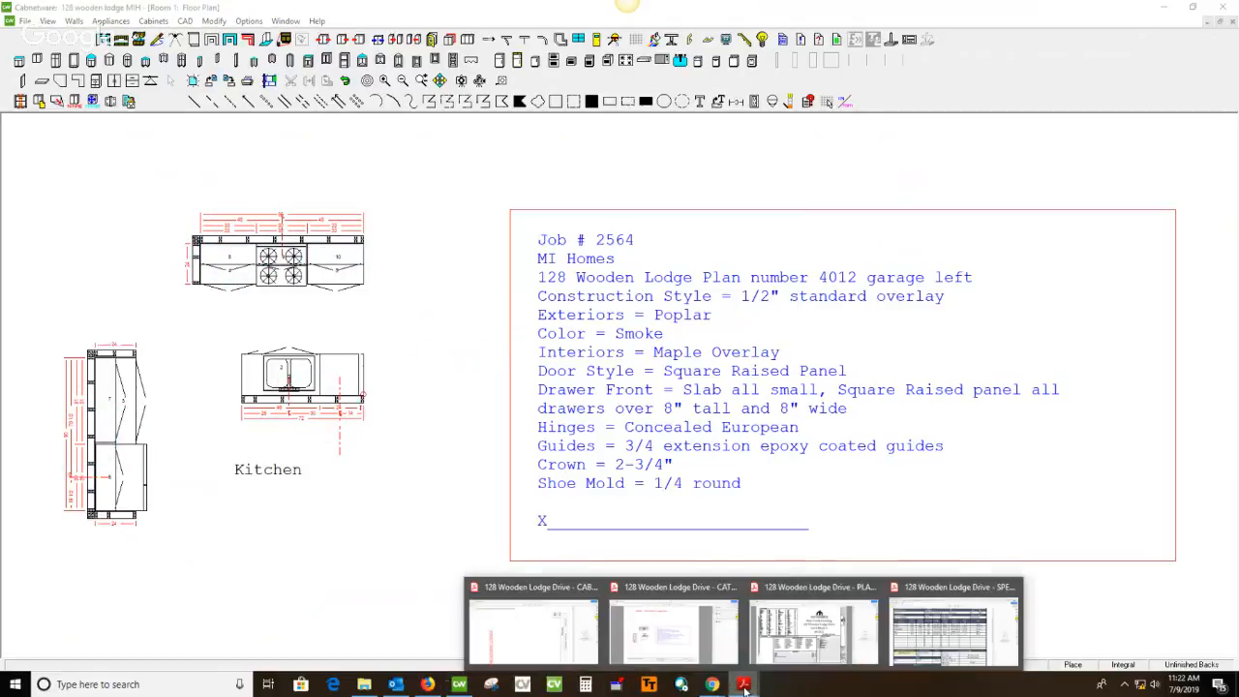
mouse_move(795, 593)
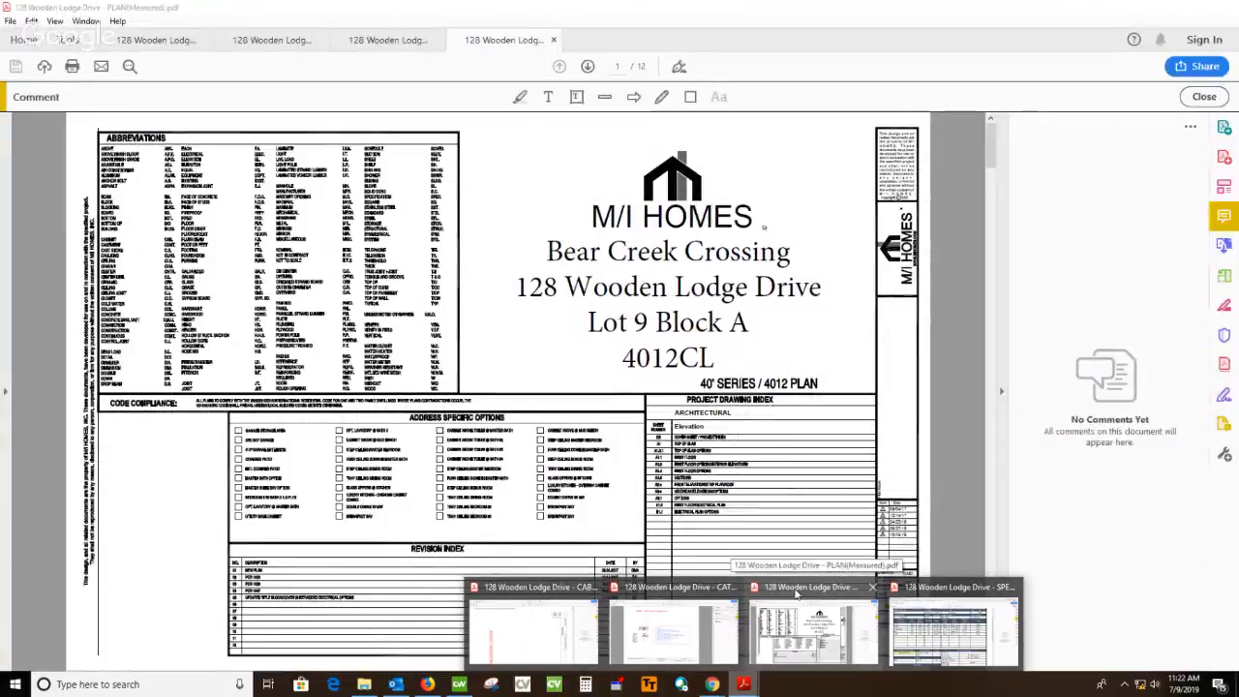
click(796, 593)
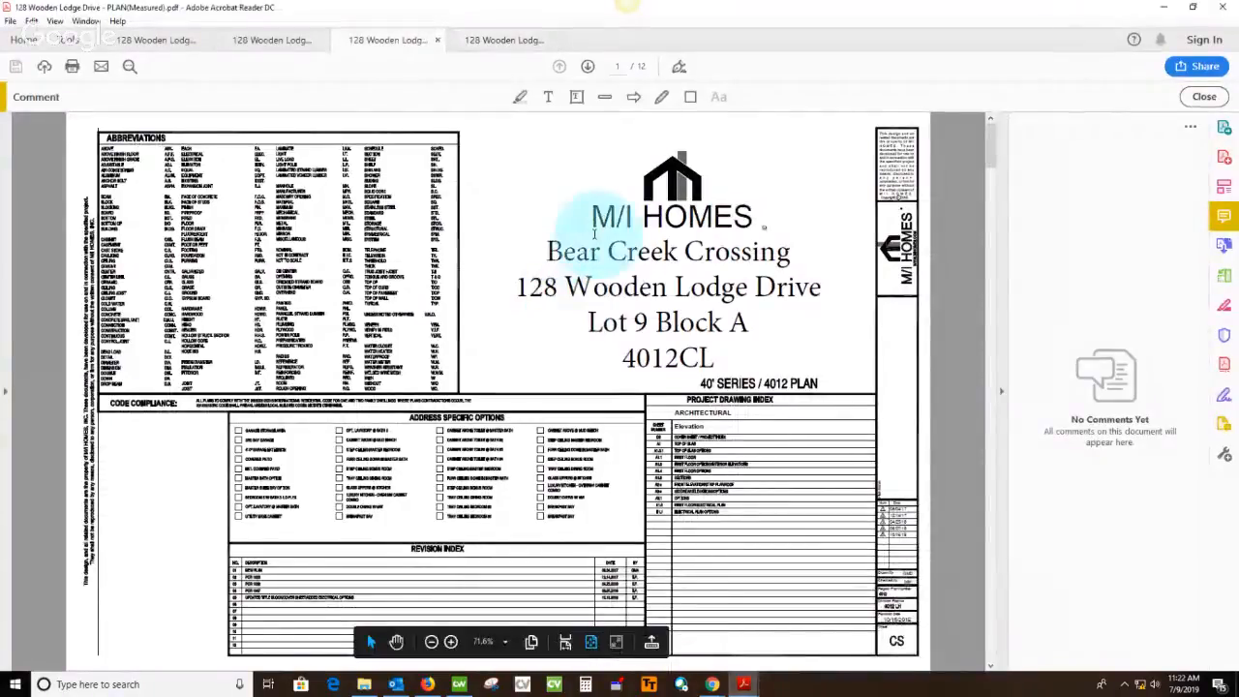
scroll(677, 304, down, 2)
scroll(690, 308, down, 4)
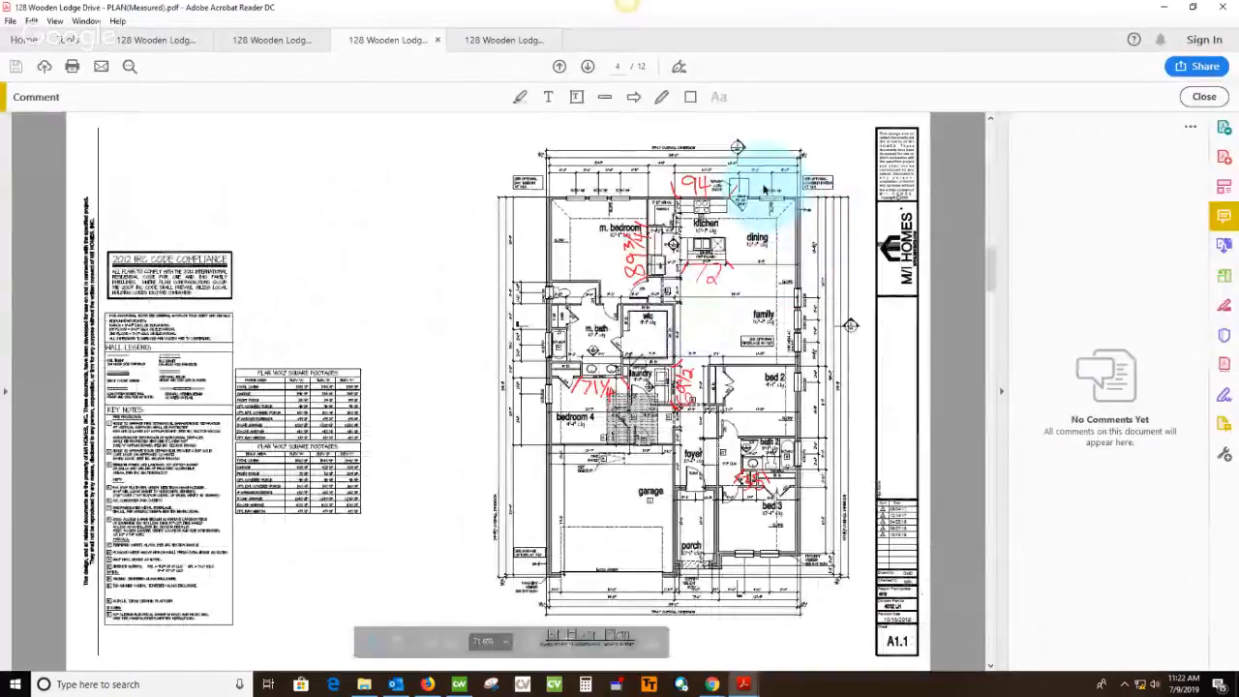
ctrl+scroll(816, 218, up, 3)
scroll(829, 222, up, 1)
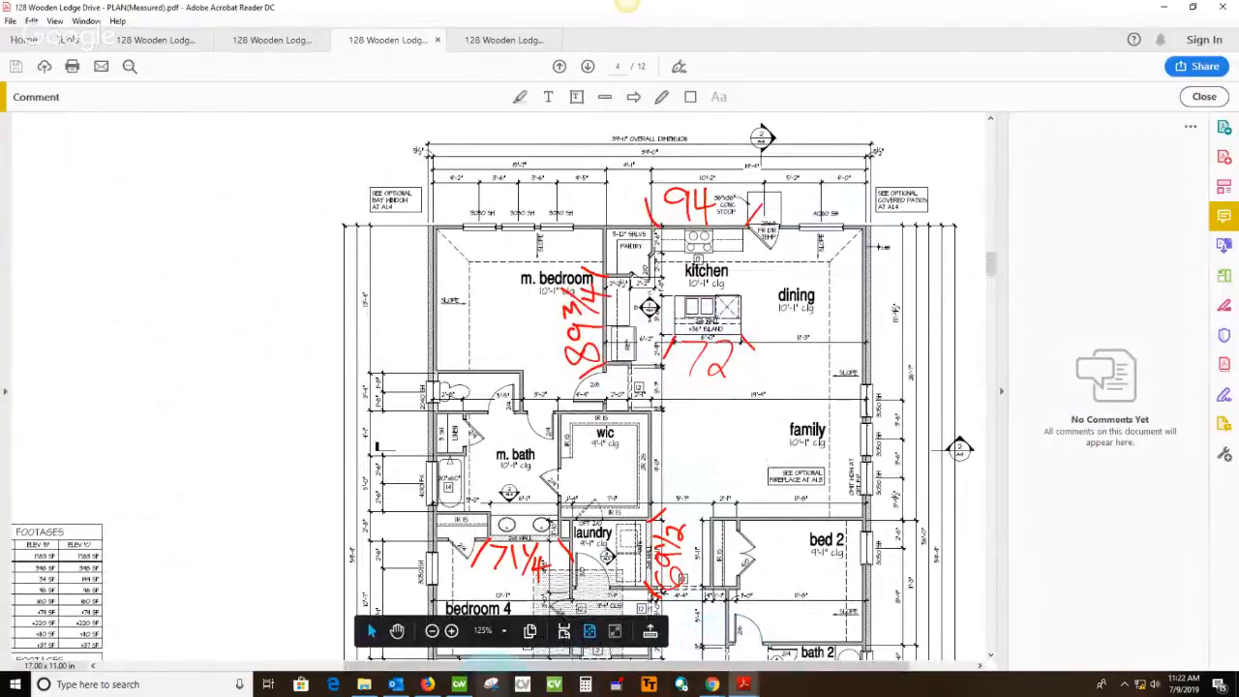
click(459, 684)
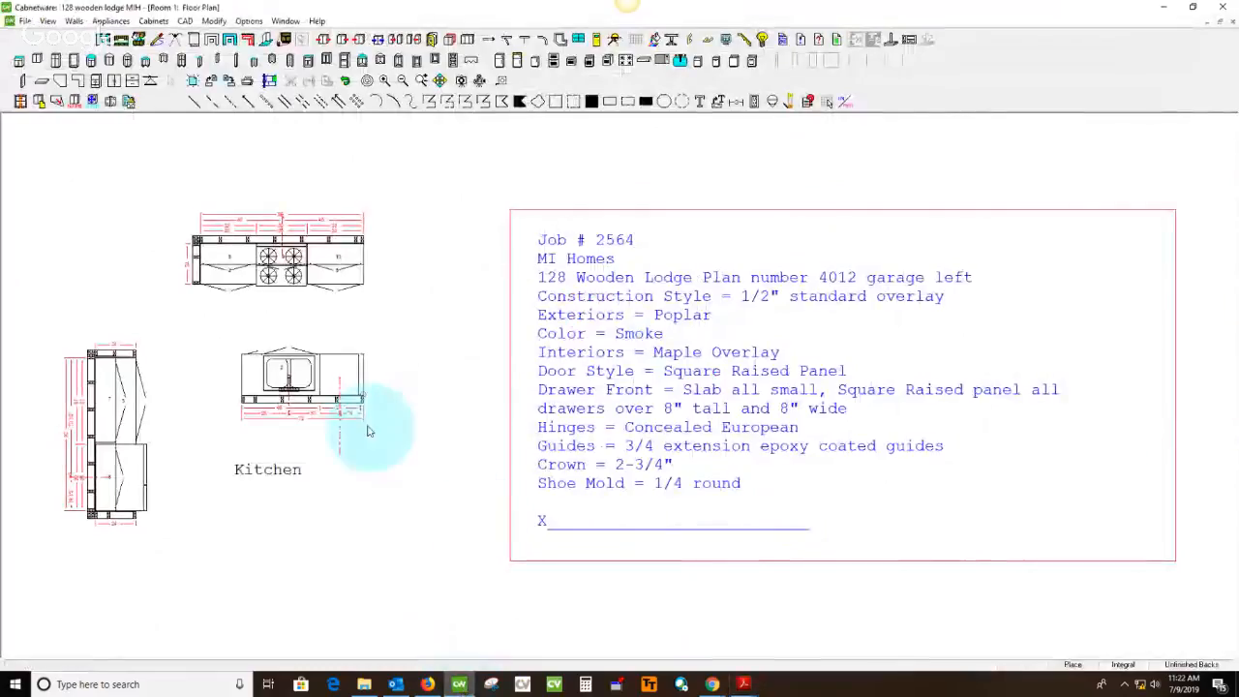
scroll(291, 436, up, 3)
scroll(290, 436, up, 2)
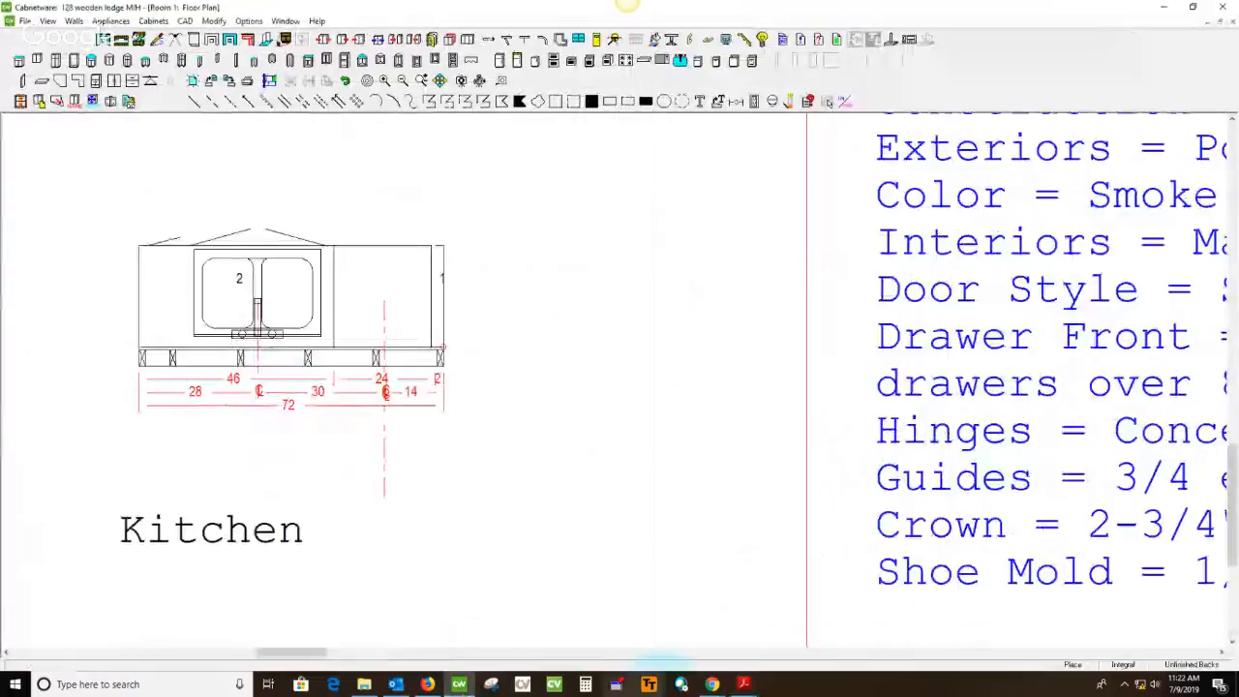
Draw a green freehand check mark under the island measurement on the measured plan PDF
mouse_move(741, 680)
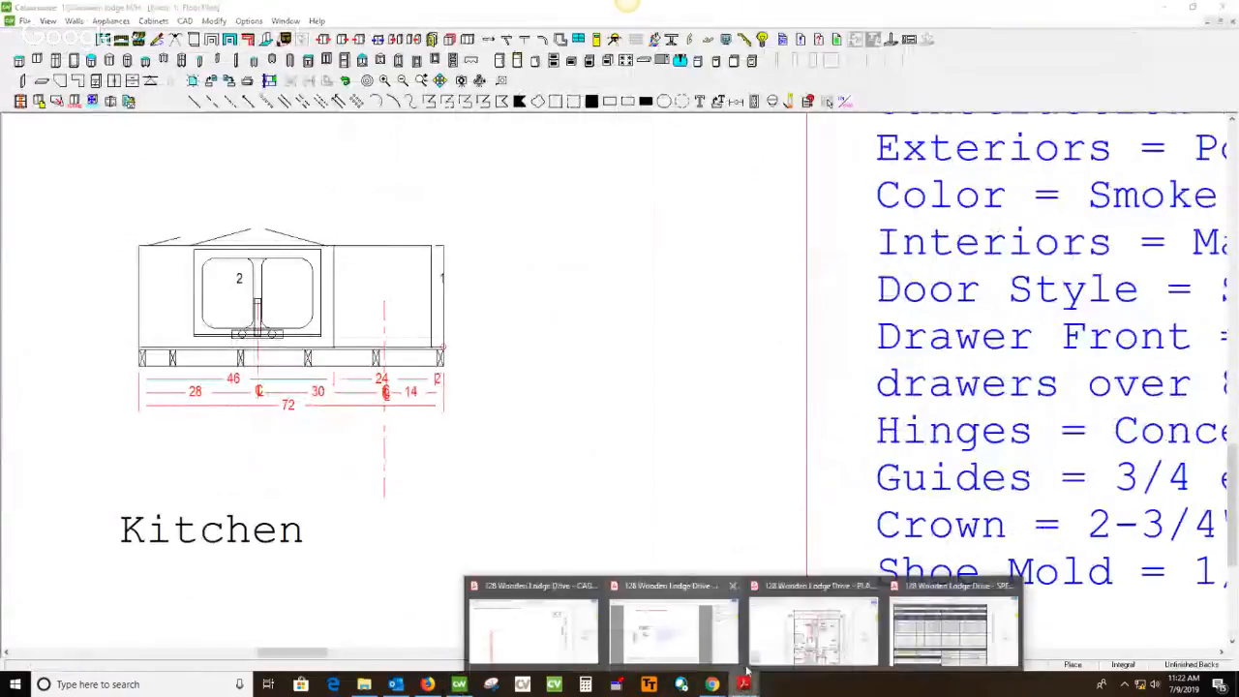
click(813, 620)
click(661, 96)
drag(675, 366, 770, 377)
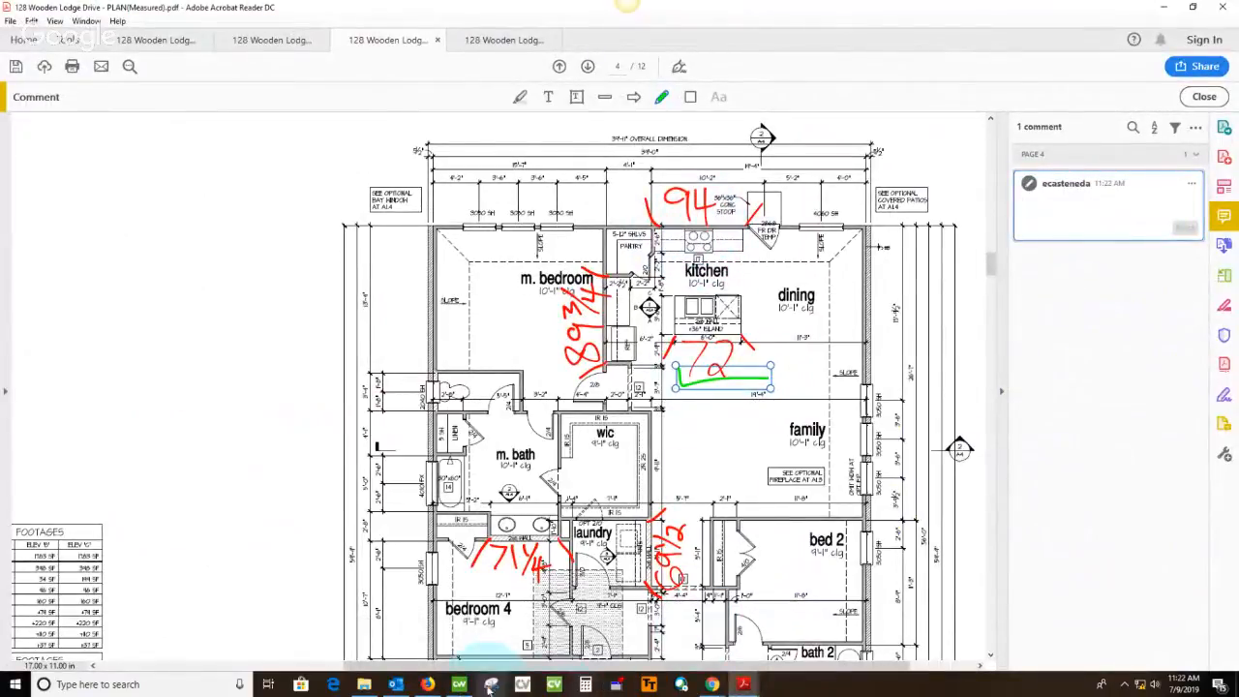
Back in the Kitchen floor plan, set the width of upper cabinet 10 on the range wall to 31, modifying it toward the right
click(459, 684)
scroll(348, 306, down, 4)
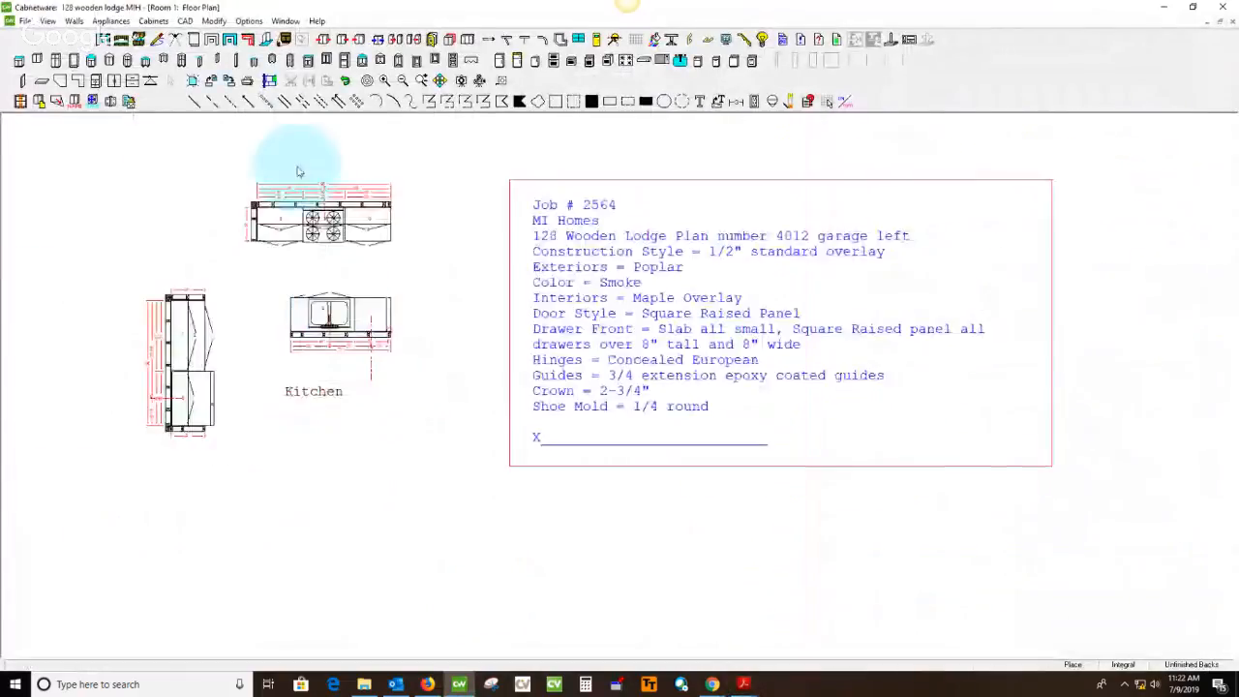
scroll(304, 166, up, 6)
scroll(356, 242, up, 2)
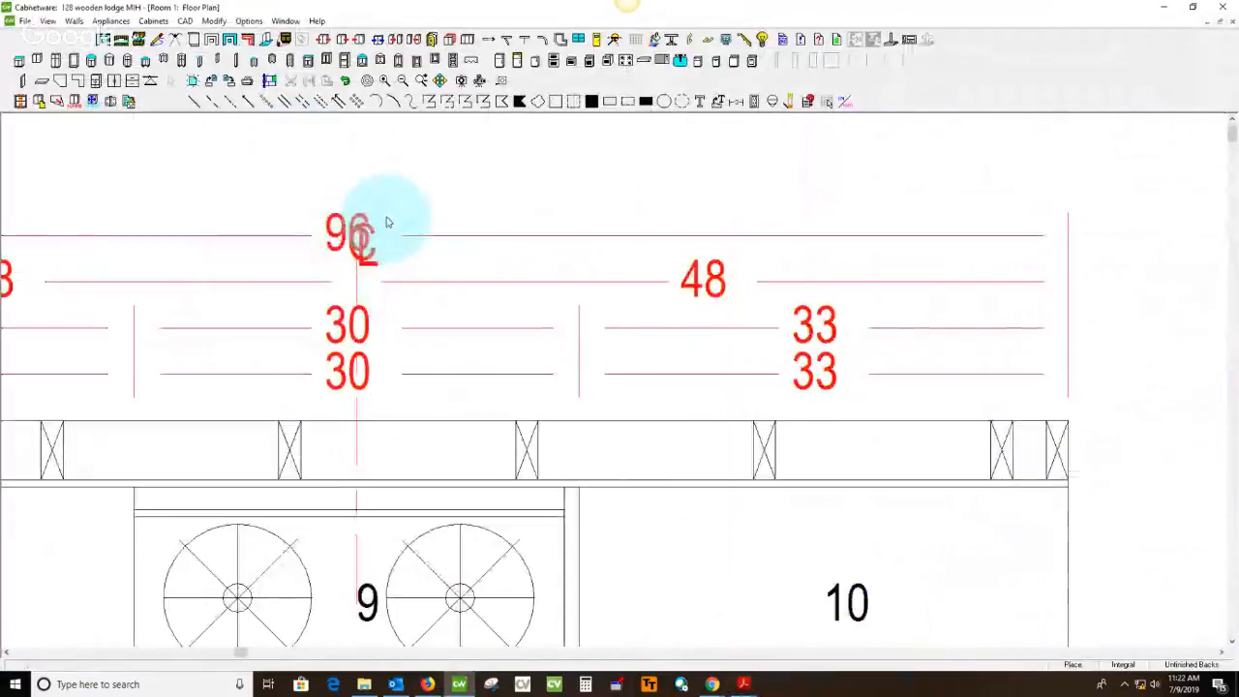
scroll(415, 285, down, 3)
scroll(597, 428, up, 1)
double_click(585, 390)
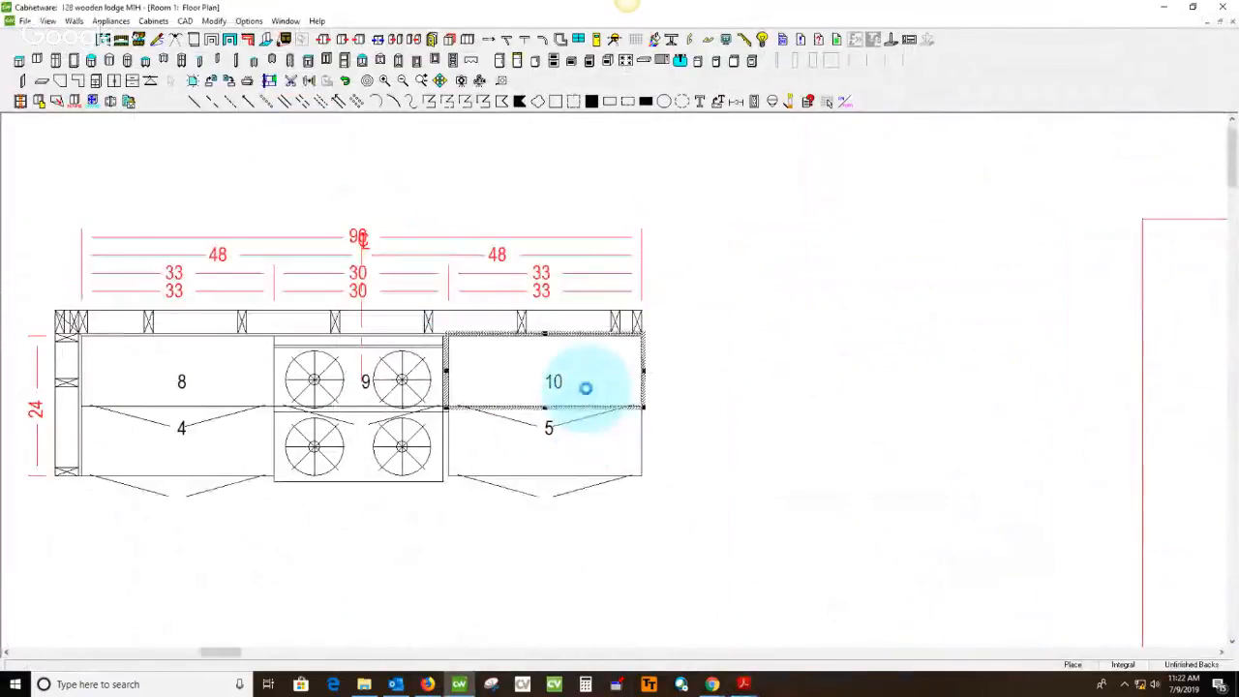
drag(196, 596, 335, 510)
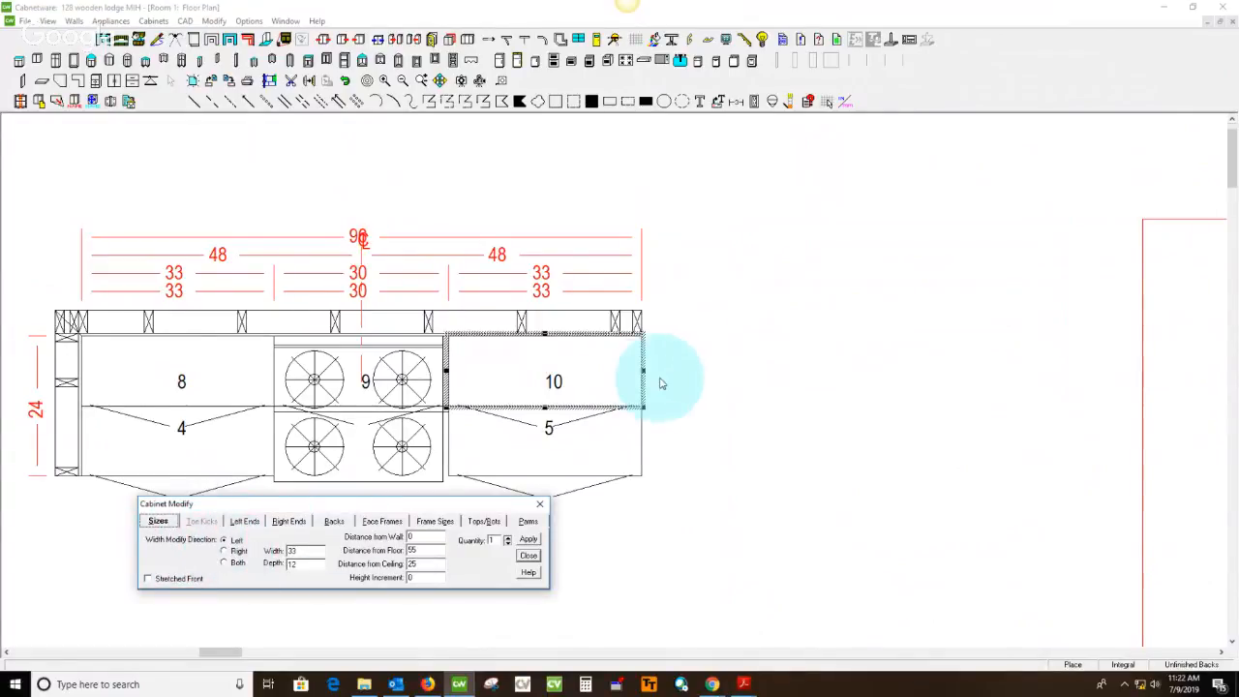
click(235, 552)
double_click(292, 551)
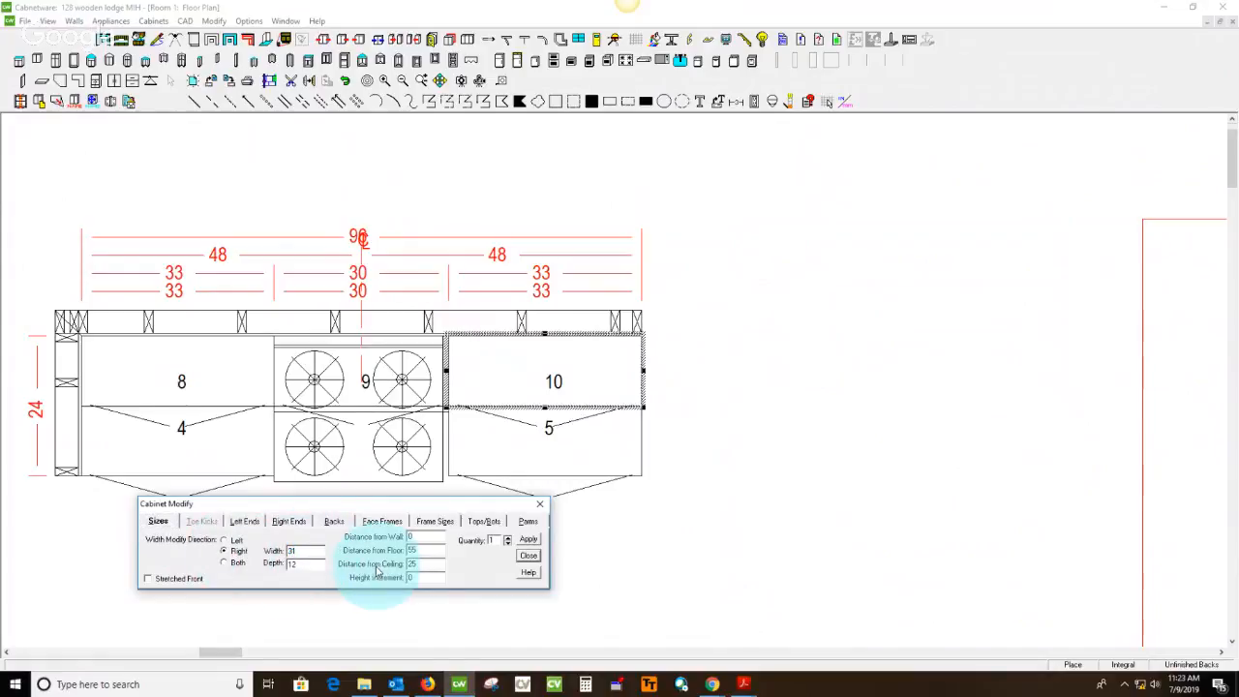
text(31)
click(527, 538)
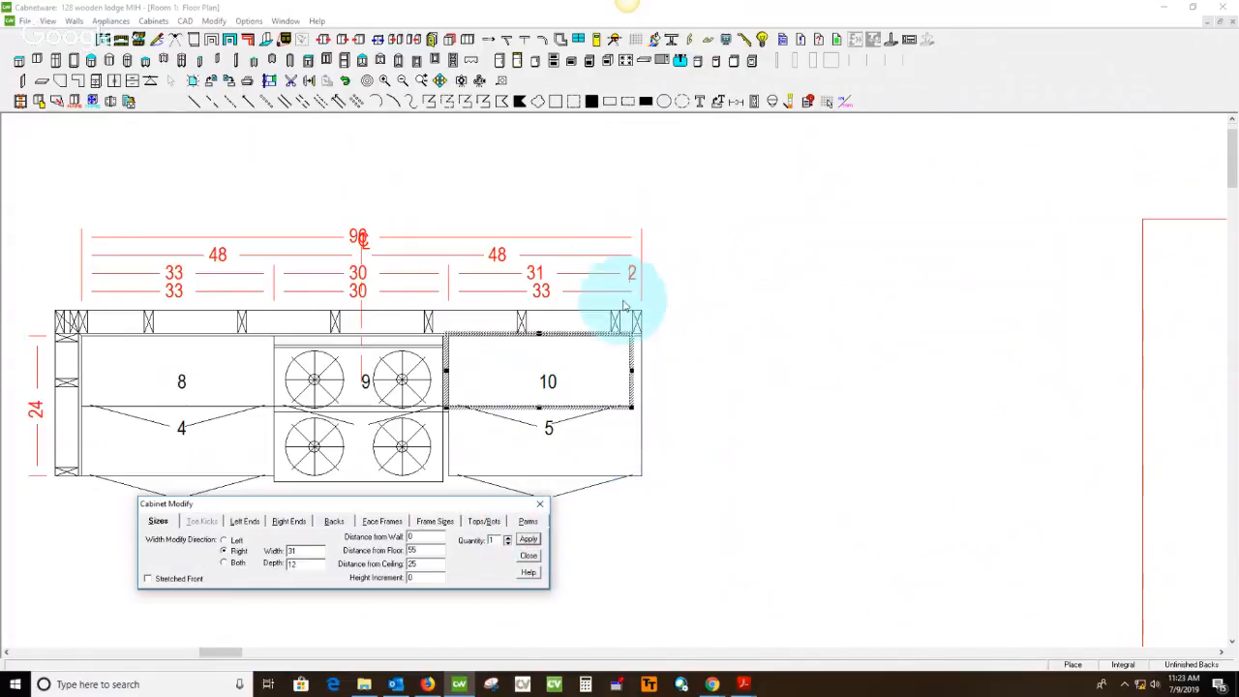
Set the width of base cabinet 5 on the range wall to 31 from the right and finish modifying cabinets
click(552, 461)
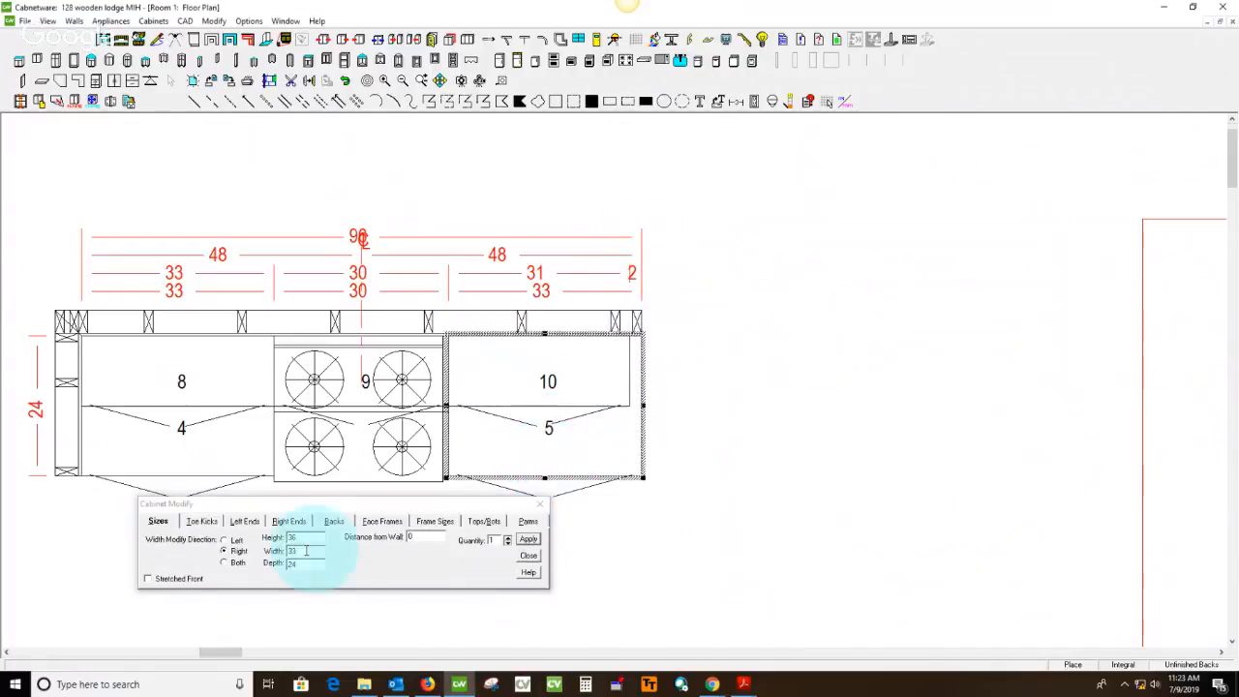
drag(315, 553, 240, 565)
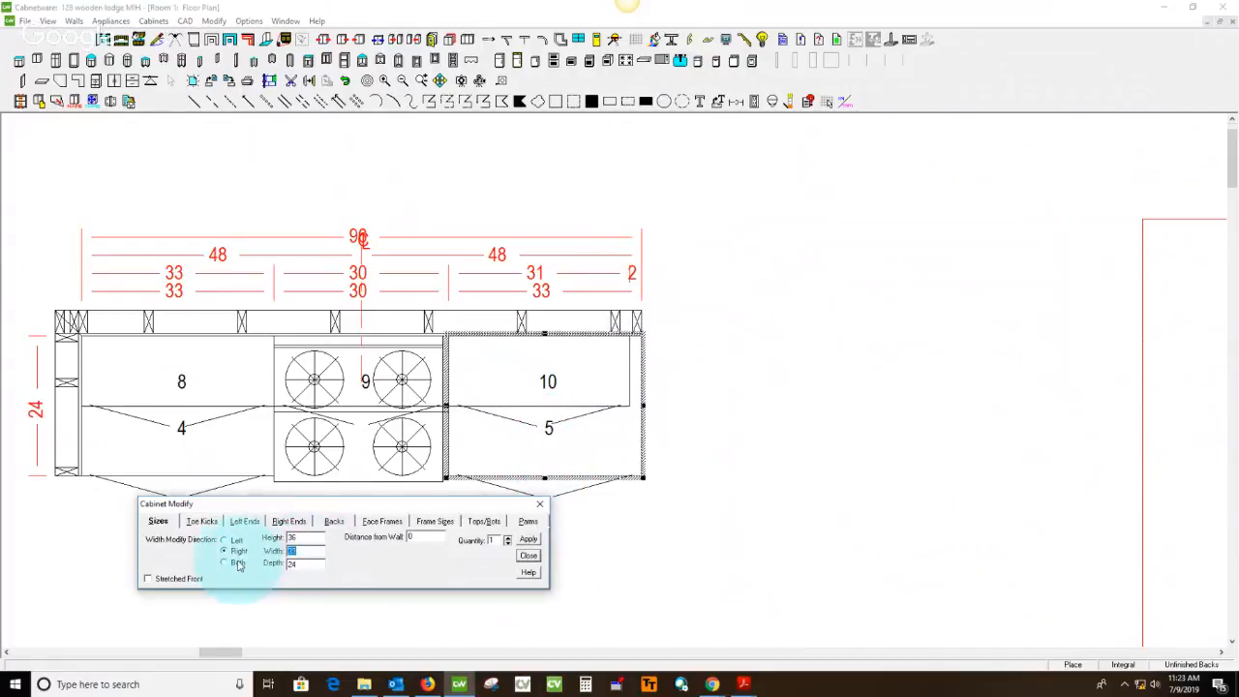
text(31)
click(527, 538)
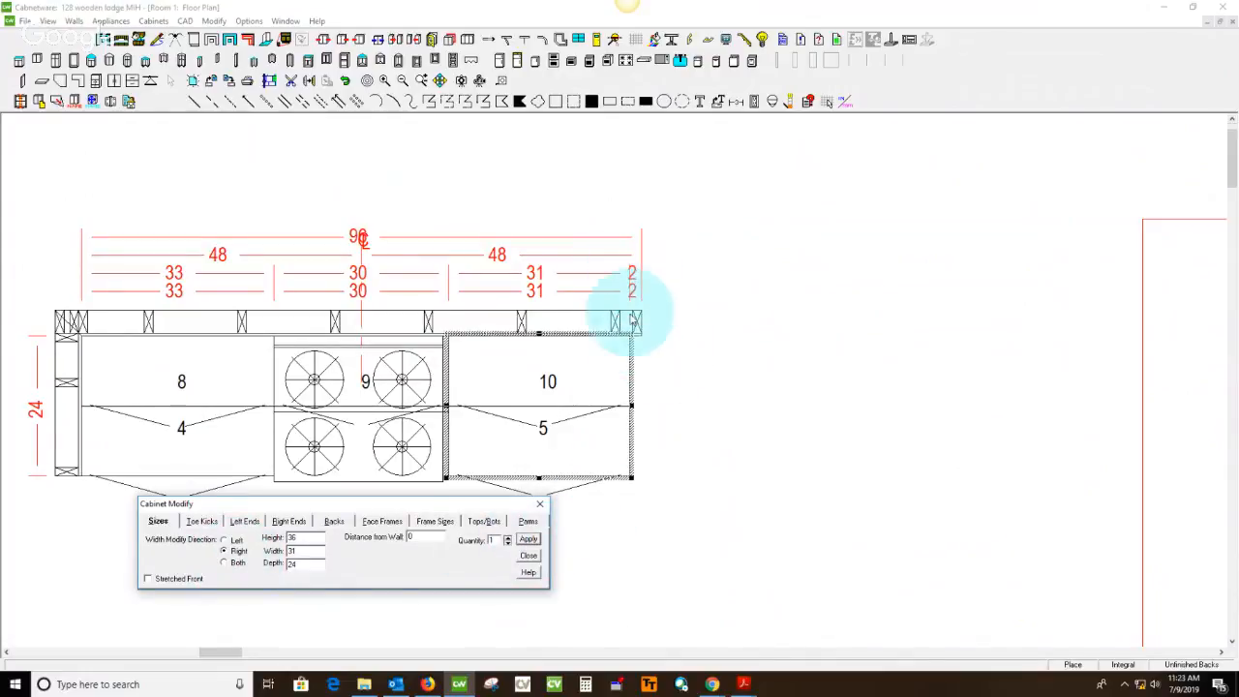
click(529, 557)
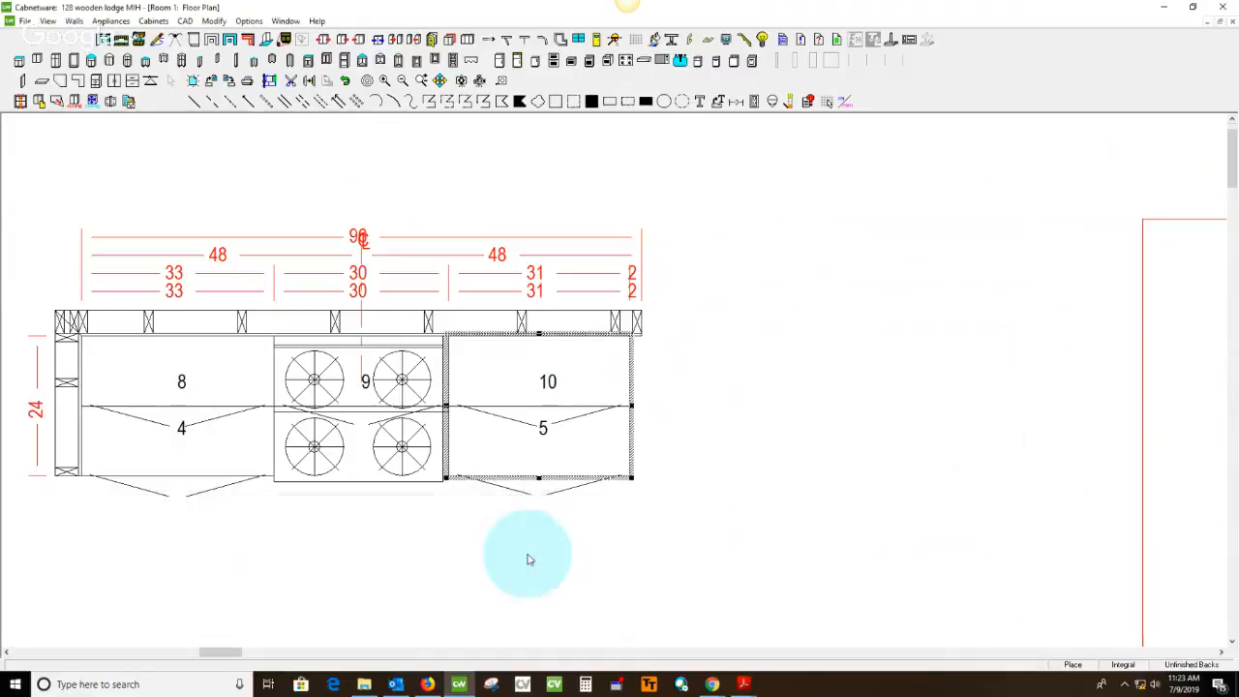
Set the length of the range wall in the Kitchen floor plan to 94
double_click(383, 331)
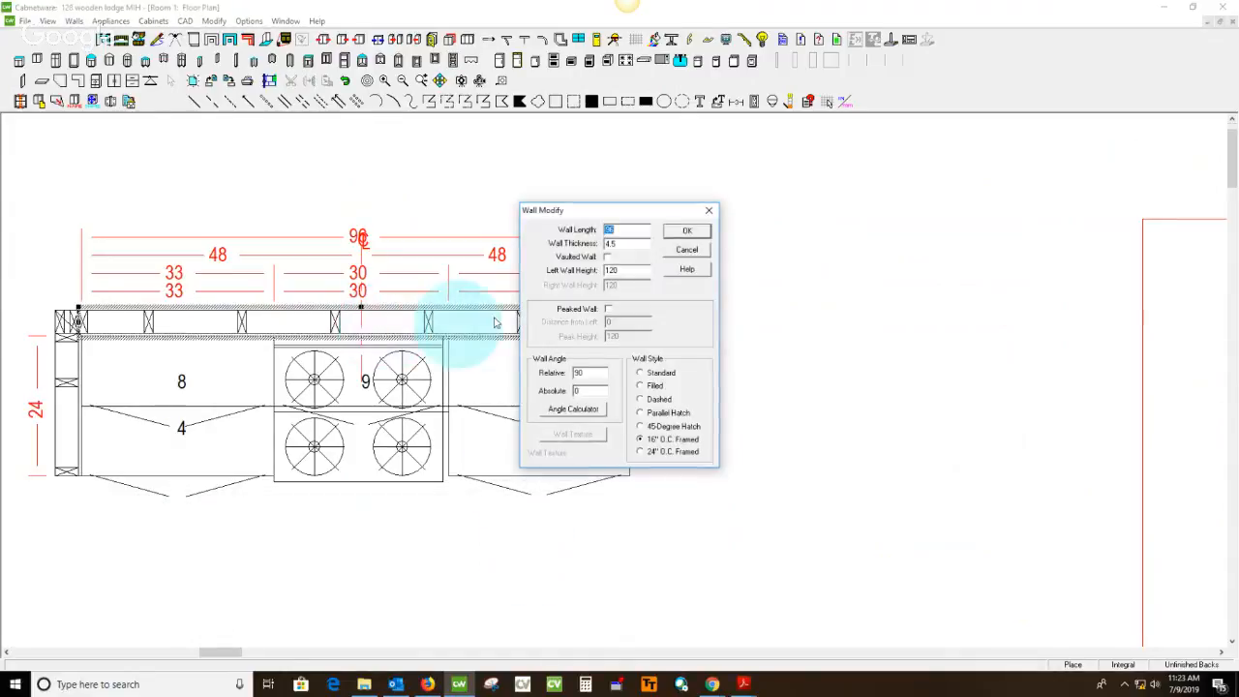
click(616, 230)
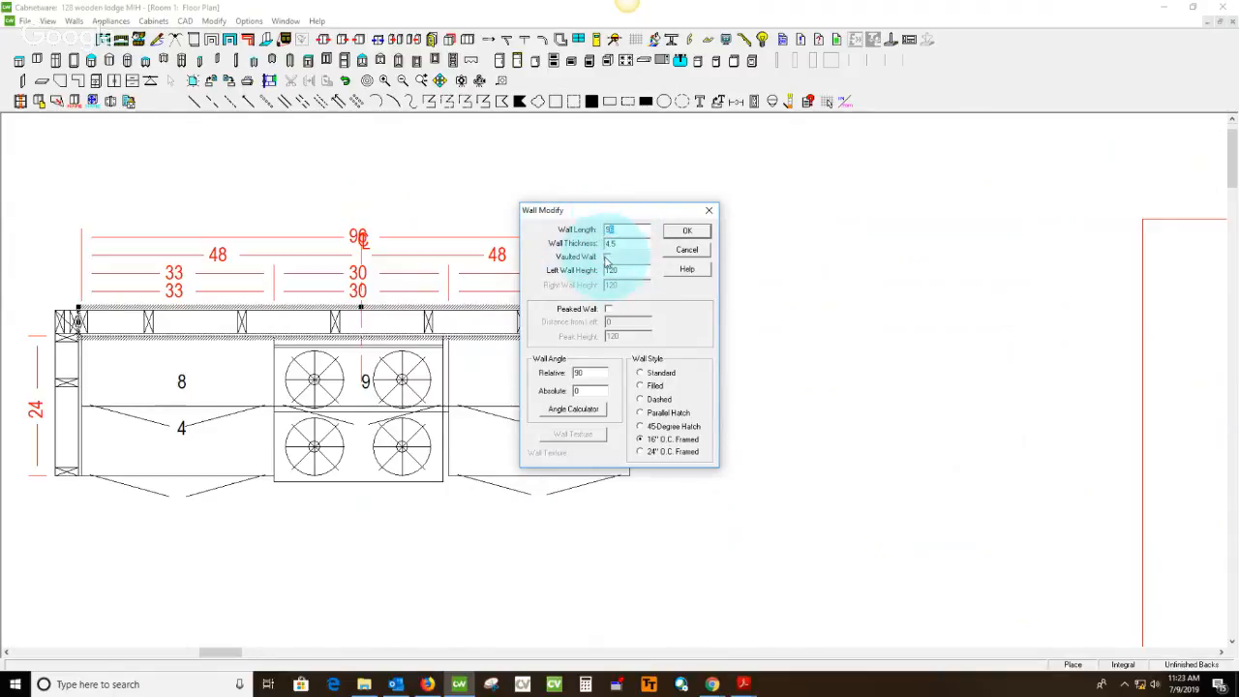
click(685, 232)
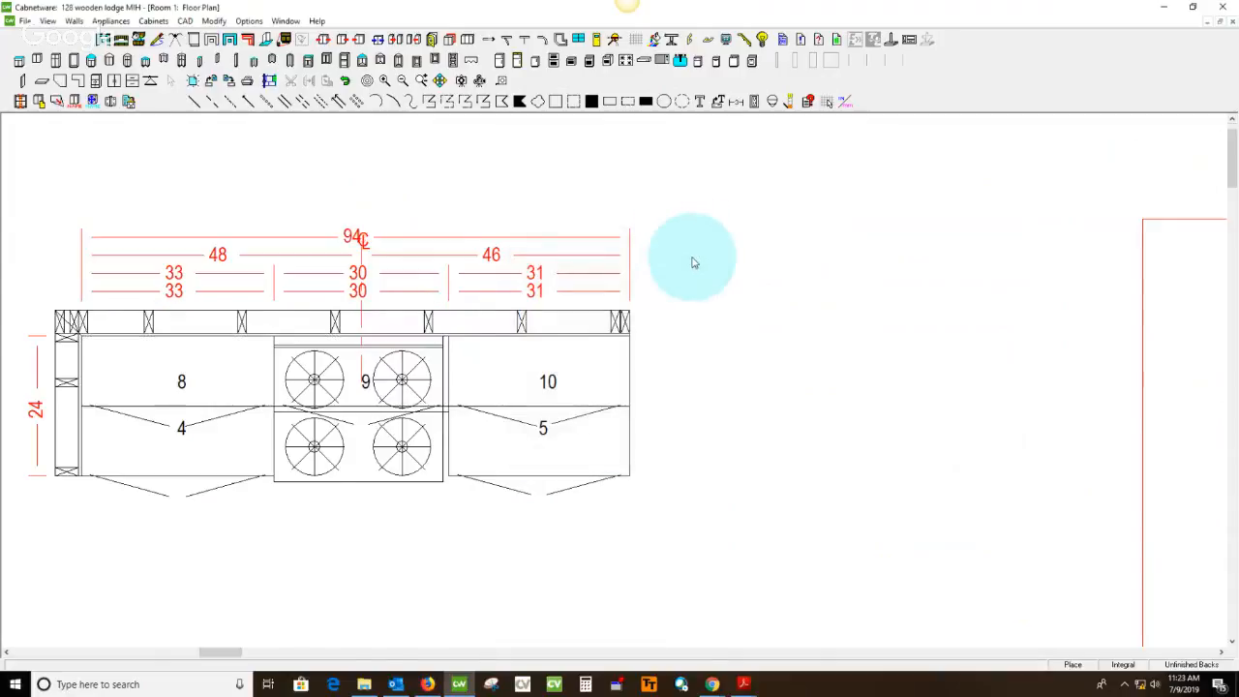
Switch to the measured plan PDF and draw a green freehand check mark under the 94 measurement of the range wall
scroll(691, 263, down, 2)
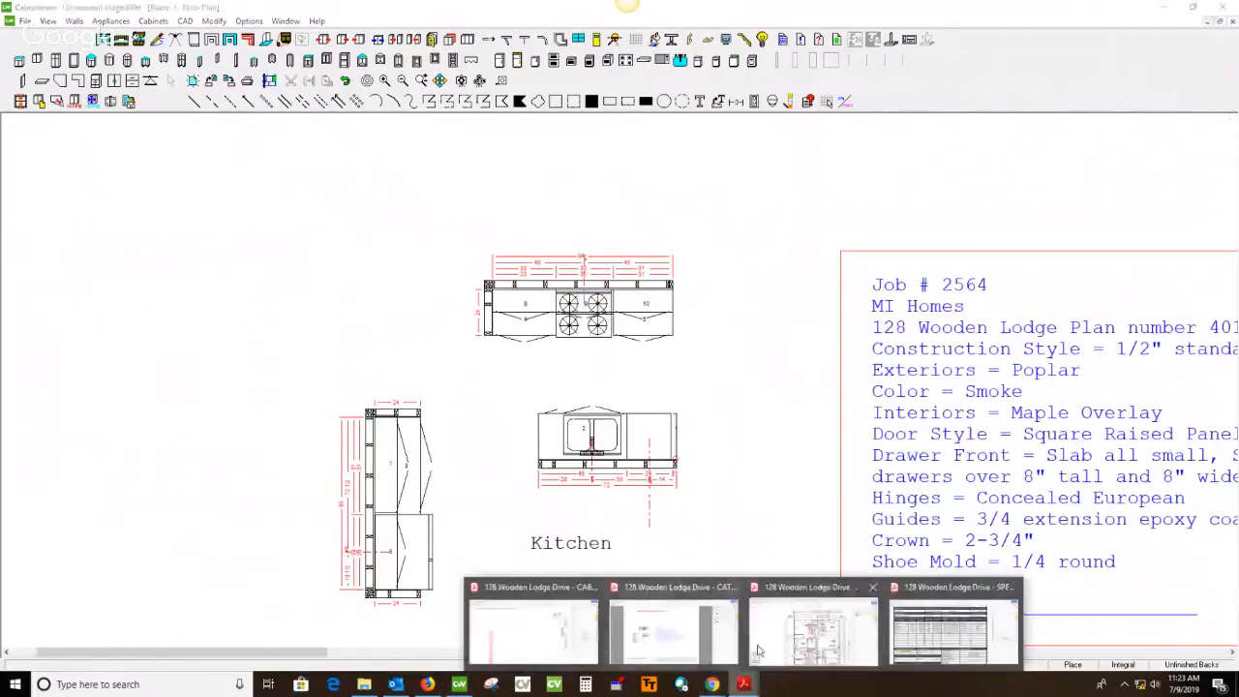
click(816, 625)
drag(668, 228, 757, 232)
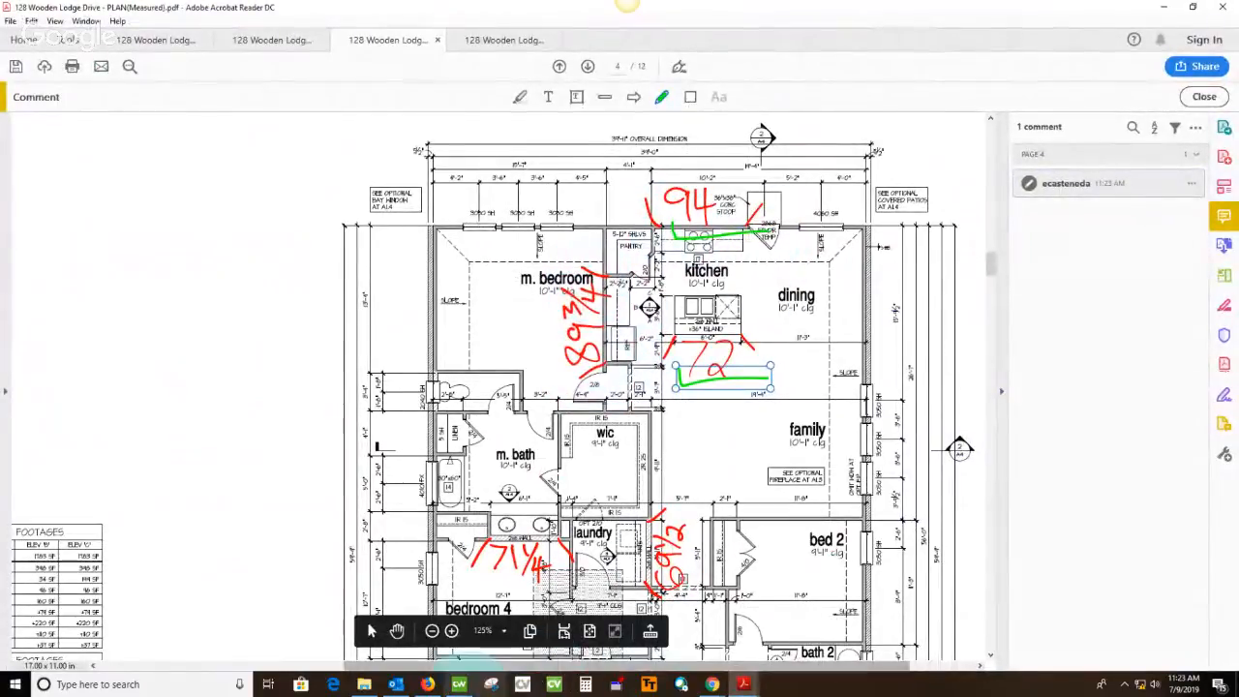
Back in Cabnetware, set the width of upper cabinet 7 to 50.75 from the right, checking the refrigerator wall's measurement on the measured plan PDF
click(462, 687)
scroll(332, 511, up, 3)
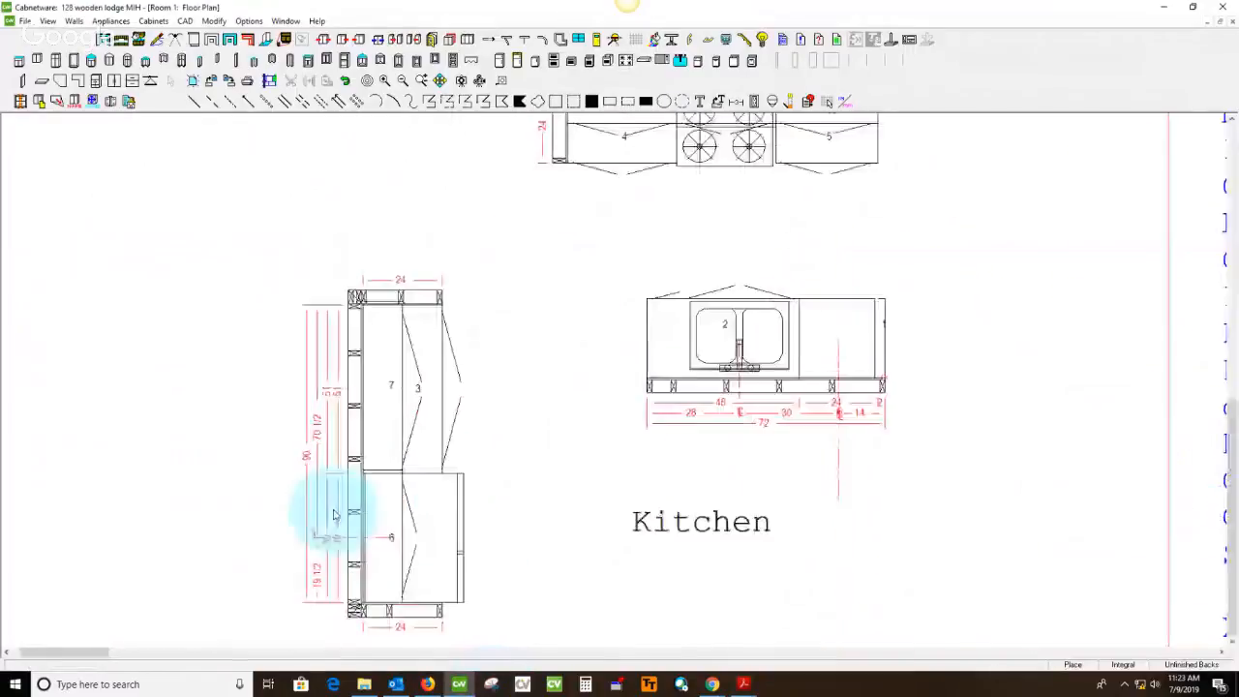
click(409, 360)
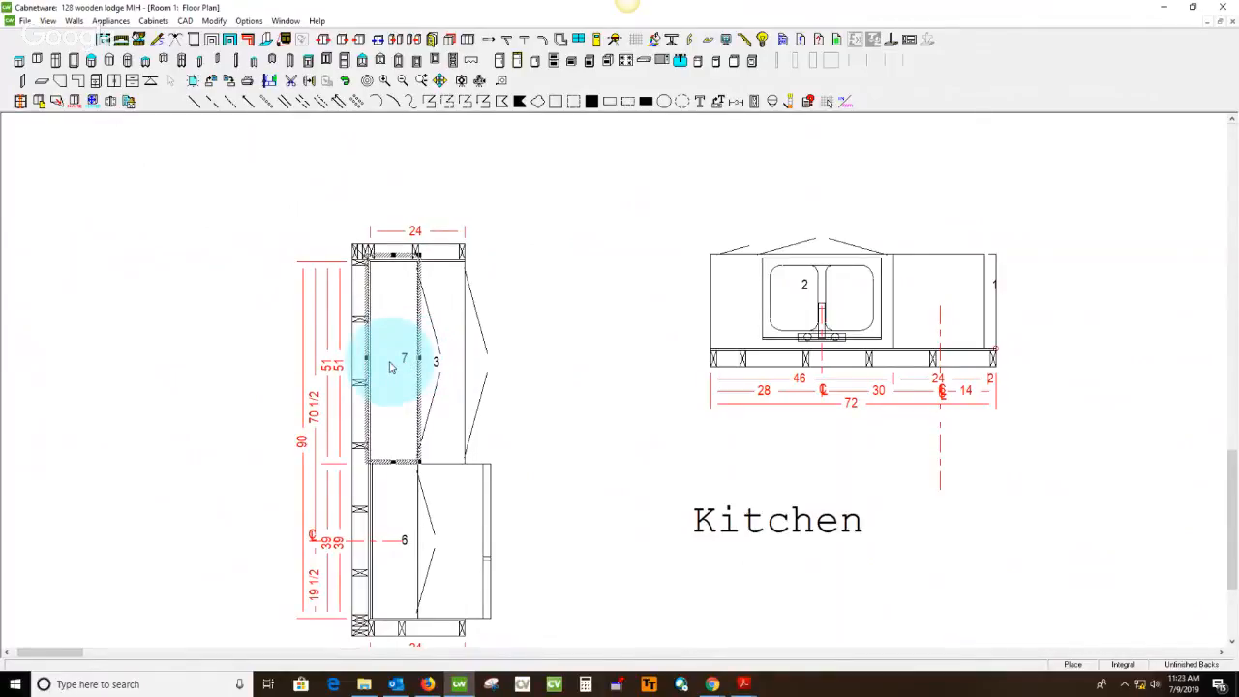
double_click(391, 366)
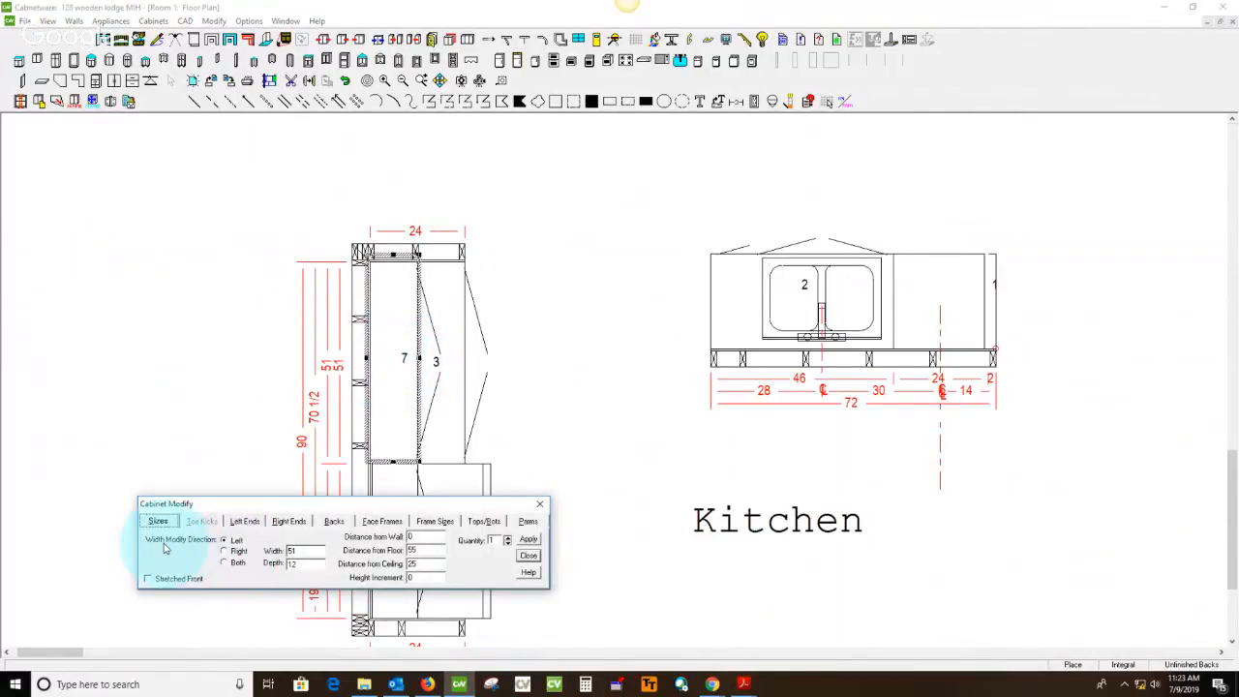
click(224, 551)
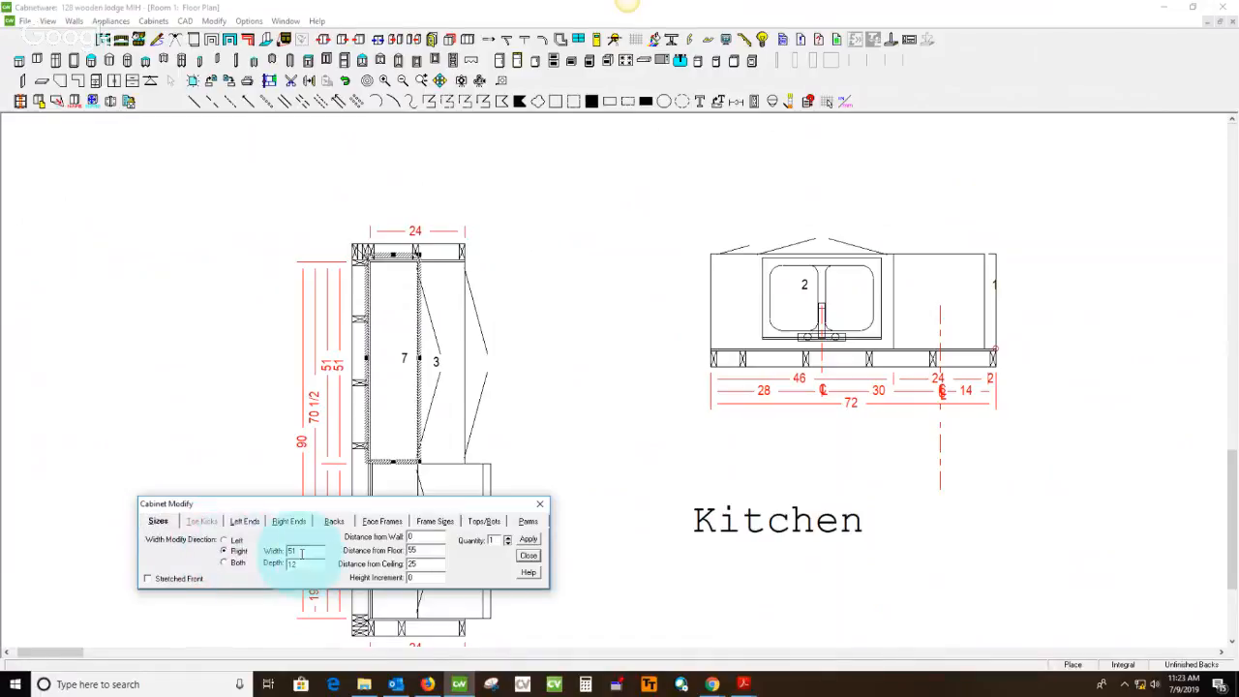
double_click(291, 551)
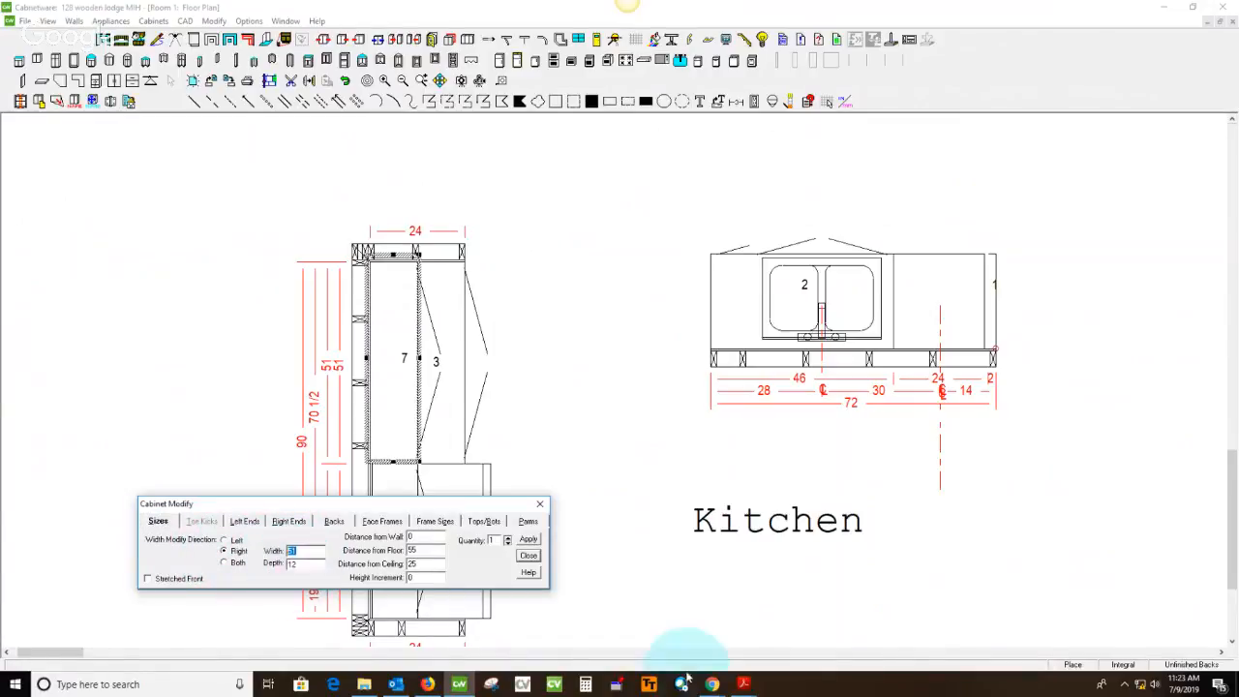
mouse_move(745, 685)
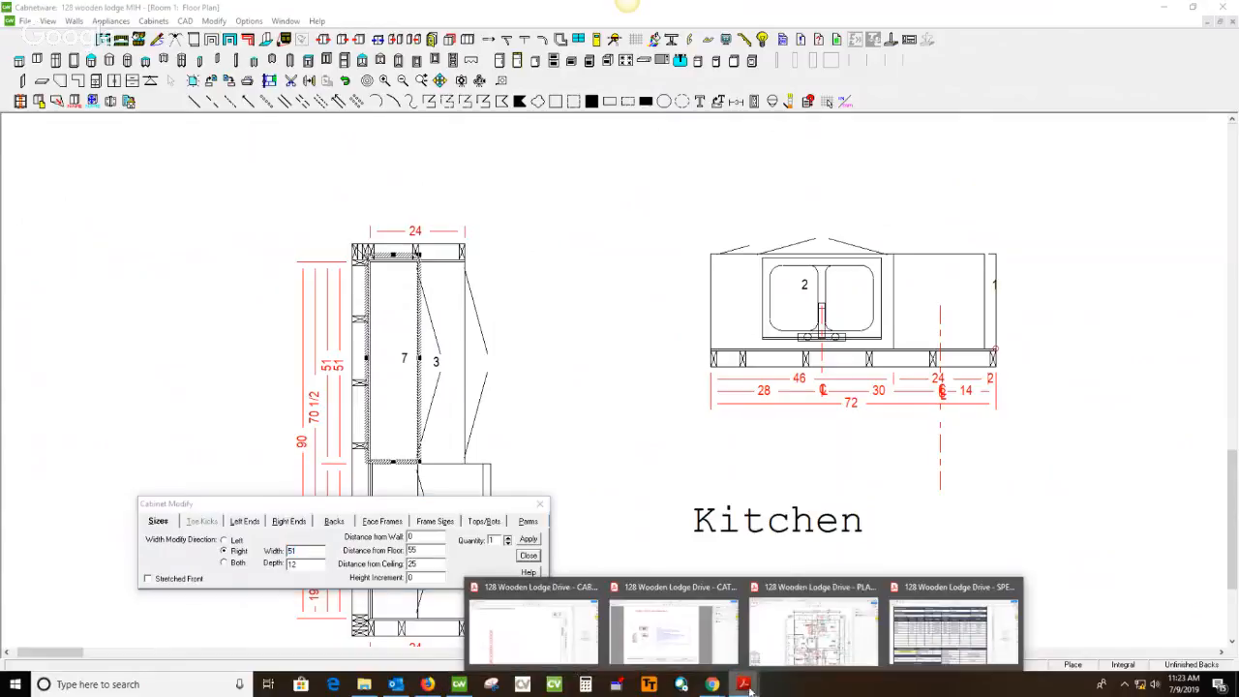
click(843, 634)
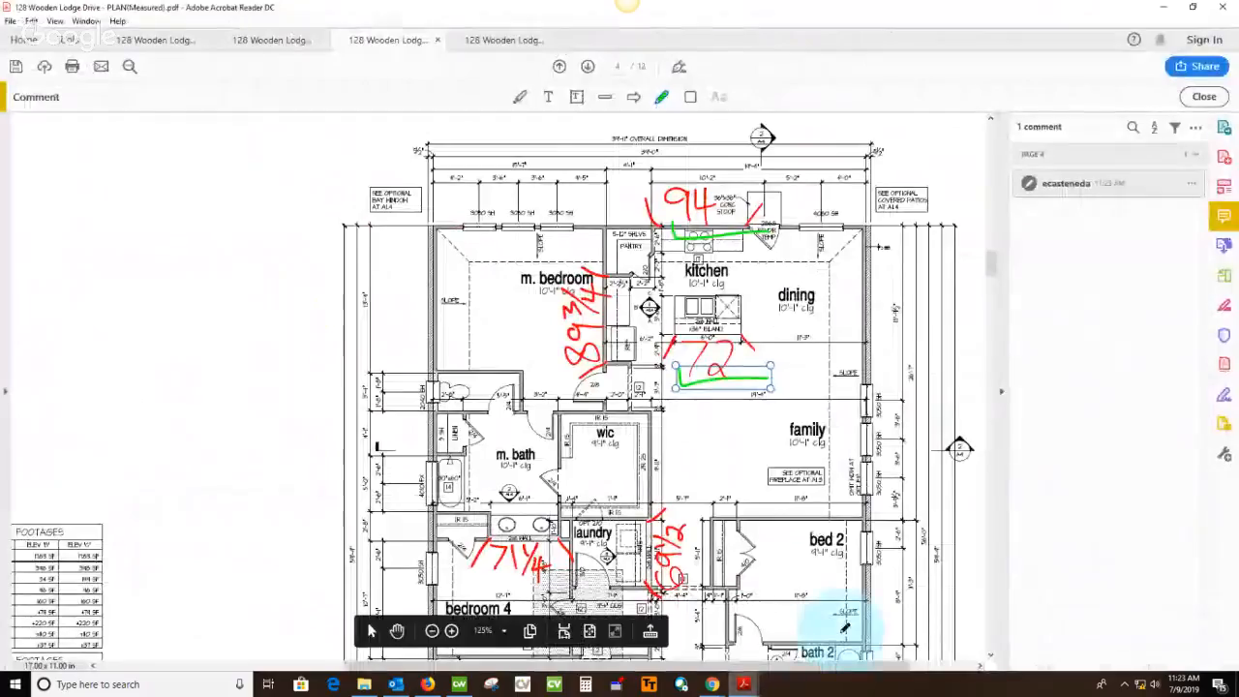
click(459, 685)
drag(294, 552, 252, 562)
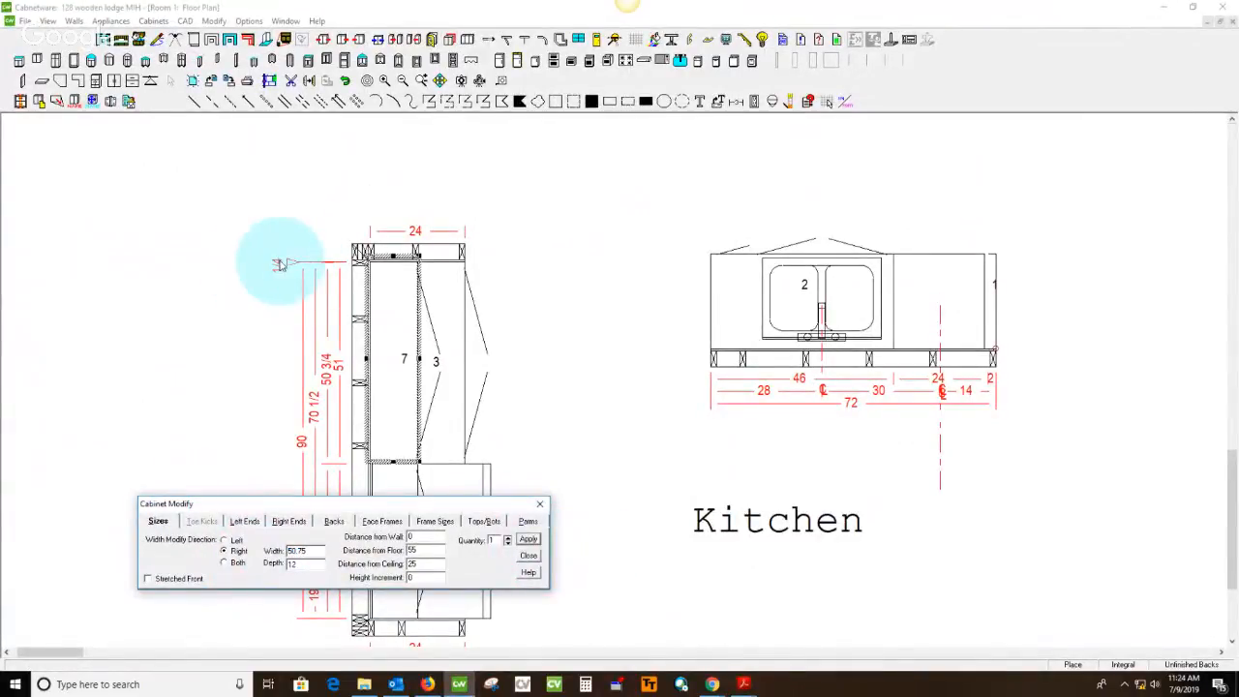
Set the width of base cabinet 3 to 50.75 from the right and the length of the wall behind it to 89.75
click(446, 342)
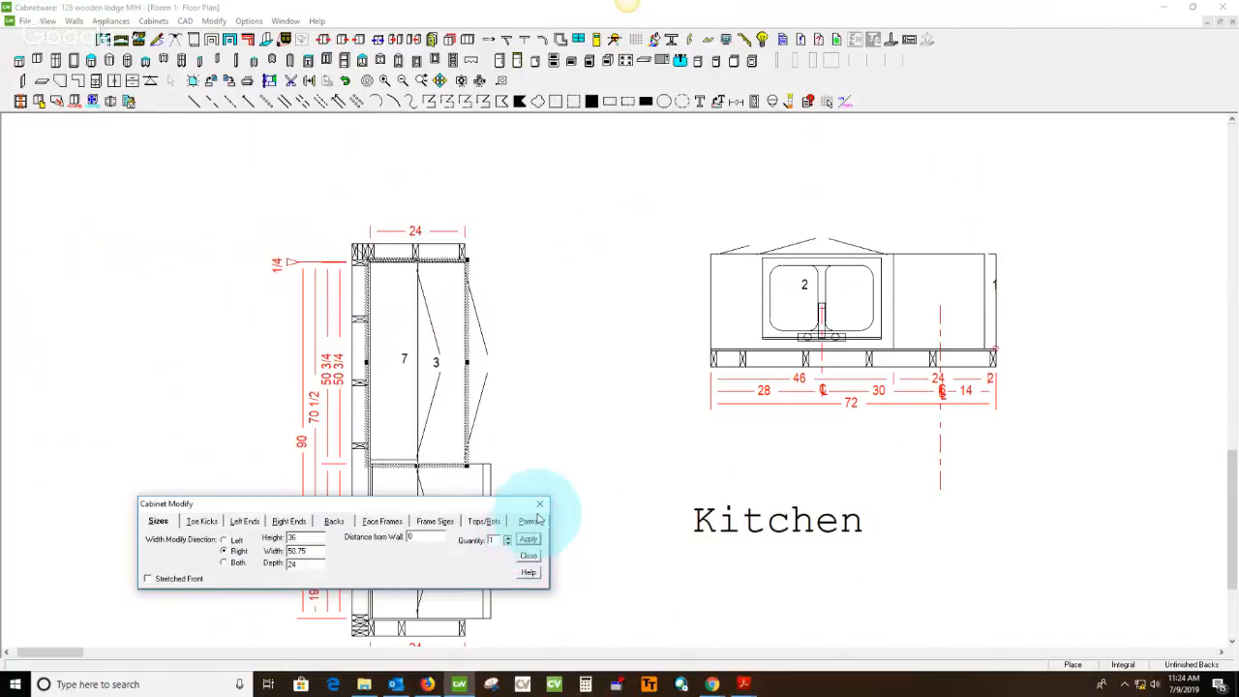
double_click(359, 414)
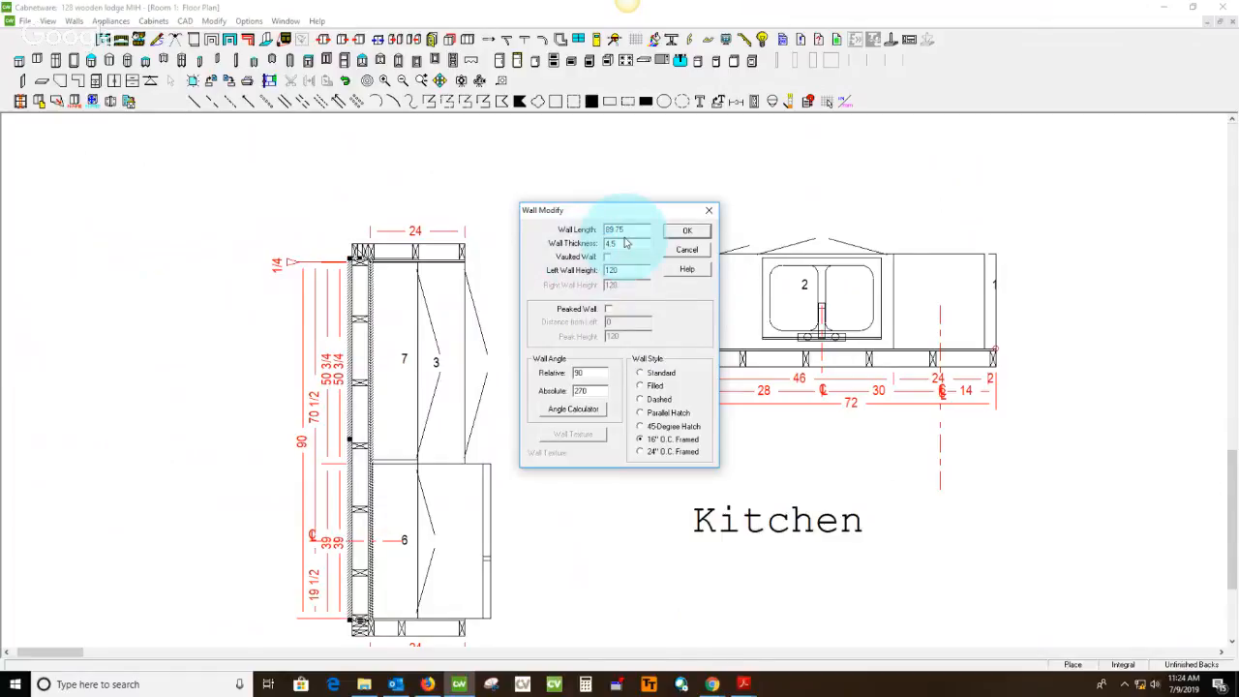
click(687, 231)
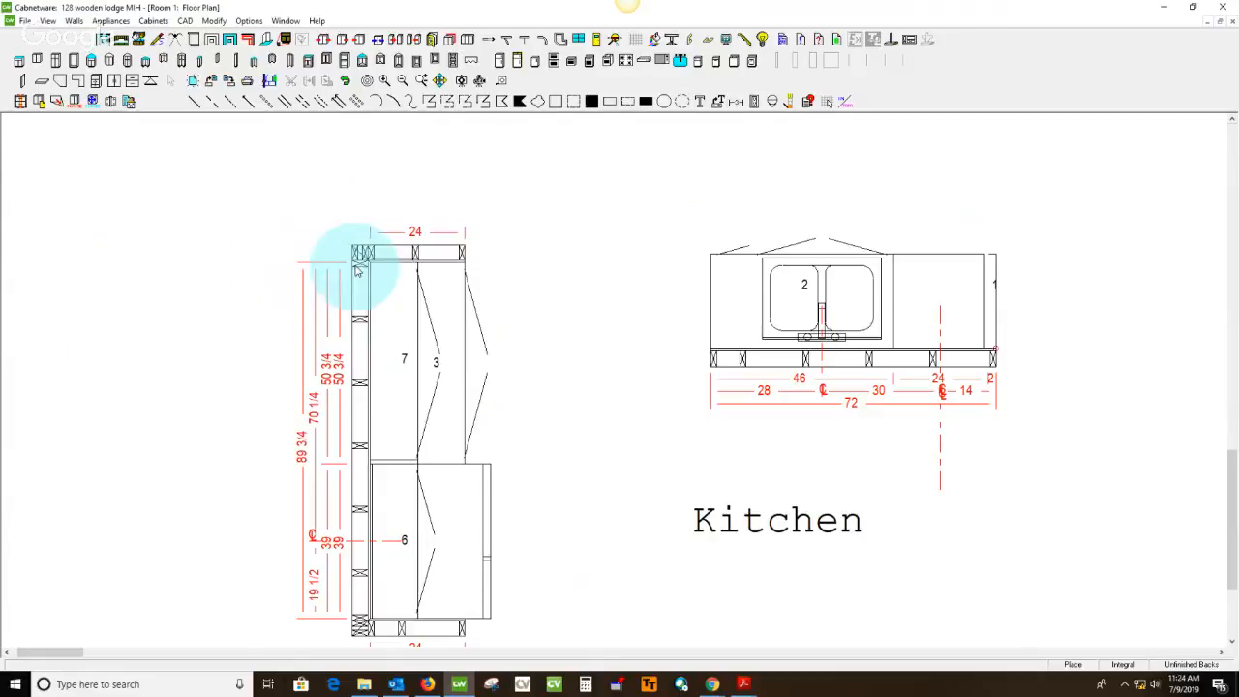
Switch to the measured plan PDF and draw a green freehand check mark beside the refrigerator wall's 89 3/4 measurement
scroll(548, 378, down, 2)
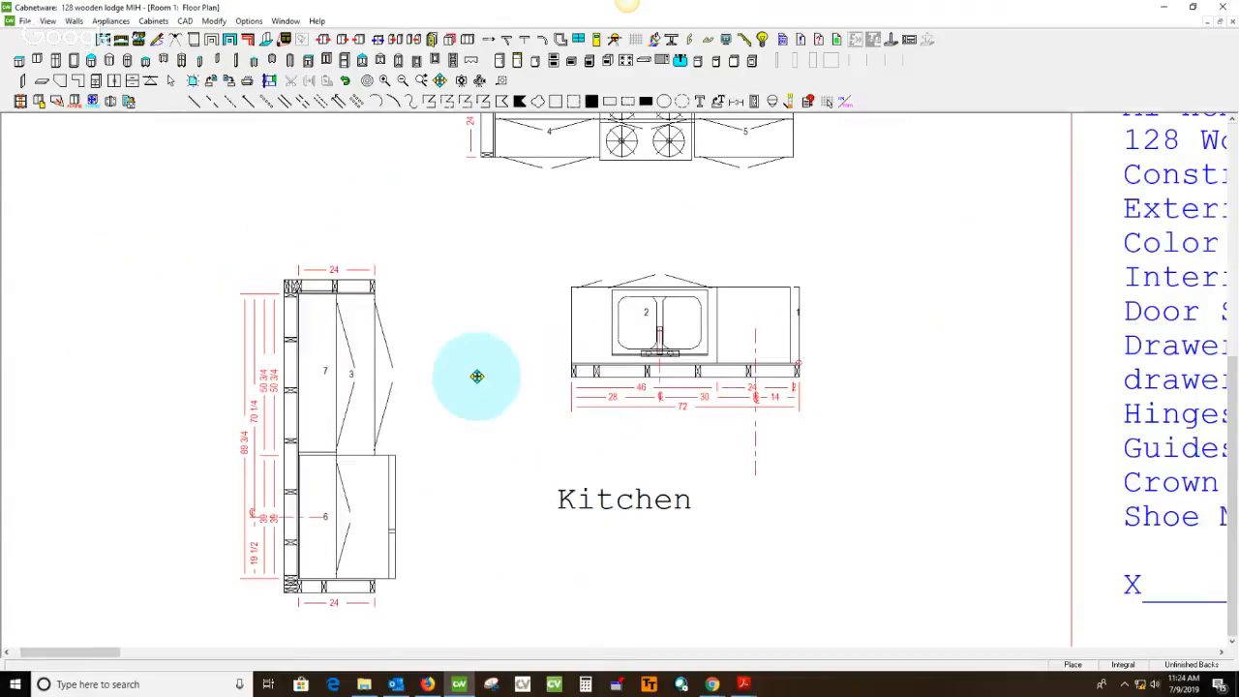
click(738, 684)
click(810, 620)
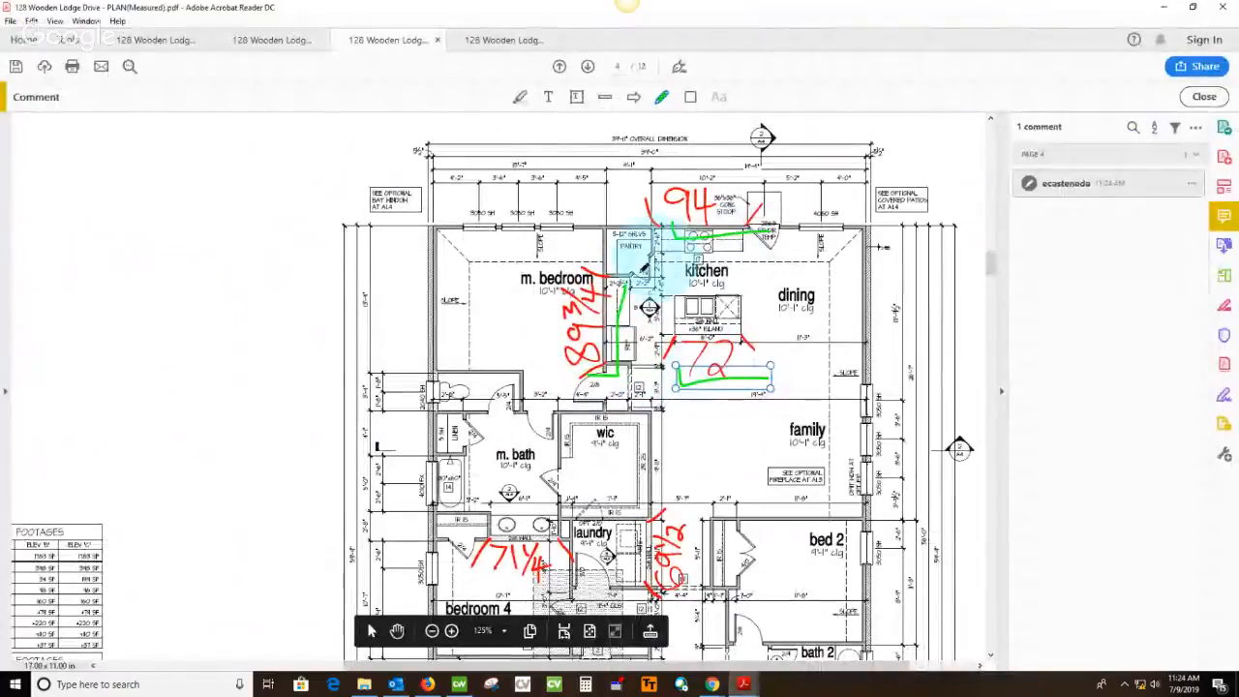
Examine the Kitchen island elevation facing the cook top on page 2 of the catalog drawing PDF
click(272, 41)
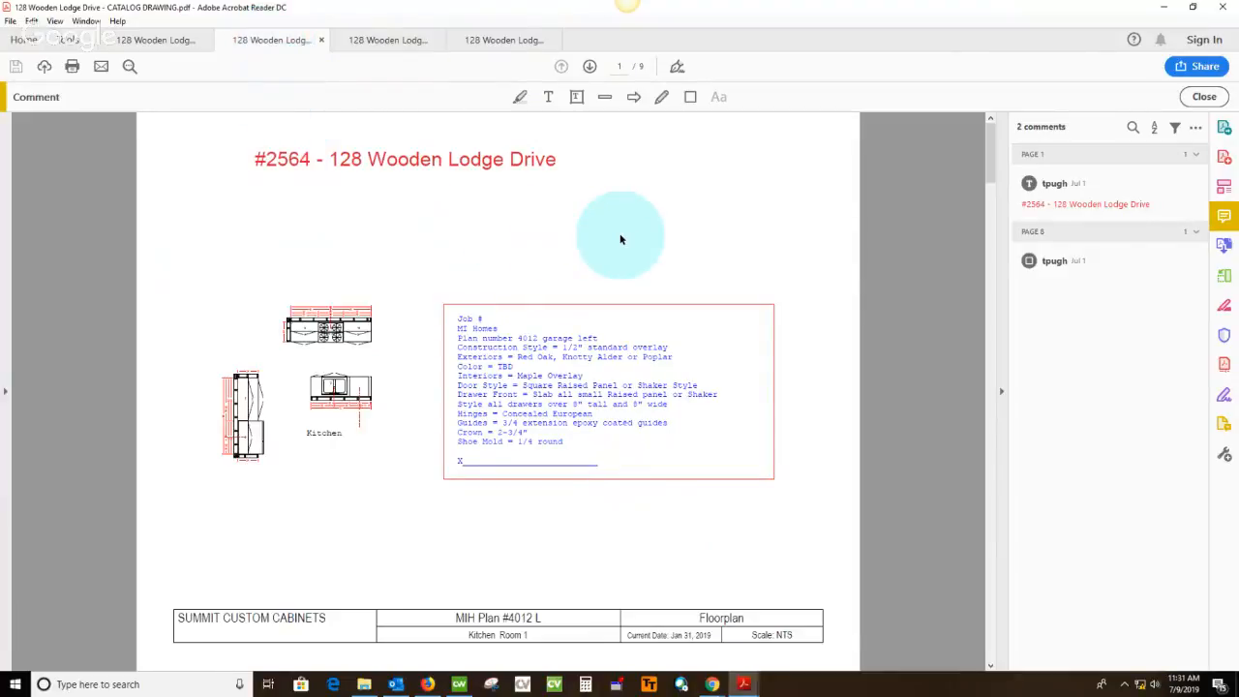
scroll(621, 239, down, 2)
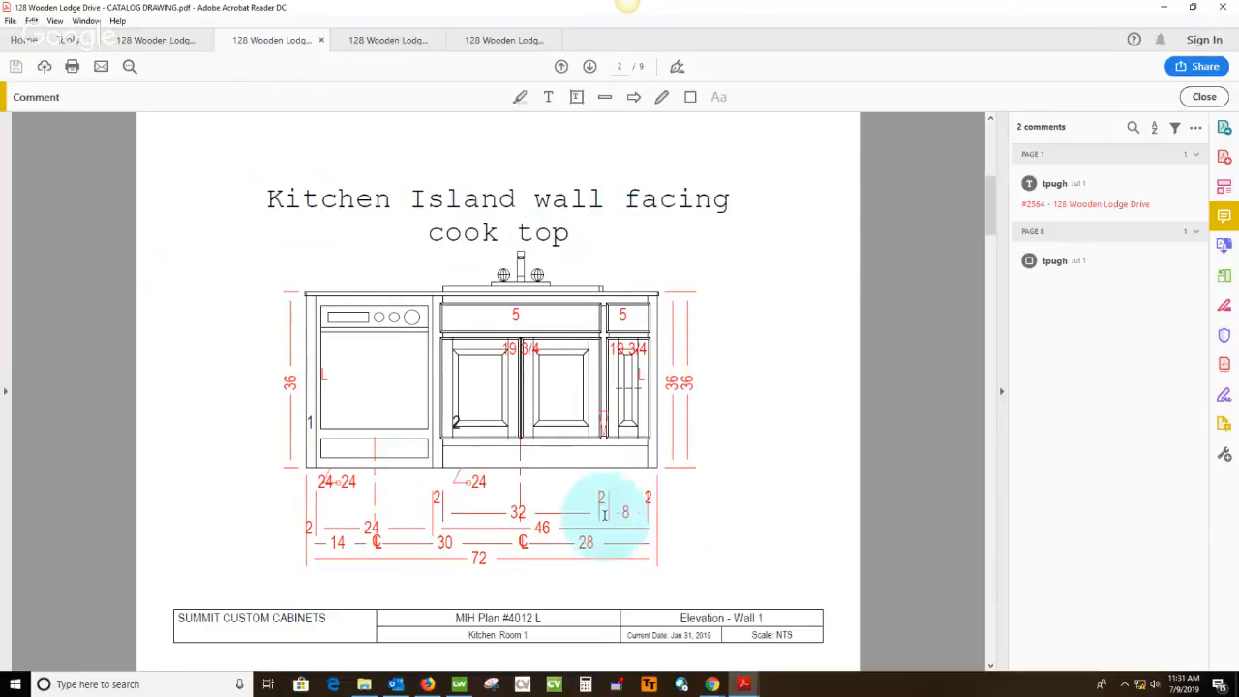
mouse_move(459, 684)
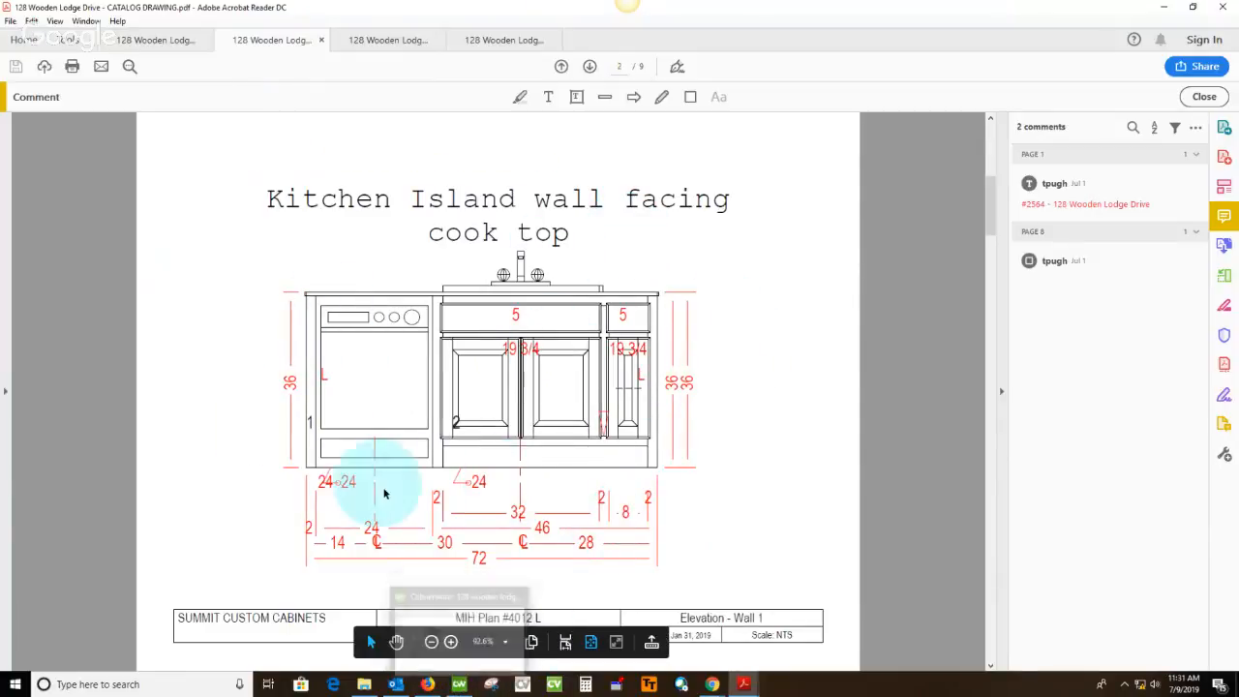
Try to open the island wall's elevation in Cabnetware and dismiss the error dialogs
click(459, 685)
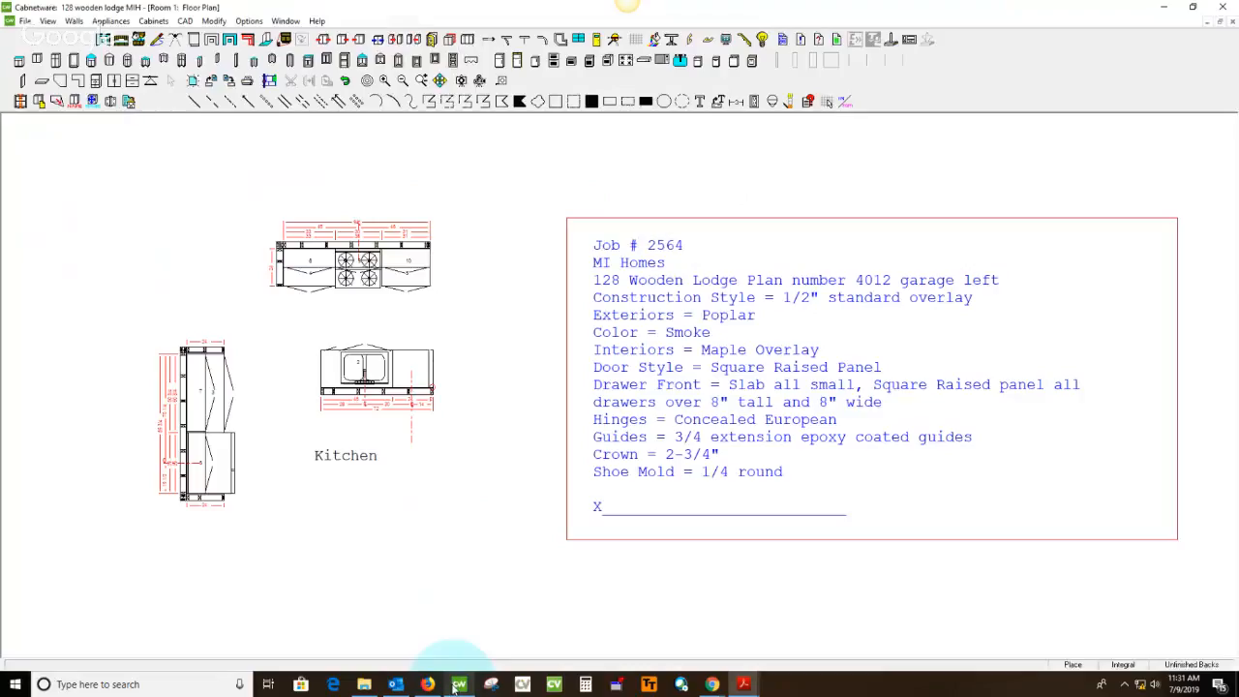
click(121, 43)
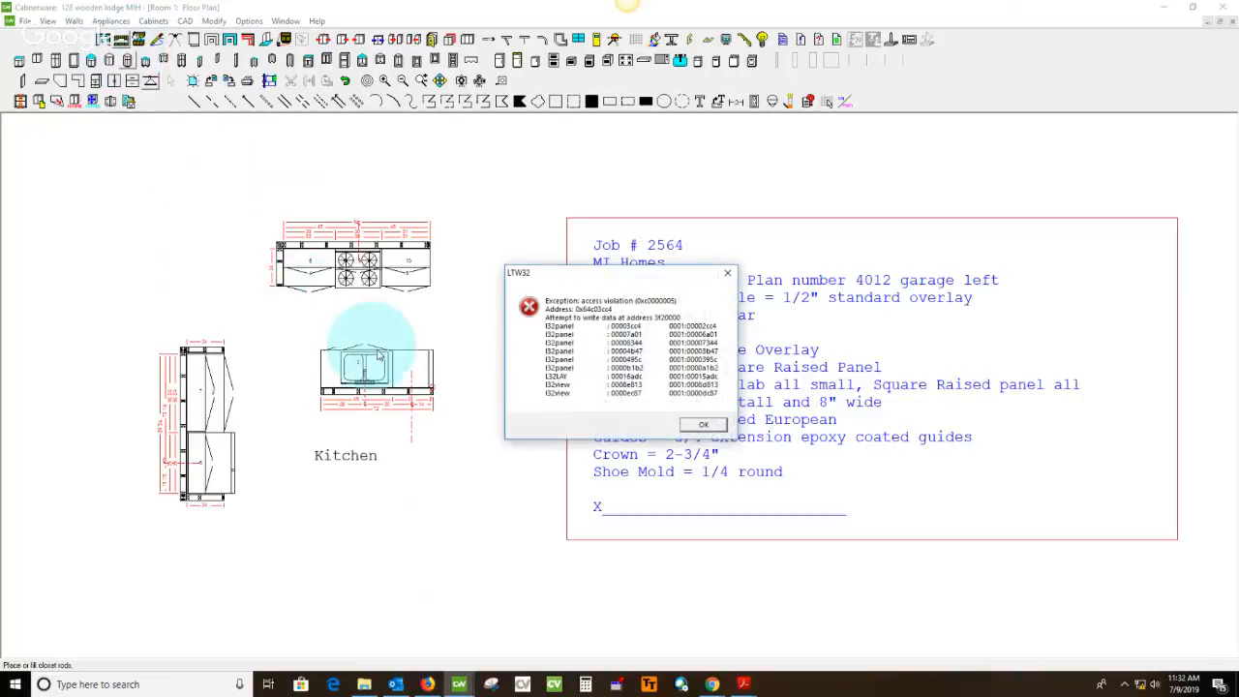
click(719, 429)
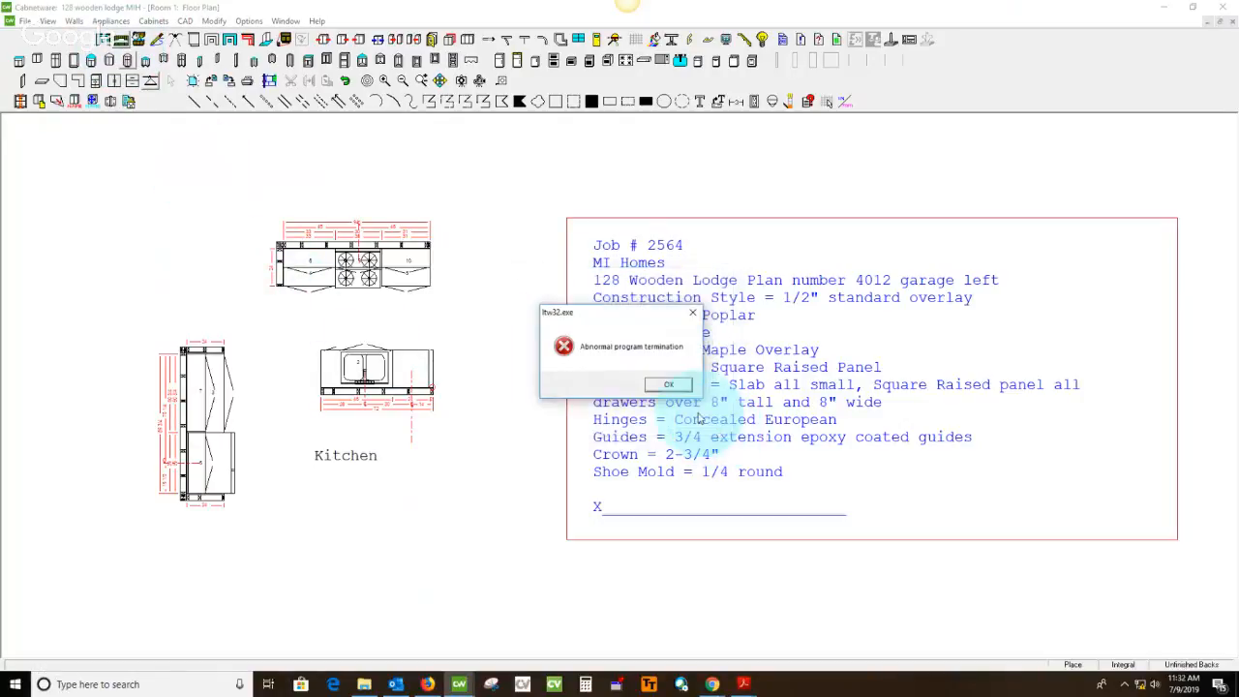
click(679, 389)
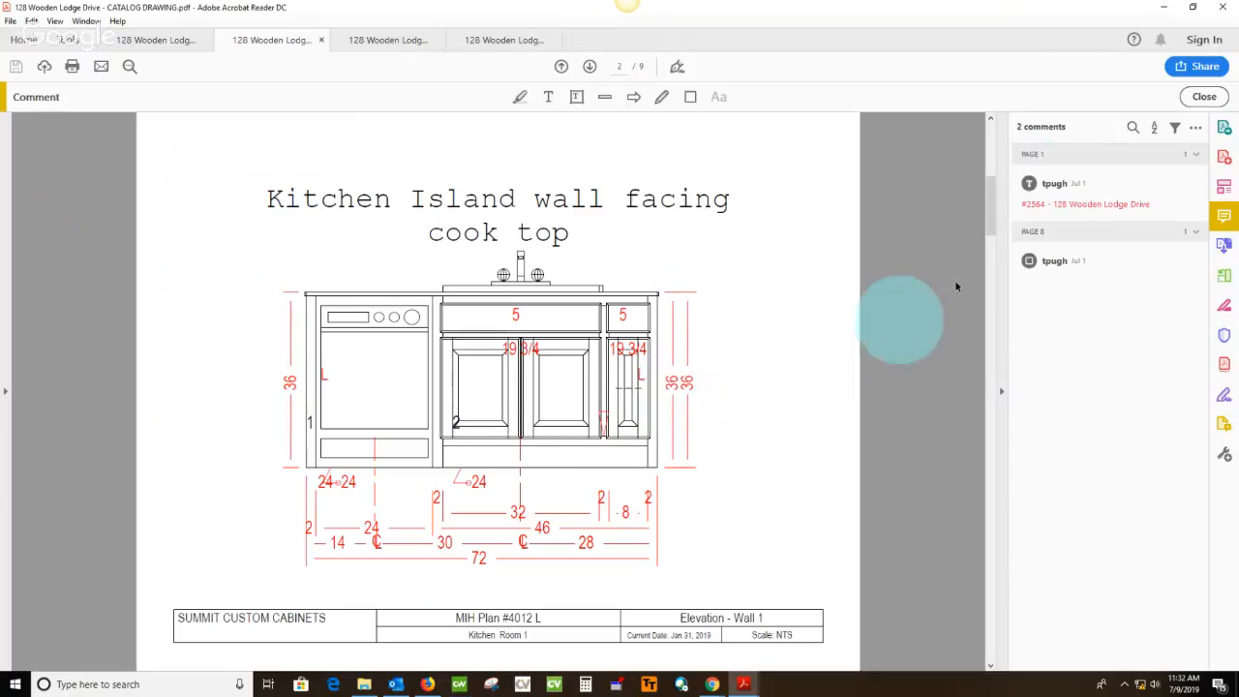
click(1168, 12)
click(587, 474)
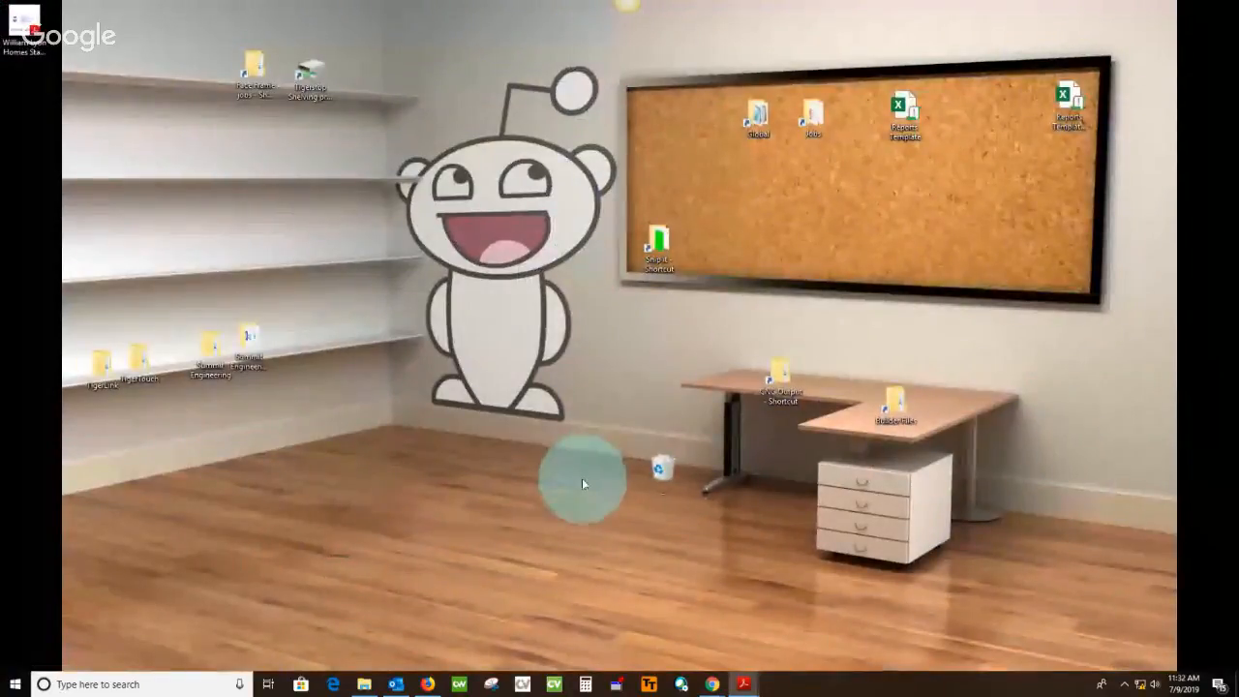
click(460, 682)
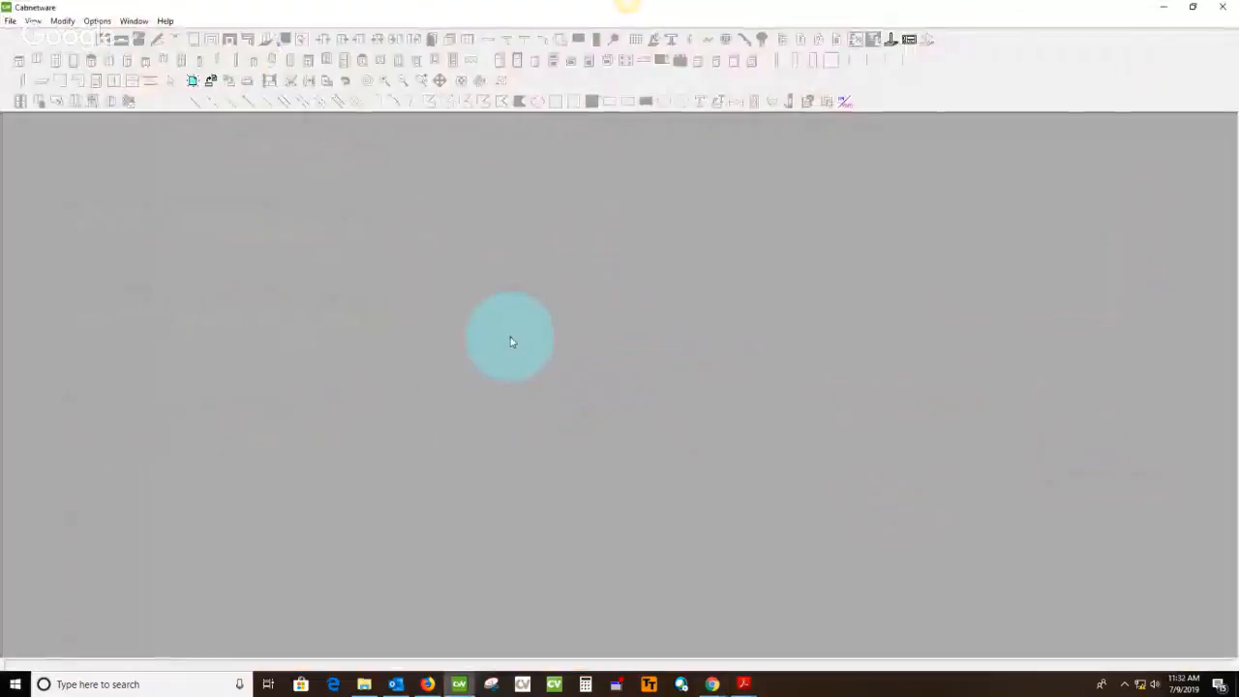
click(209, 83)
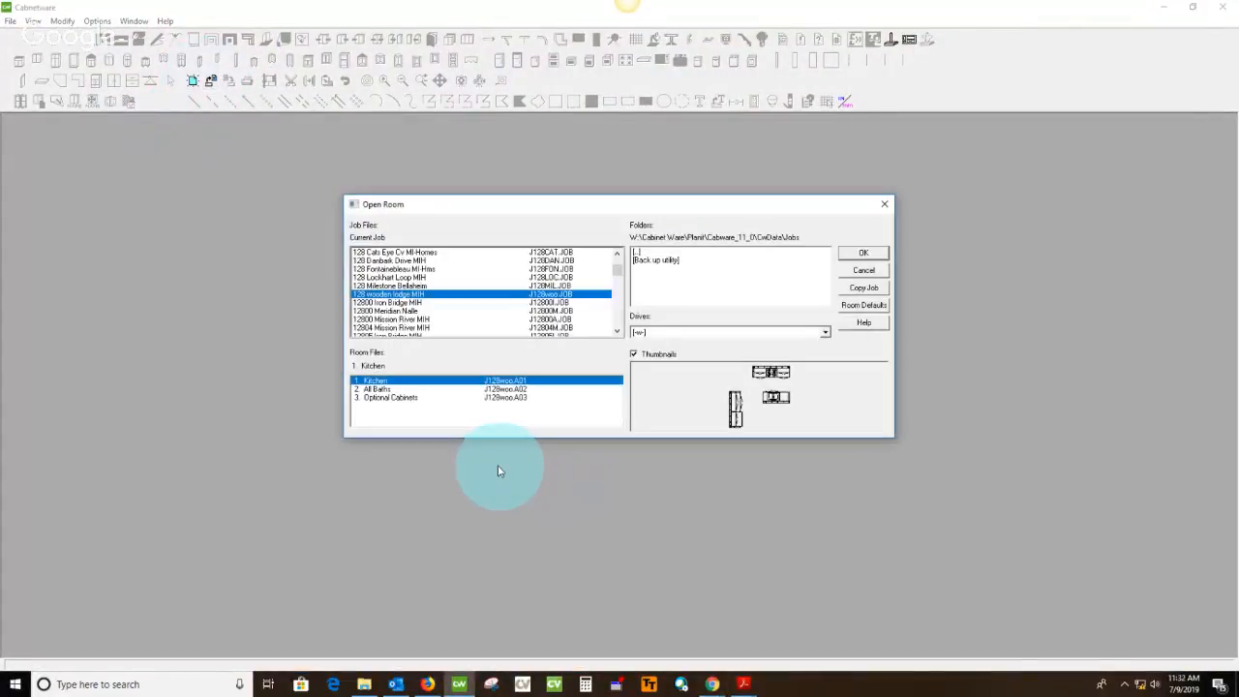
click(392, 388)
click(383, 381)
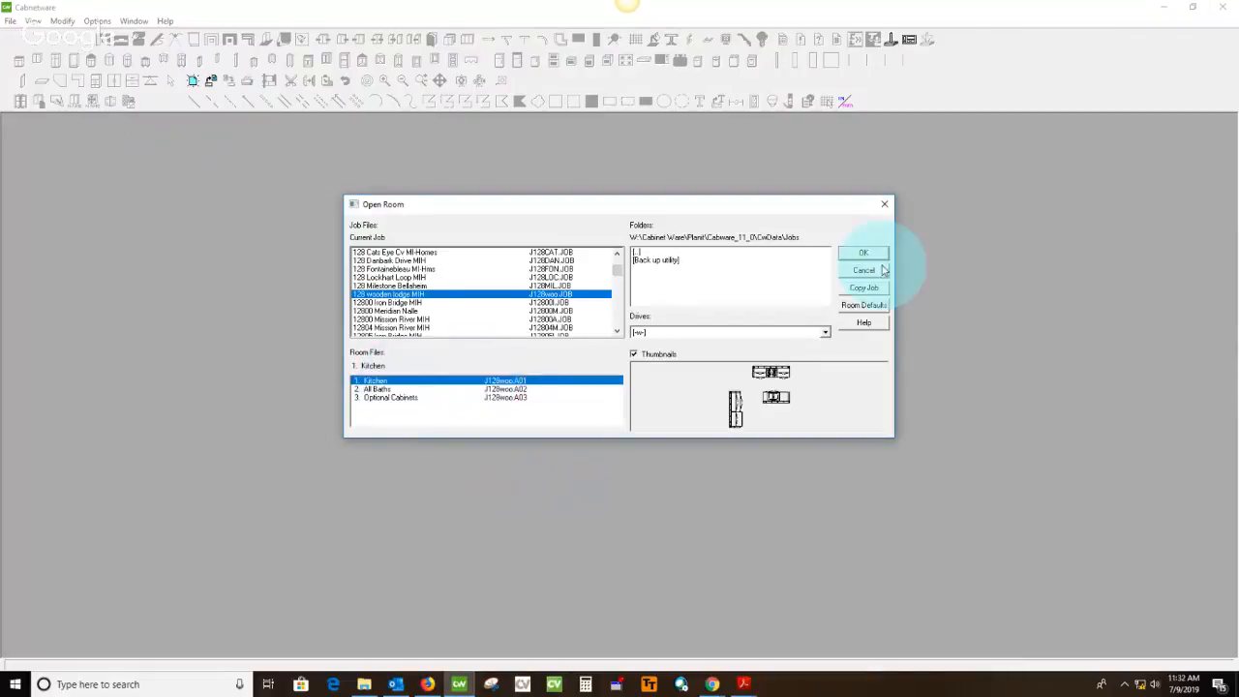
click(868, 253)
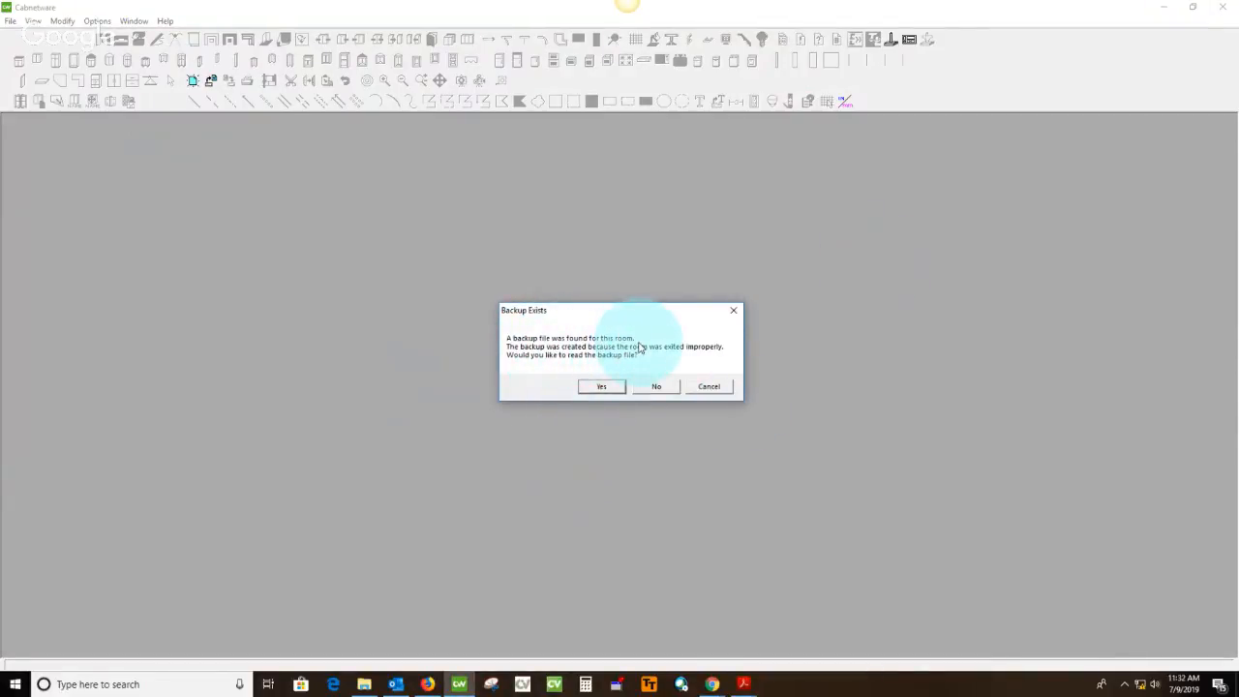
click(597, 387)
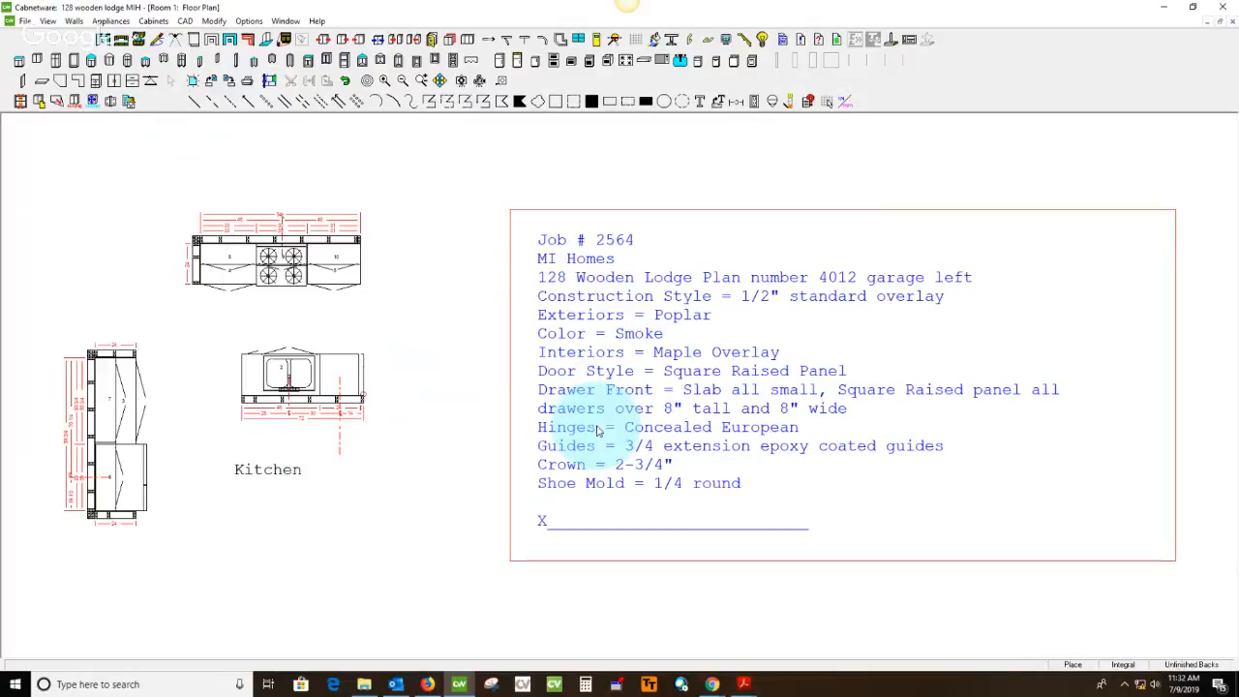
Display the elevation of the Kitchen island wall facing the cook top
click(120, 41)
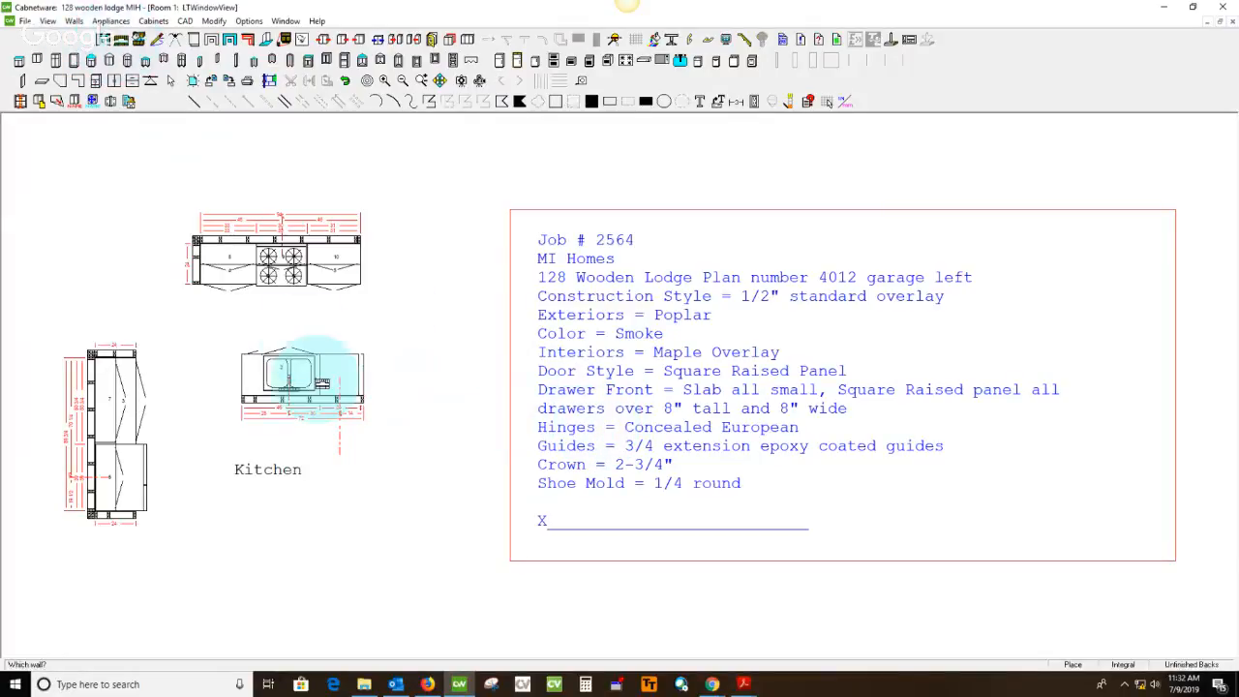
click(322, 381)
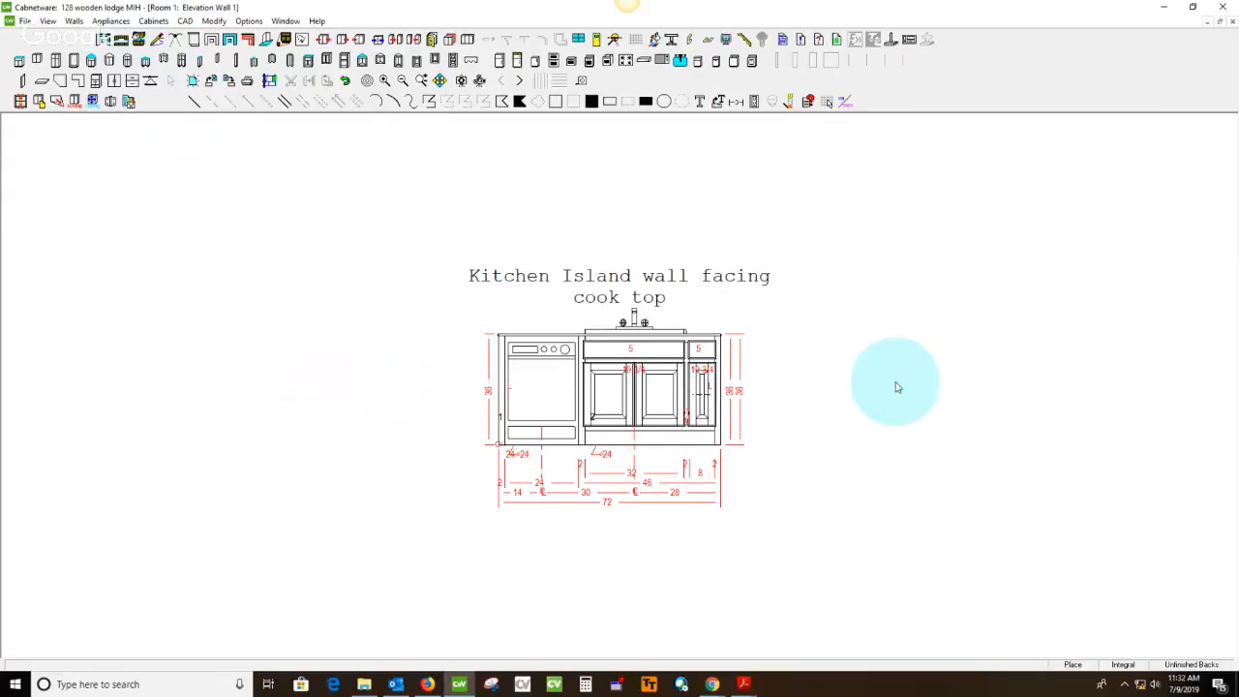
scroll(857, 432, up, 1)
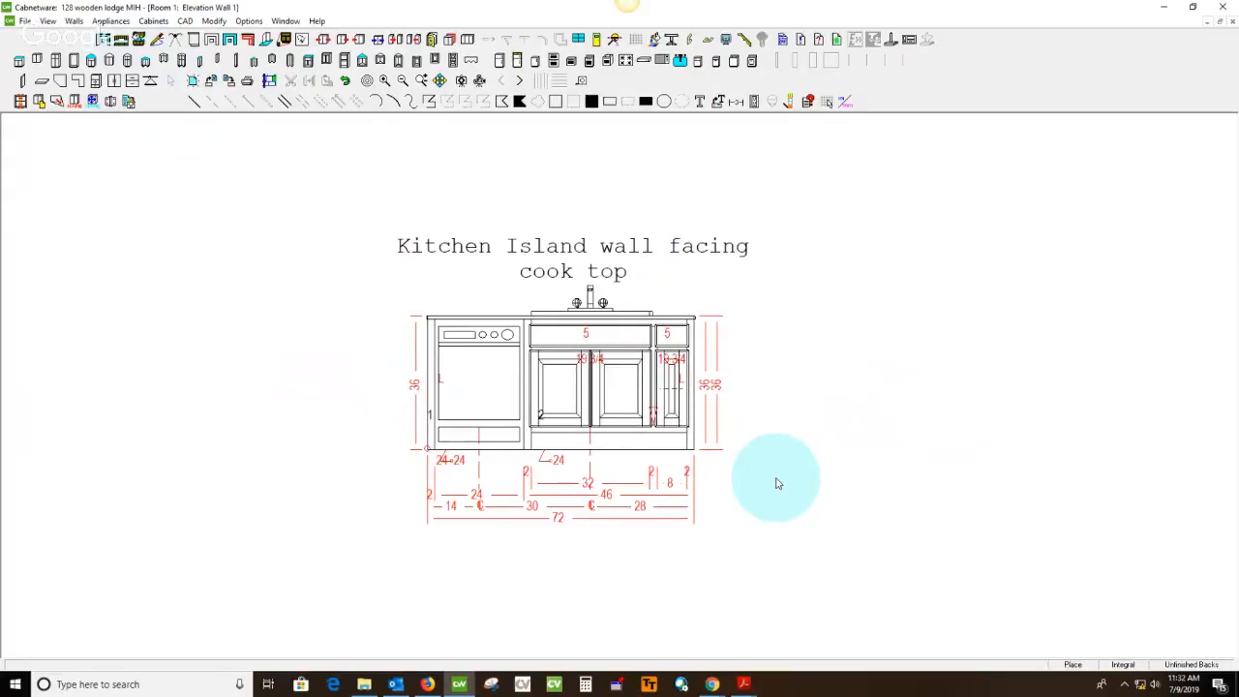
scroll(788, 465, up, 2)
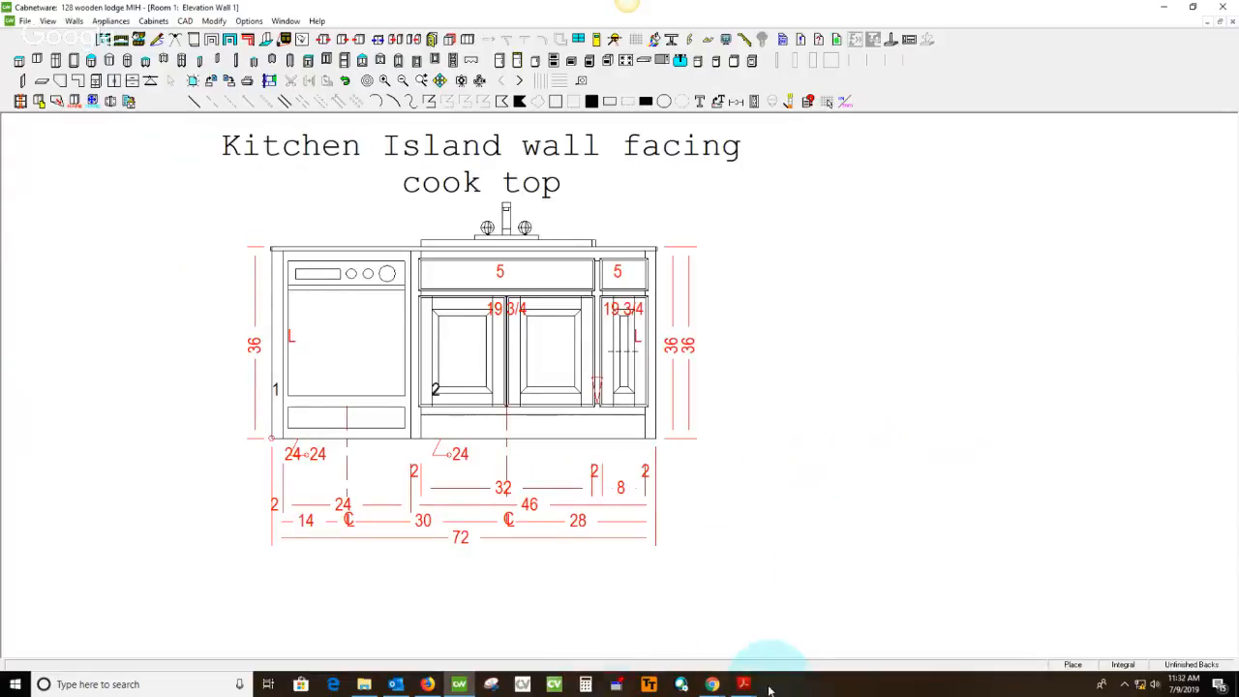
Switch to the catalog drawing PDF, mark the Kitchen island elevation on page 2 with a freehand pencil stroke, and advance to page 3
scroll(479, 339, down, 1)
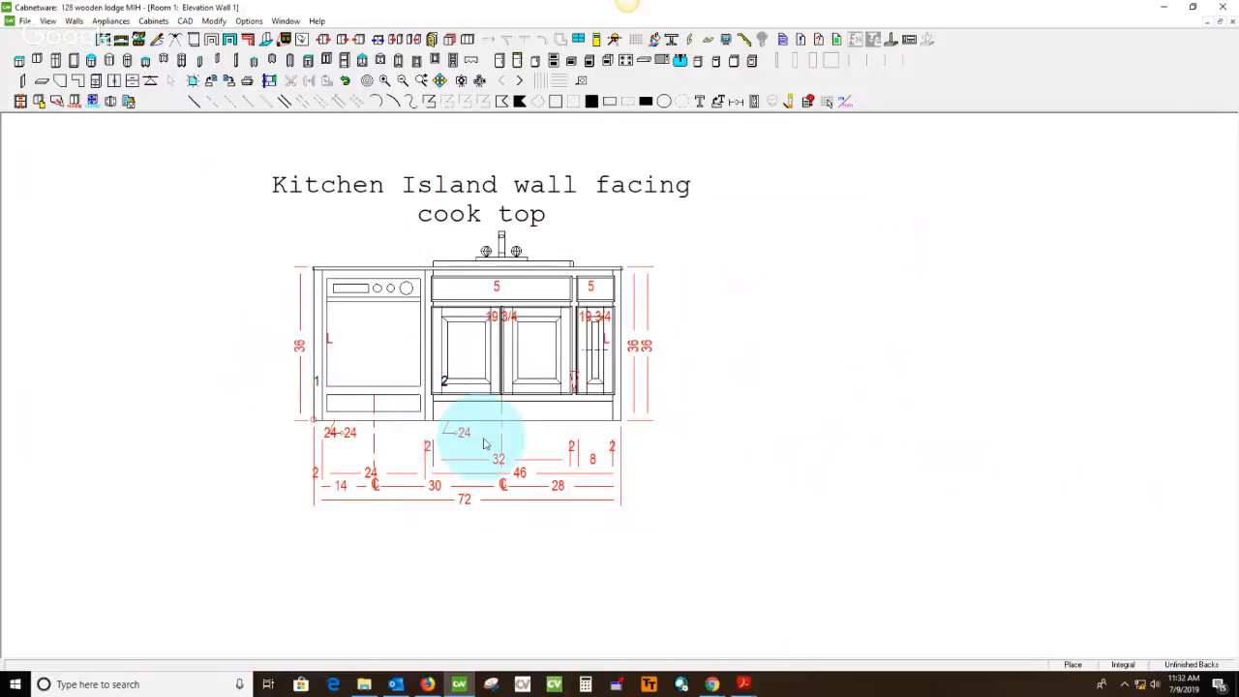
mouse_move(740, 678)
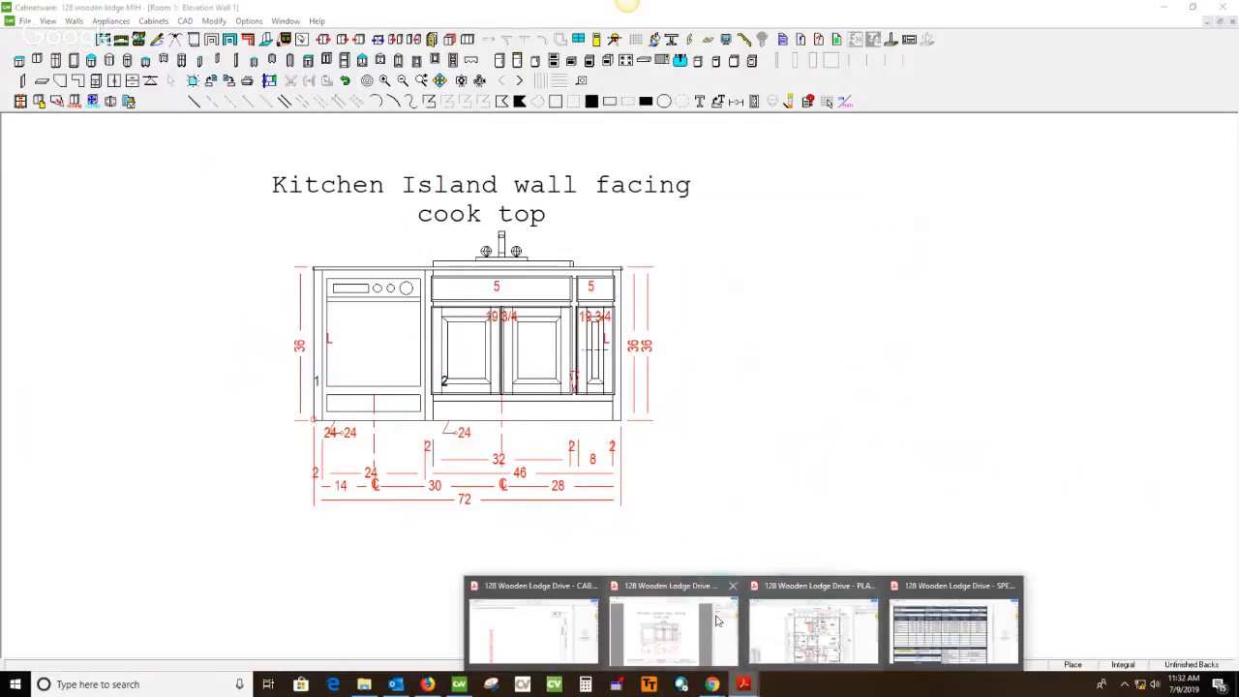
click(697, 623)
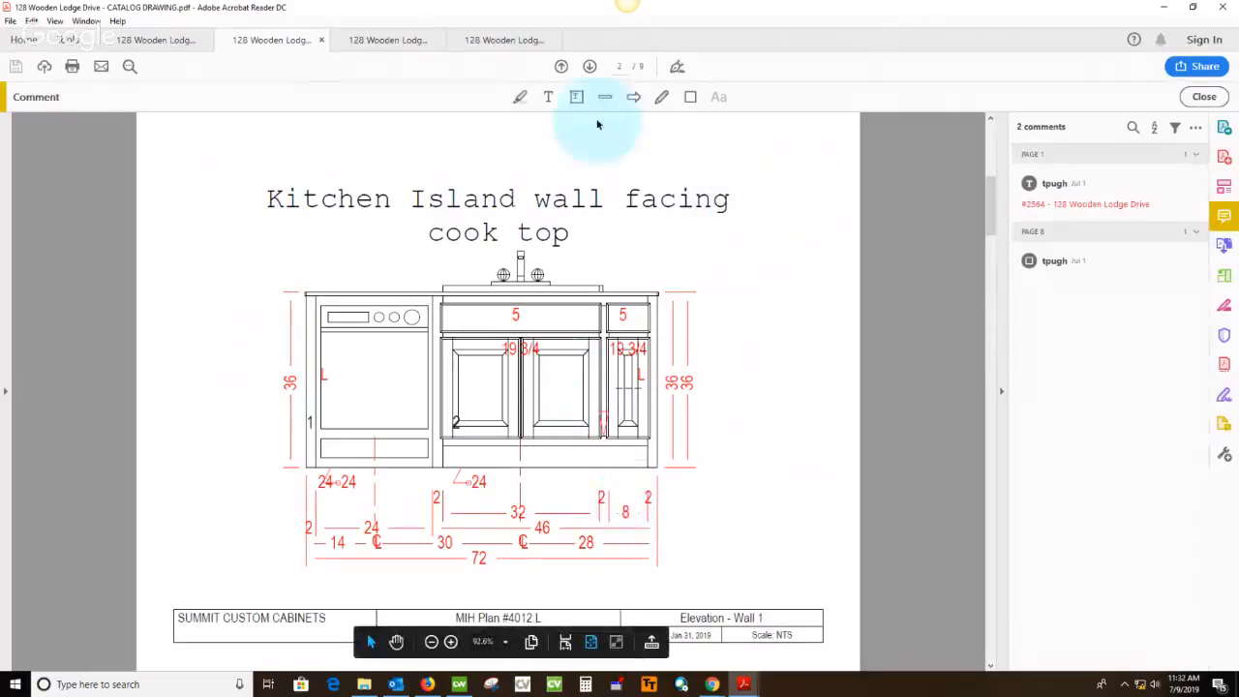
click(662, 100)
drag(356, 407, 765, 339)
scroll(775, 334, down, 2)
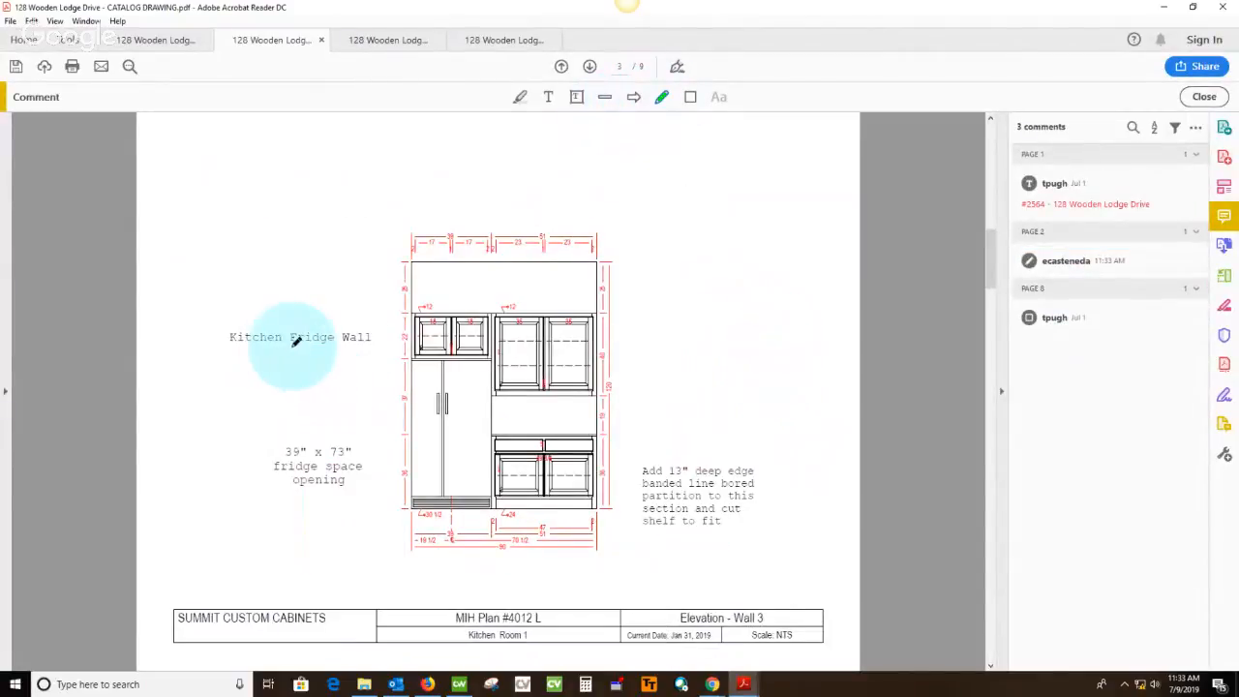
Switch back to Cabnetware and display the elevation of the Kitchen fridge wall, Wall 3
click(460, 685)
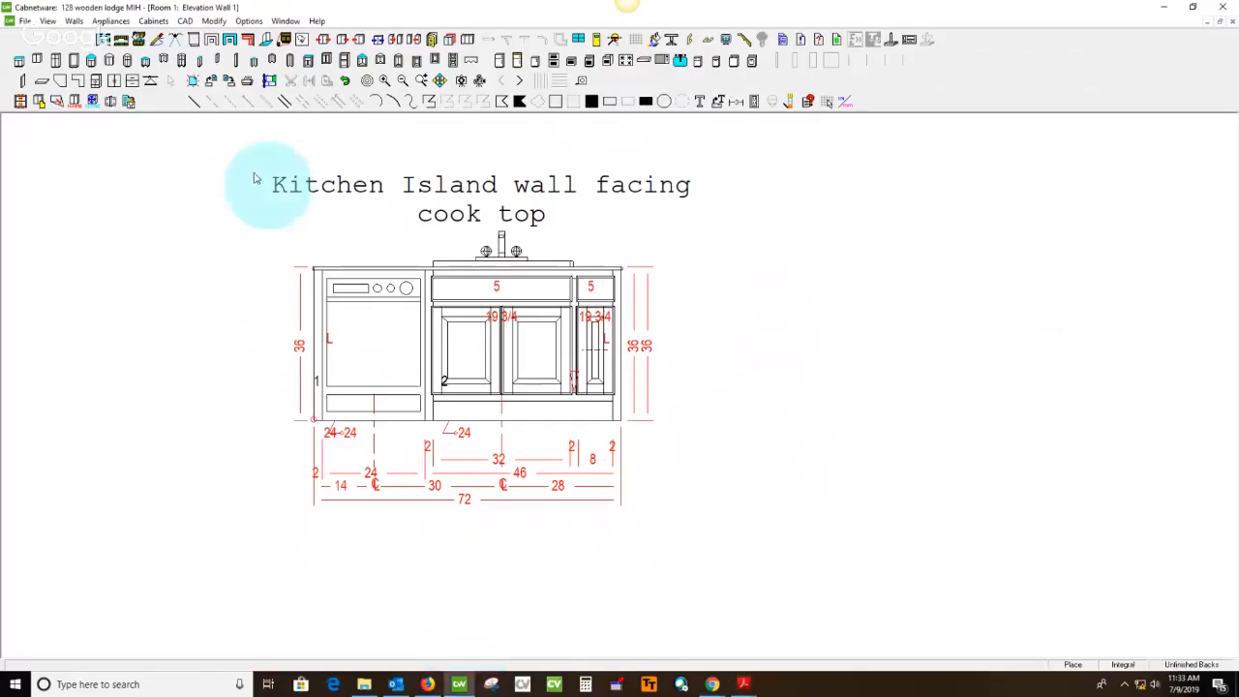
click(125, 43)
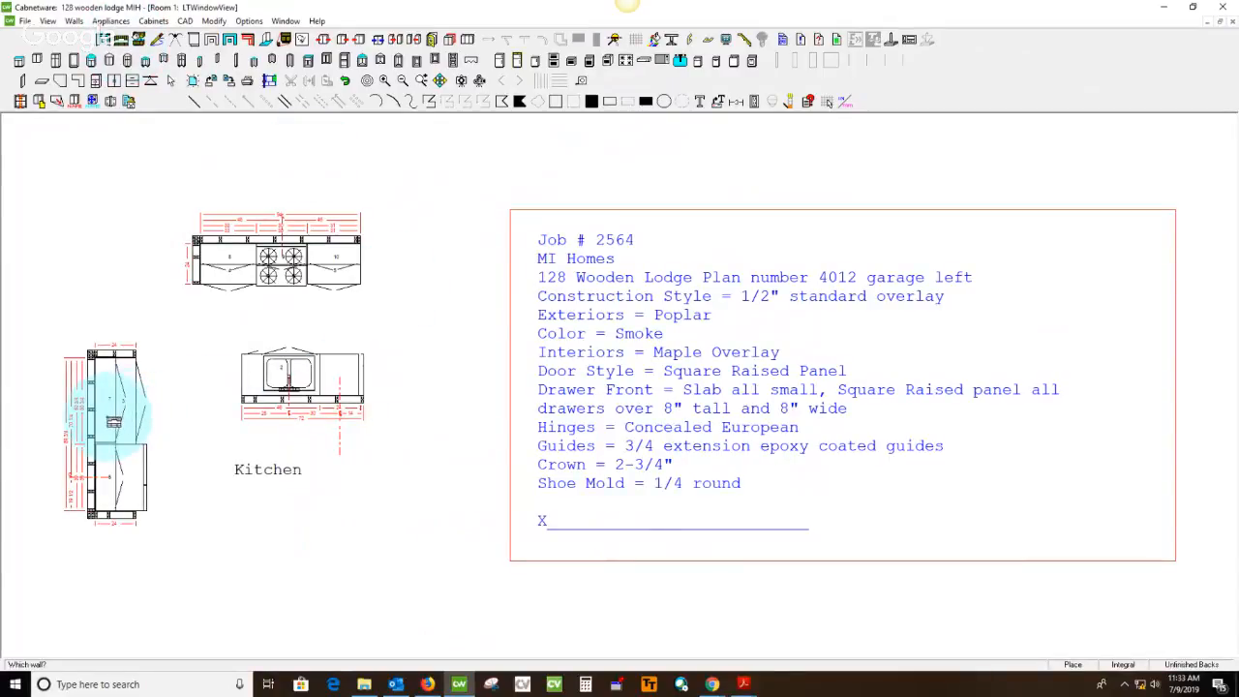
click(106, 414)
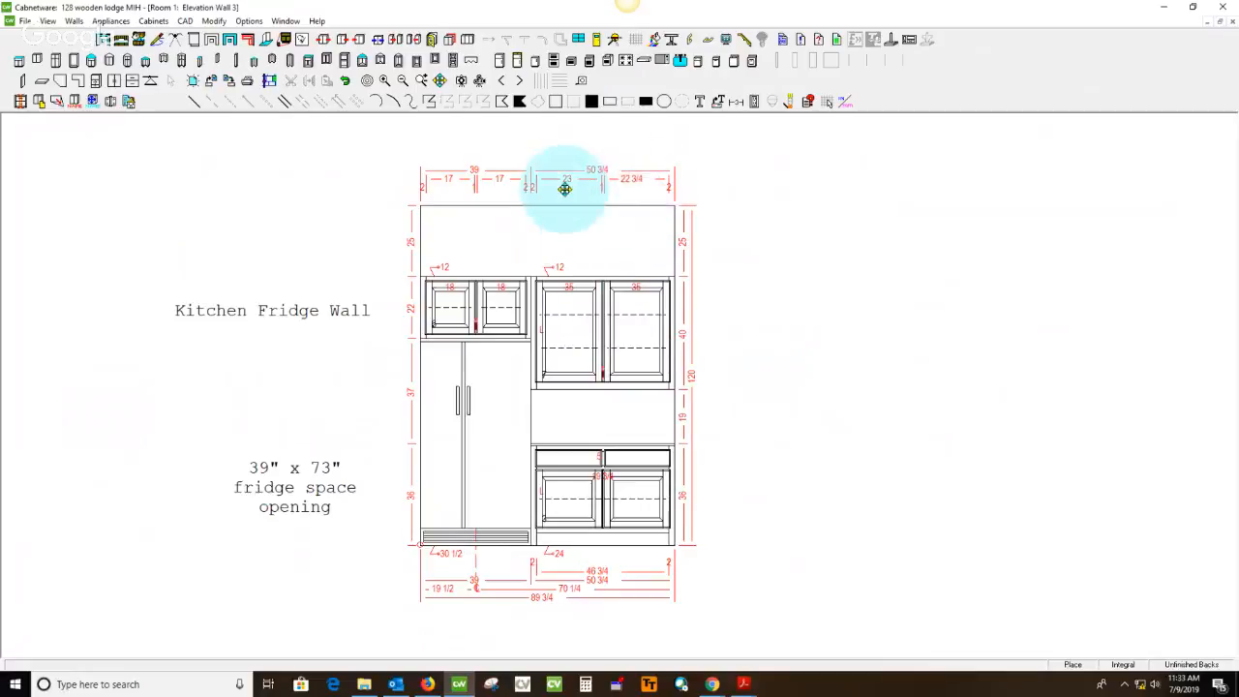
Set the width of the right-hand door section in the 50 3/4 x 40 x 12 upper cabinet to 22.875
click(638, 326)
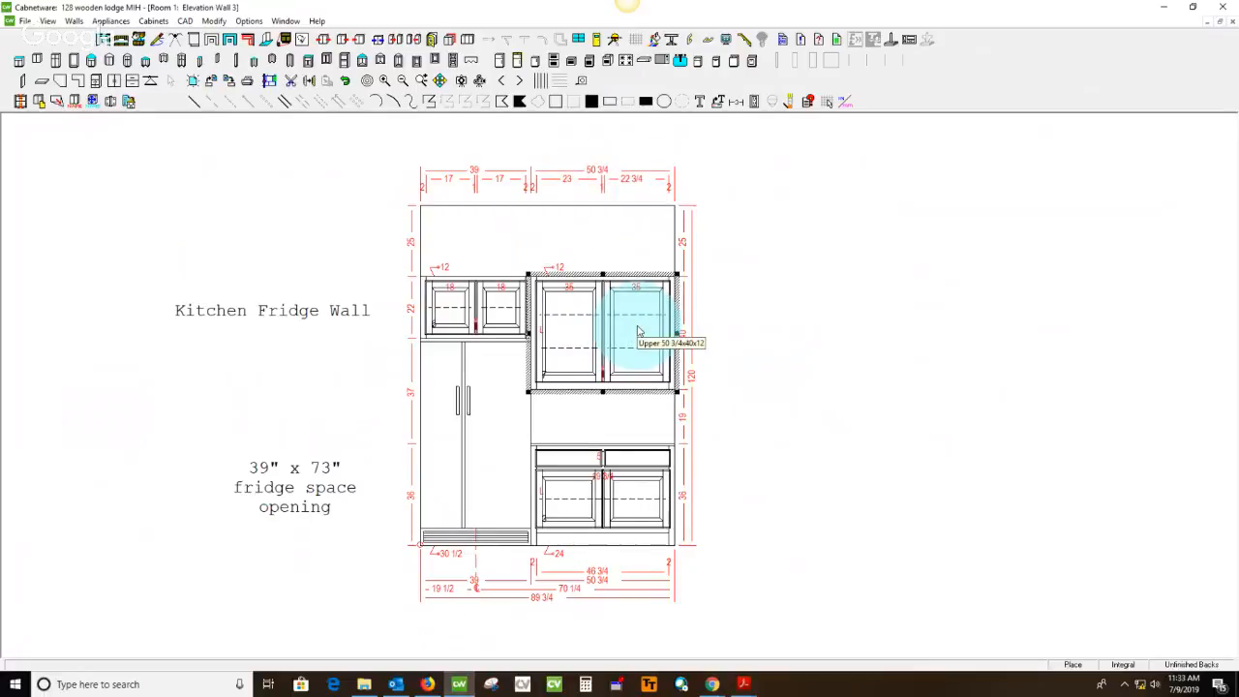
click(638, 333)
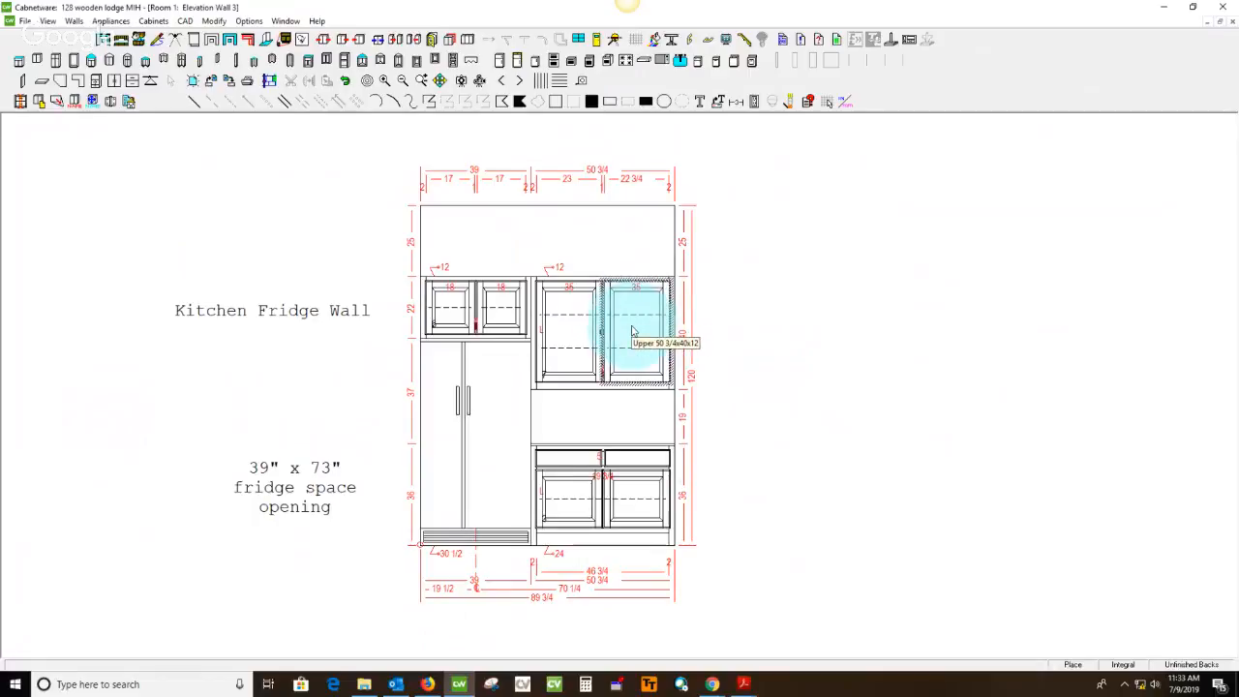
double_click(634, 330)
click(300, 582)
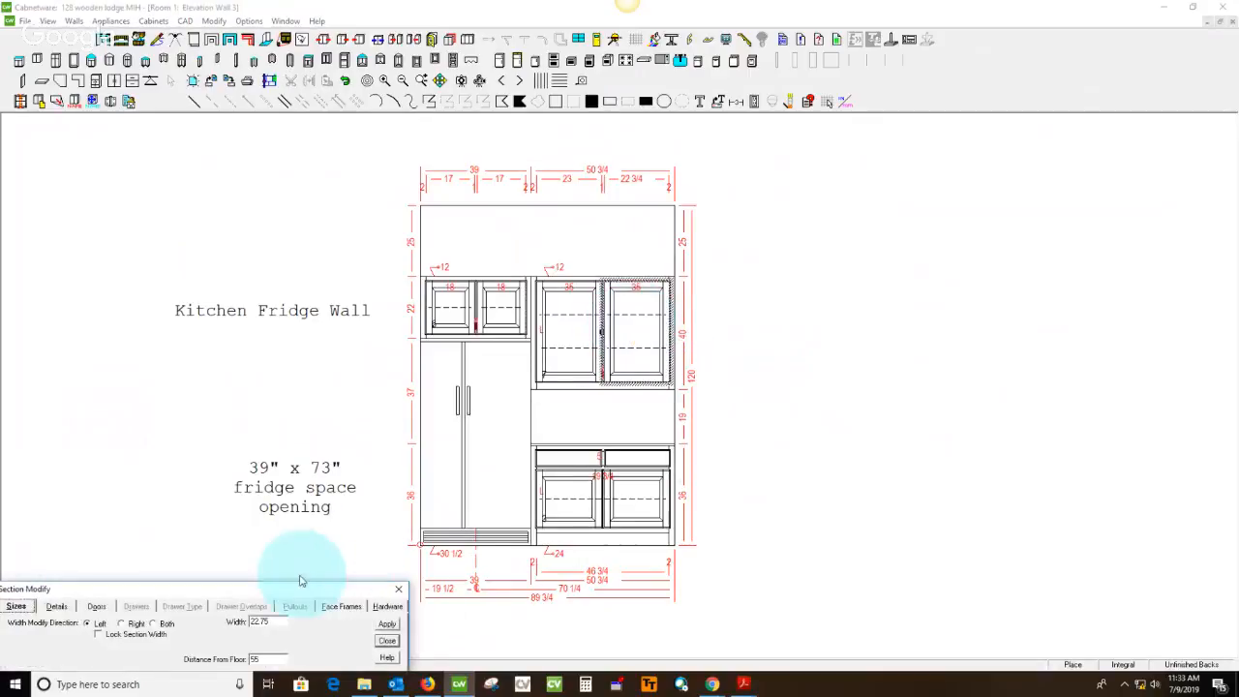
drag(288, 591, 426, 152)
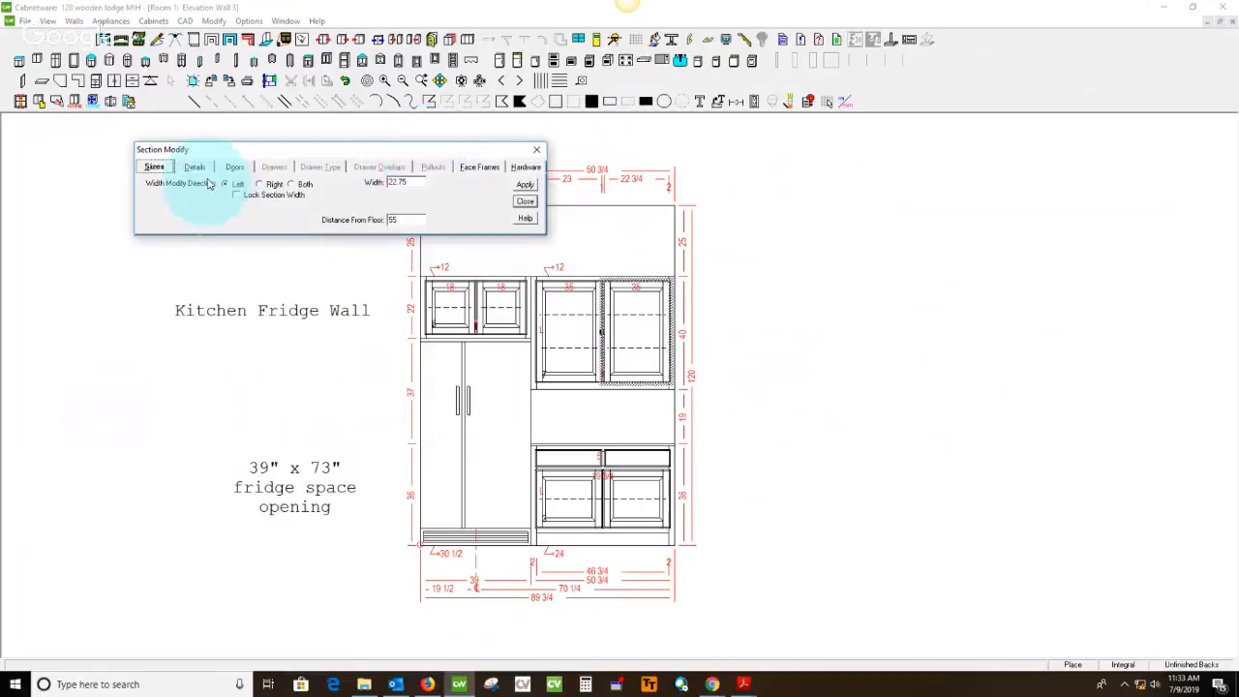
click(406, 184)
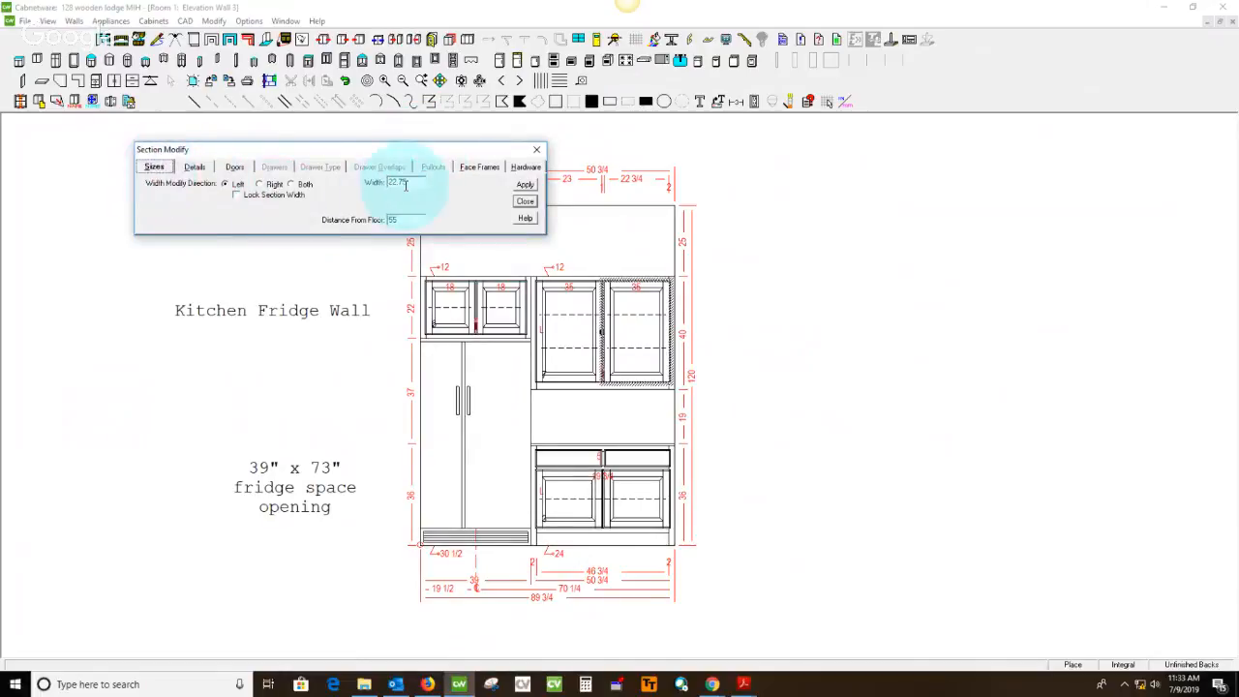
click(639, 203)
click(426, 186)
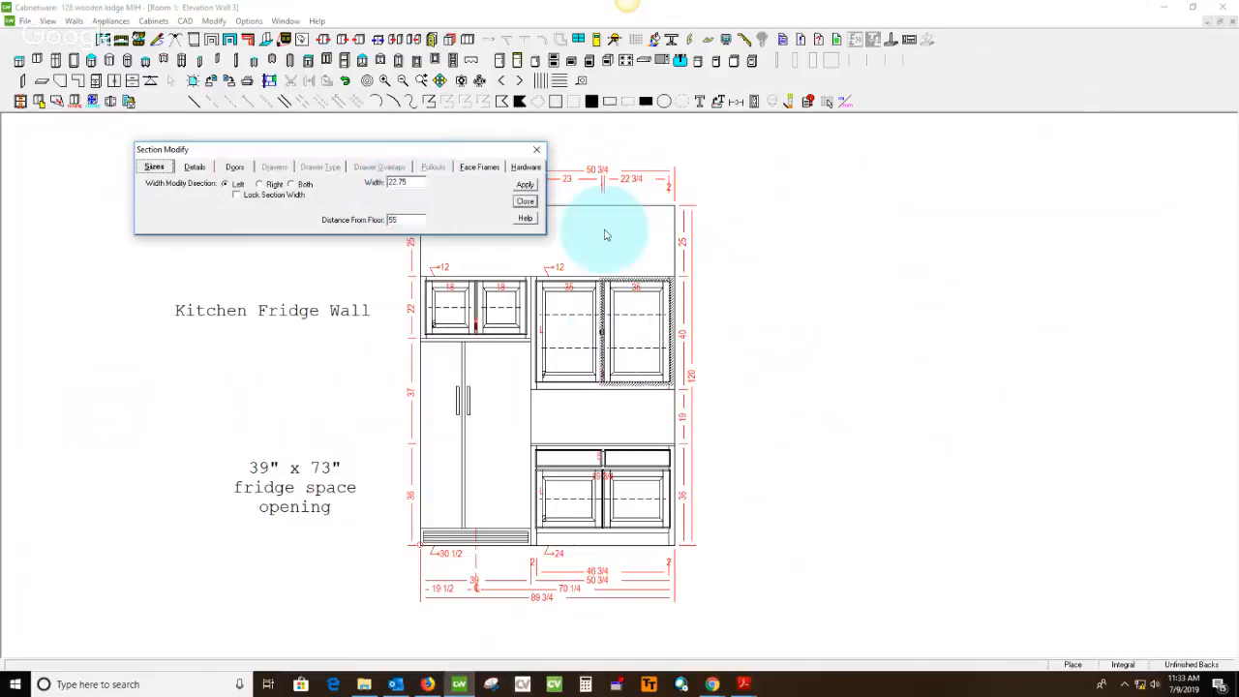
click(398, 182)
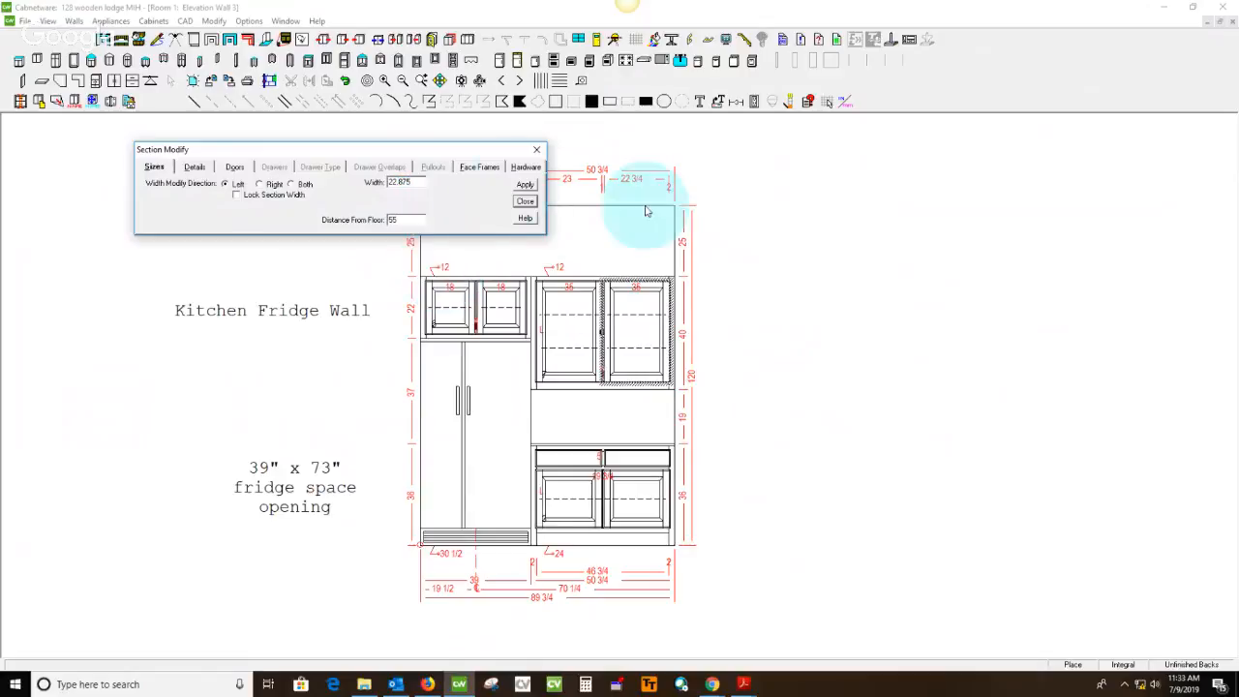
click(517, 187)
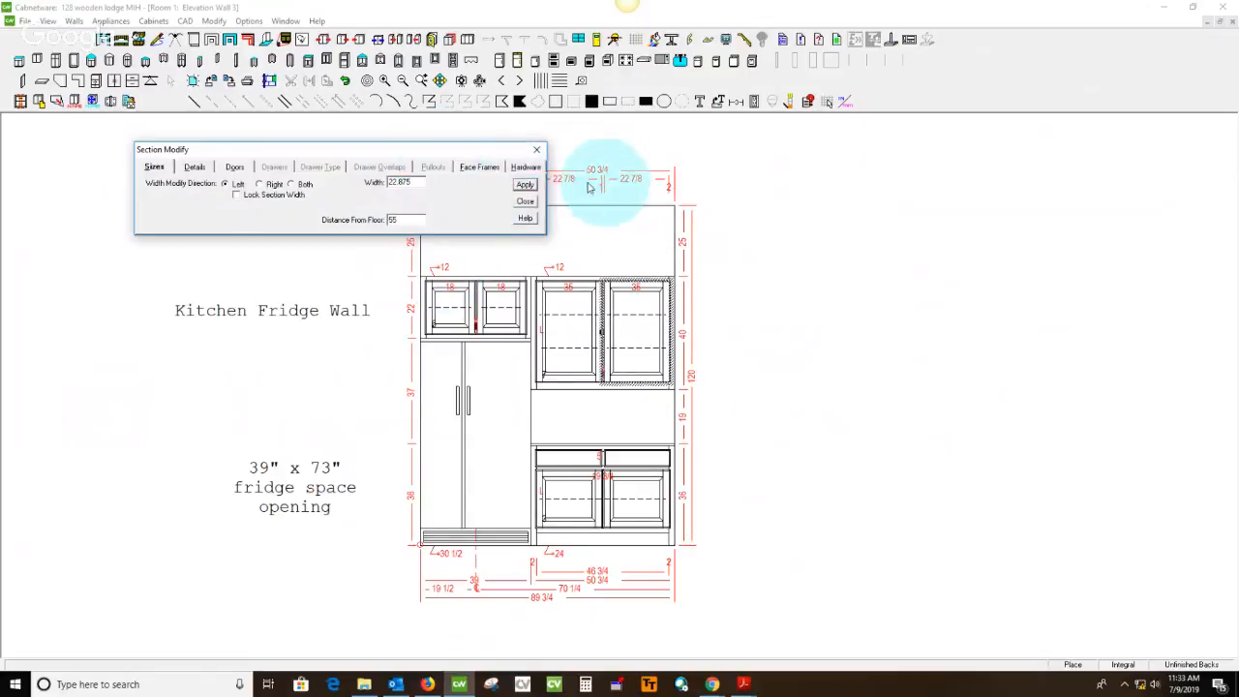
drag(434, 150, 312, 150)
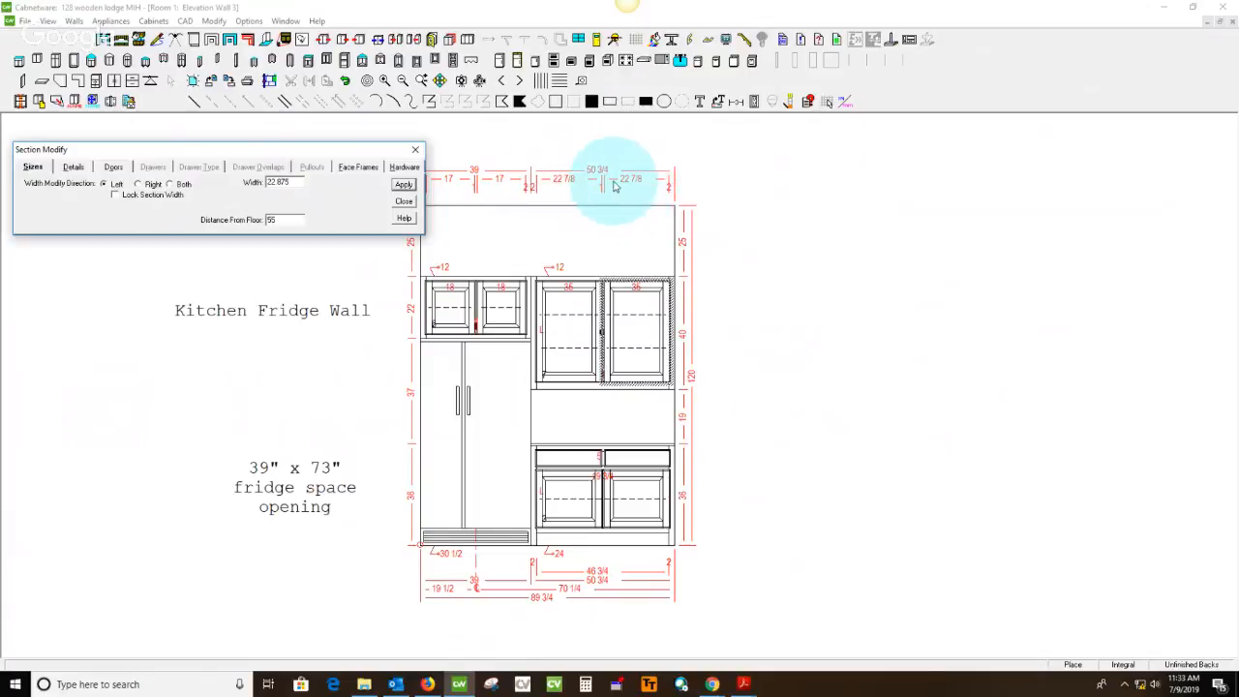
click(415, 149)
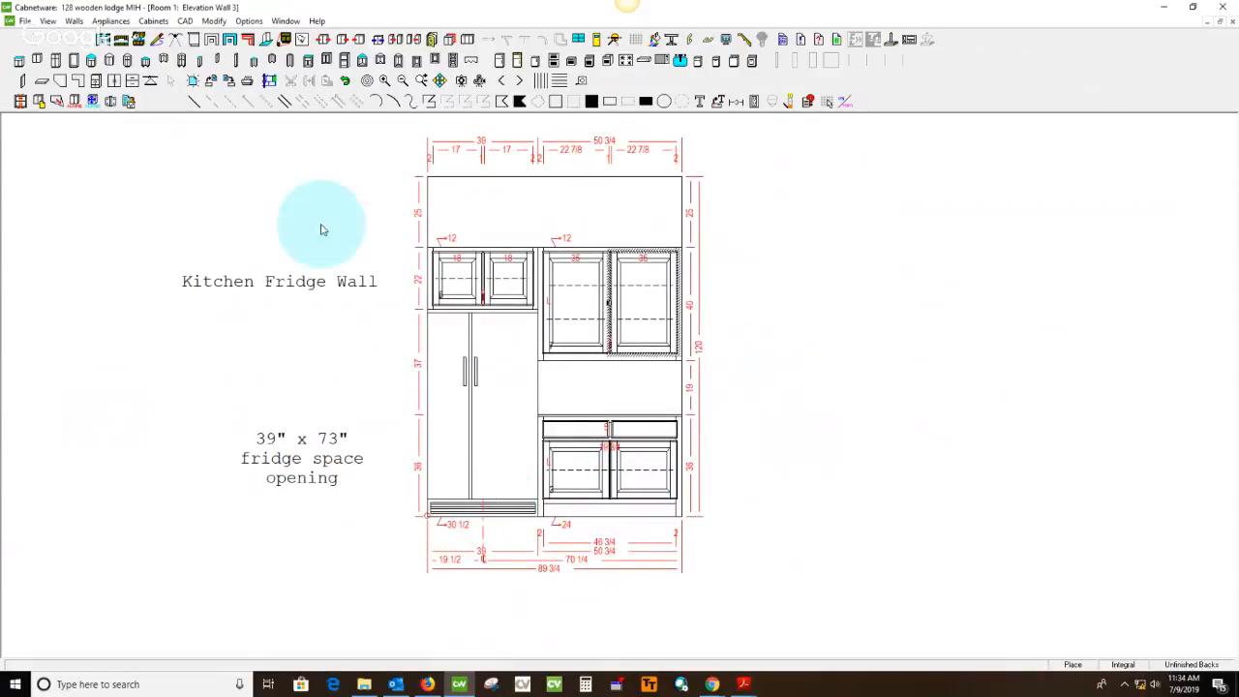
Switch to the catalog drawing PDF, pencil-mark the Kitchen Fridge Wall elevation on page 3, and advance to page 4
mouse_move(741, 687)
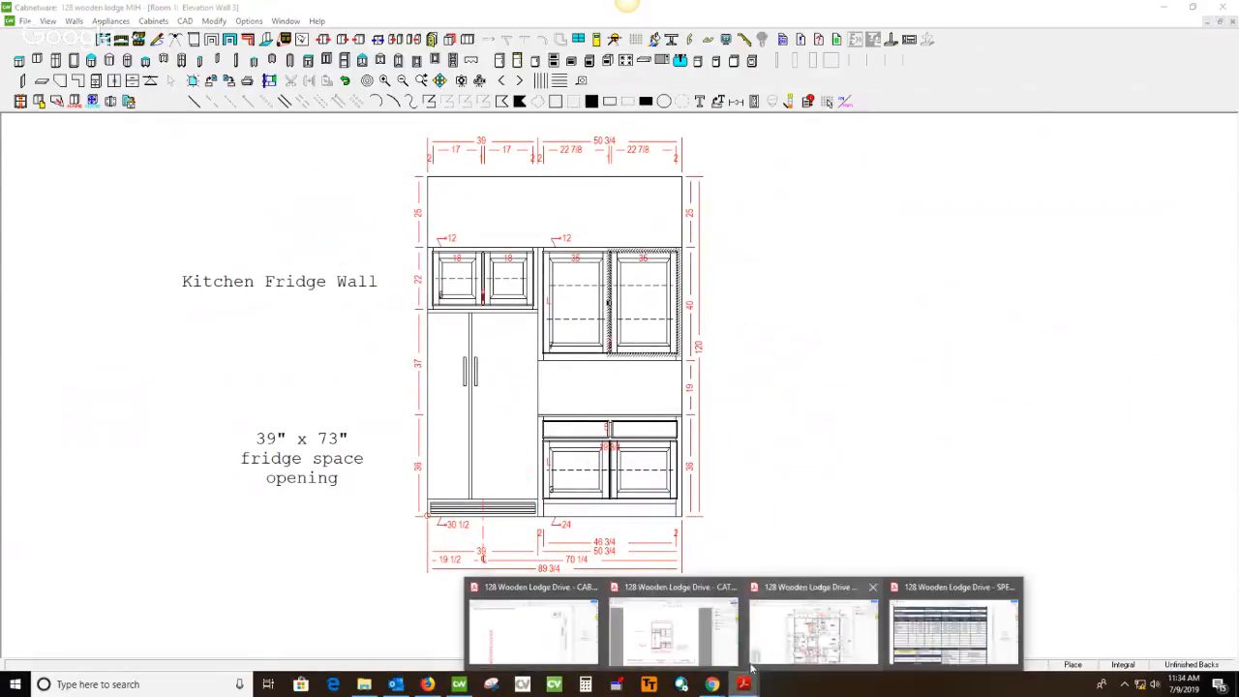
click(703, 652)
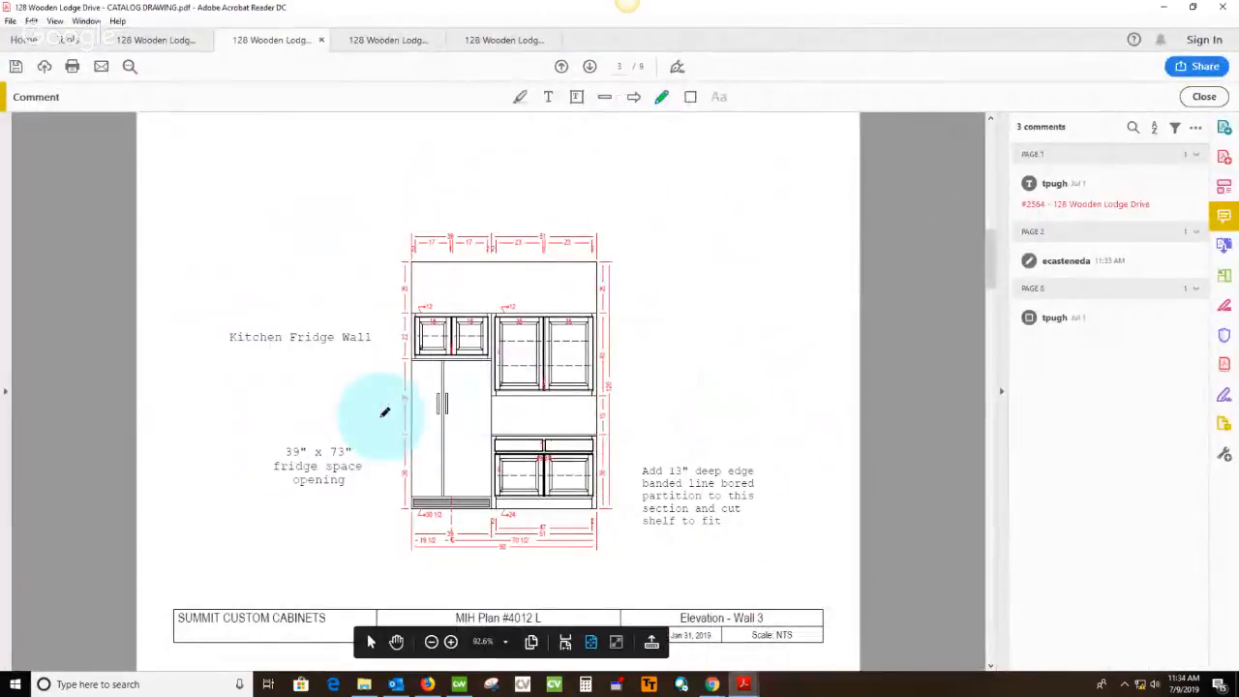
drag(387, 409, 742, 262)
scroll(772, 250, down, 5)
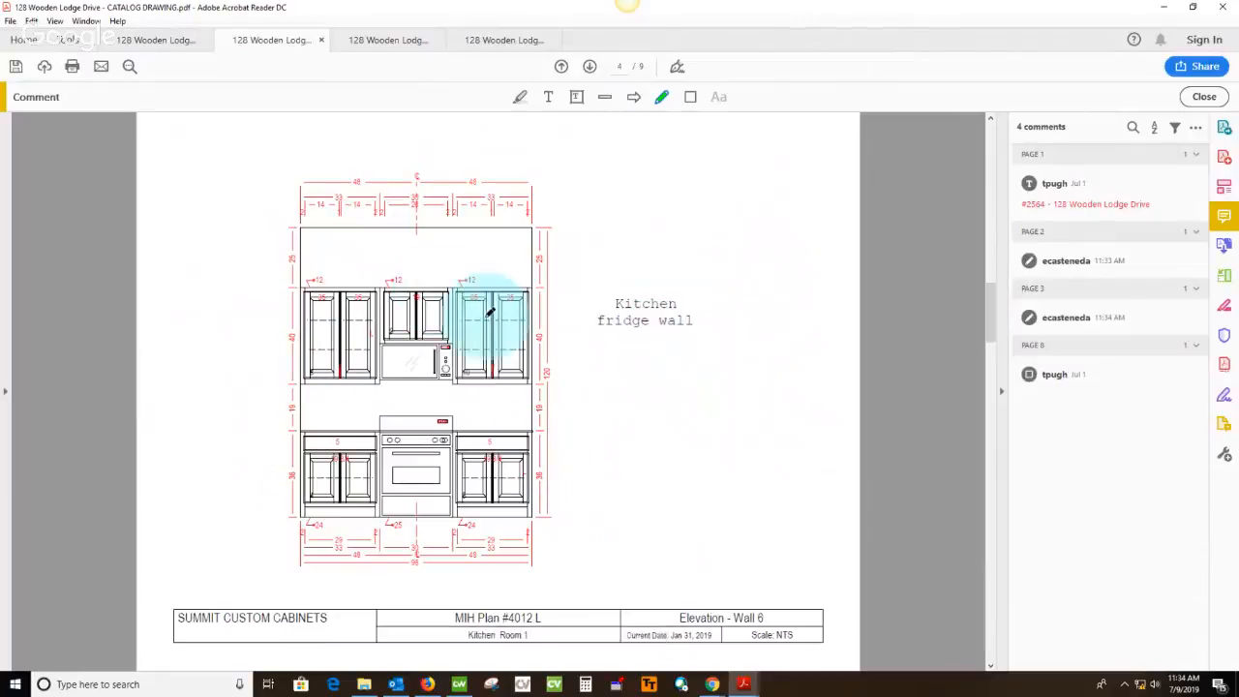
Return to Cabnetware and display the elevation of the range wall, Wall 6
click(459, 685)
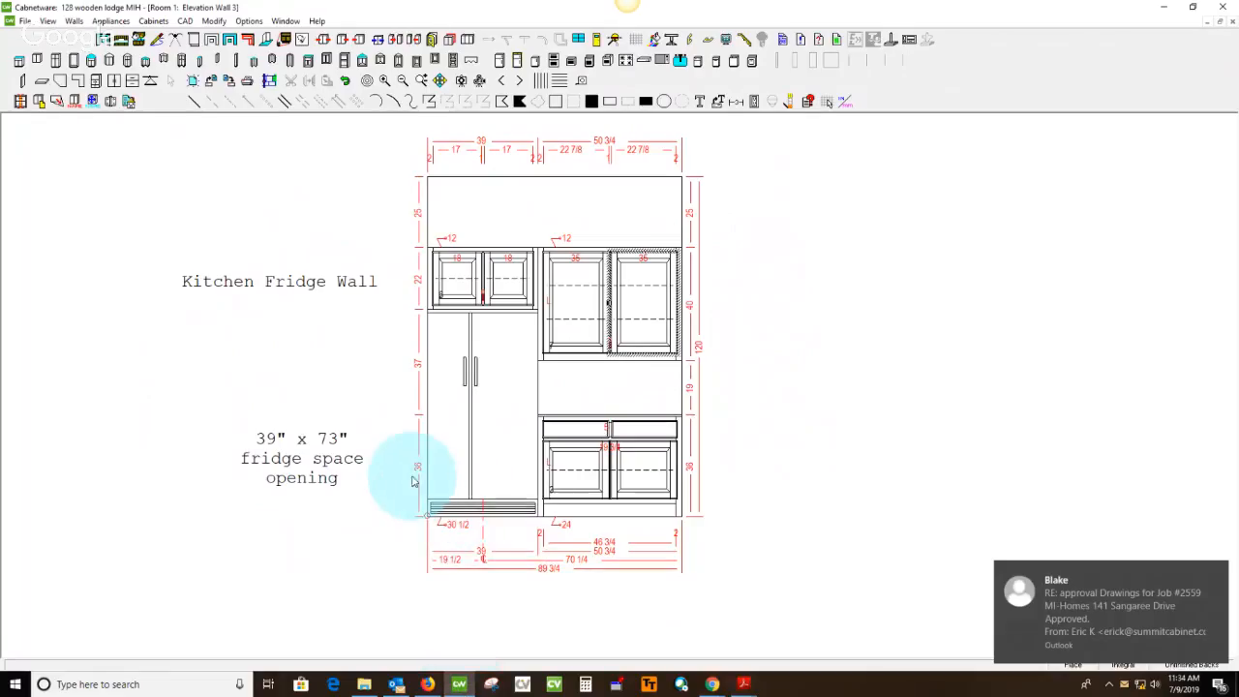
click(122, 45)
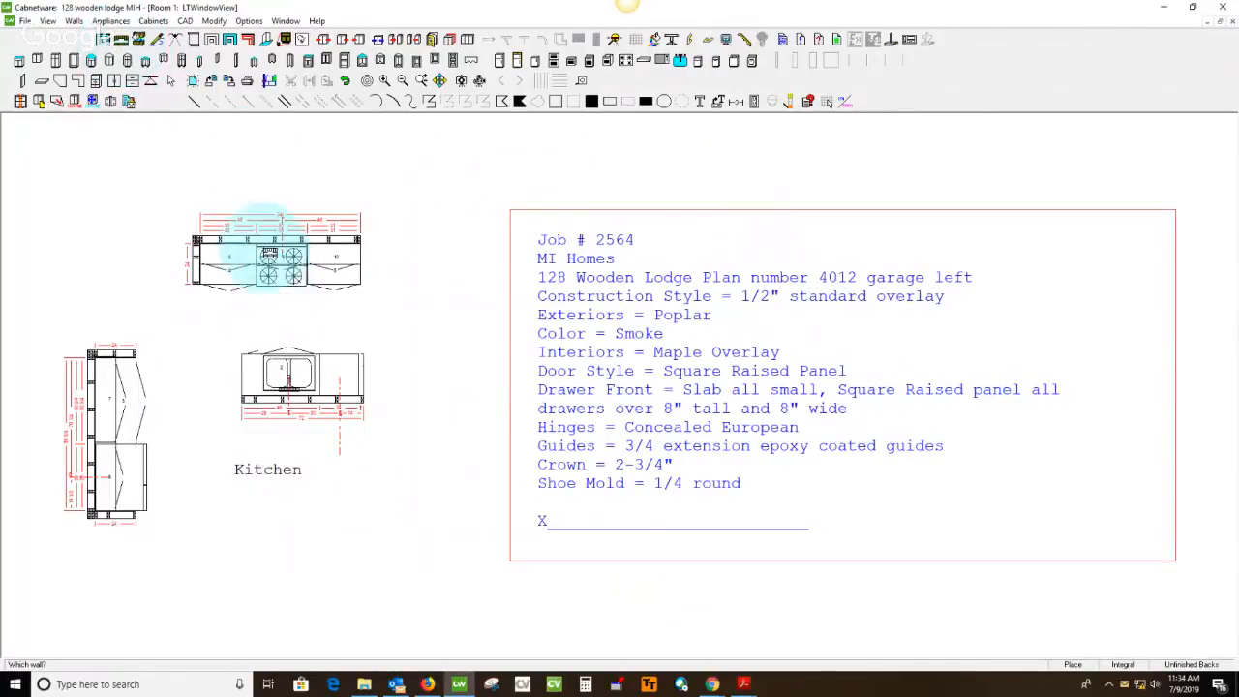
click(272, 256)
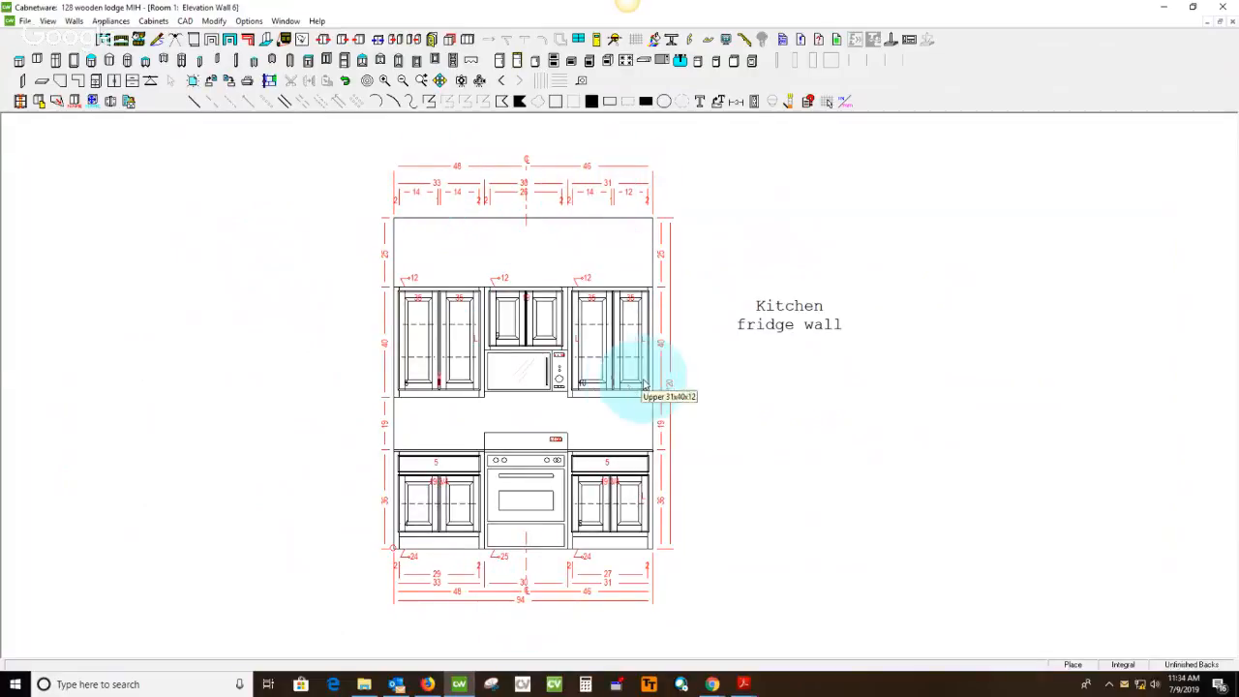
Delete the range and the microwave above it from the Wall 6 elevation
middle_drag(683, 434, 700, 399)
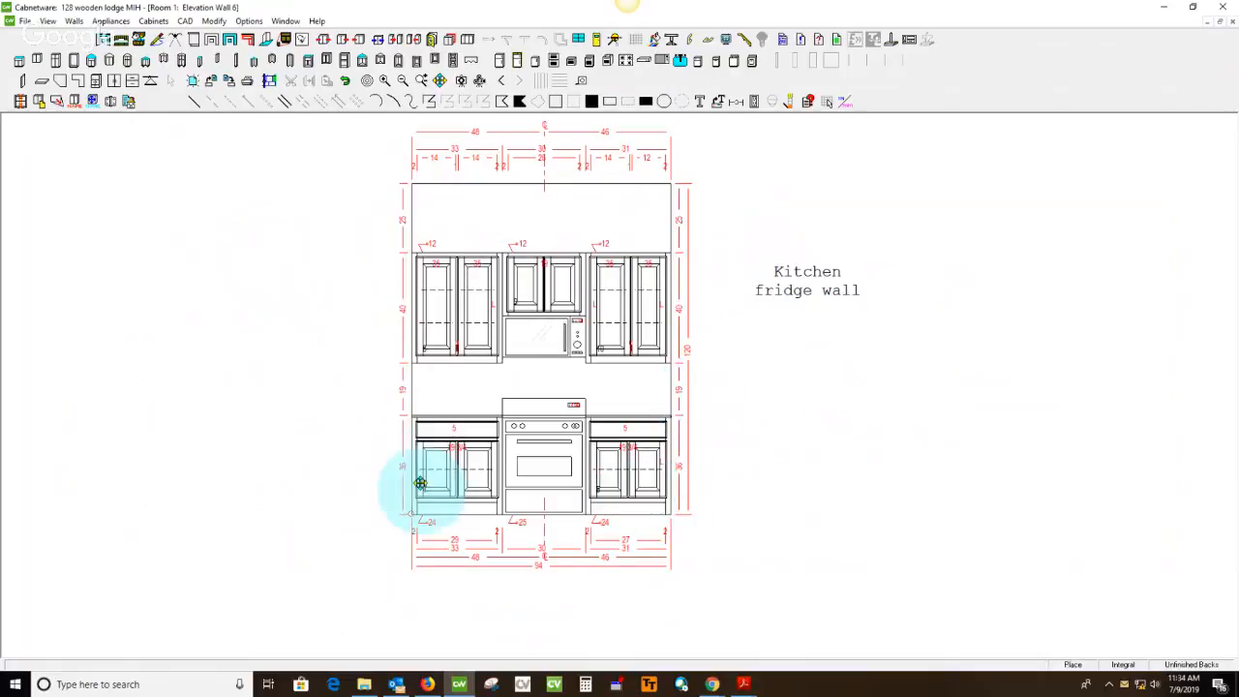
click(557, 476)
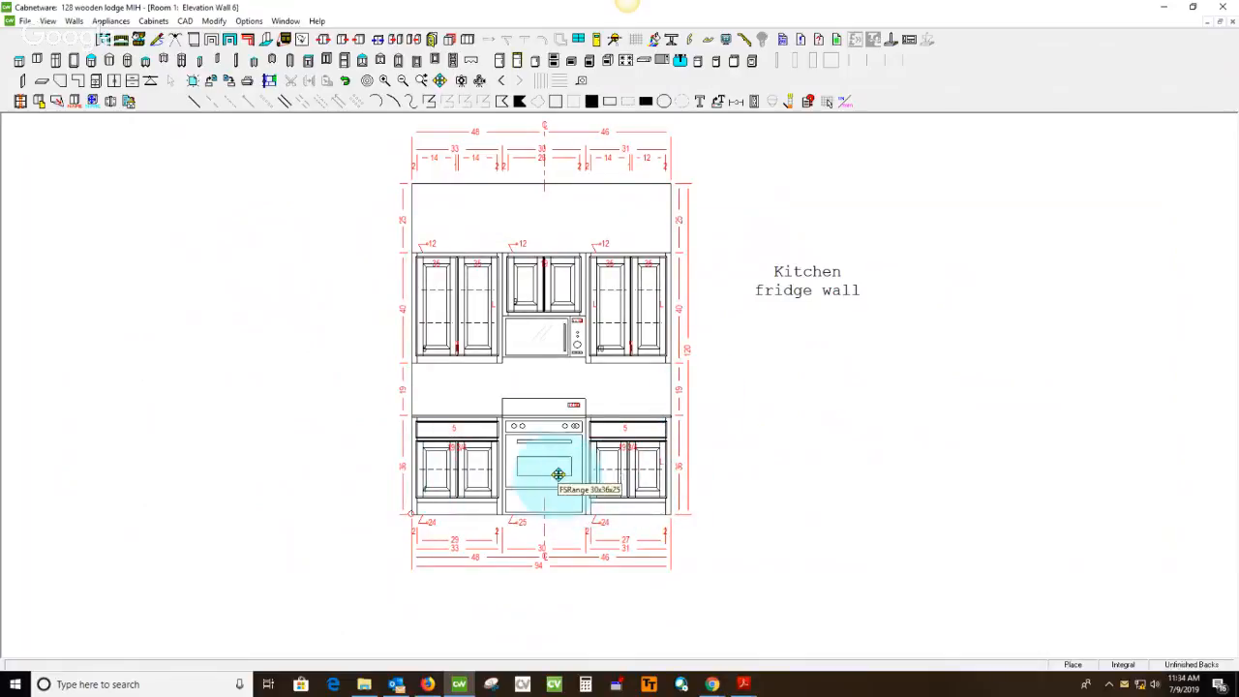
key(Delete)
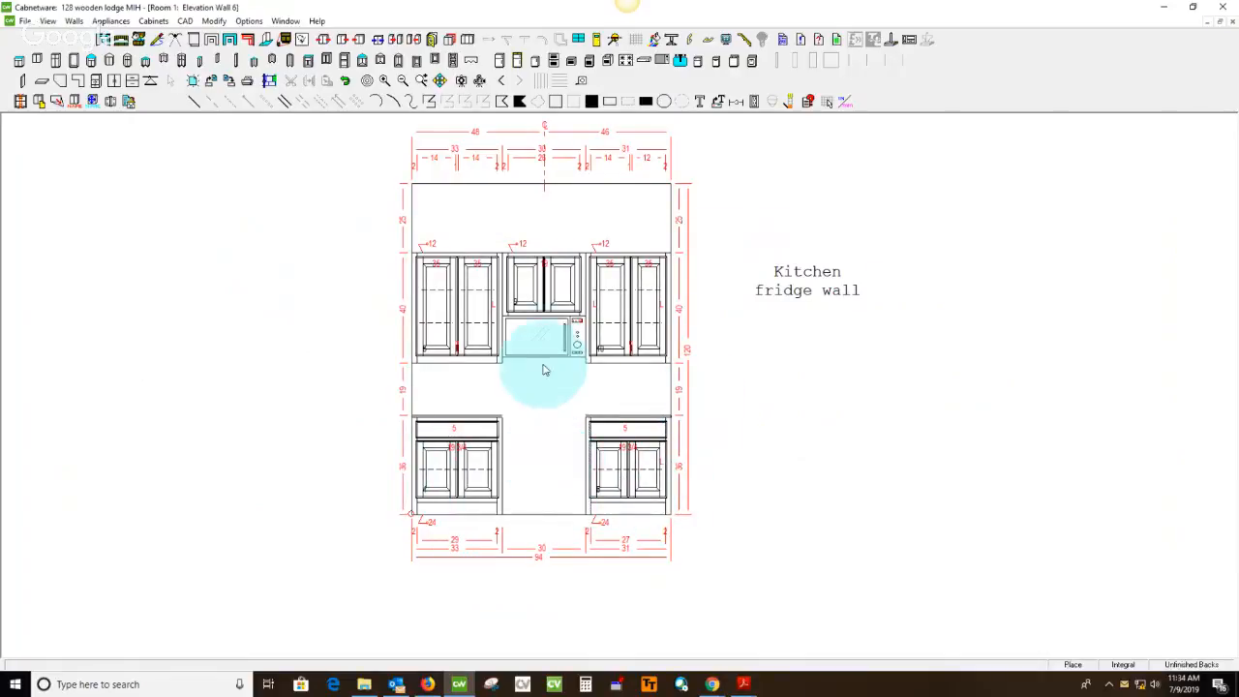
click(545, 338)
key(Delete)
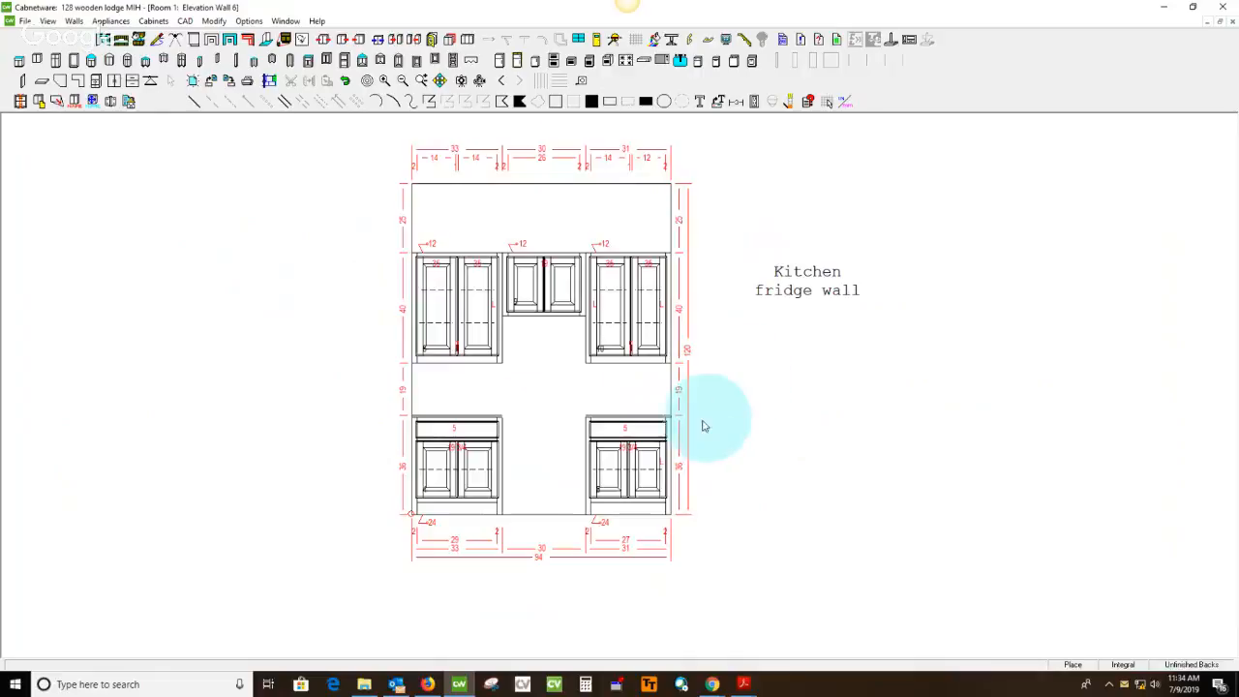
Set the right-hand base cabinet's width to 32, modifying it toward the left
double_click(632, 487)
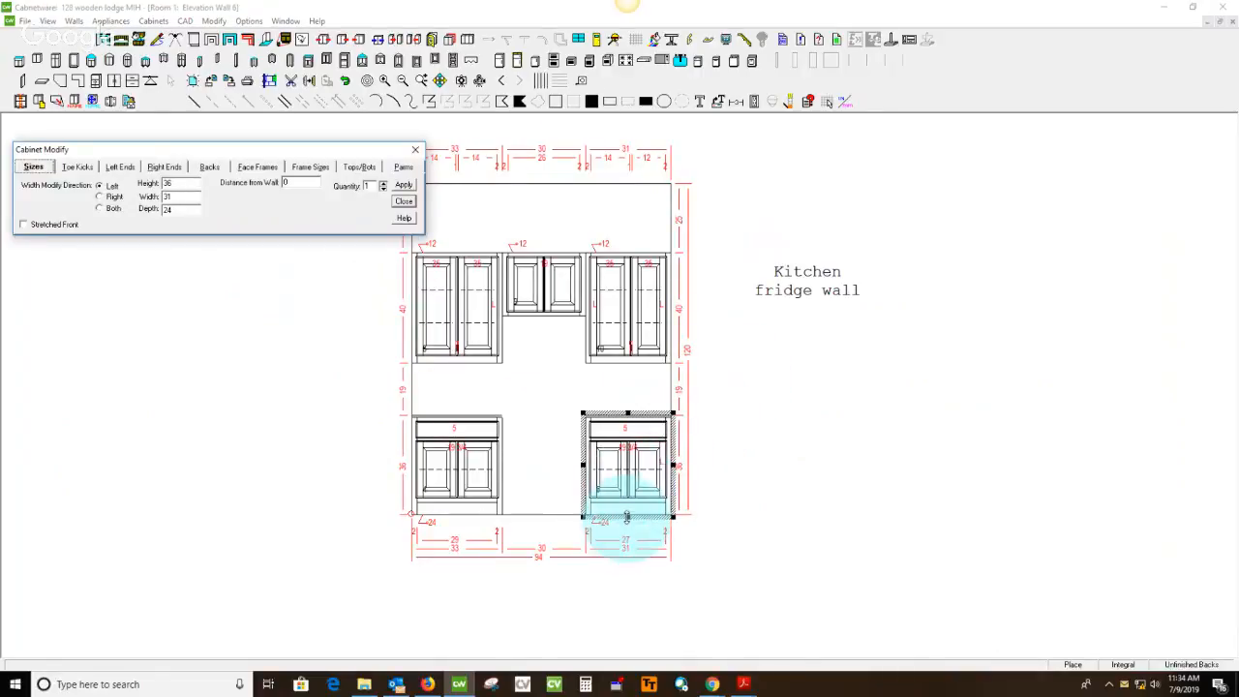
drag(178, 198, 119, 211)
text(32)
key(Return)
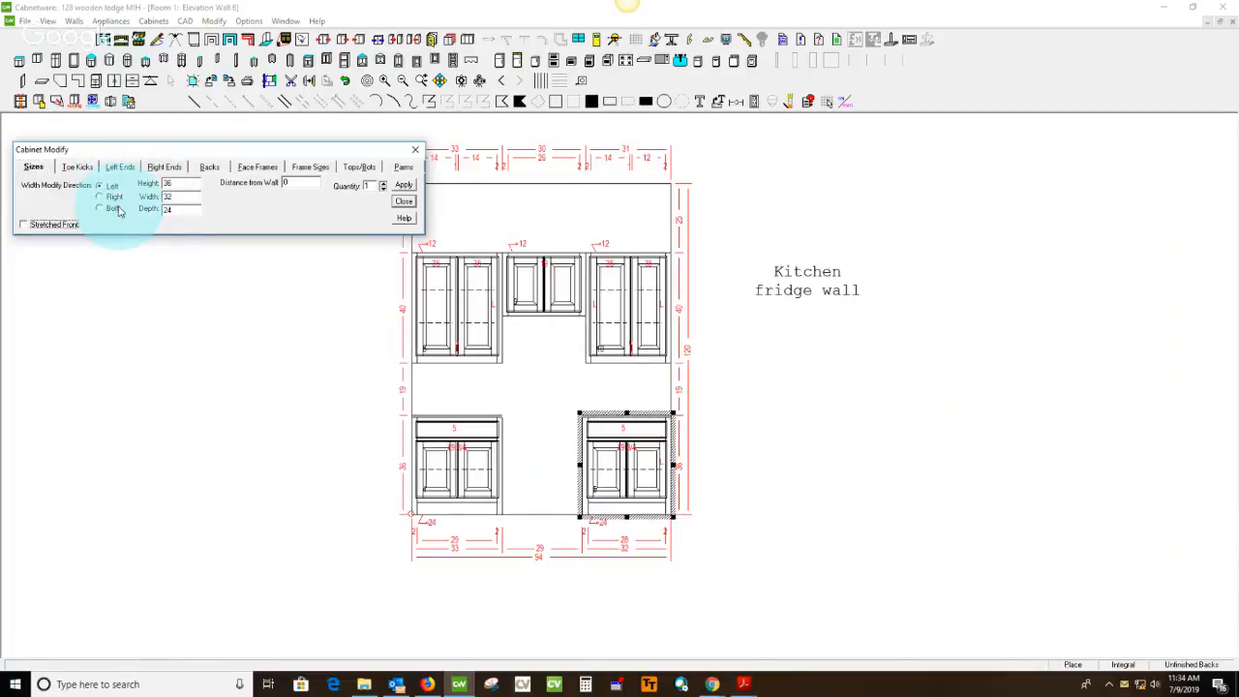
Set the left-hand base cabinet's width to 32 with the width modify direction set to Right
click(471, 468)
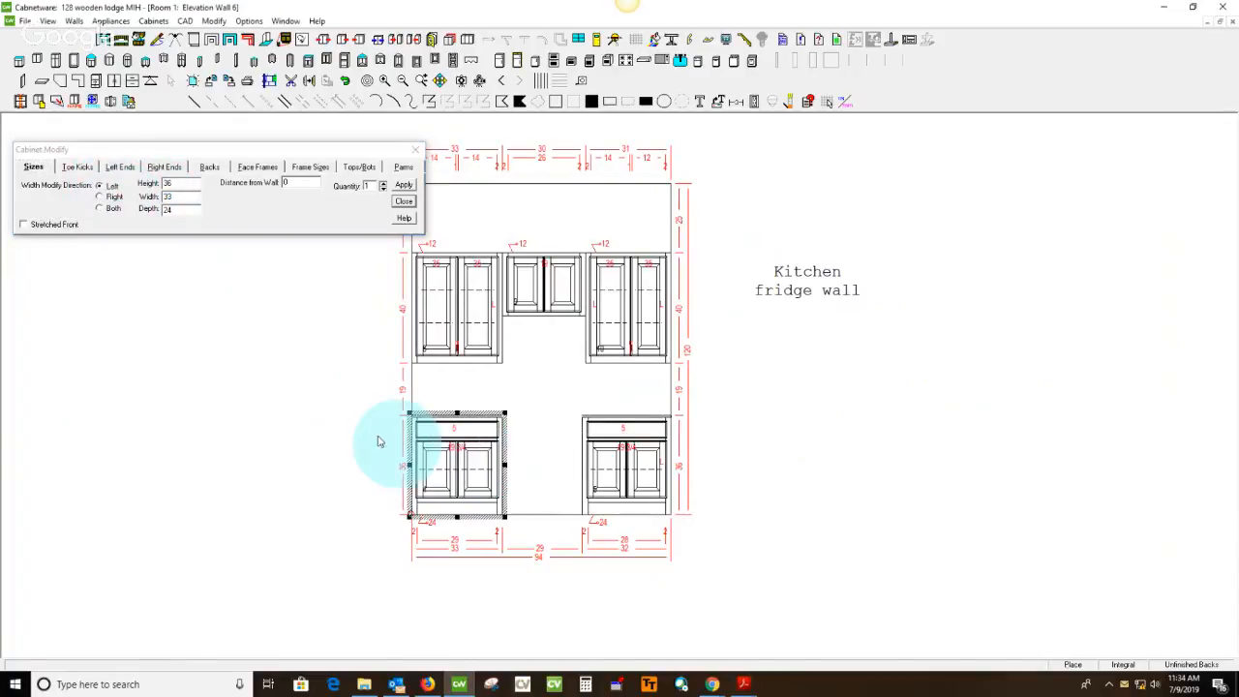
click(108, 198)
text(3)
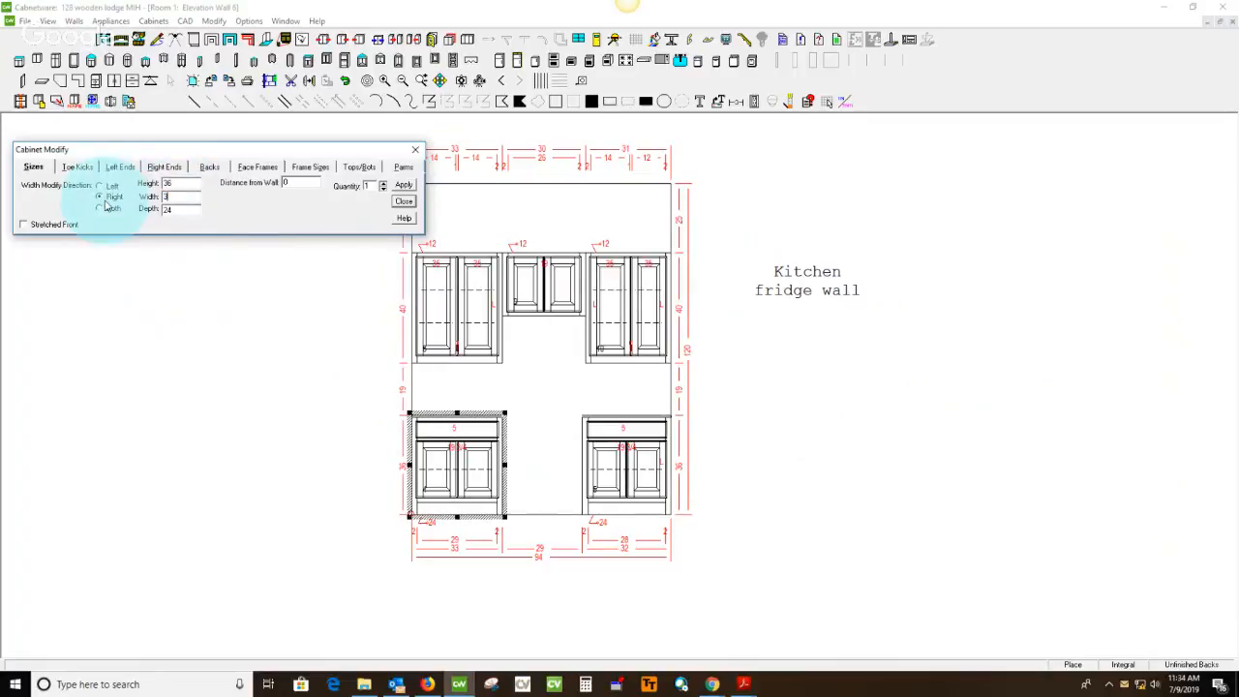
text(2)
key(Return)
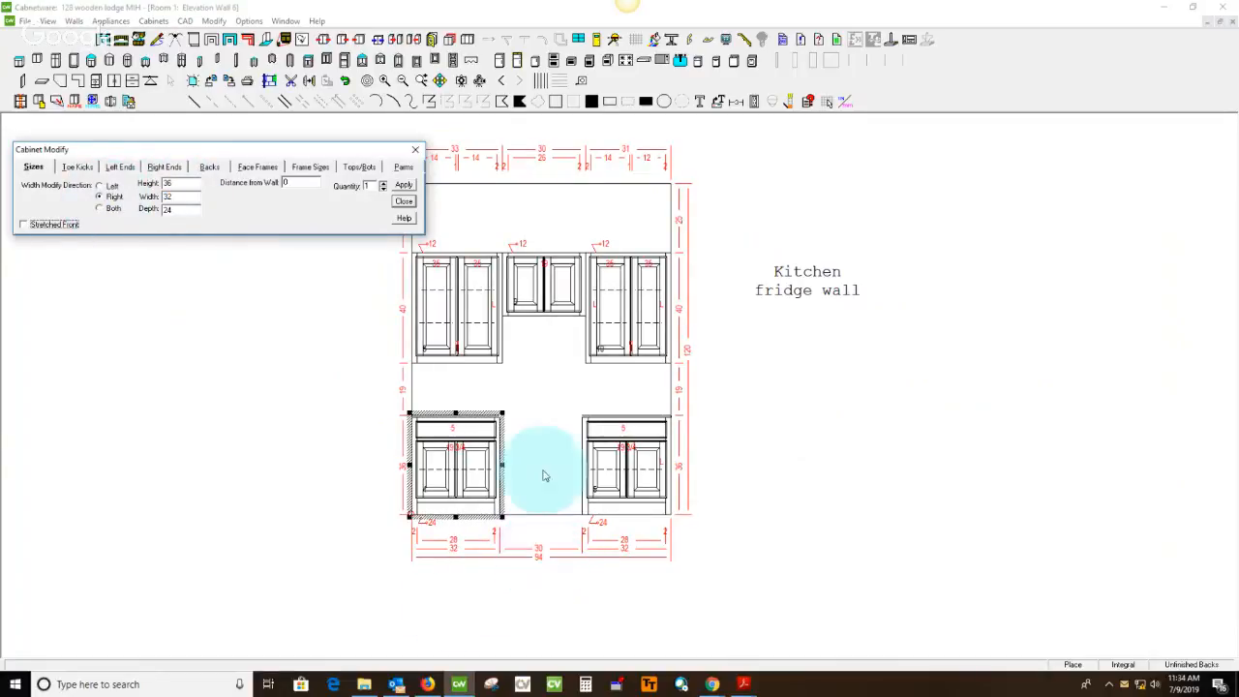
Set the middle upper cabinet's width to 31 with the width modify direction set to Left
click(527, 308)
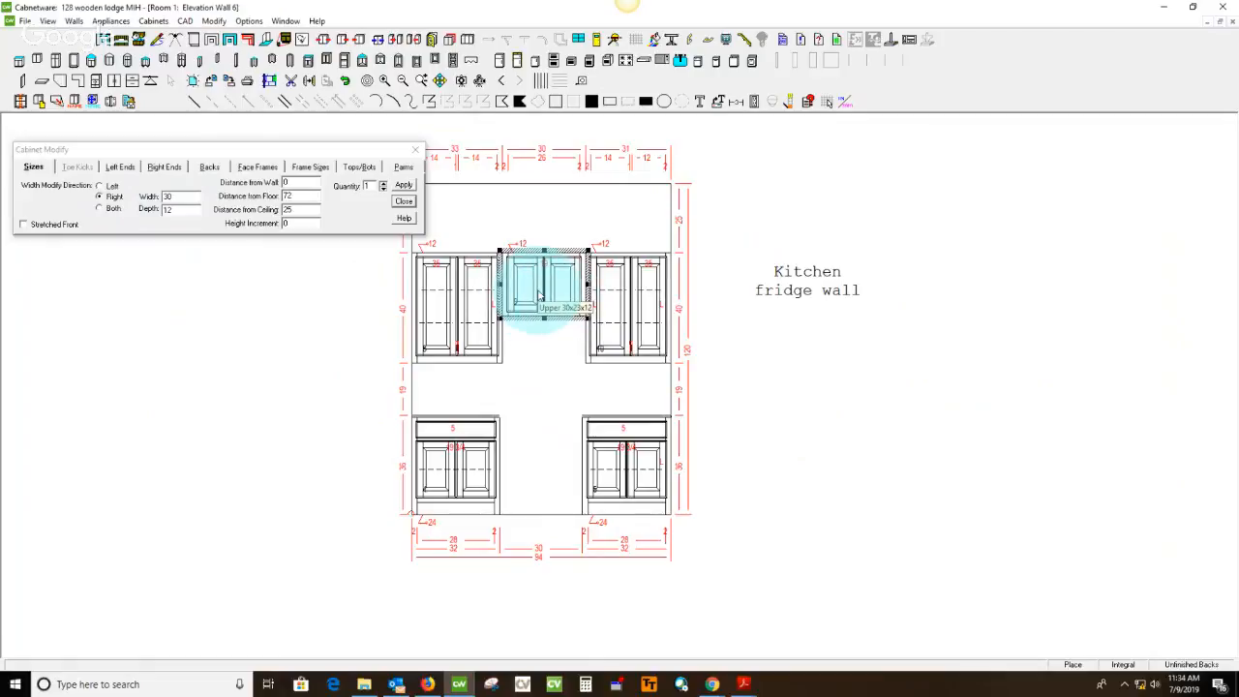
click(100, 185)
click(167, 198)
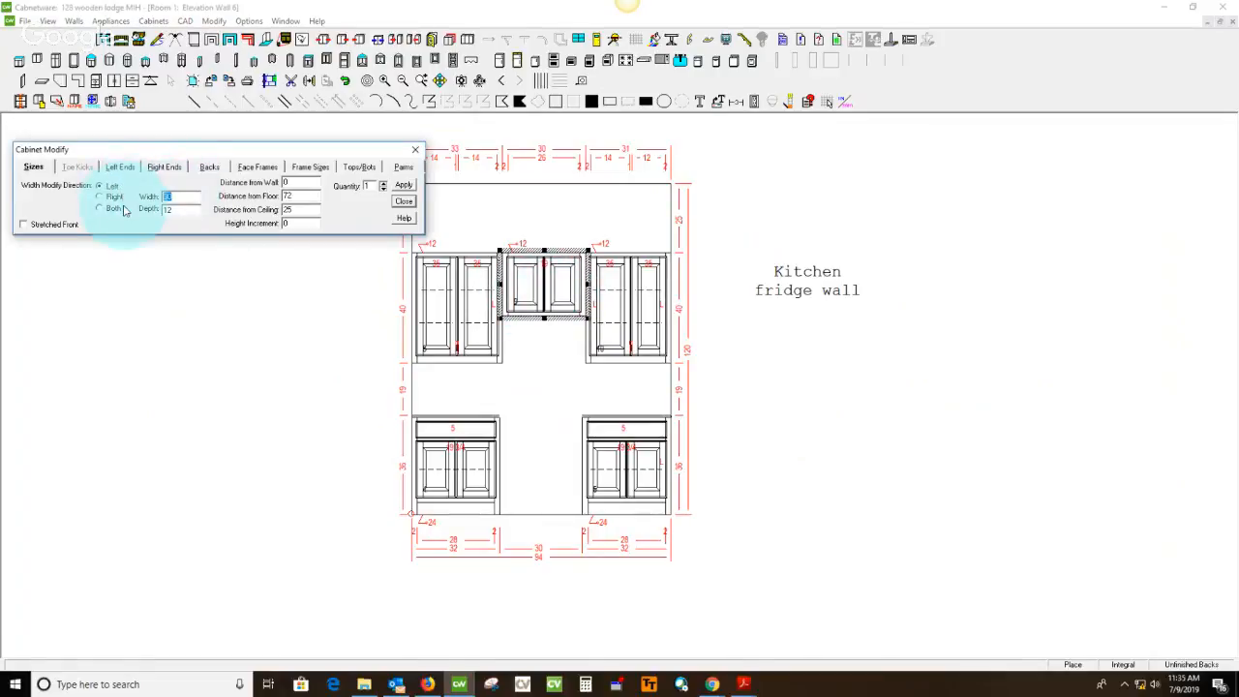
text(31)
key(Tab)
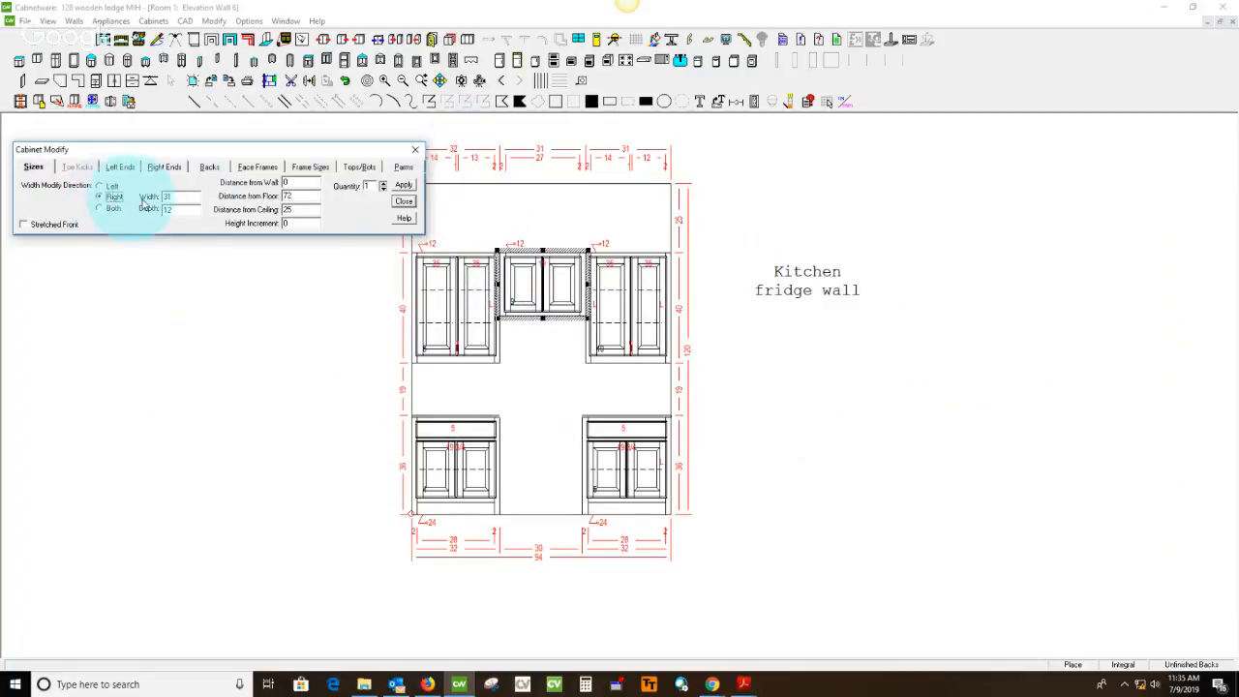
Set the middle upper cabinet's width to 30 with the width modify direction set to Right
key(Tab)
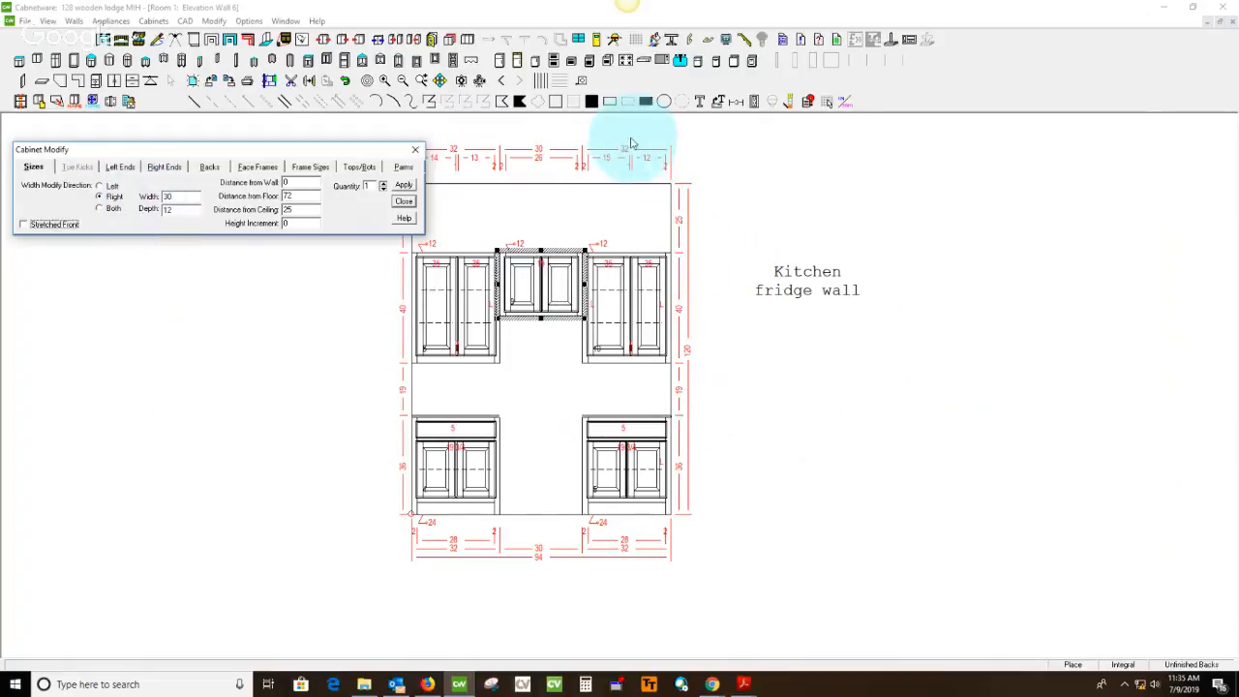
click(404, 201)
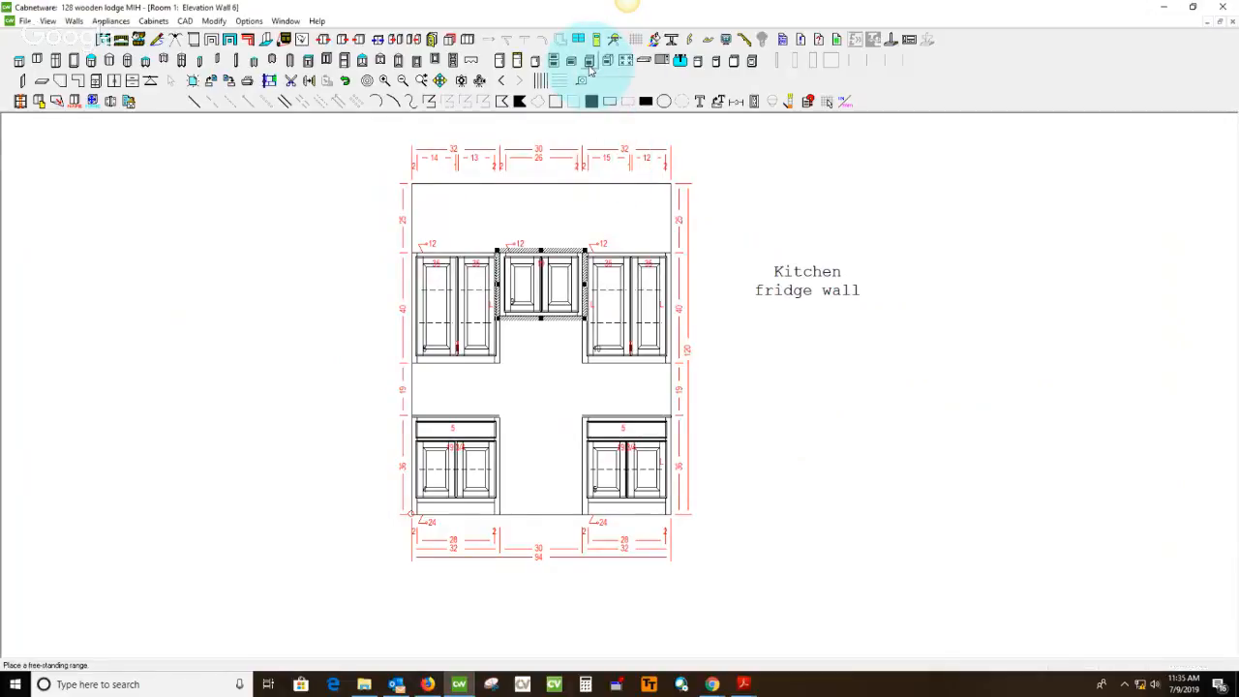
Place a 30" free standing range between the two base cabinets, without re-designing the cabinet to accommodate it
click(589, 64)
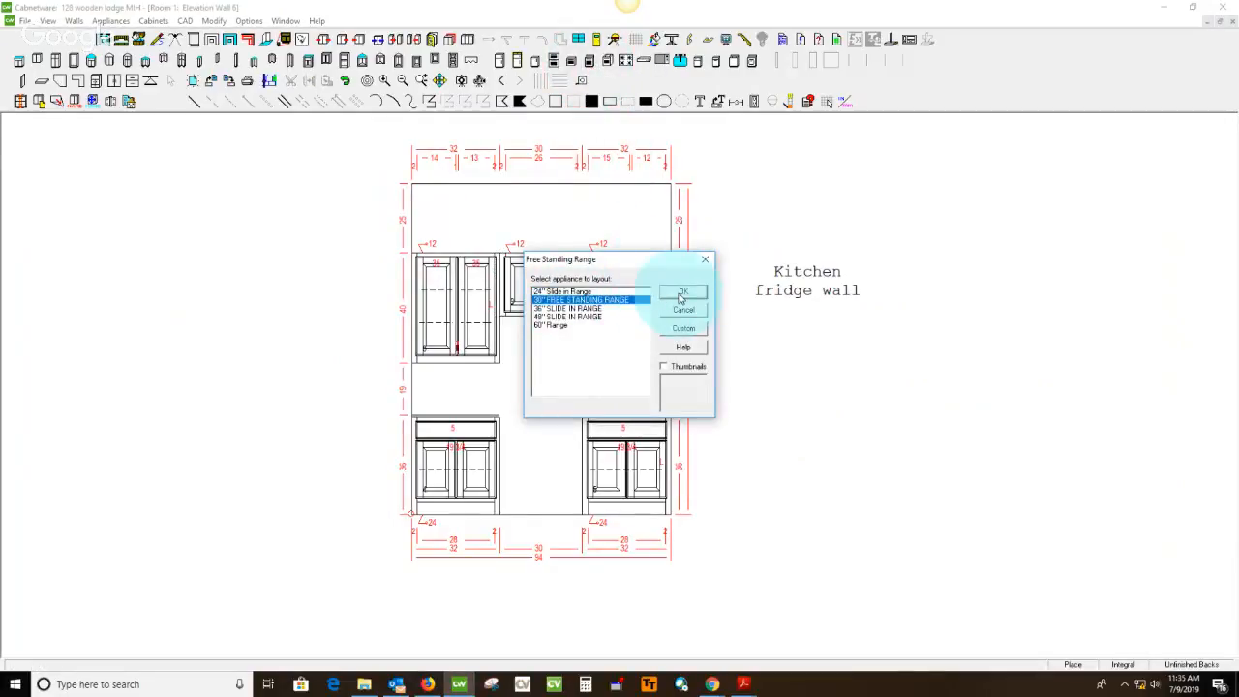
click(683, 293)
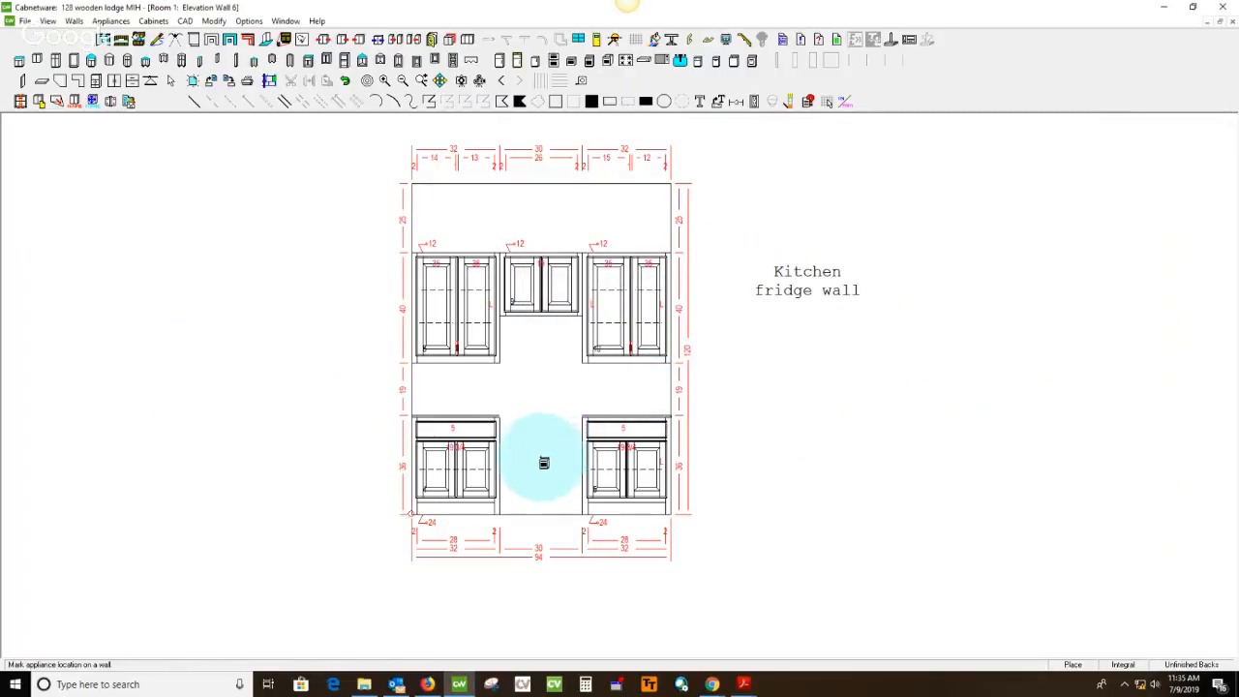
click(543, 463)
click(540, 457)
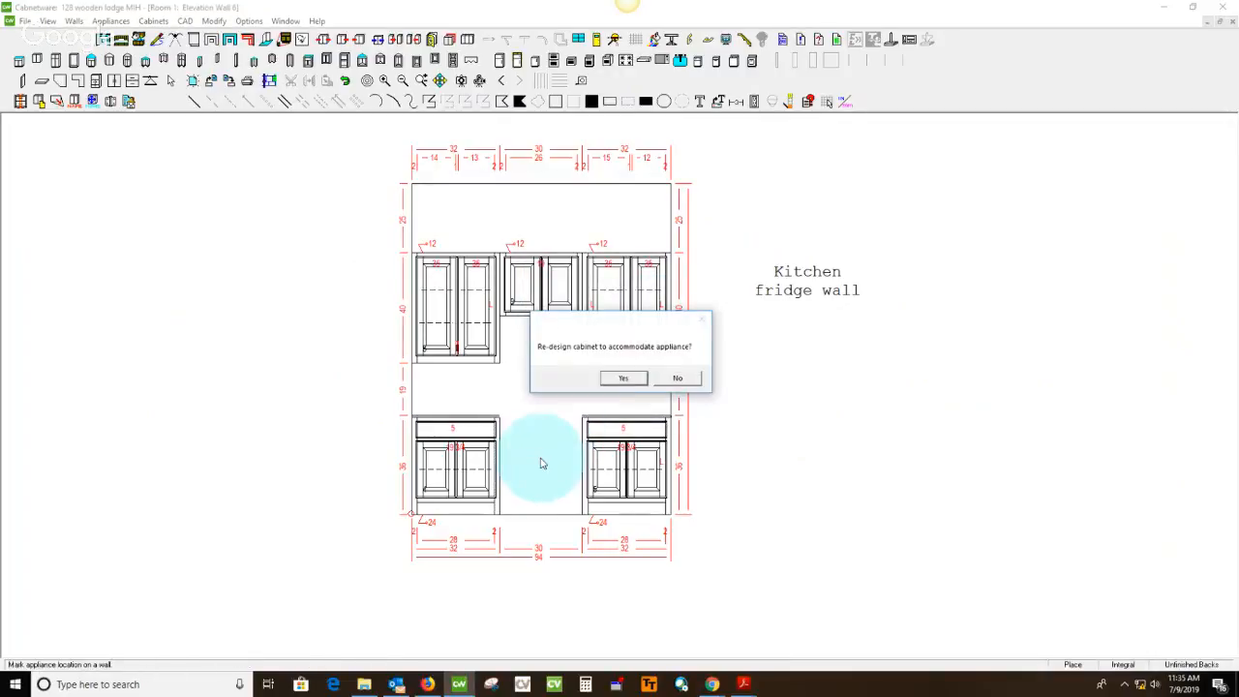
click(678, 378)
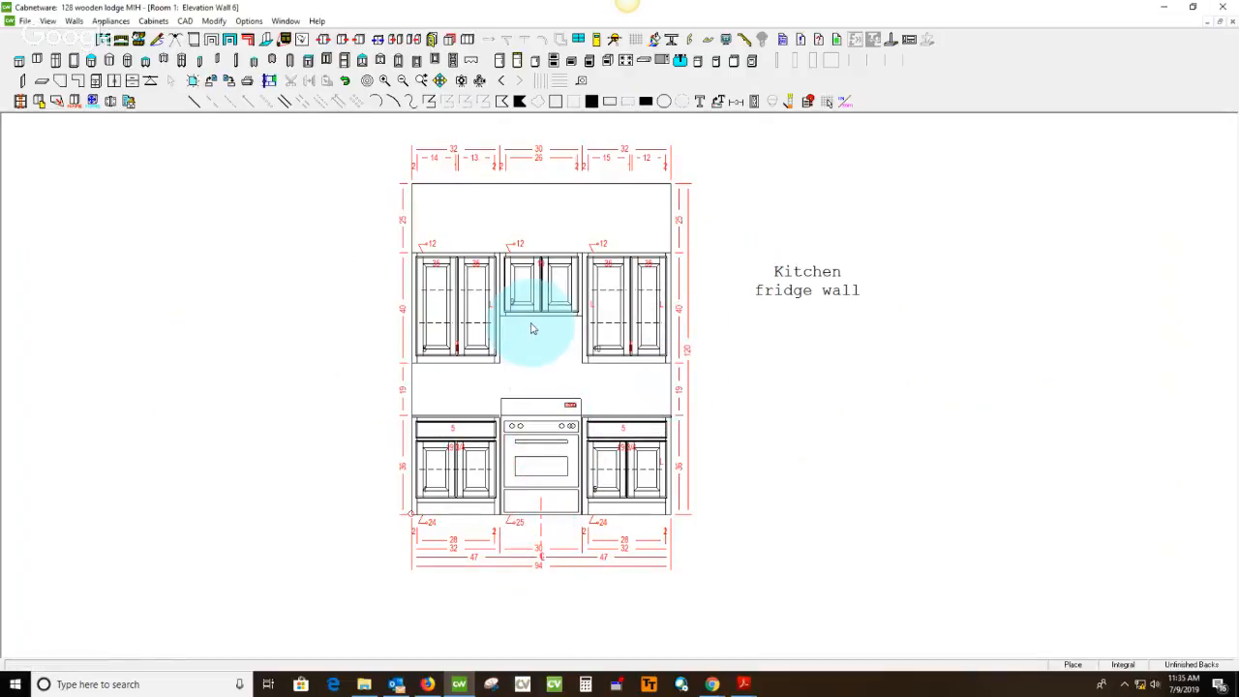
Place a 30" microwave hood under the middle upper cabinet, centered over the range, without re-designing the cabinet
click(663, 60)
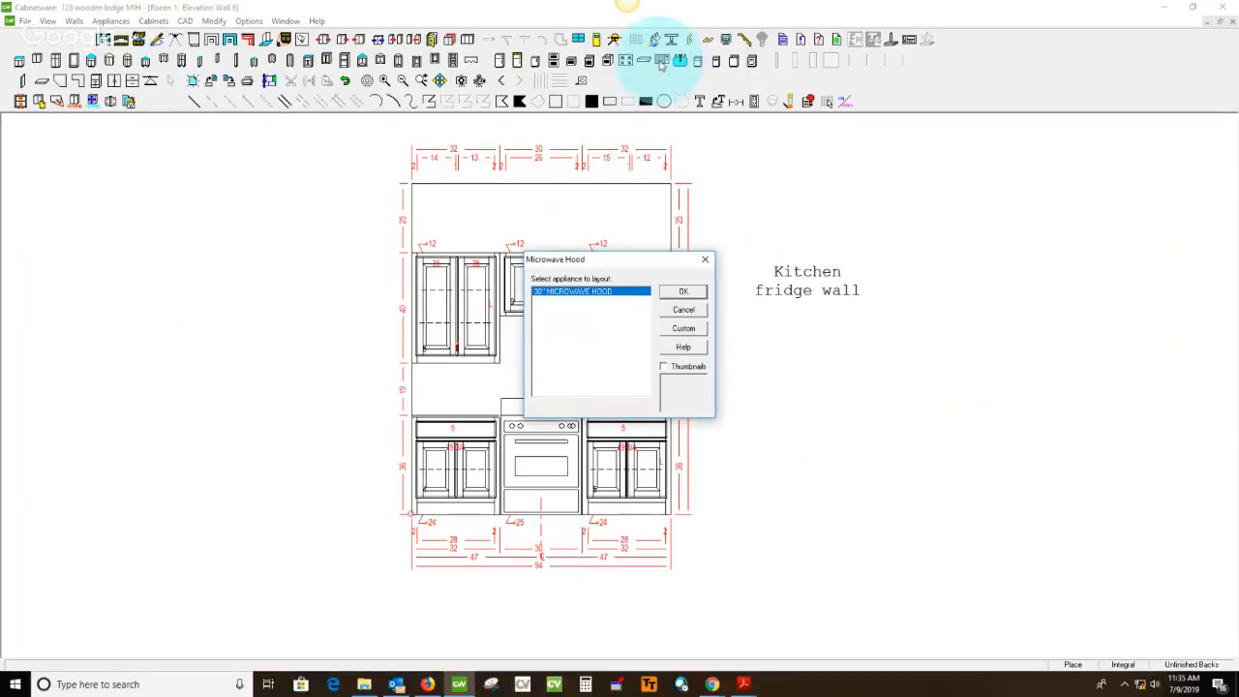
click(684, 291)
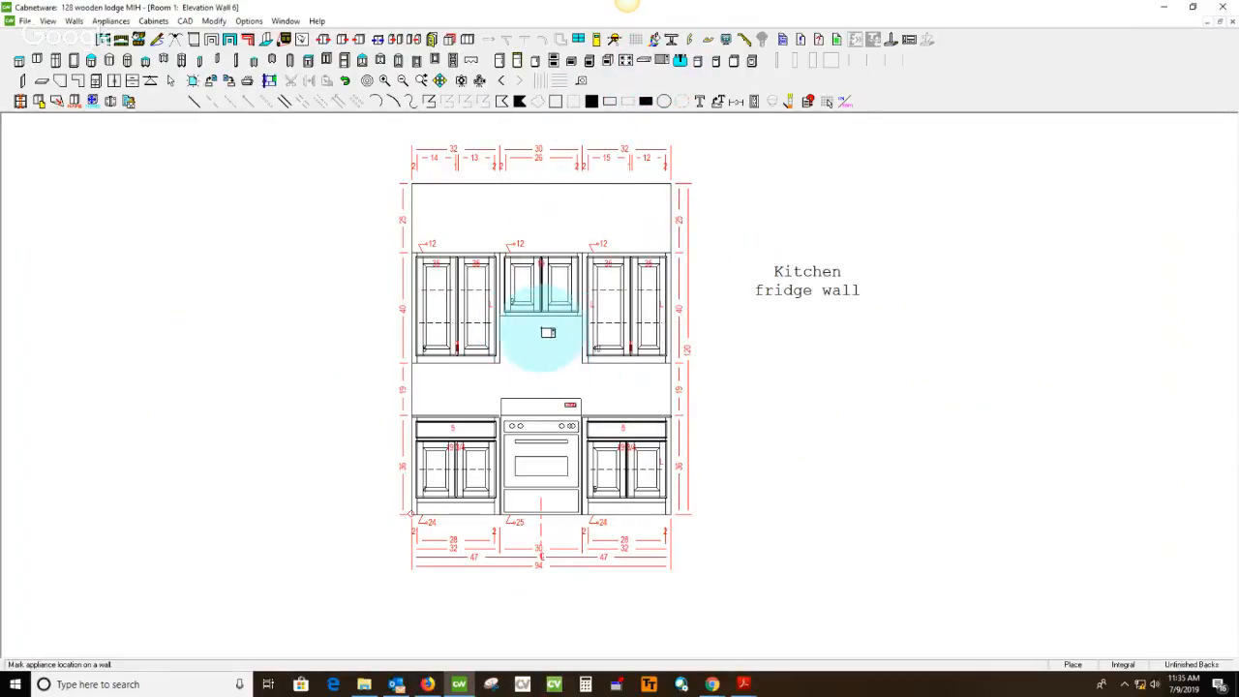
click(538, 331)
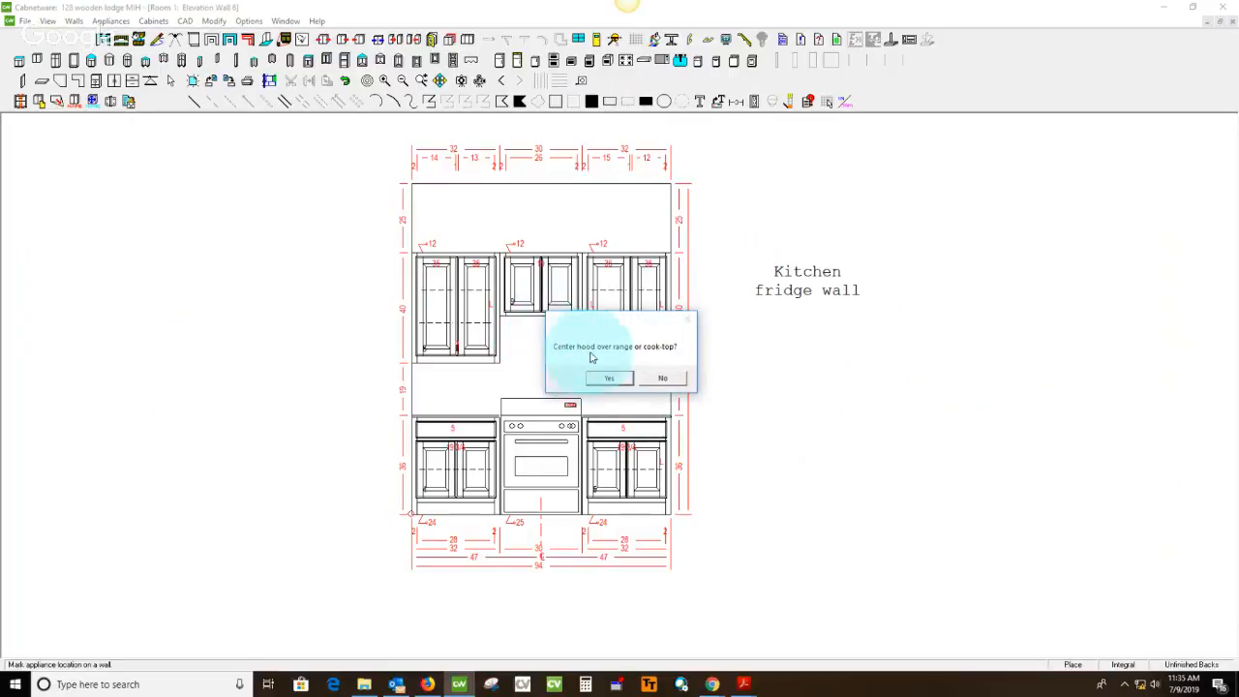
click(616, 377)
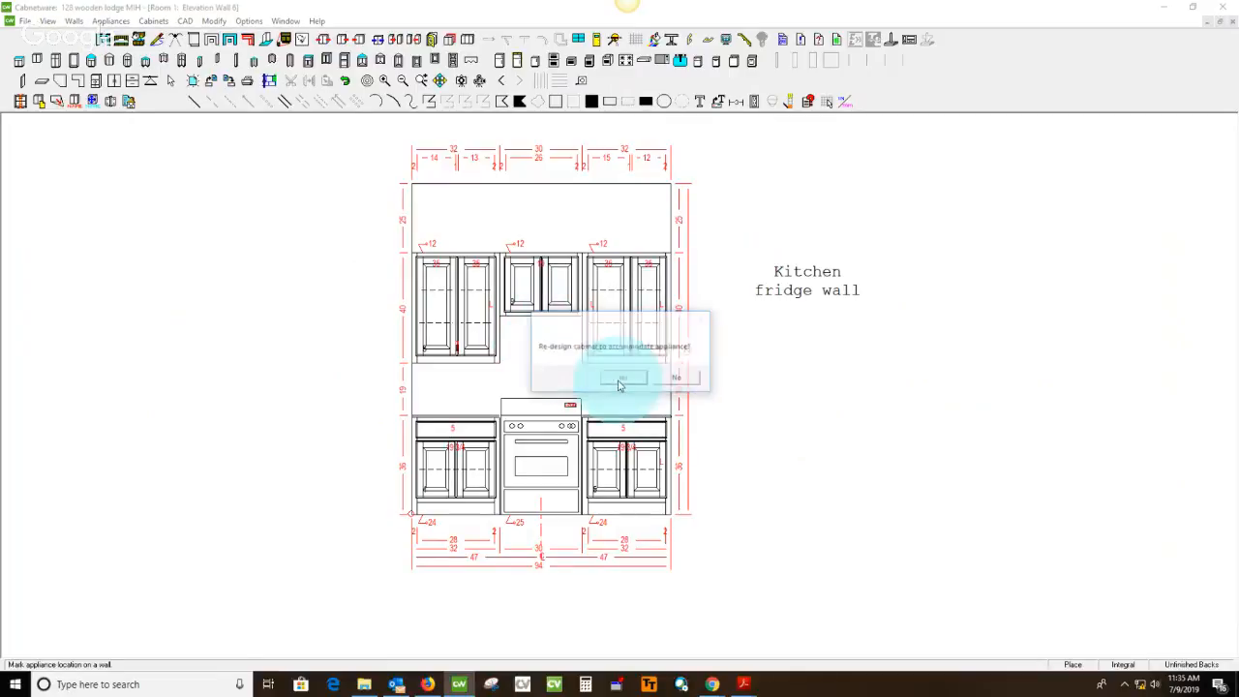
click(678, 378)
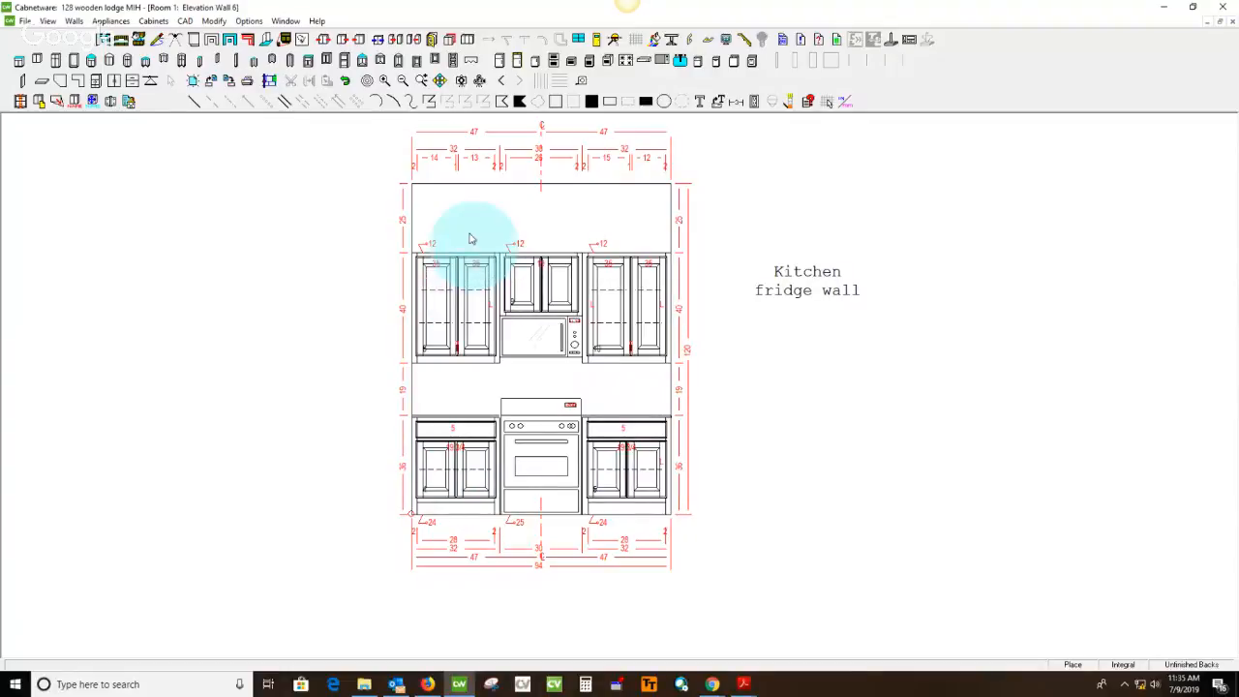
Set the right door section of the left-hand upper cabinet to a width of 13.5, modifying it toward the left
click(479, 290)
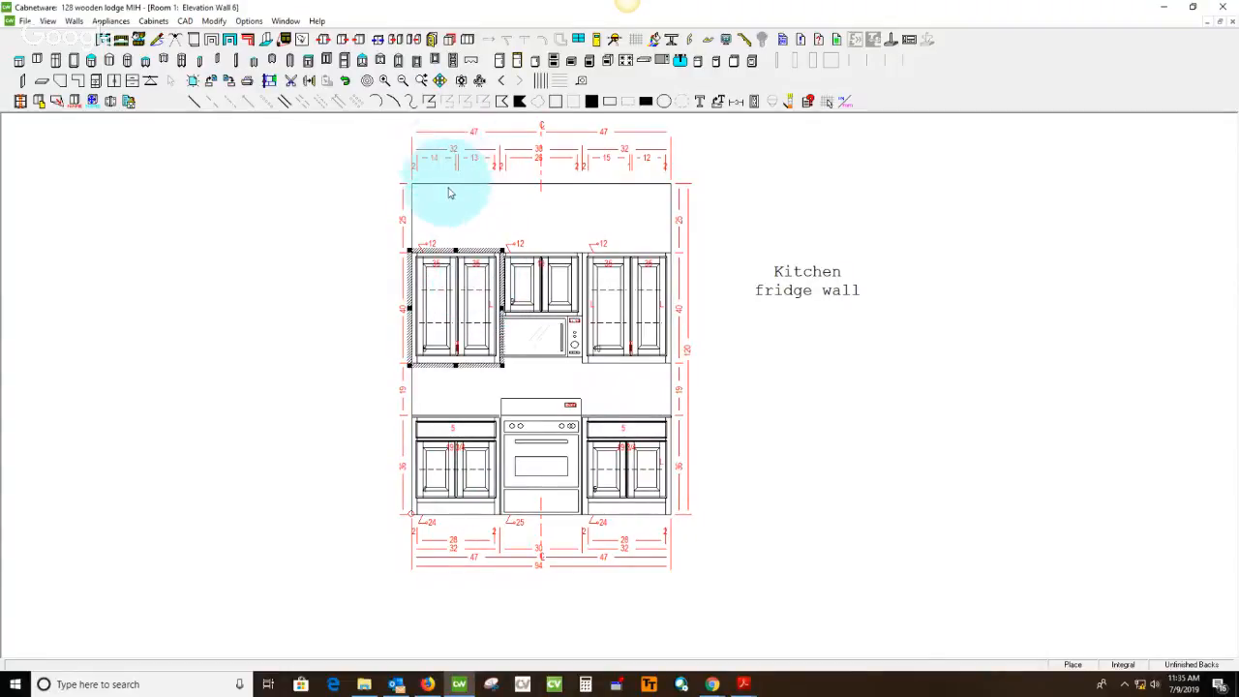
click(481, 284)
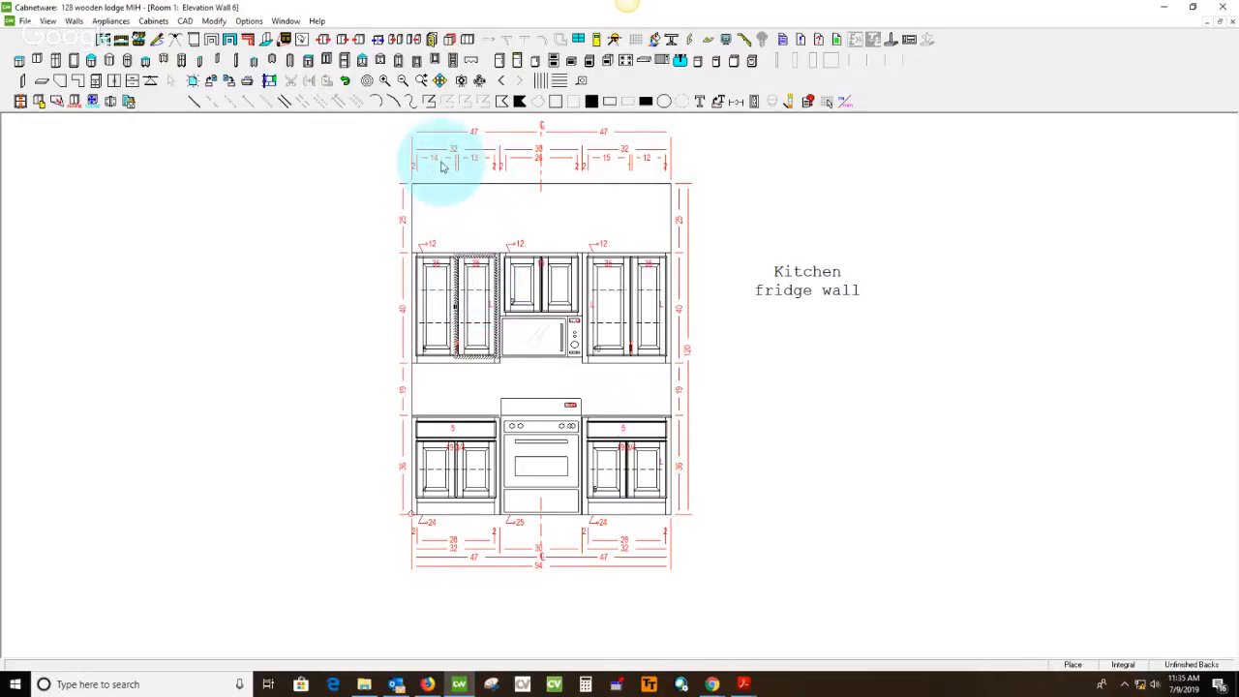
click(481, 285)
double_click(481, 286)
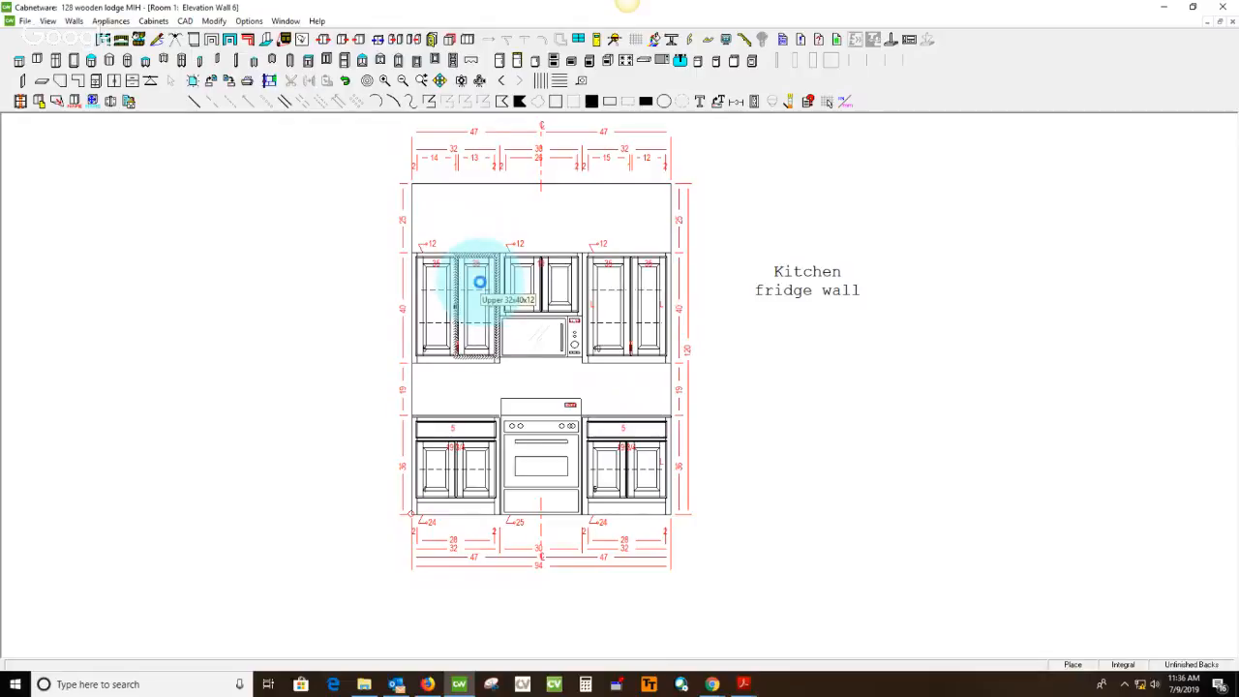
drag(281, 150, 314, 137)
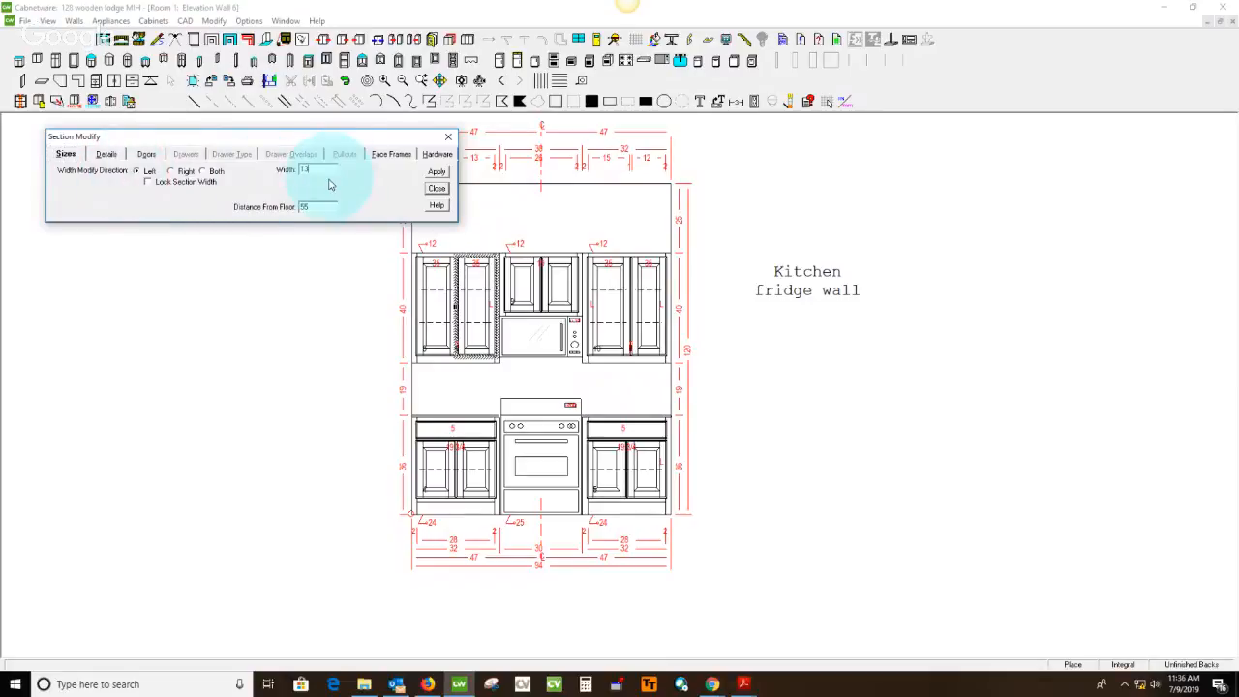
key(Tab)
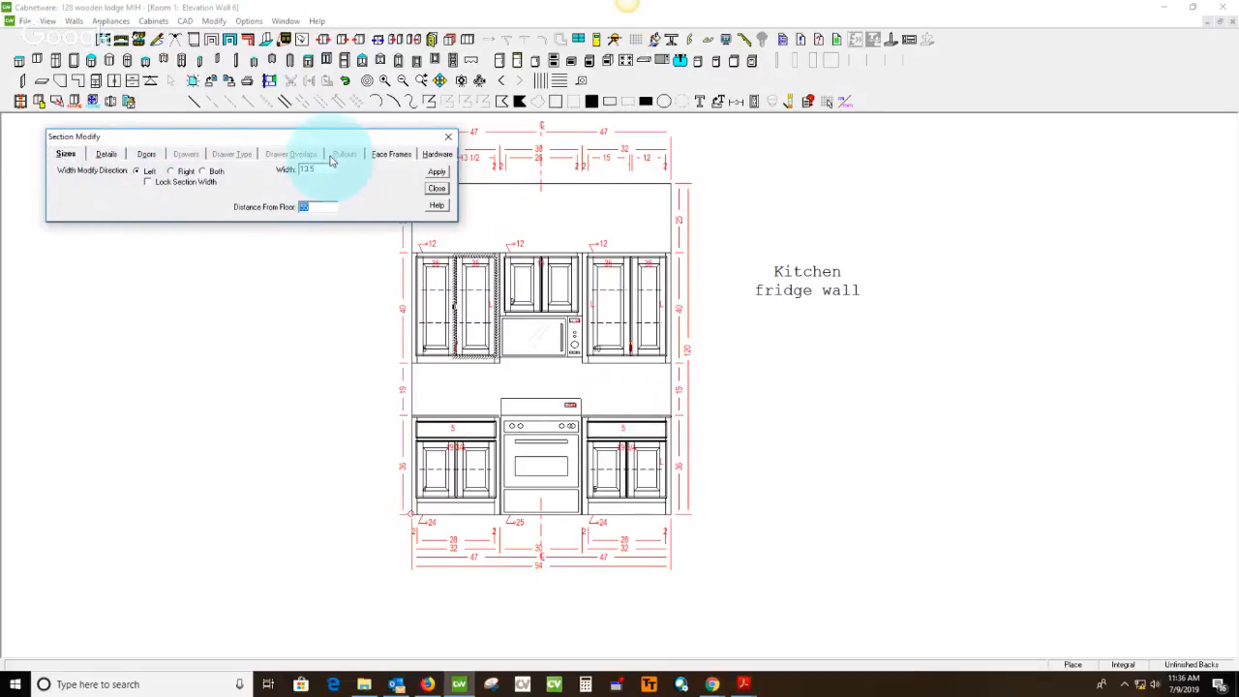
drag(332, 143, 326, 232)
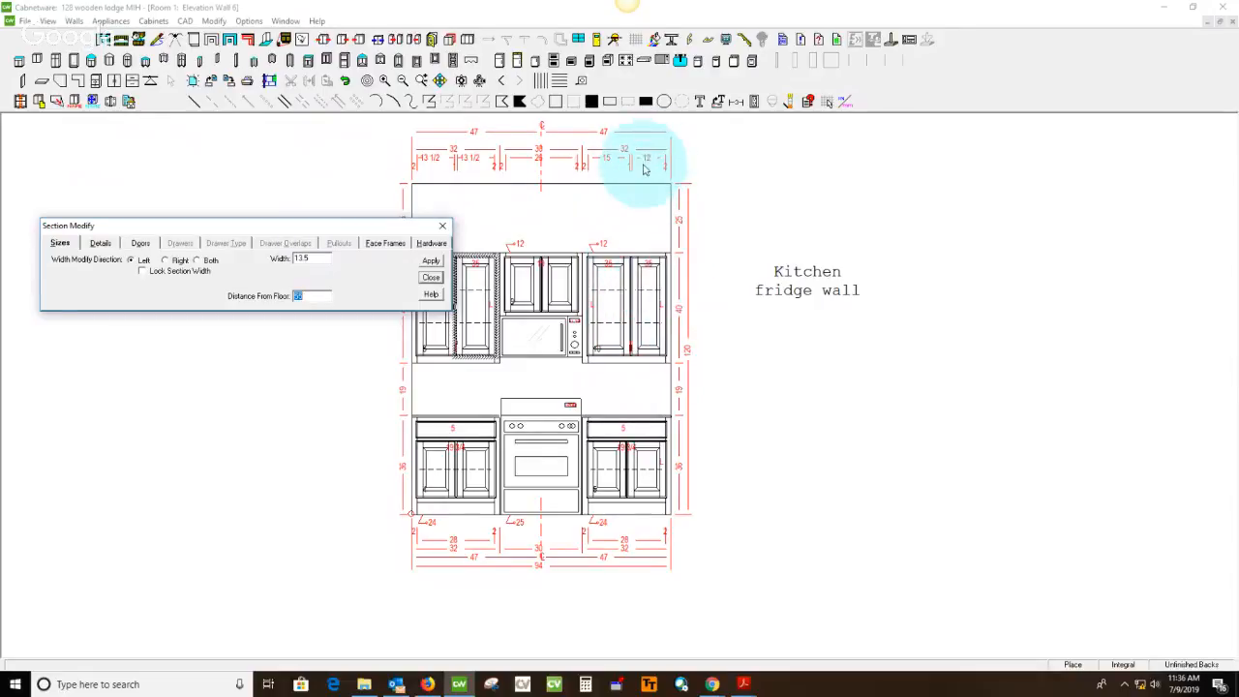
Set the right door section of the right-hand upper cabinet to a width of 13.5, modifying it toward the left
click(657, 302)
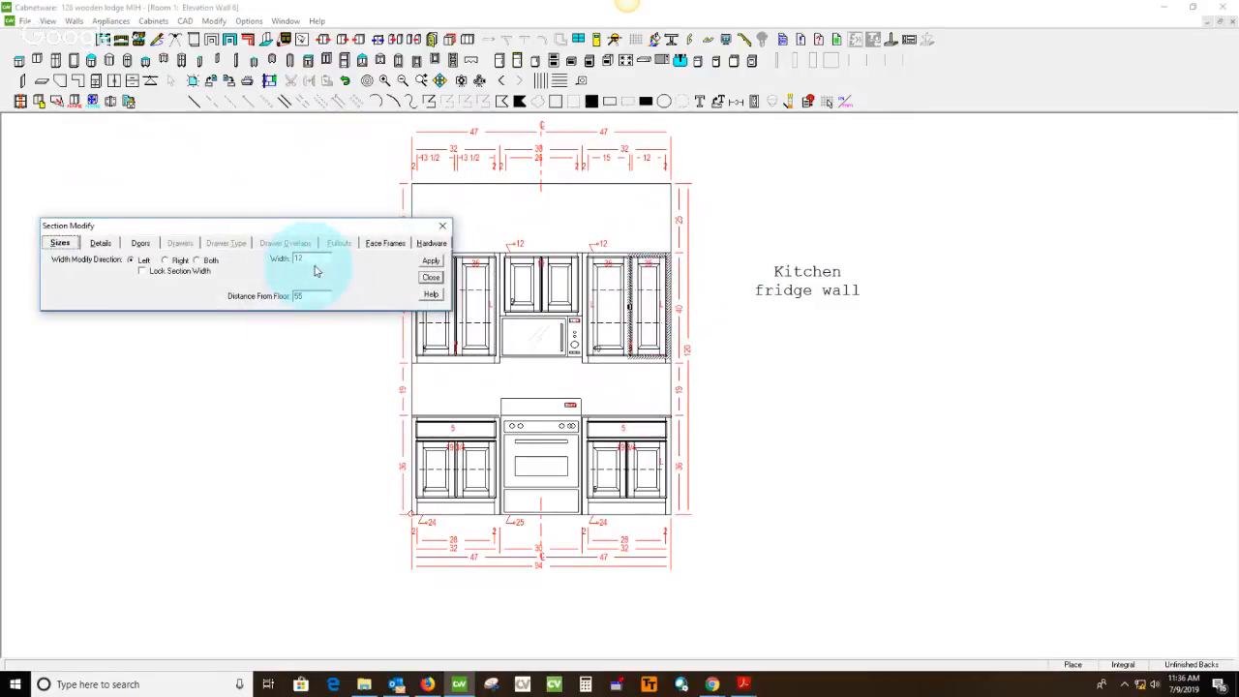
drag(312, 259, 248, 267)
text(13.5)
key(Tab)
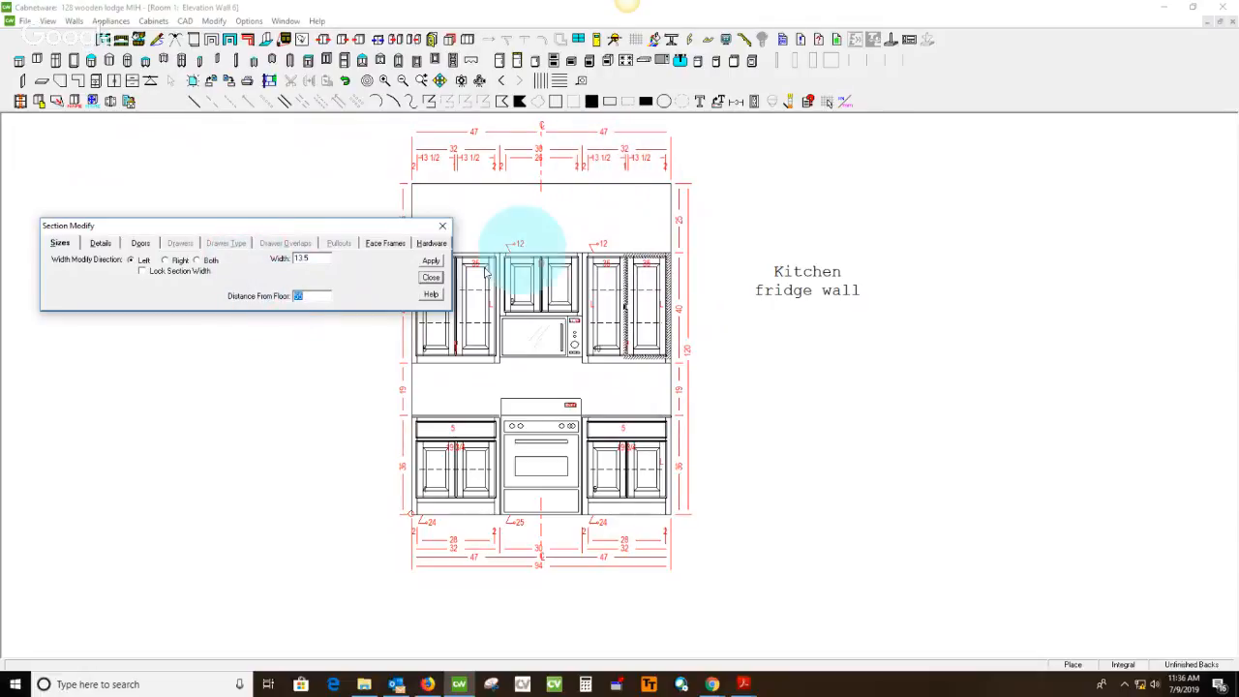
click(431, 277)
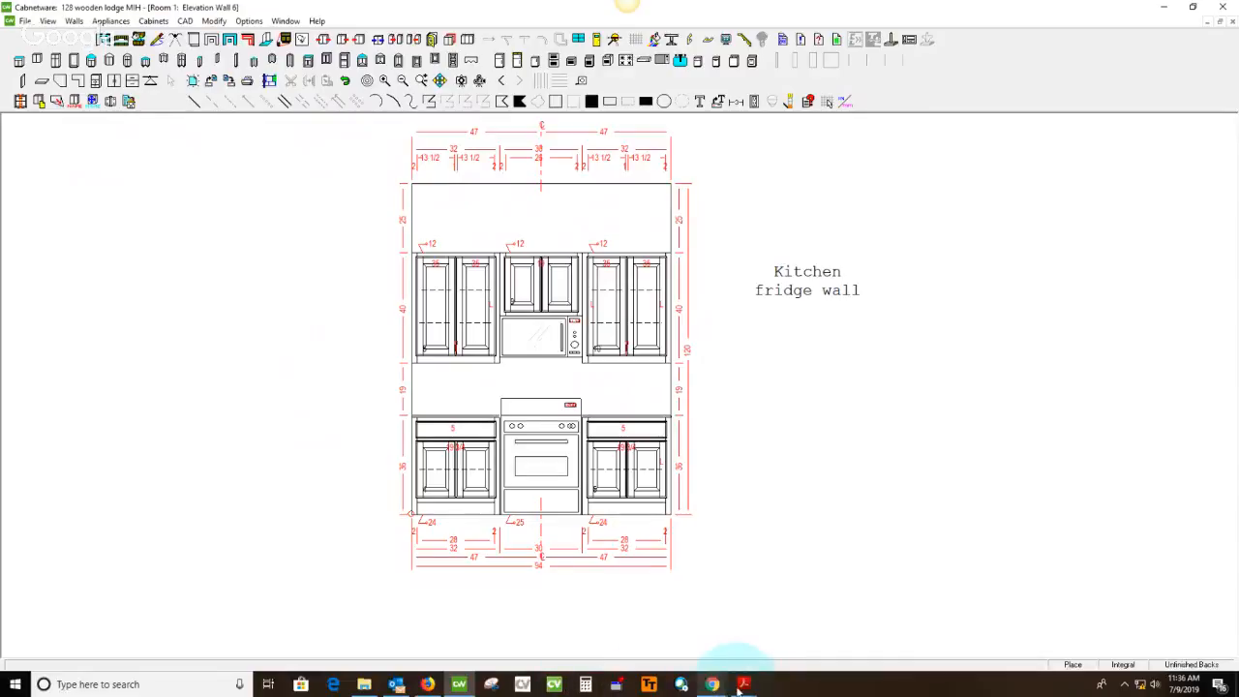
Switch to the catalog drawing PDF in Acrobat Reader and draw a large green check mark over the Wall 6 elevation page
mouse_move(743, 684)
click(695, 610)
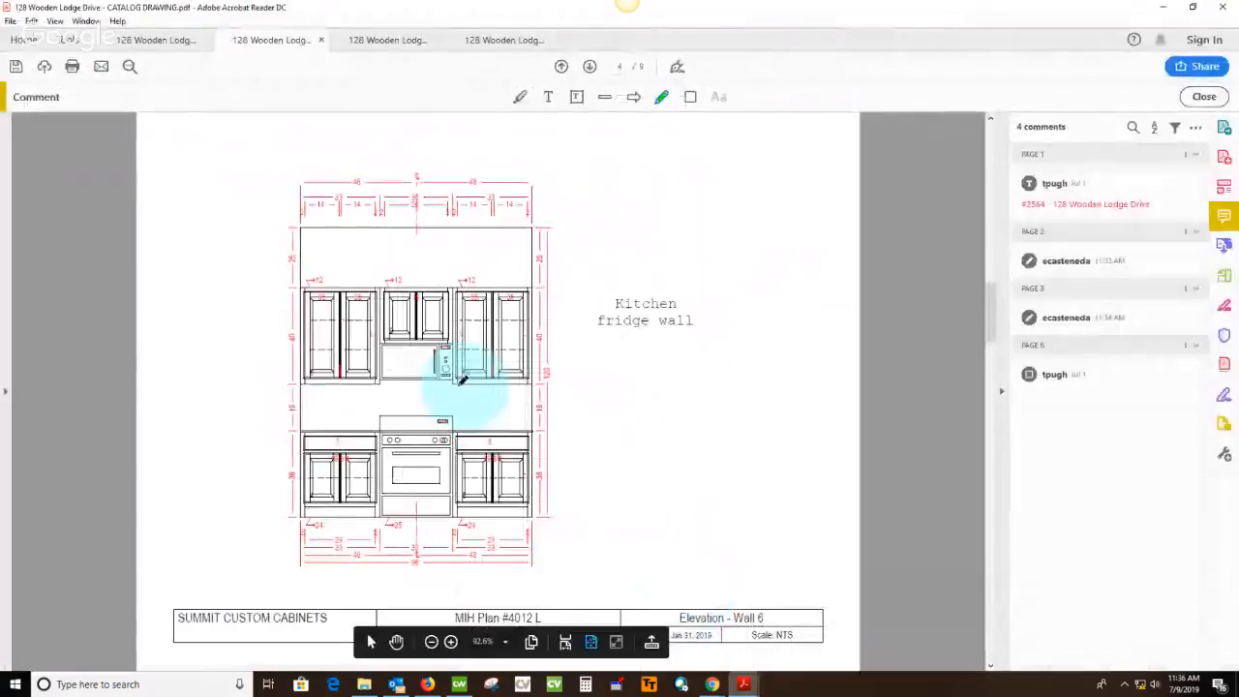
mouse_move(290, 334)
mouse_down()
mouse_move(296, 503)
mouse_move(769, 260)
mouse_up()
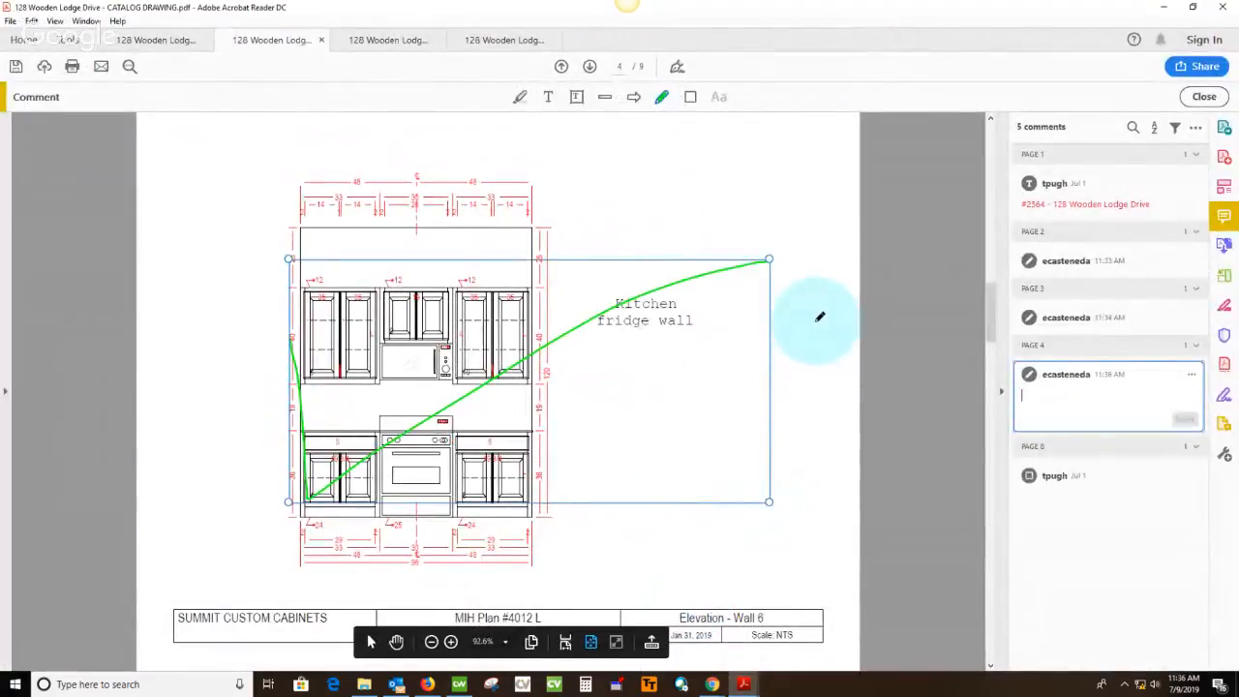
scroll(819, 316, down, 3)
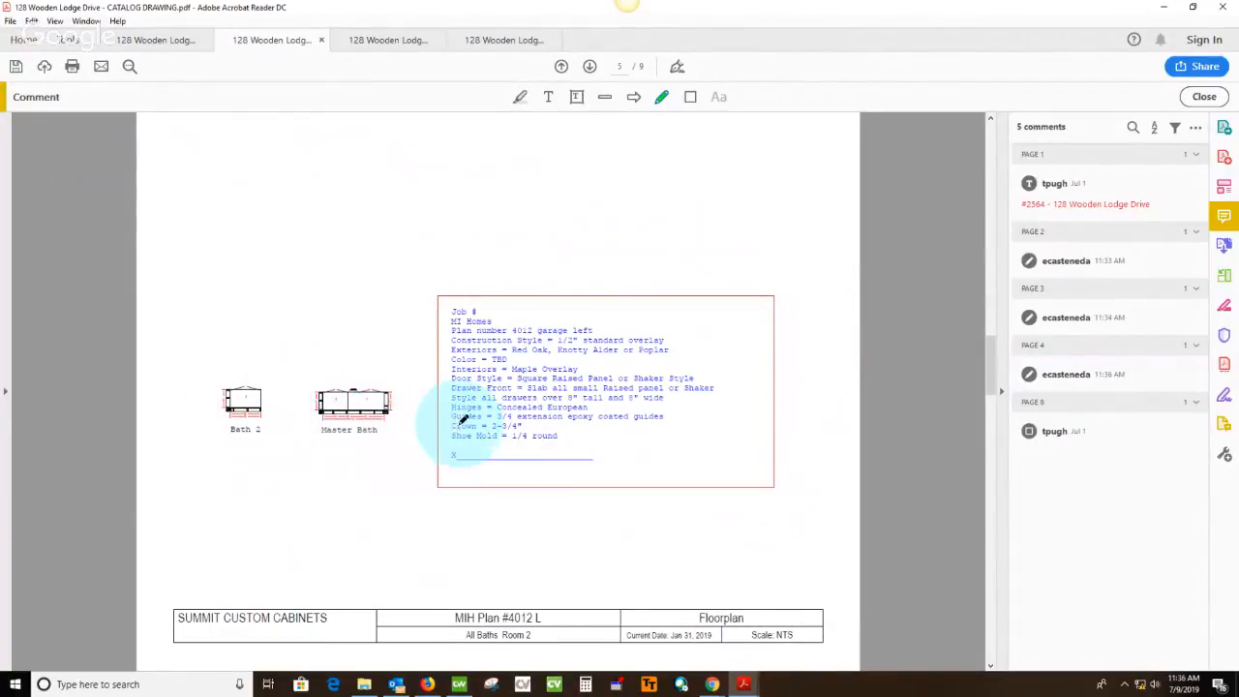
Switch back to Cabnetware, display the Kitchen floor plan and copy its job specification text
click(461, 686)
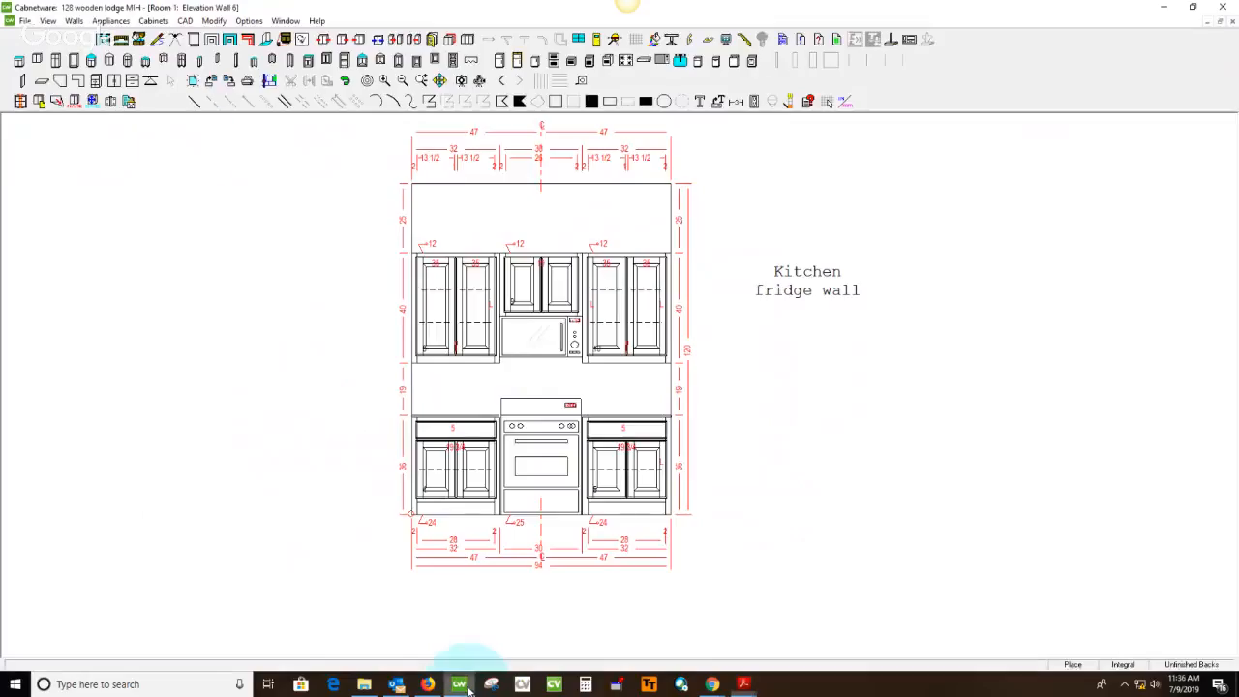
click(103, 41)
click(588, 245)
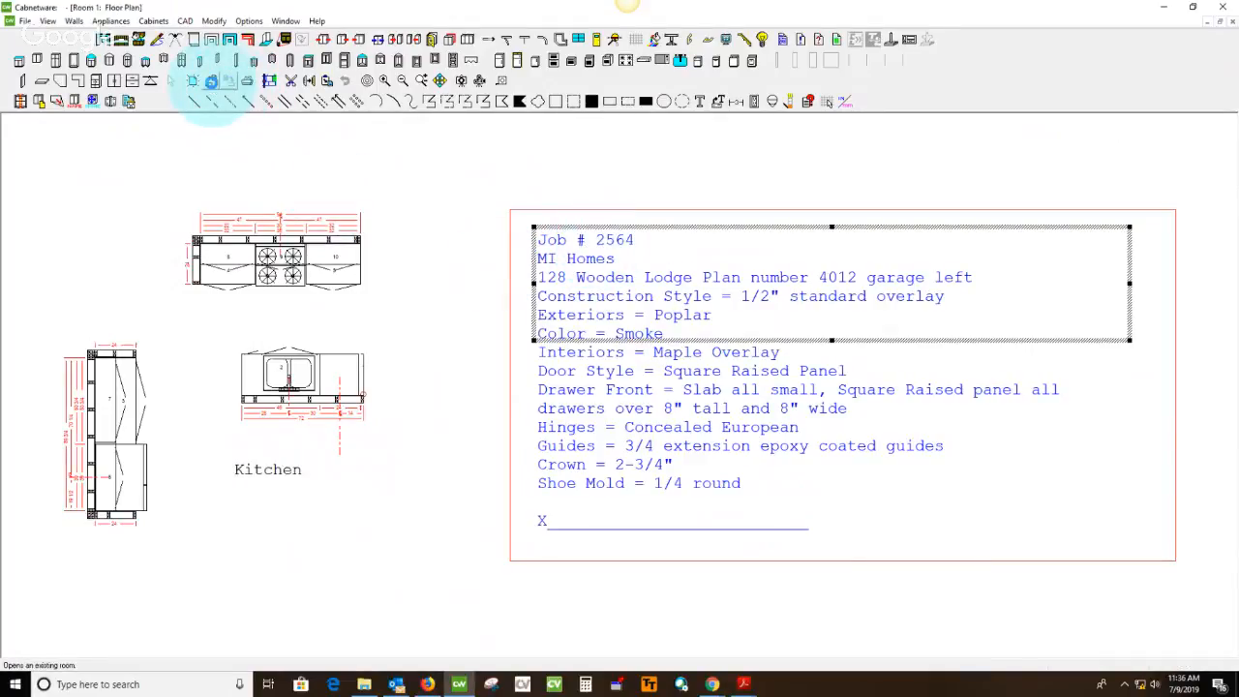
click(211, 82)
click(462, 390)
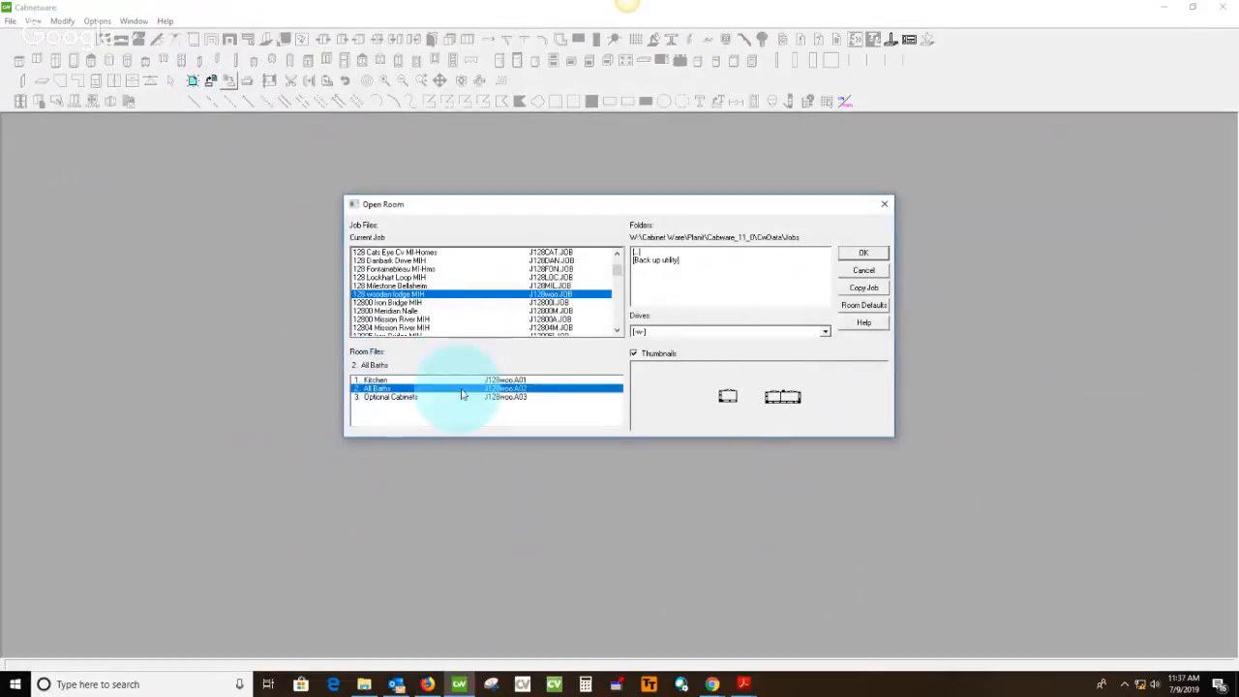
click(863, 258)
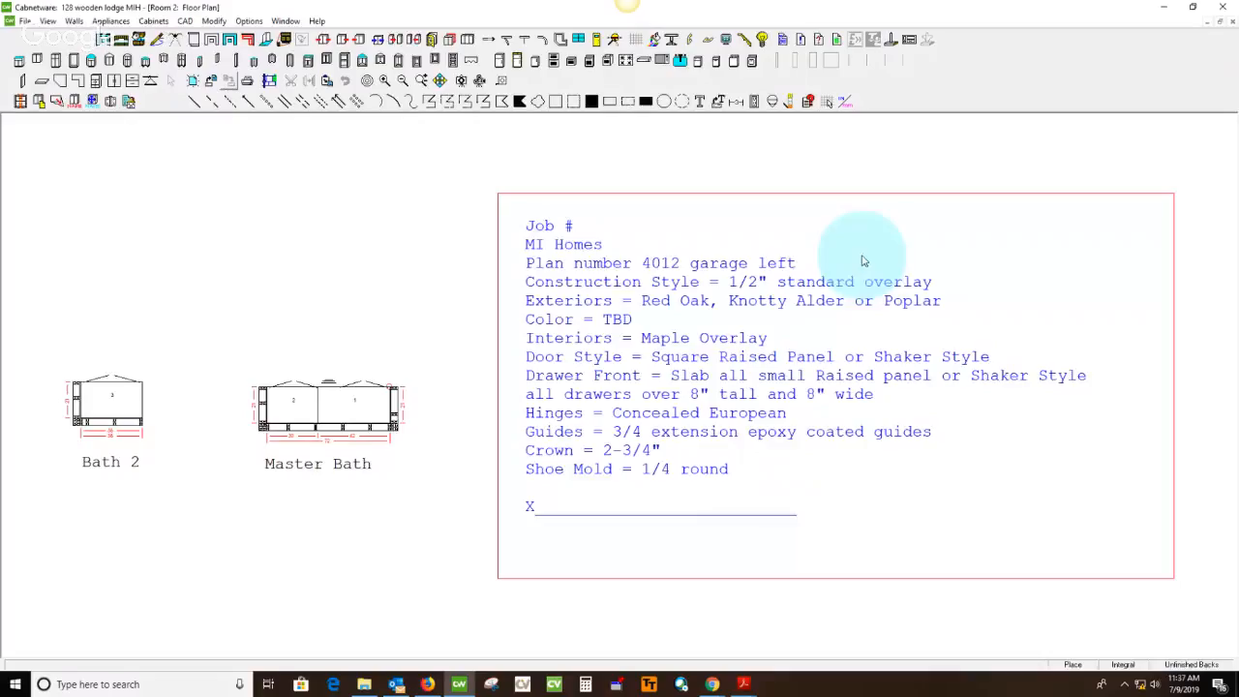
Replace the specification text on the All Baths floor plan with the text copied from the Kitchen, inside the red frame
click(550, 231)
click(551, 232)
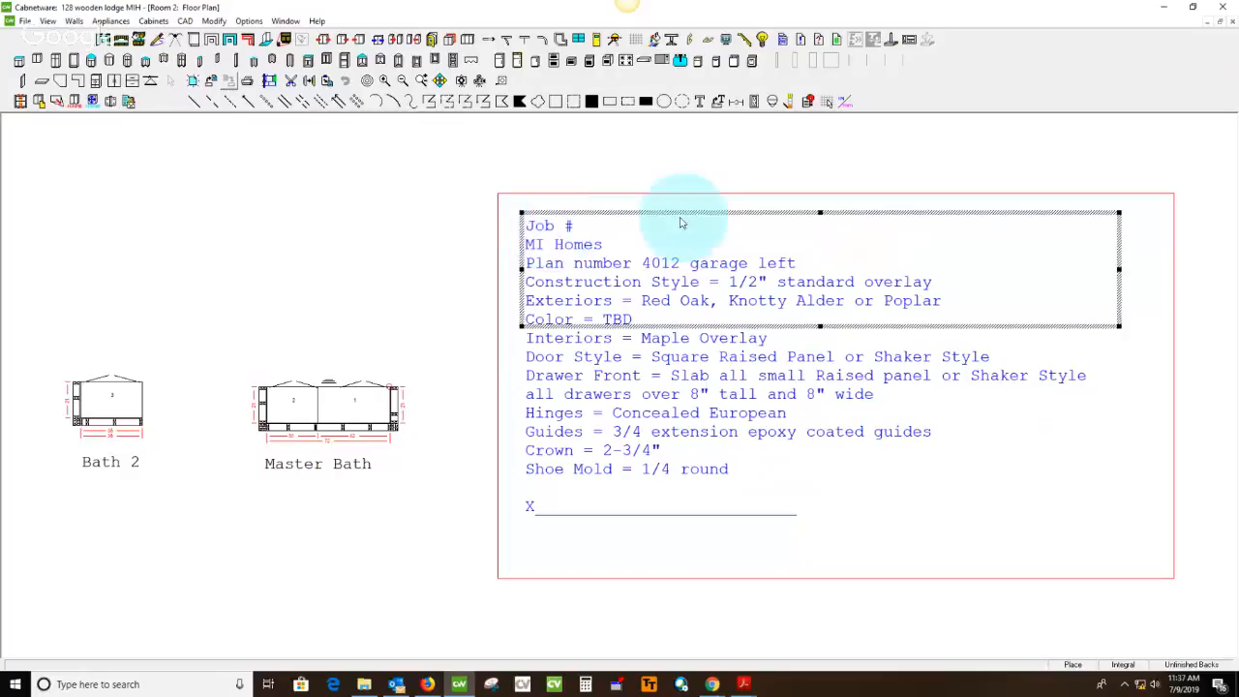
click(732, 242)
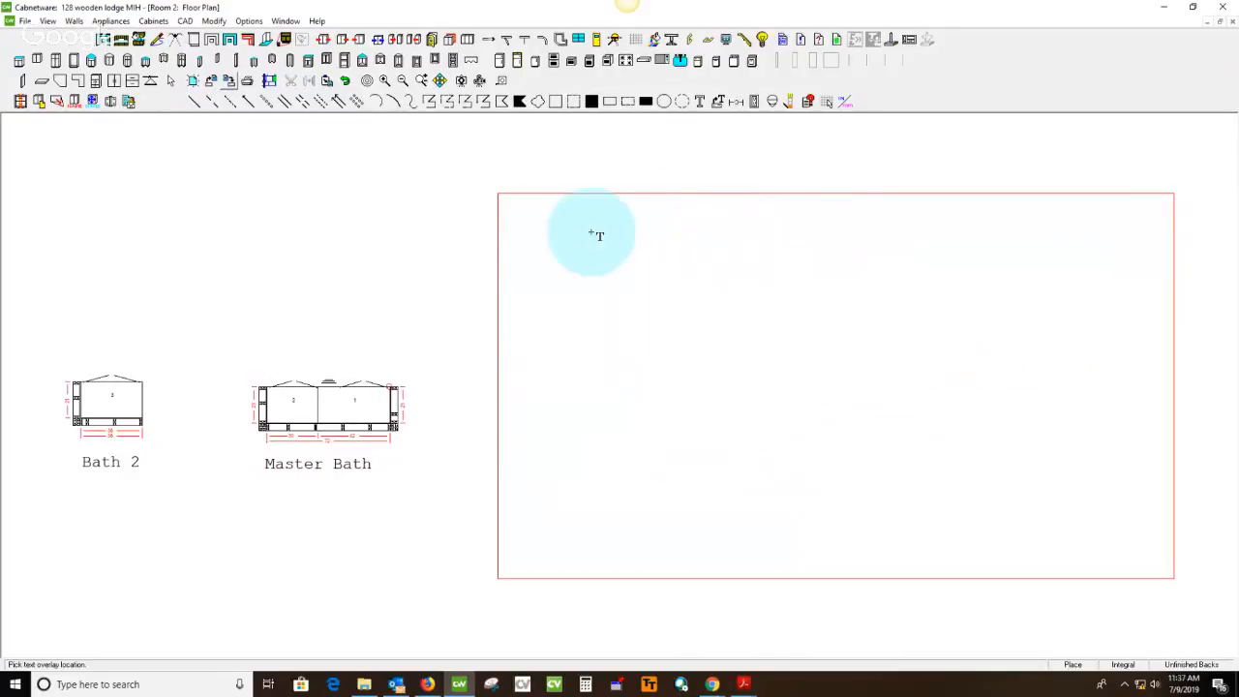
click(533, 215)
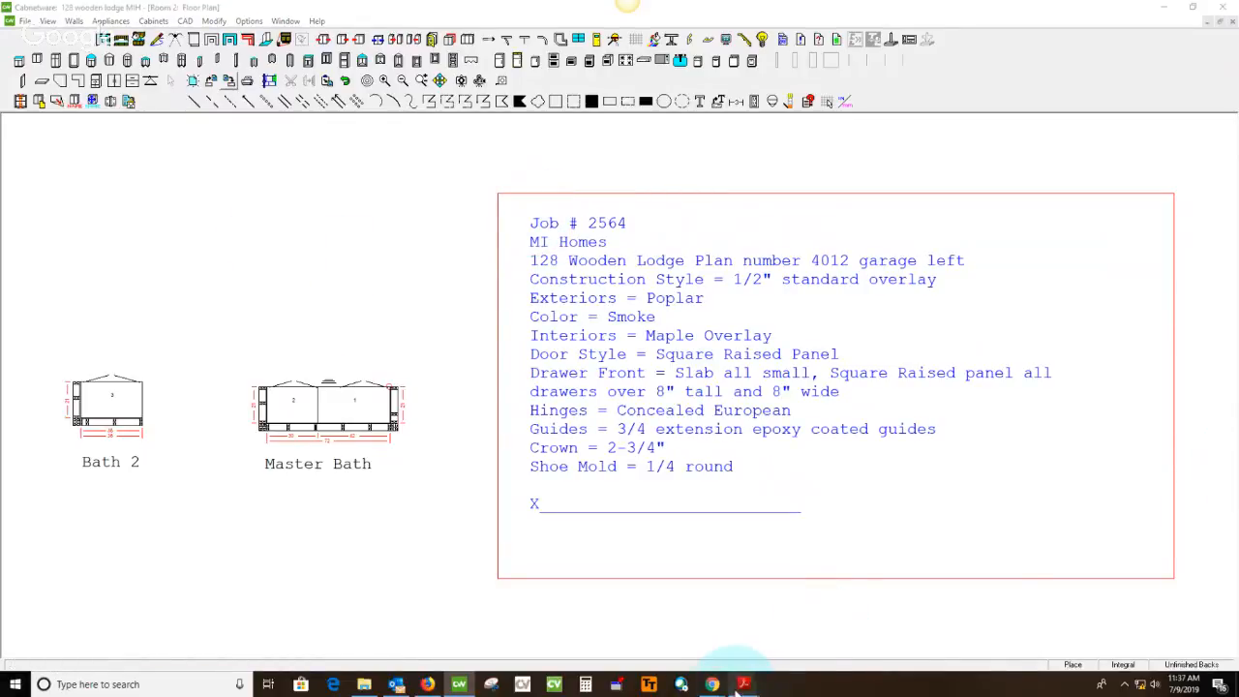
In the spec sheet PDF in Acrobat Reader, strike through the Kitchen and Island room names and their Smoke finishes in green
mouse_move(744, 685)
click(953, 590)
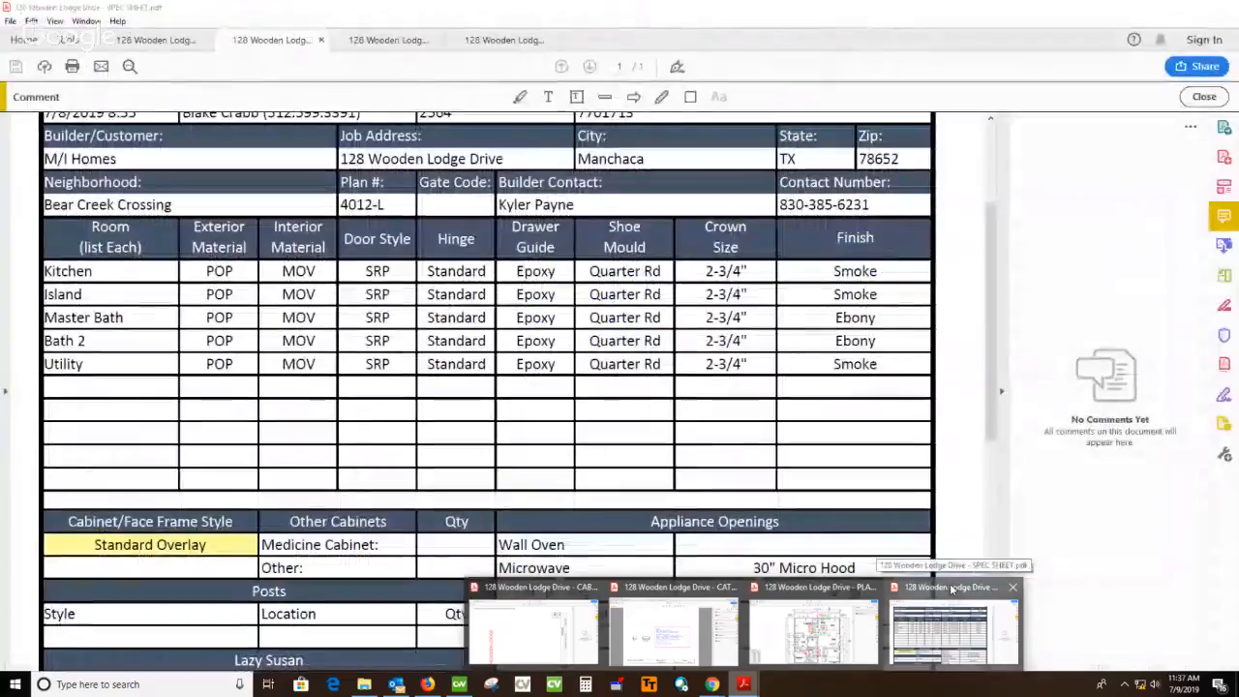
click(662, 97)
drag(830, 271, 896, 272)
drag(830, 294, 913, 294)
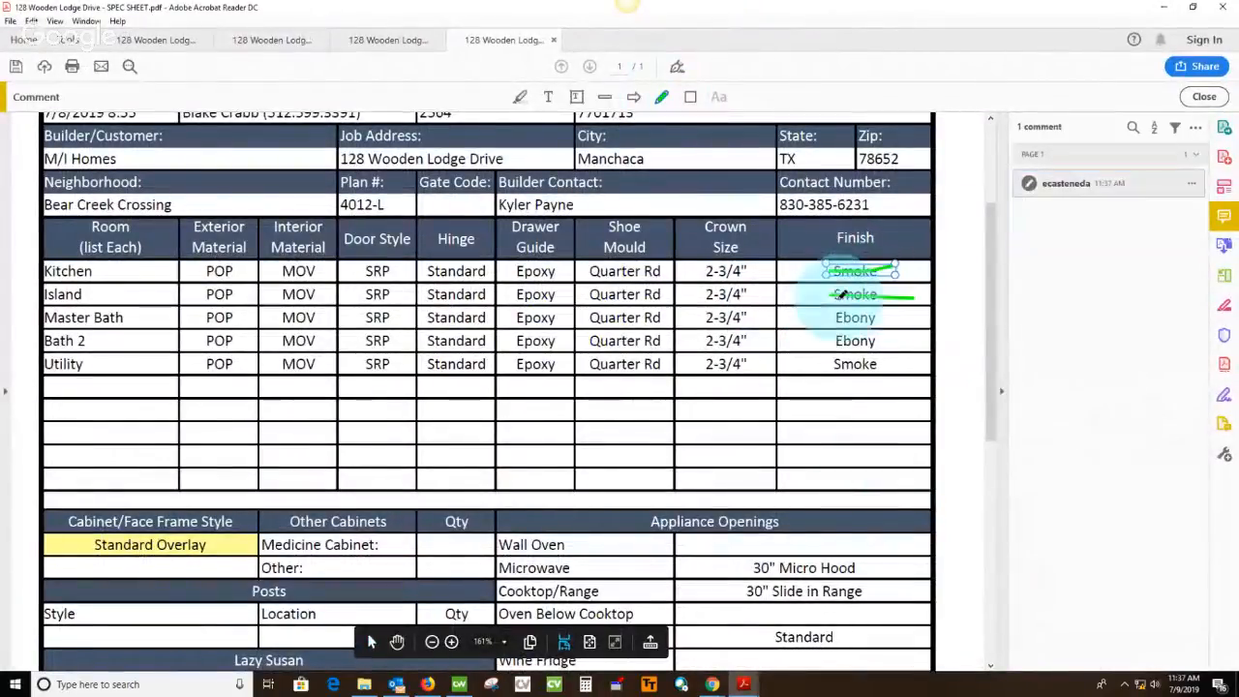
drag(44, 271, 110, 296)
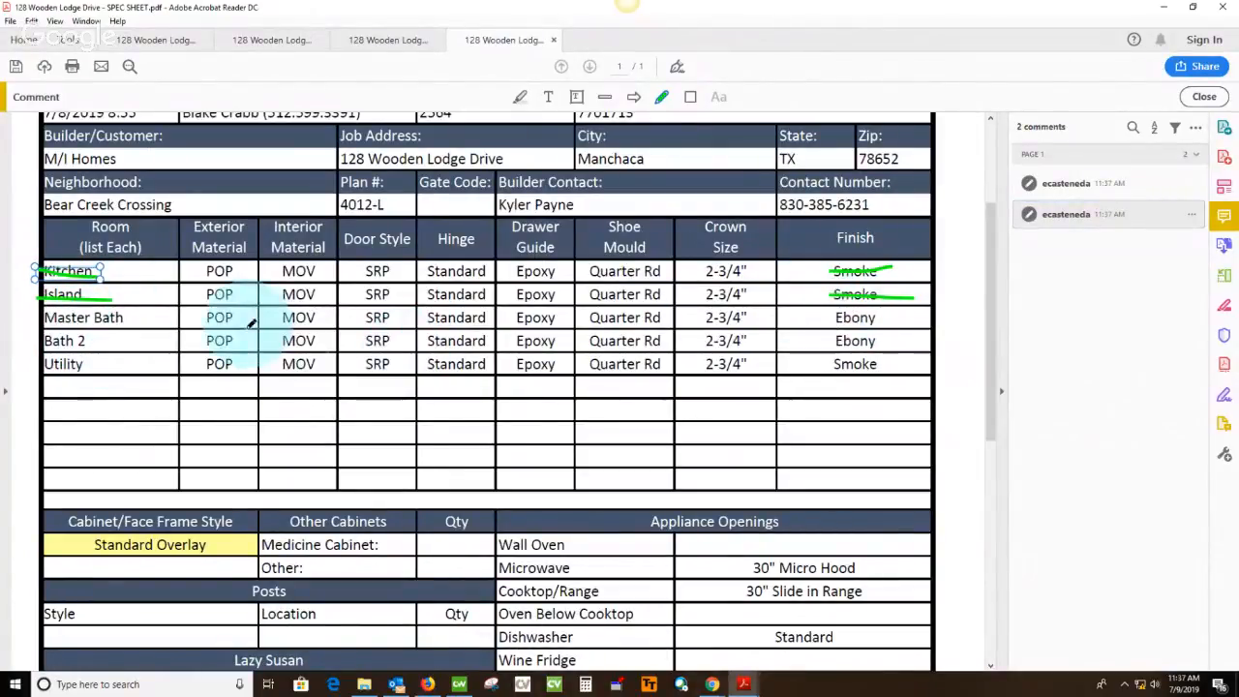
Switch back to Cabnetware and change the color in the All Baths specification text to Ebony
click(1163, 7)
double_click(581, 235)
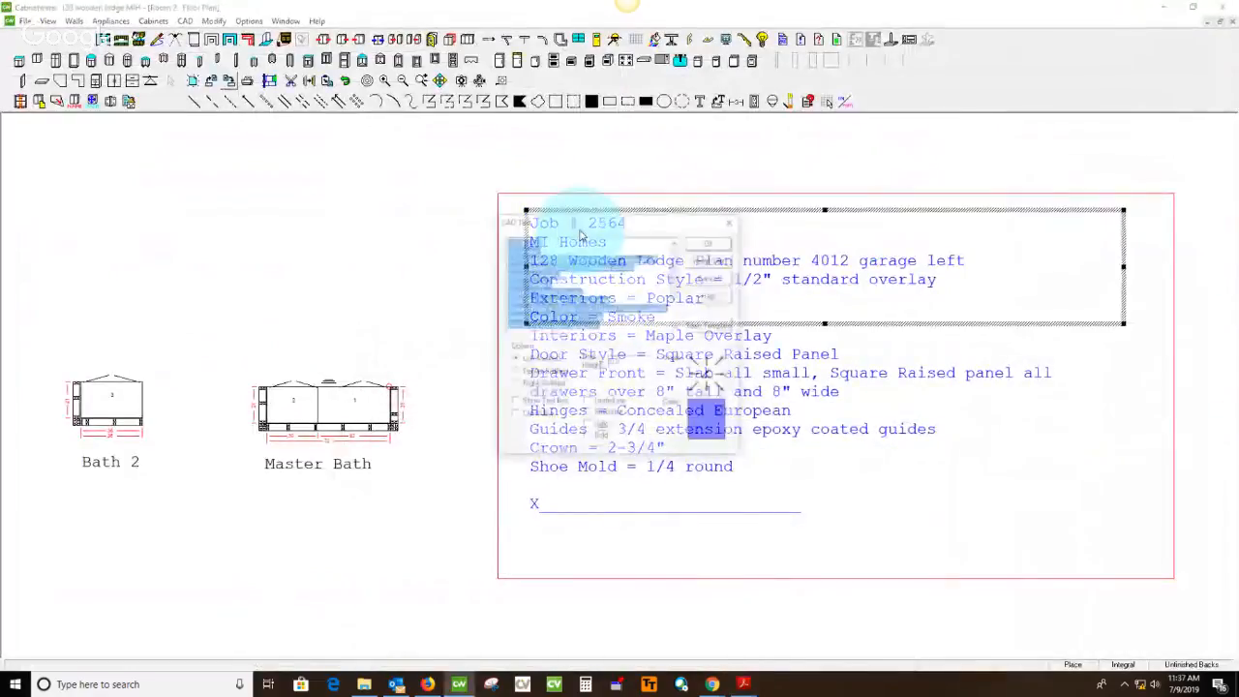
double_click(538, 283)
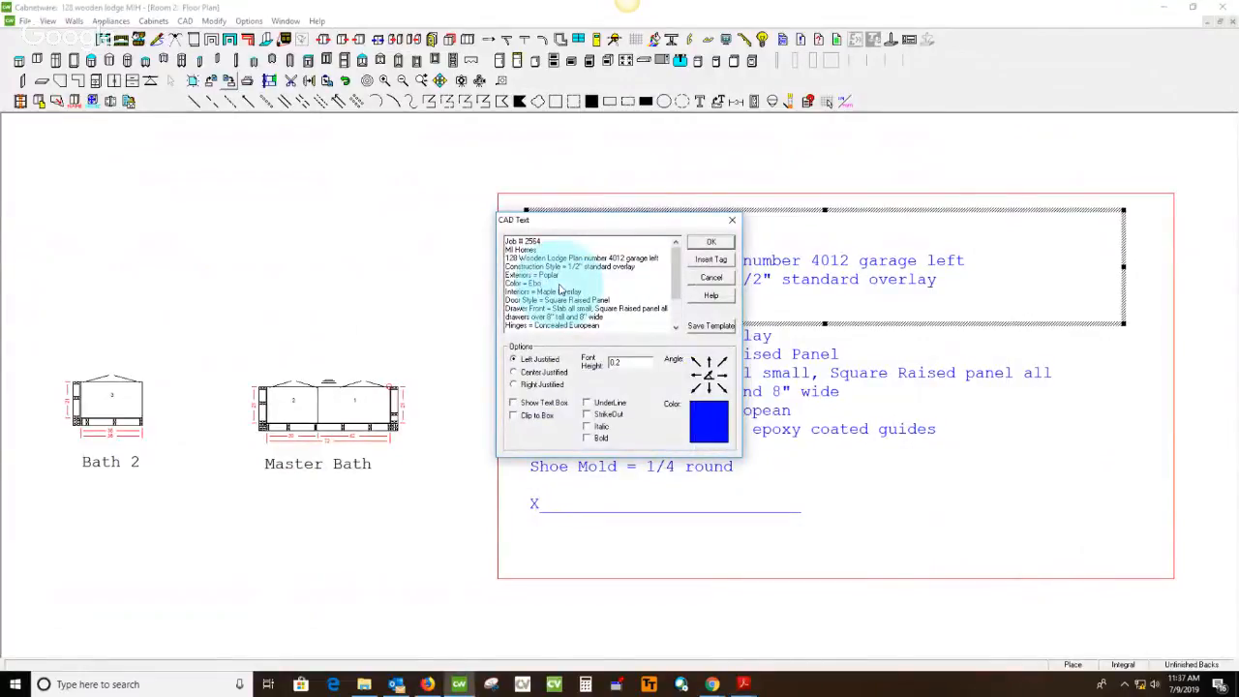
click(711, 239)
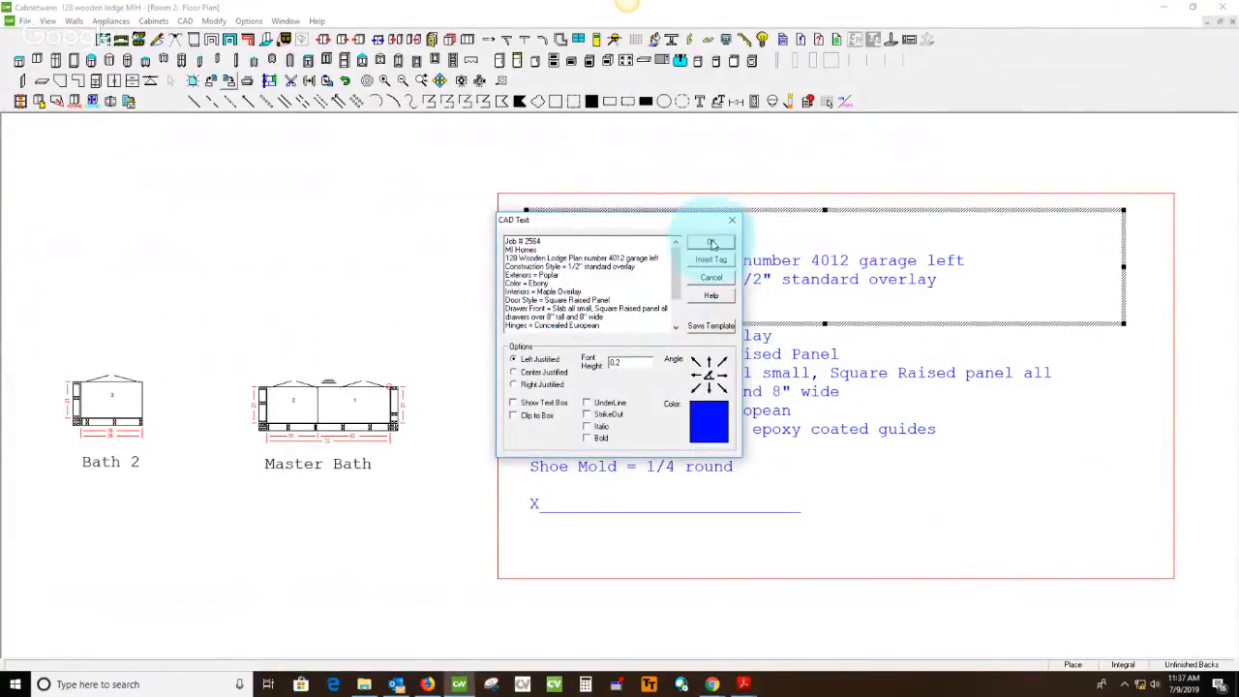
click(217, 224)
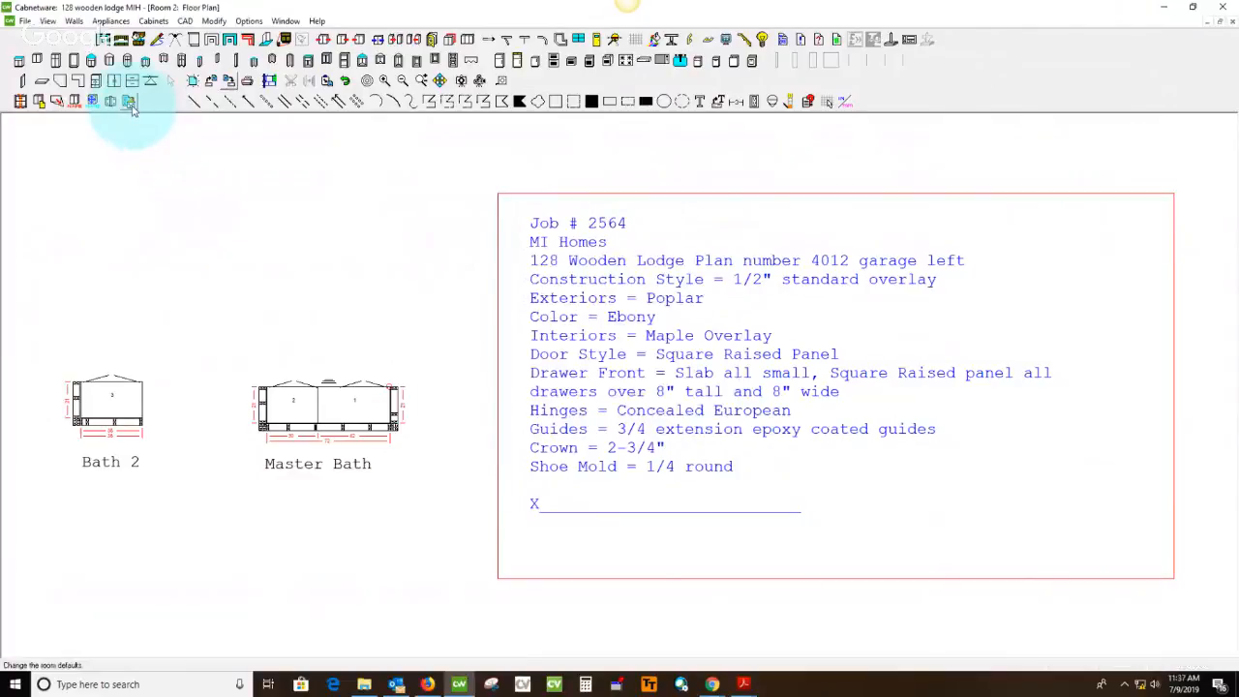
In the All Baths room defaults, set both the drawer slides and the pullout slides to BLUM 18 inch 3/4 Epoxy
click(132, 110)
drag(632, 184, 324, 173)
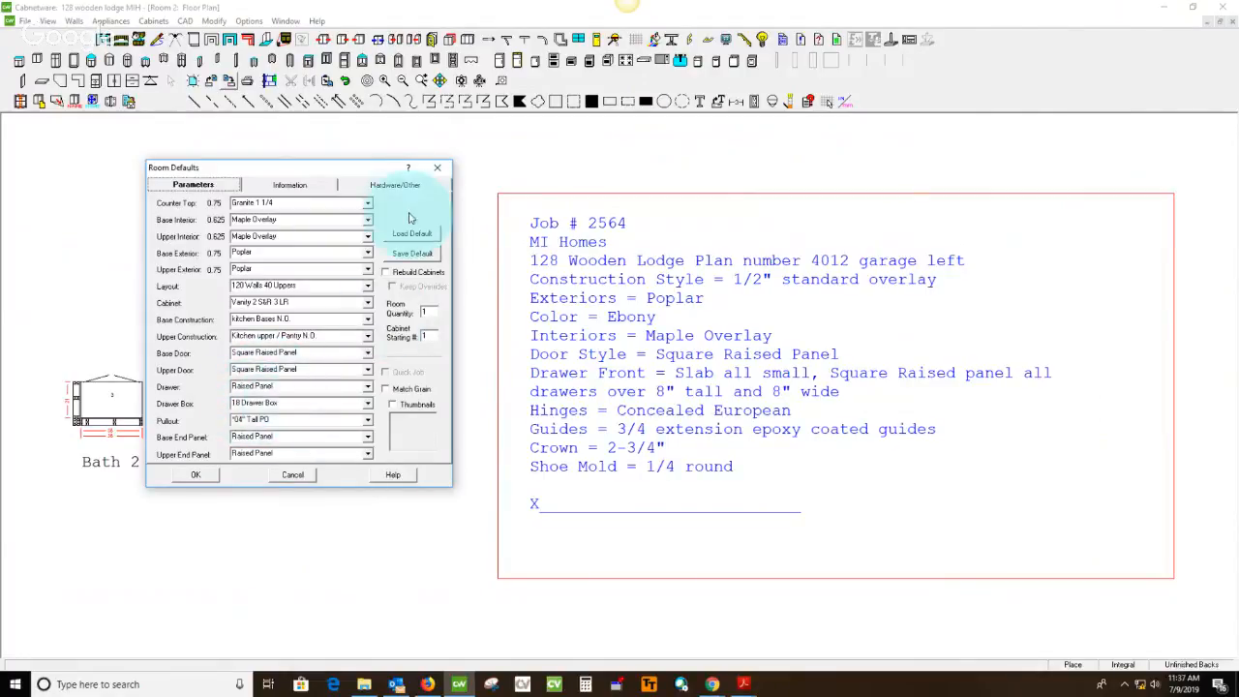
click(397, 185)
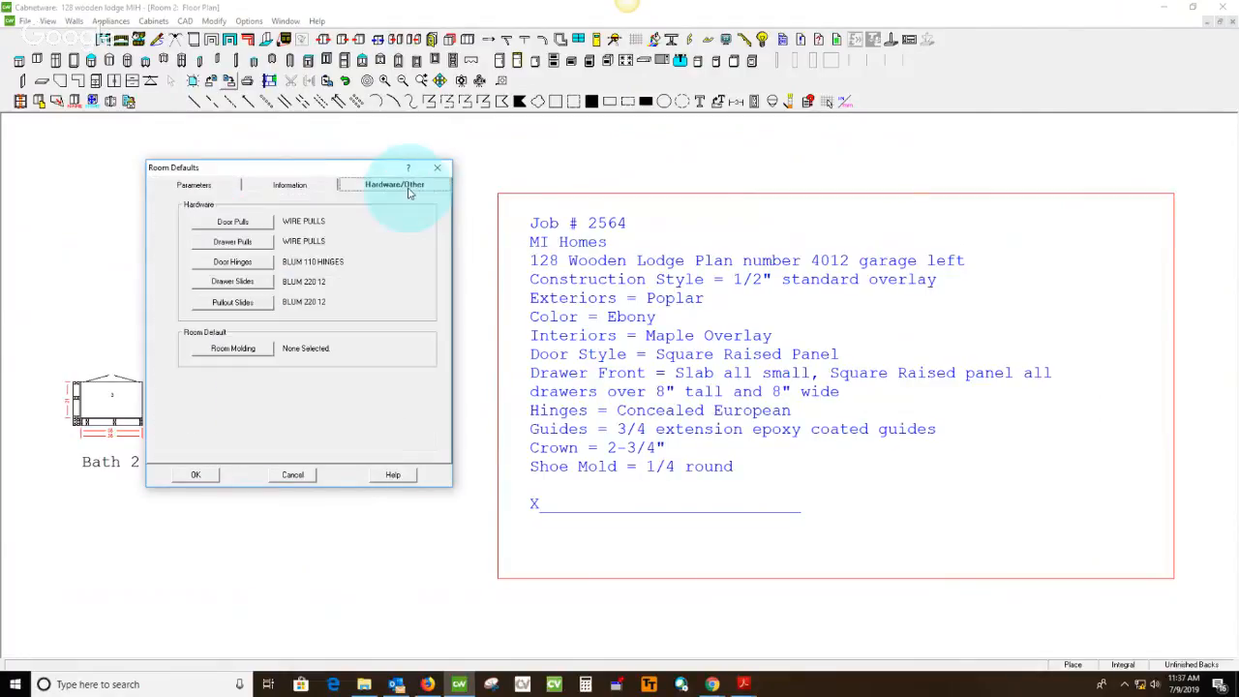
click(234, 282)
click(602, 313)
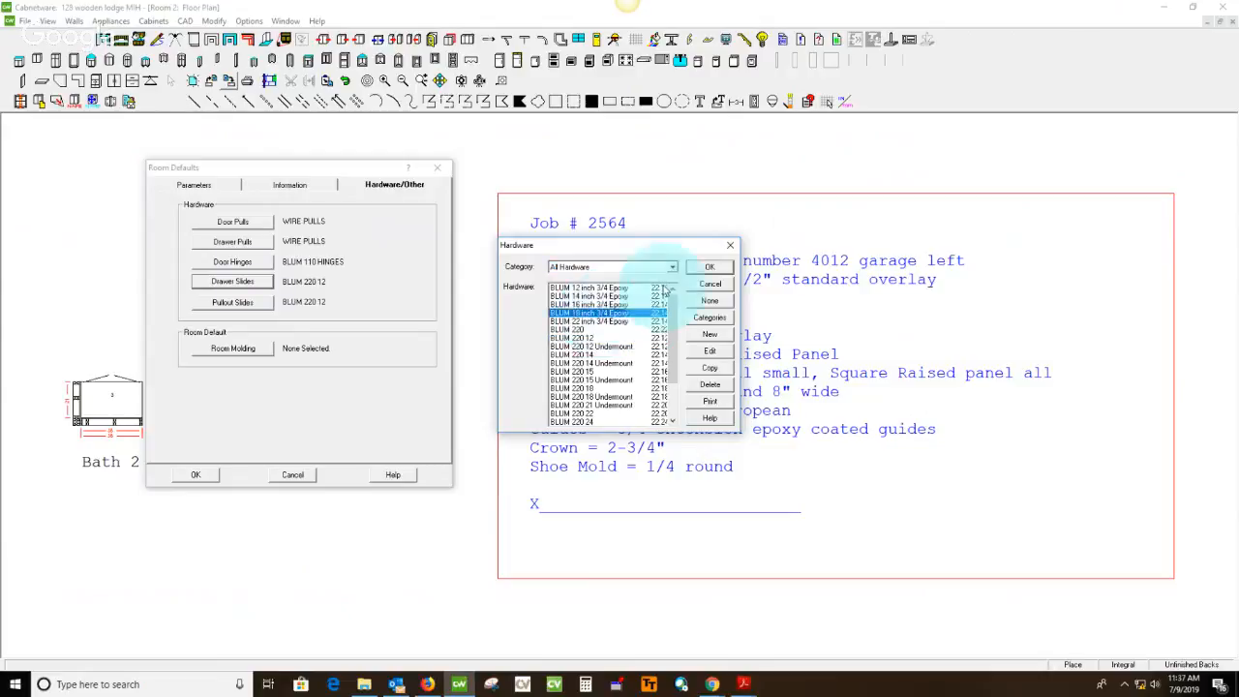
click(710, 266)
click(235, 303)
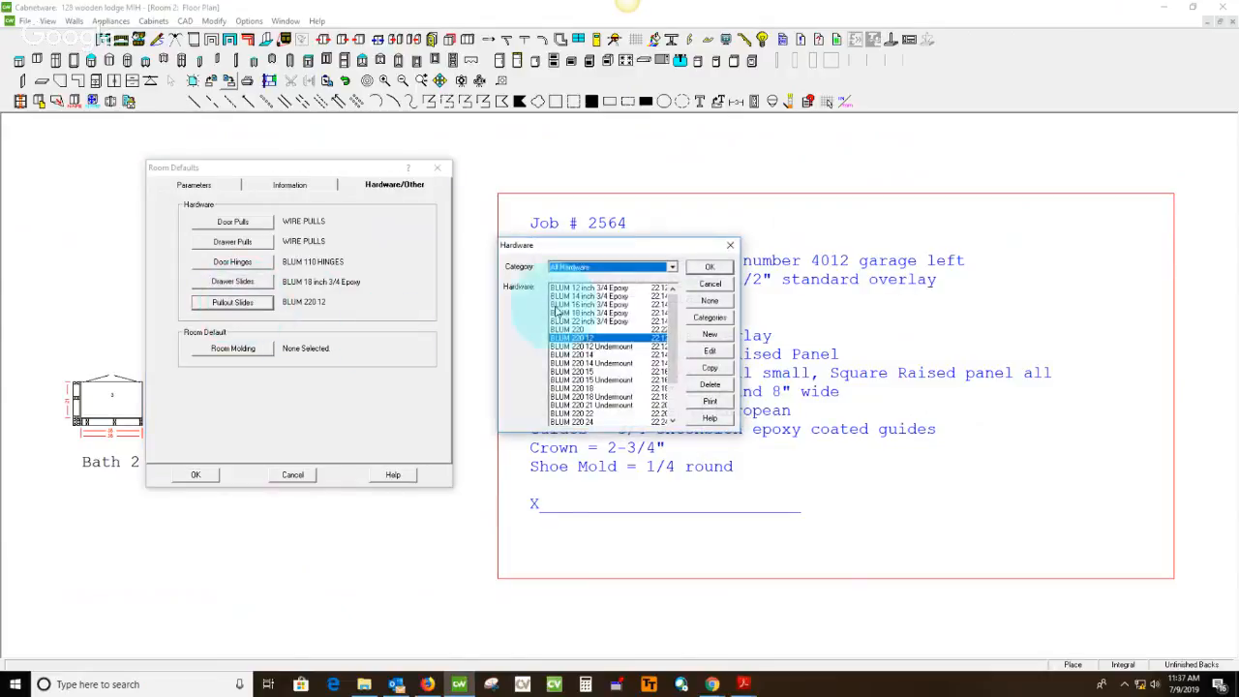
click(602, 313)
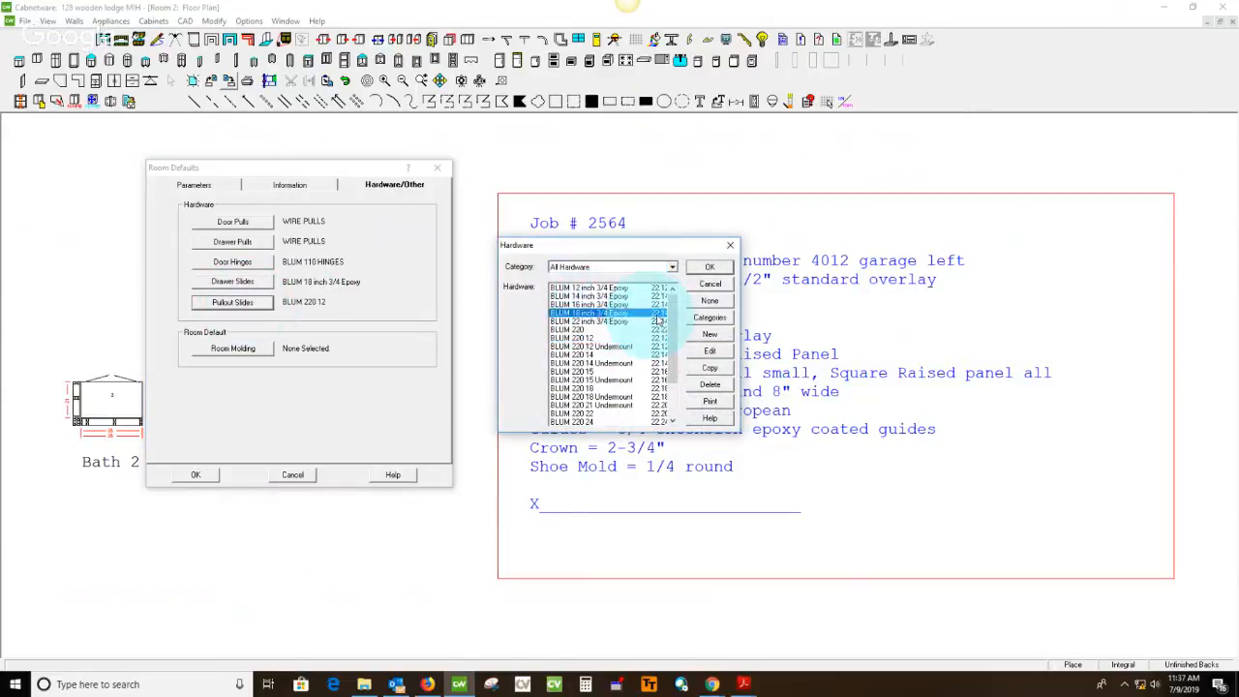
click(722, 271)
click(195, 477)
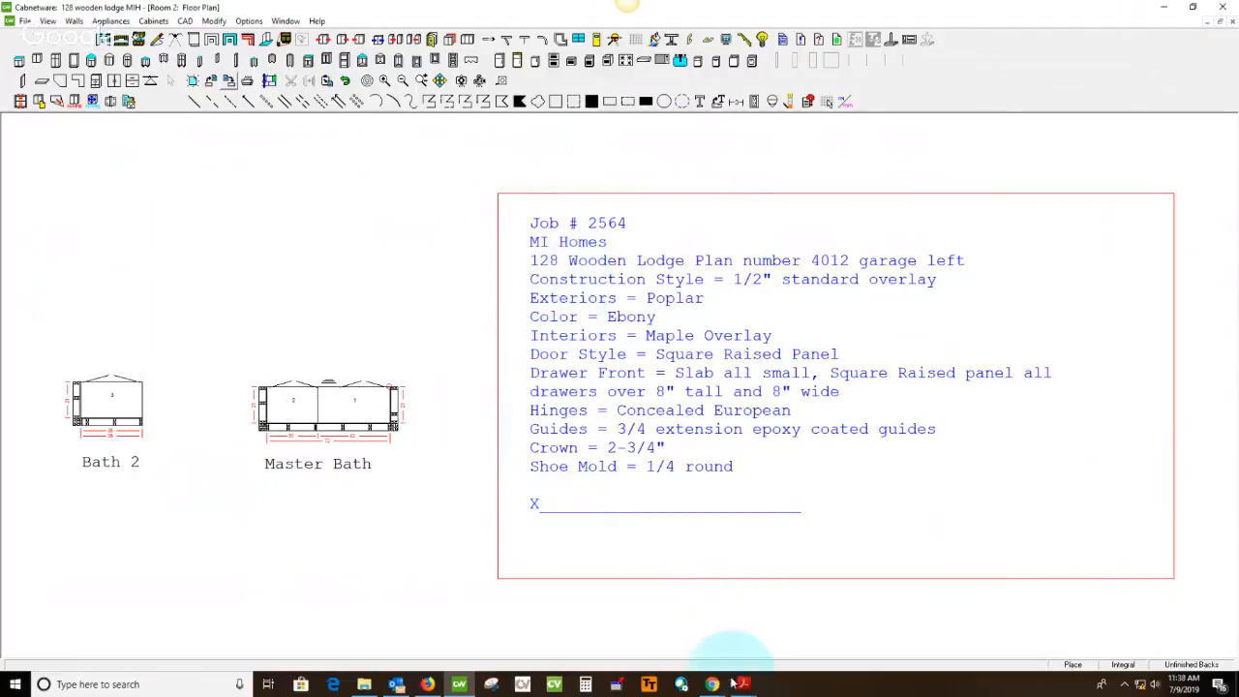
In the spec sheet PDF in Acrobat Reader, strike through Master Bath and Bath 2 and their Ebony finishes in green
mouse_move(741, 686)
click(953, 615)
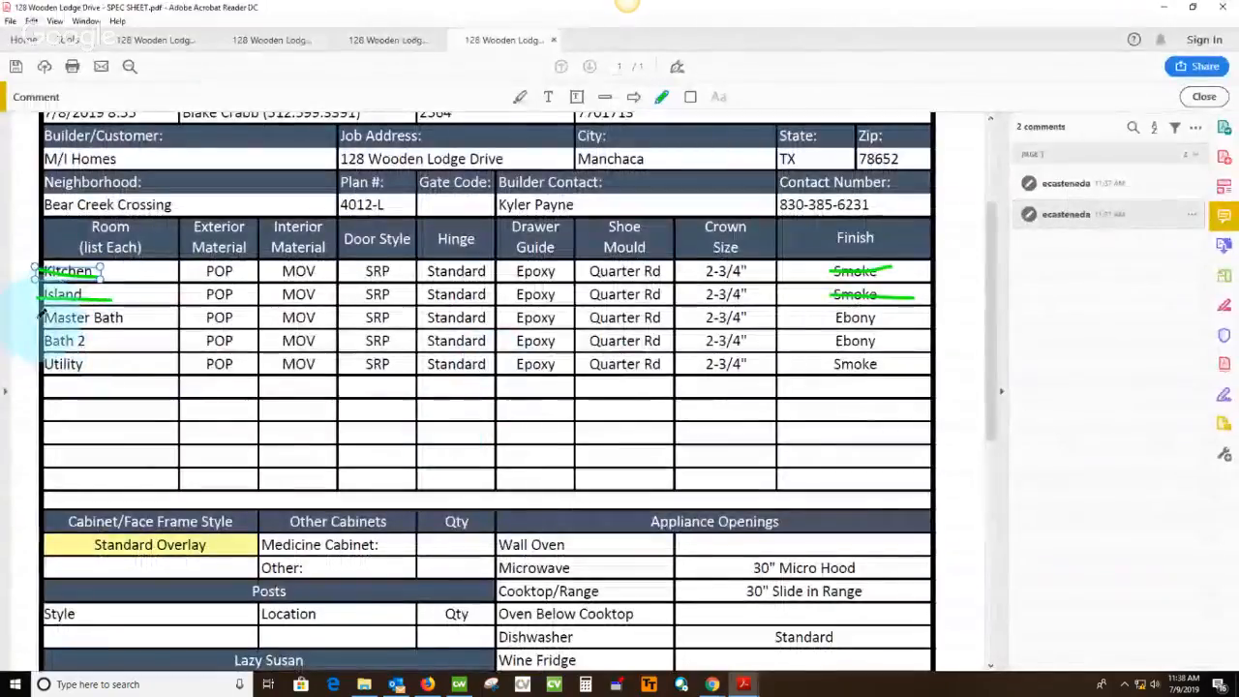
drag(40, 317, 146, 313)
drag(44, 339, 124, 338)
drag(821, 317, 893, 317)
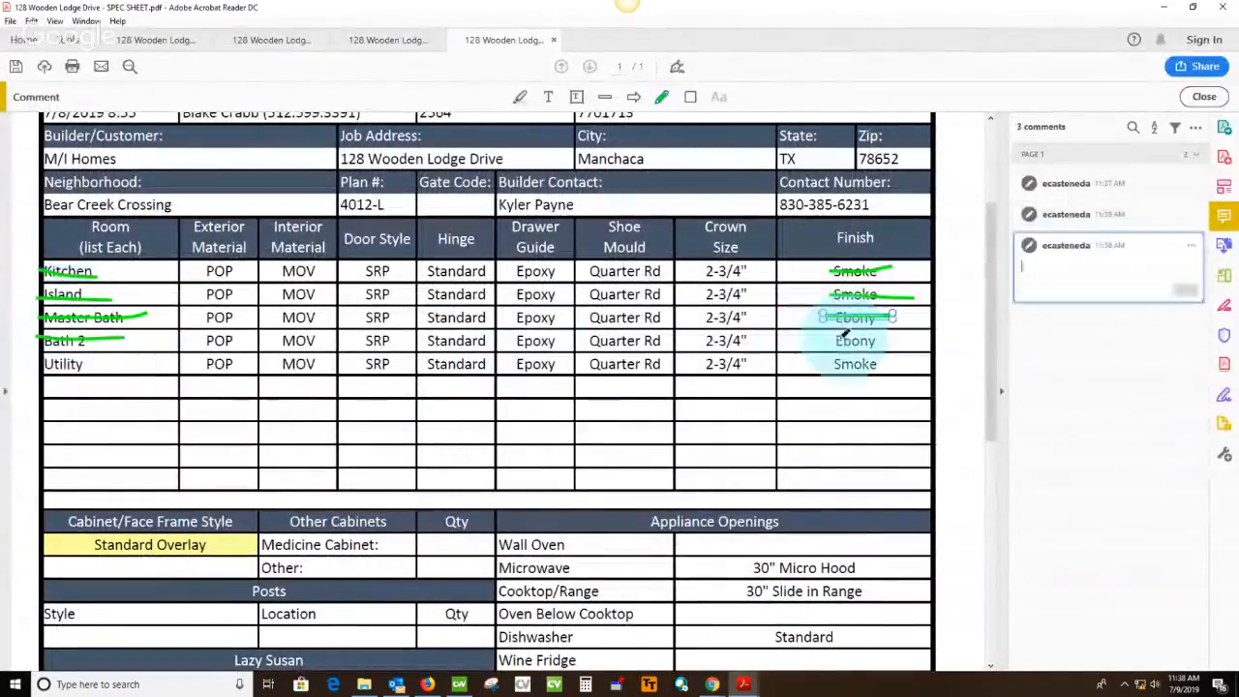
drag(828, 340, 915, 338)
scroll(760, 322, down, 3)
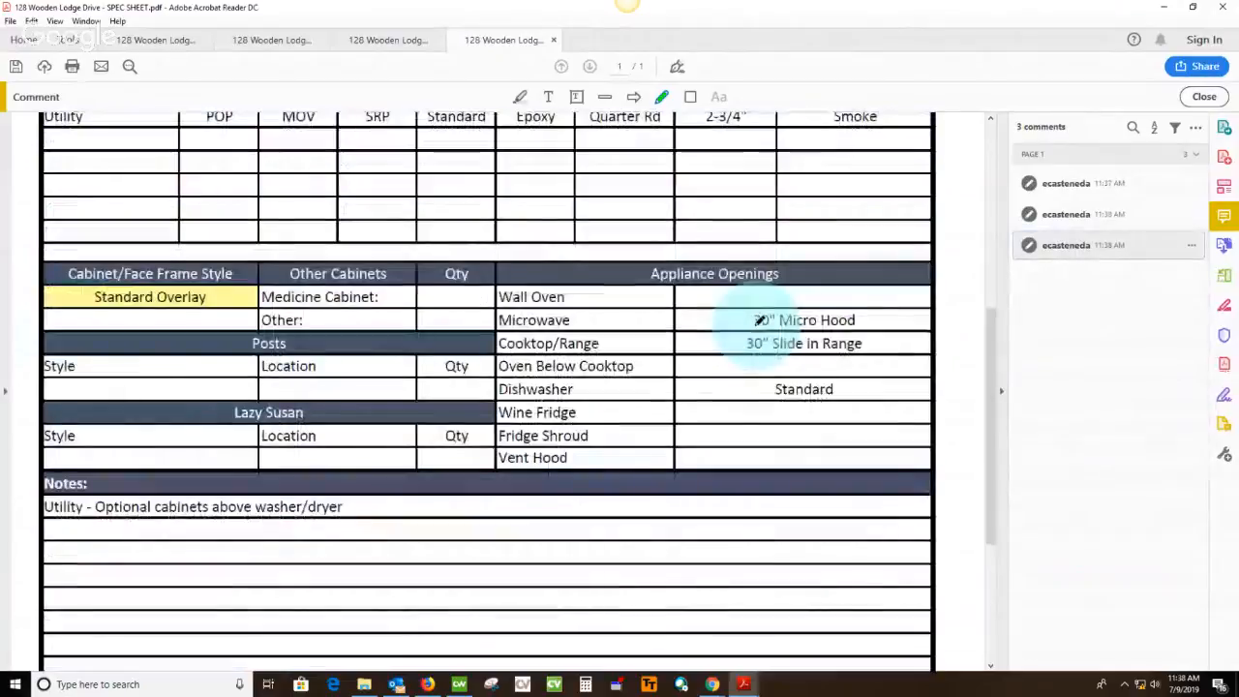
Check the bath measurements in the measured plan PDF, then in Cabnetware set Master Bath cabinet 2's width to 29.25, with Right as the modify direction
click(383, 39)
scroll(746, 420, down, 1)
scroll(724, 379, down, 3)
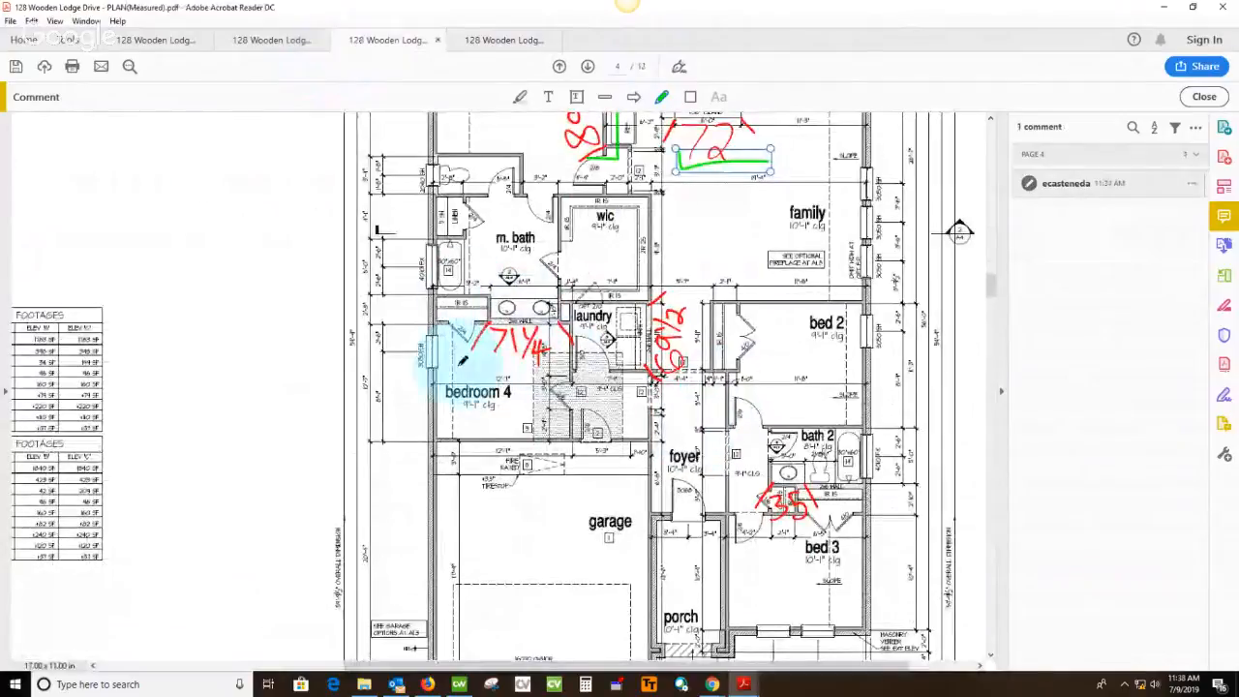
click(459, 684)
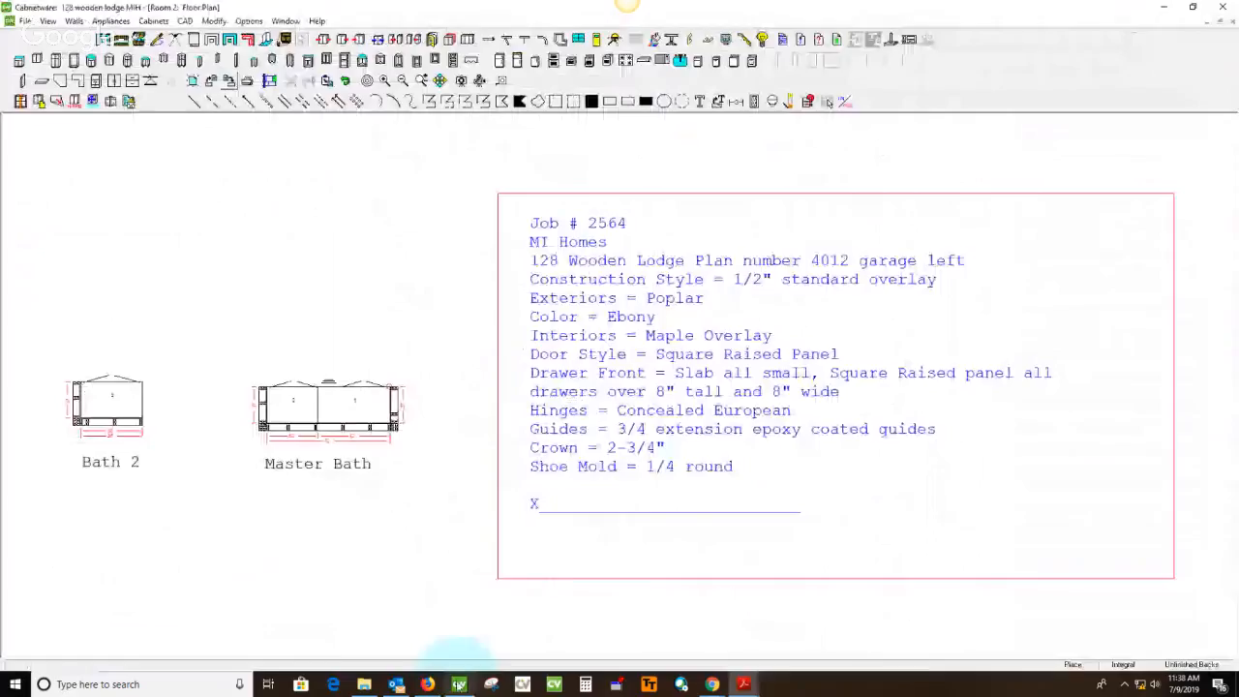
click(337, 451)
scroll(334, 452, up, 3)
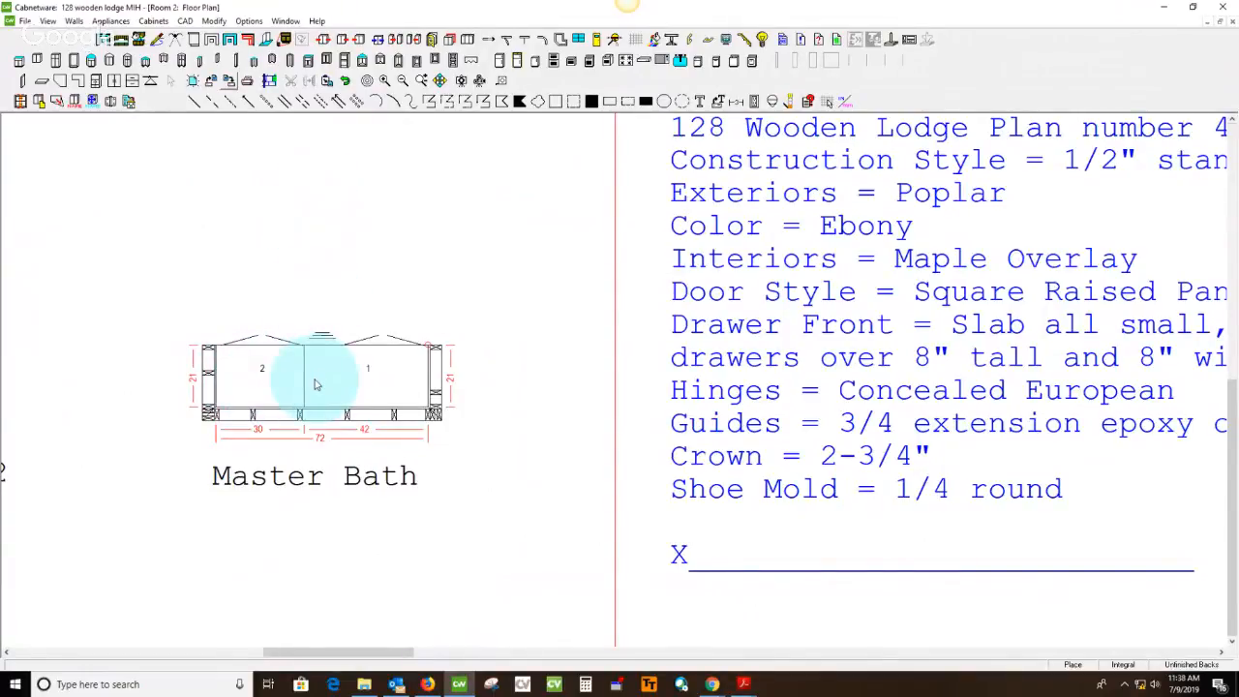
double_click(237, 387)
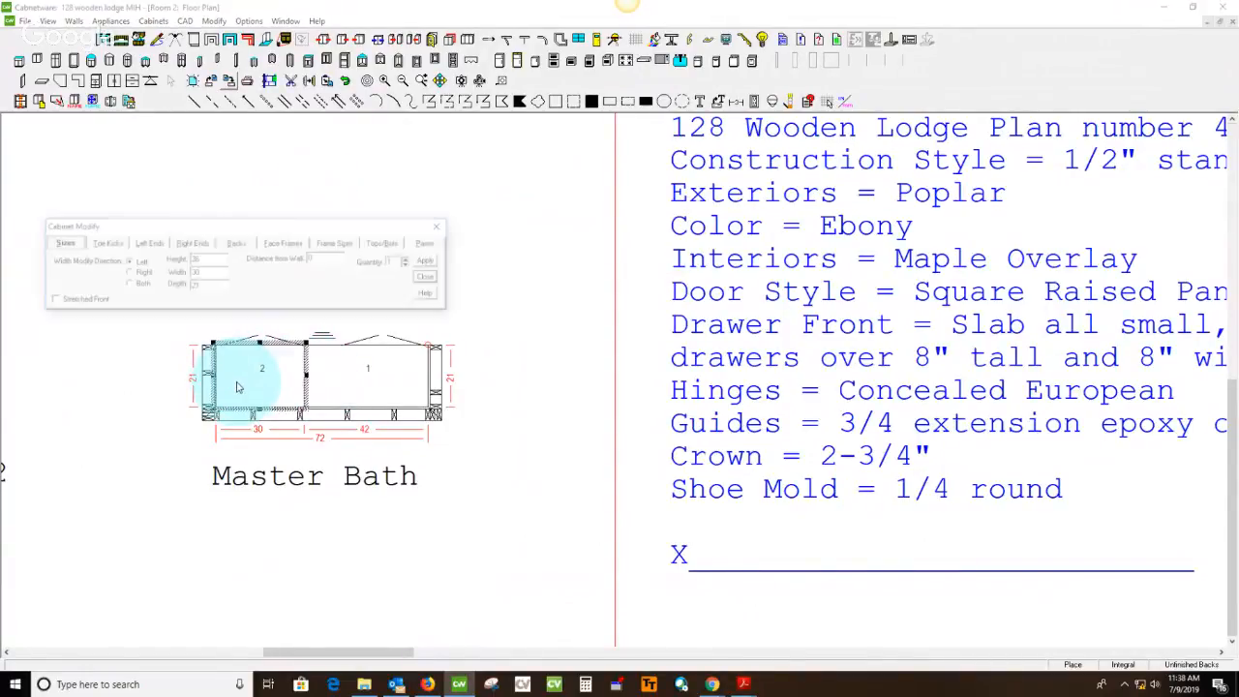
click(141, 274)
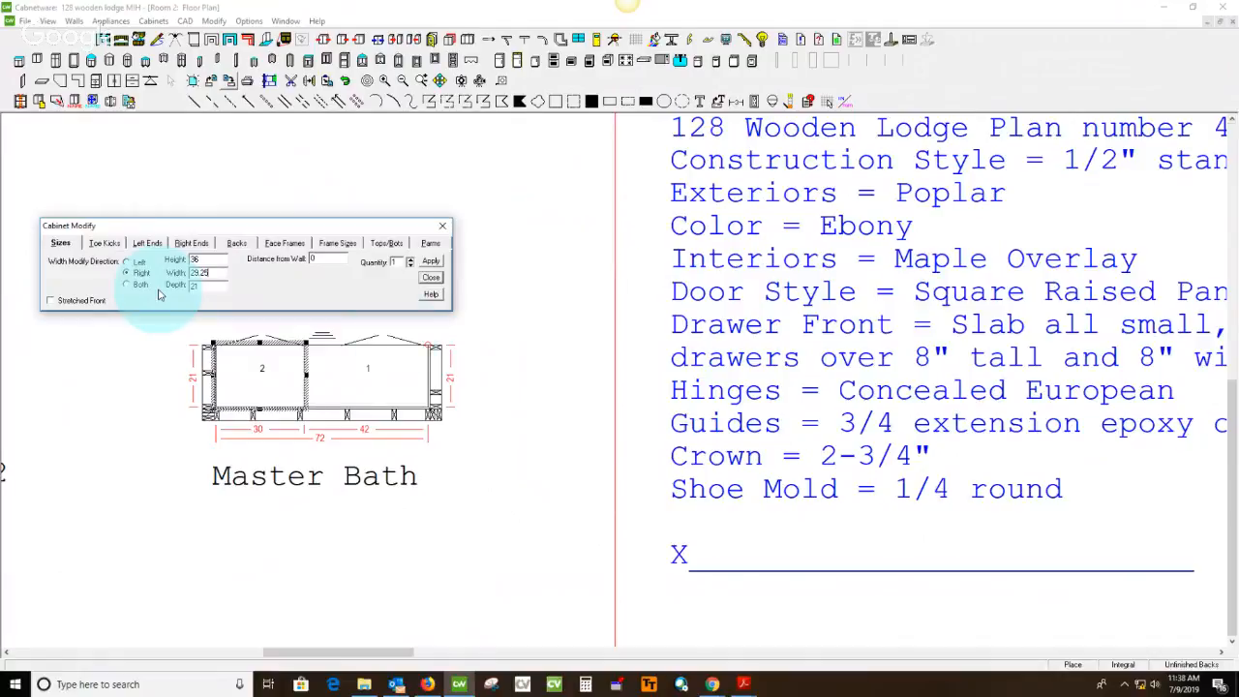
Set the length of the wall behind the Master Bath cabinets to 71.25
click(312, 423)
double_click(317, 422)
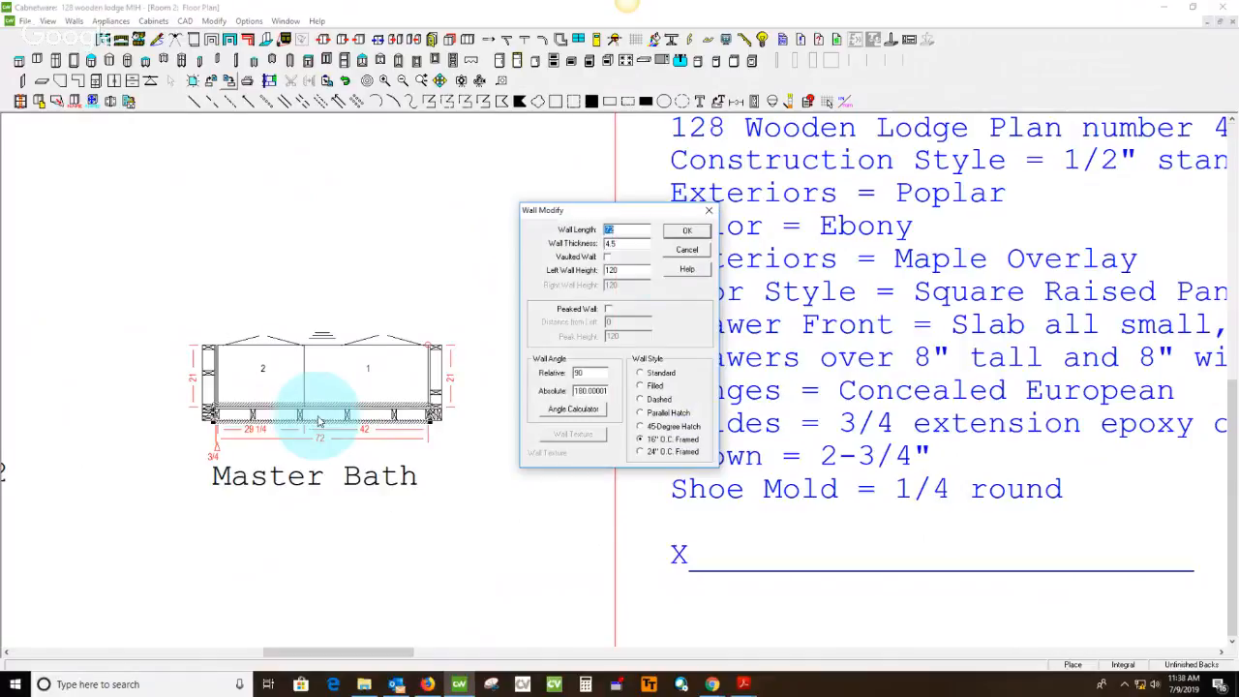
click(640, 230)
double_click(639, 231)
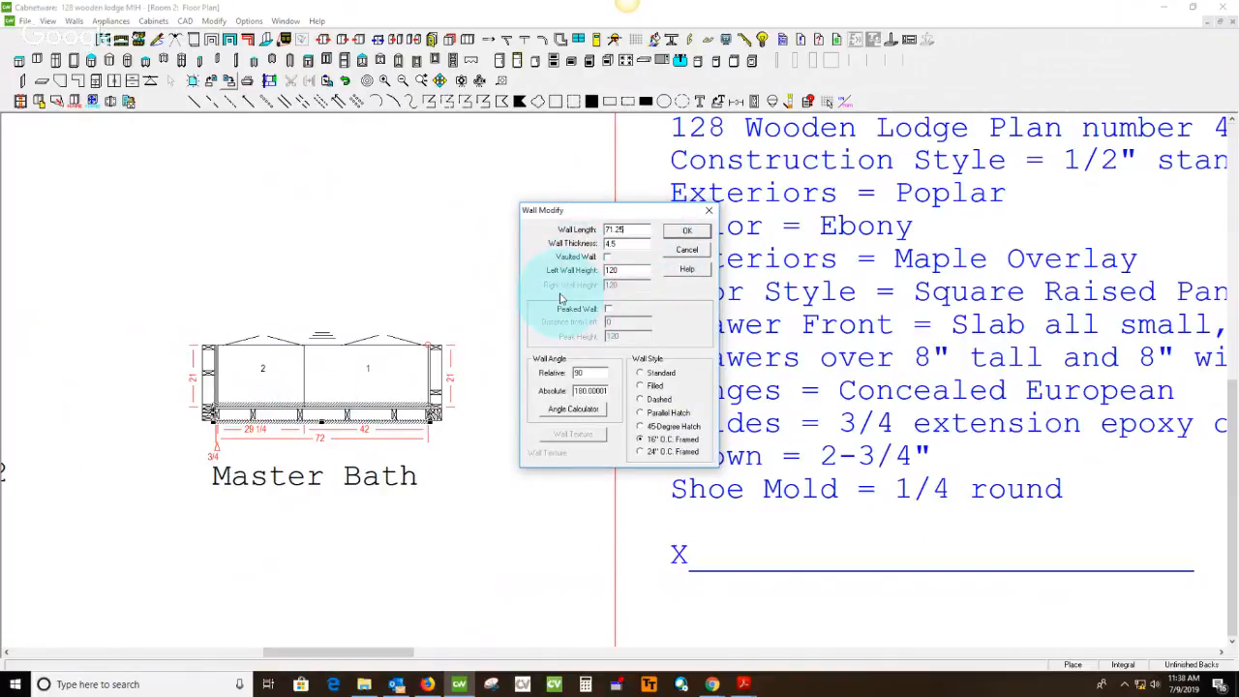
click(690, 232)
click(471, 285)
scroll(468, 286, down, 2)
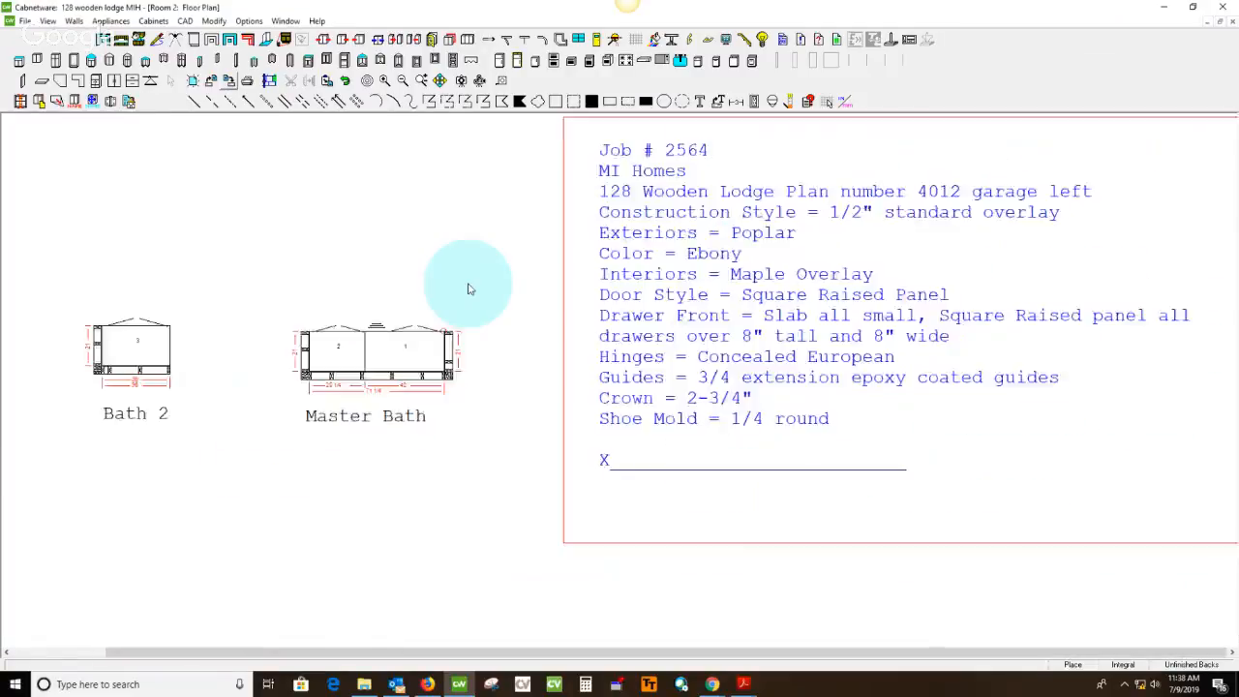
scroll(468, 288, down, 1)
In the measured plan PDF in Acrobat Reader, draw a green check mark at the master bath's 71 1/4 measurement
mouse_move(744, 685)
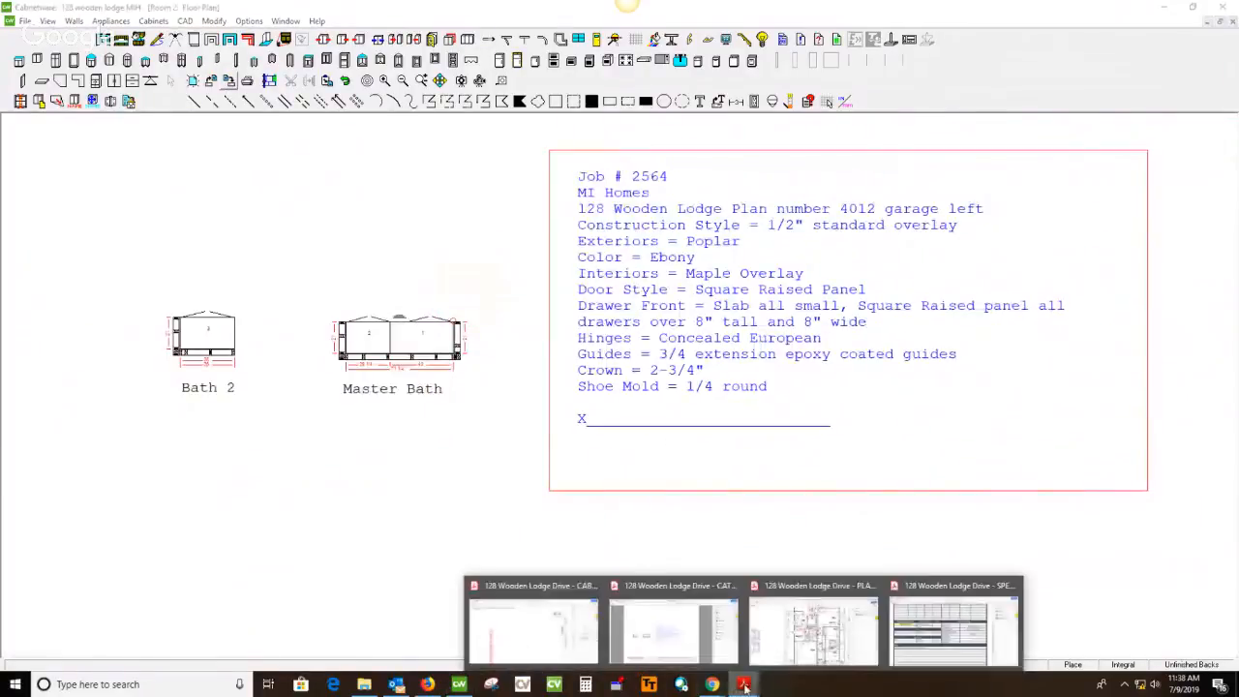
click(813, 629)
drag(587, 356, 589, 357)
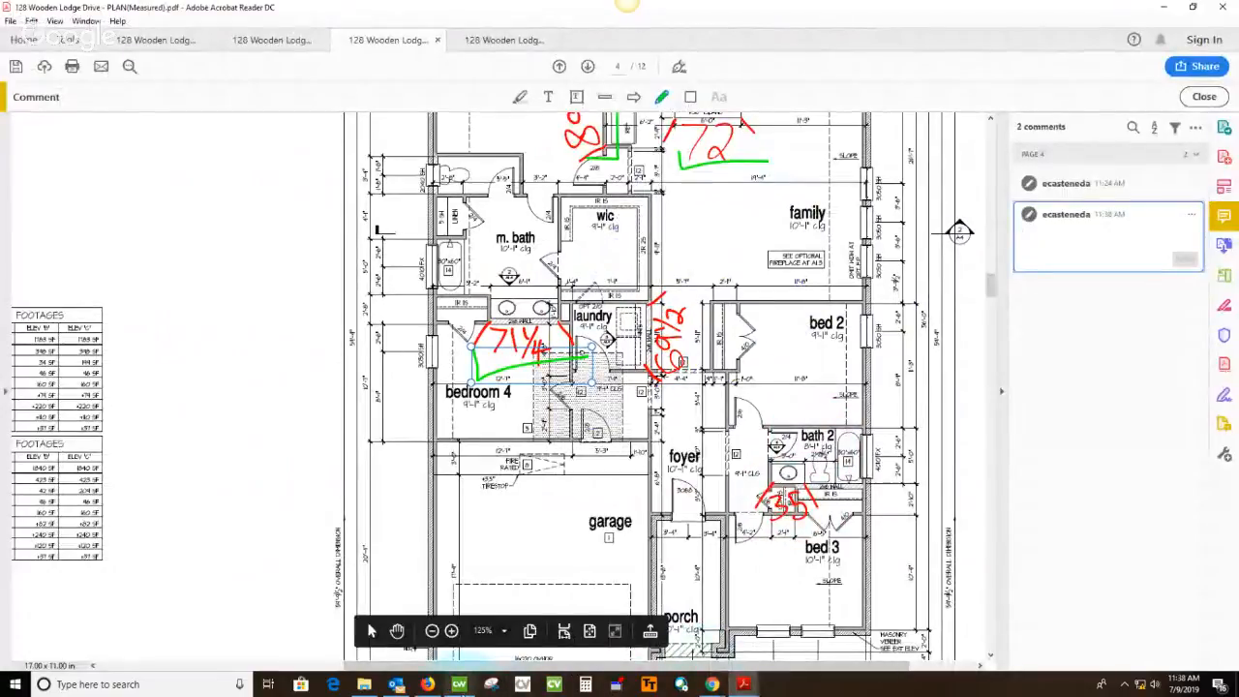
In Cabnetware, set the Bath 2 cabinet's width to 35, modifying toward the right, and its back wall's length to 35
click(459, 684)
scroll(207, 396, up, 3)
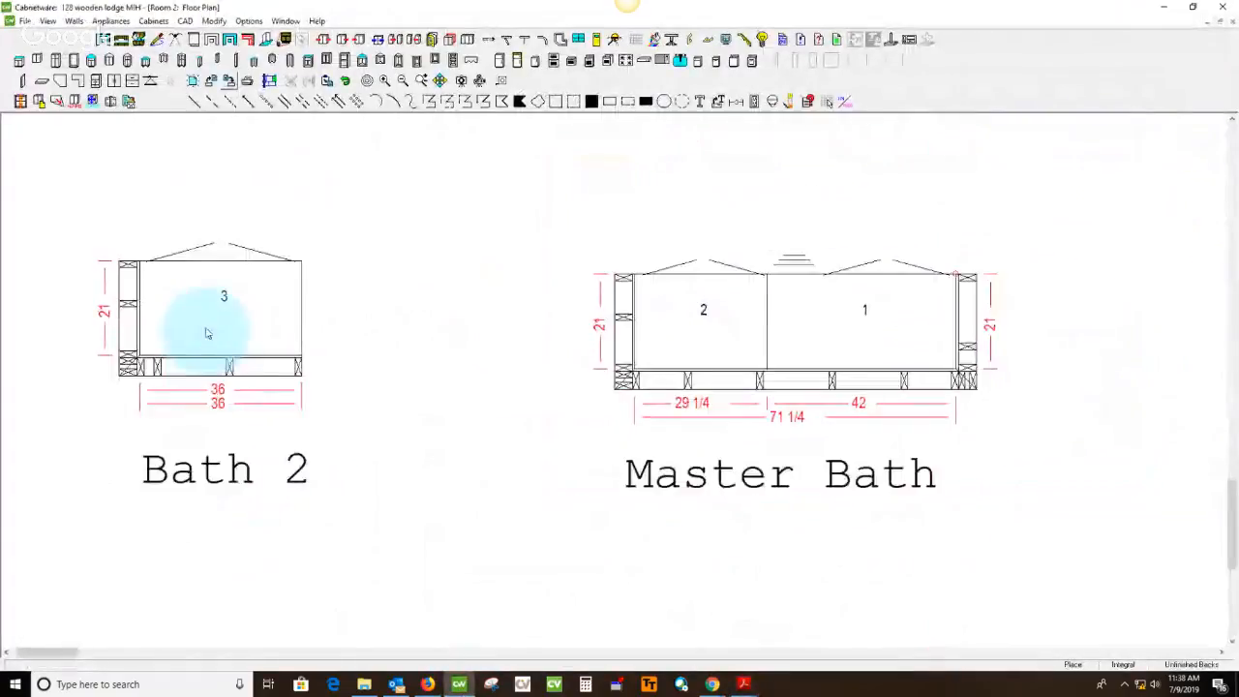
double_click(201, 324)
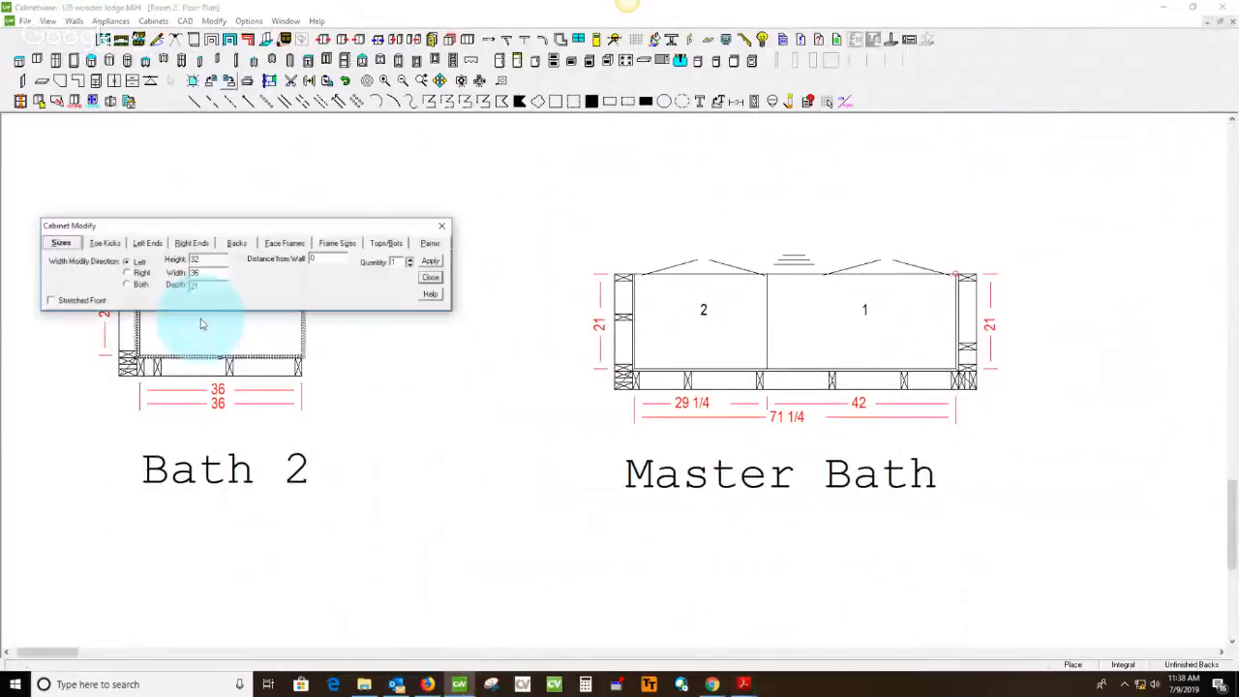
double_click(220, 276)
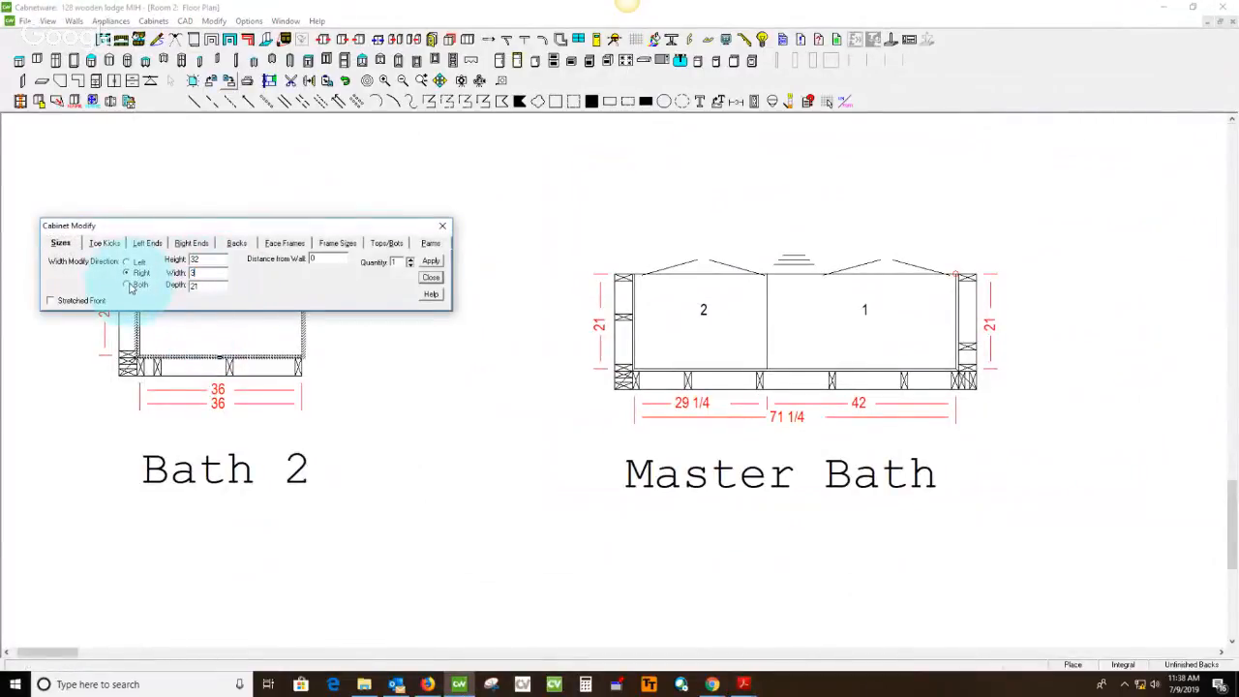
double_click(207, 378)
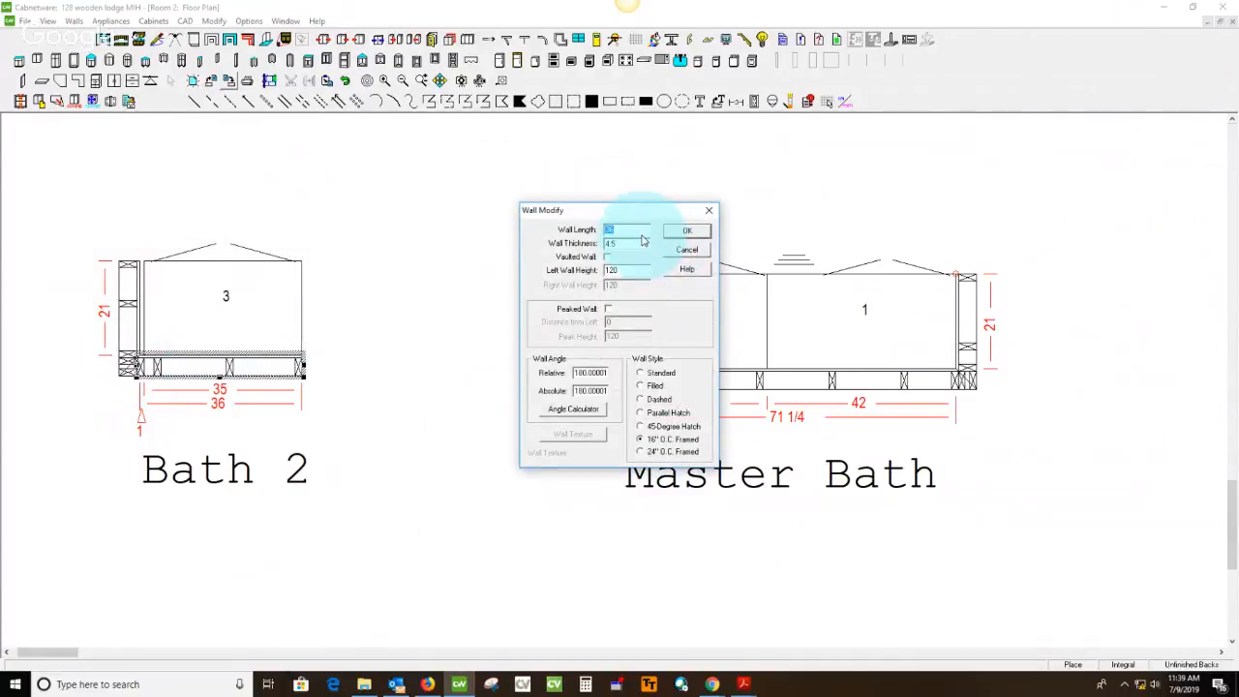
key(Return)
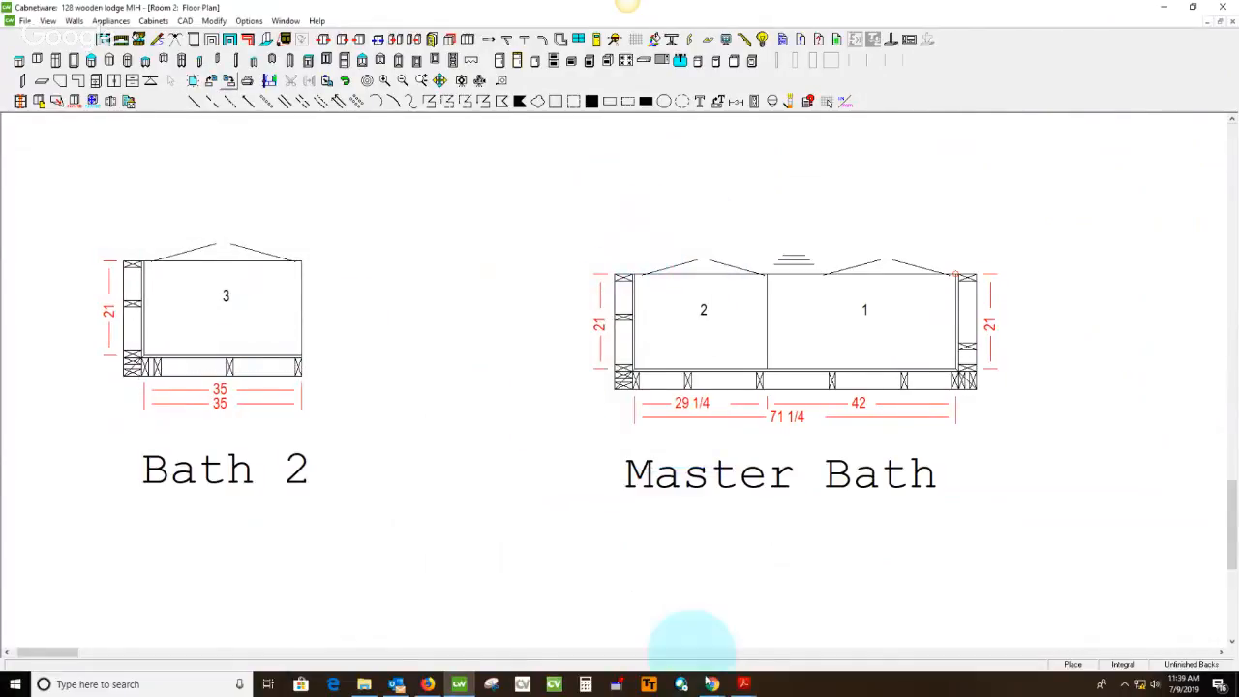
Return to the measured plan PDF and draw a green check mark at the Bath 2 measurement of 35
mouse_move(745, 686)
click(811, 619)
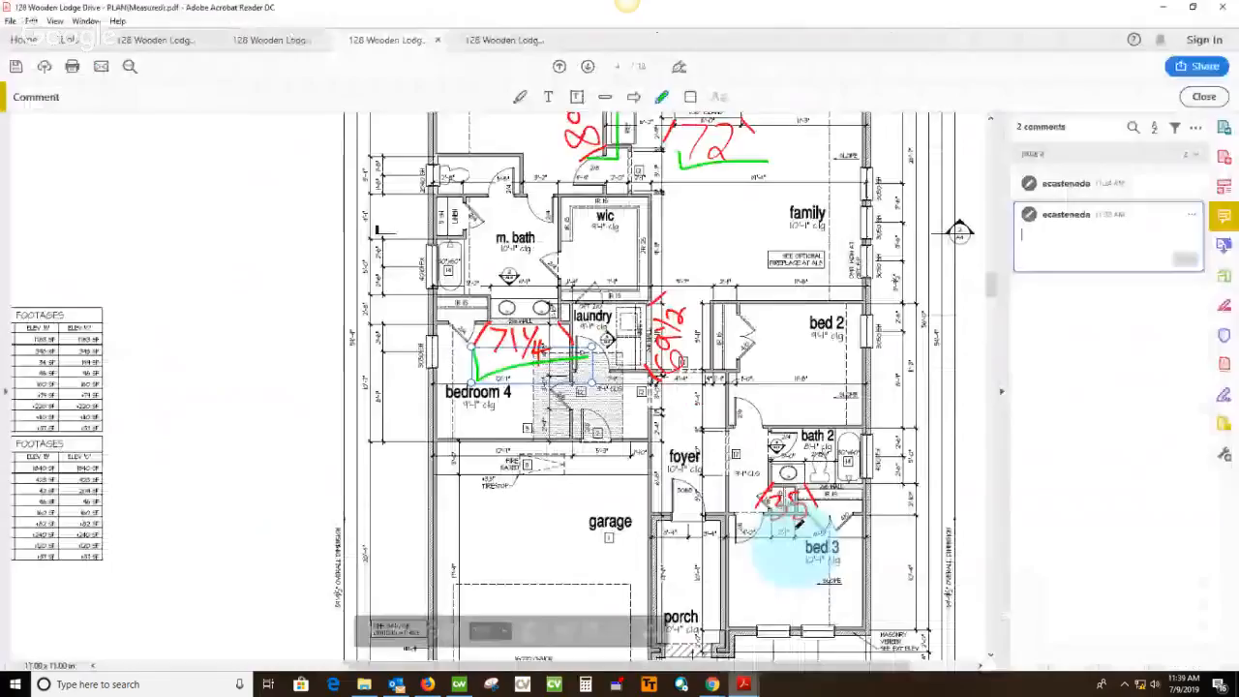
ctrl+scroll(840, 518, down, 4)
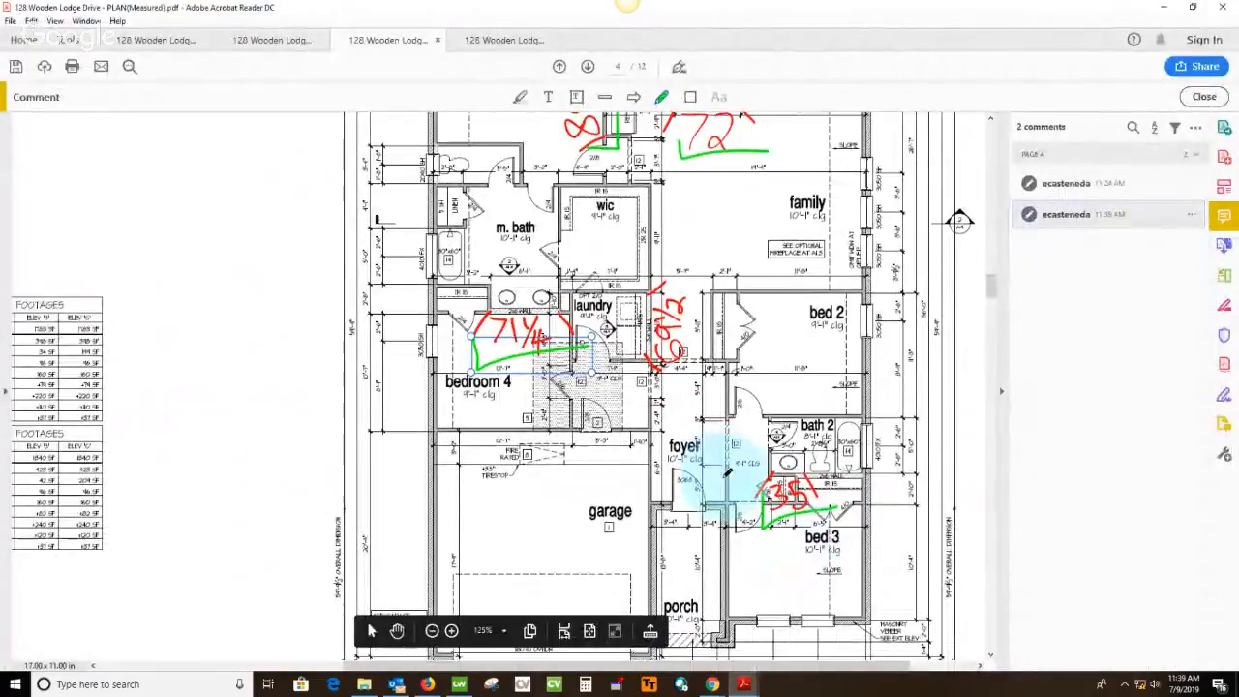
Review the remaining pages of the measured plan PDF, from page 4 through page 12
ctrl+scroll(728, 471, down, 2)
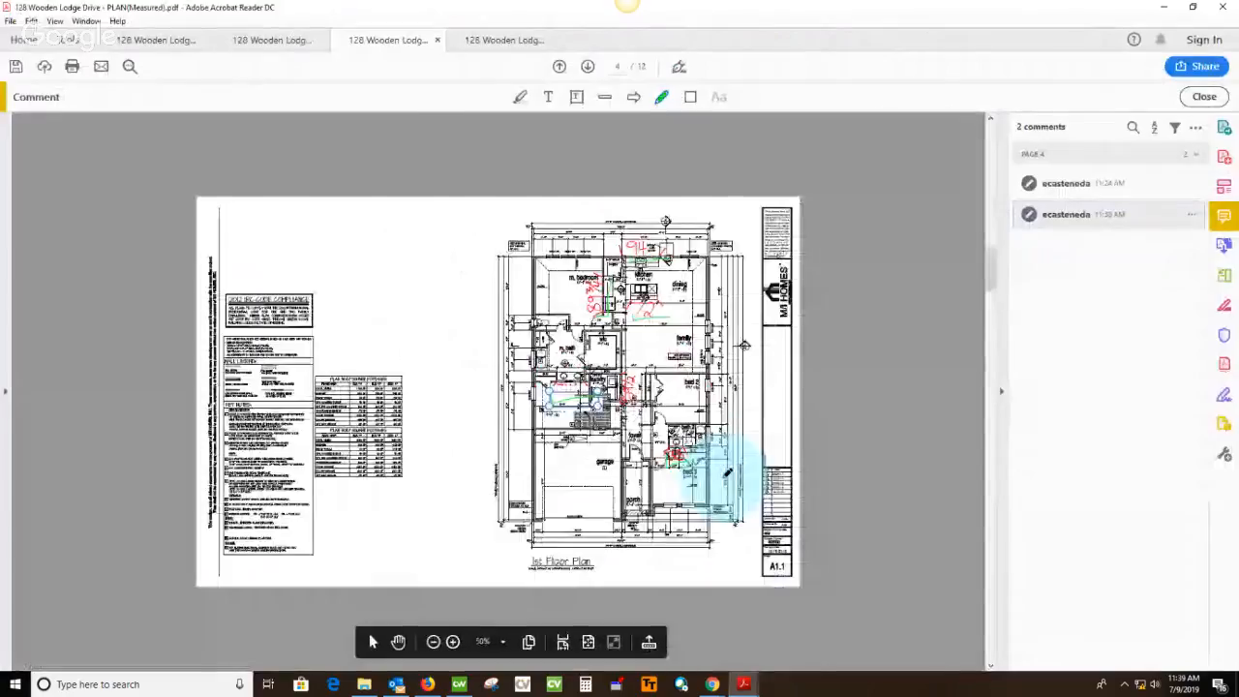
scroll(781, 451, down, 2)
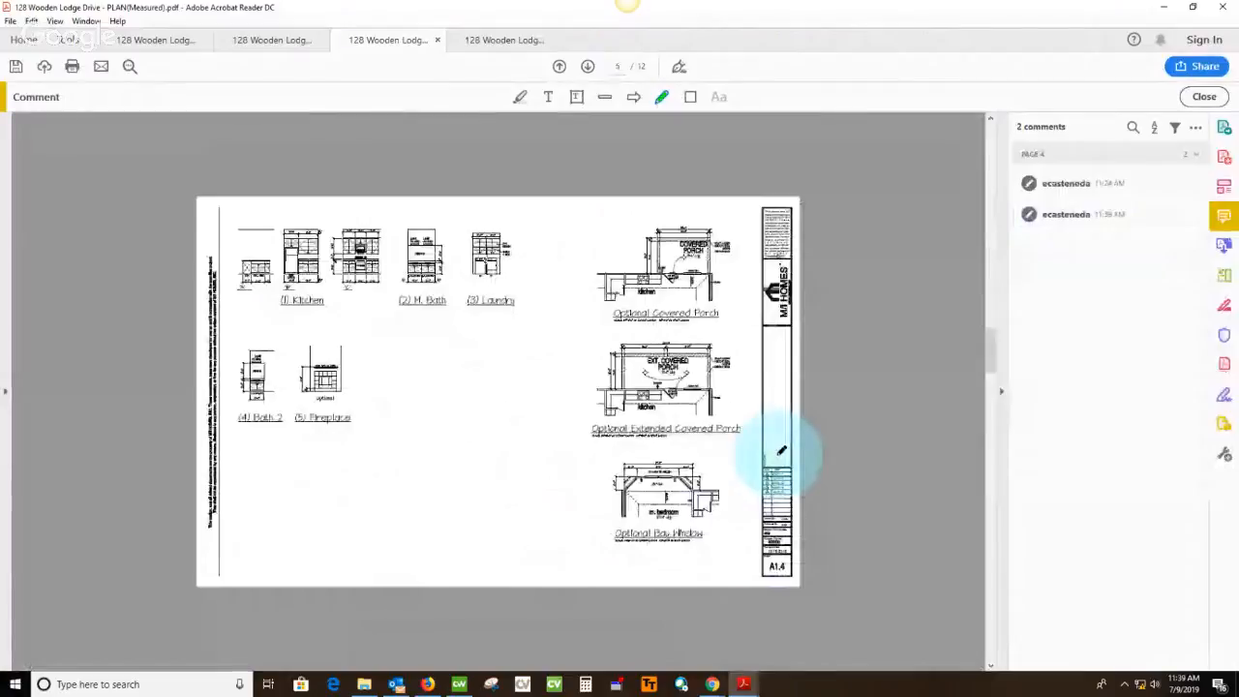
scroll(781, 451, down, 6)
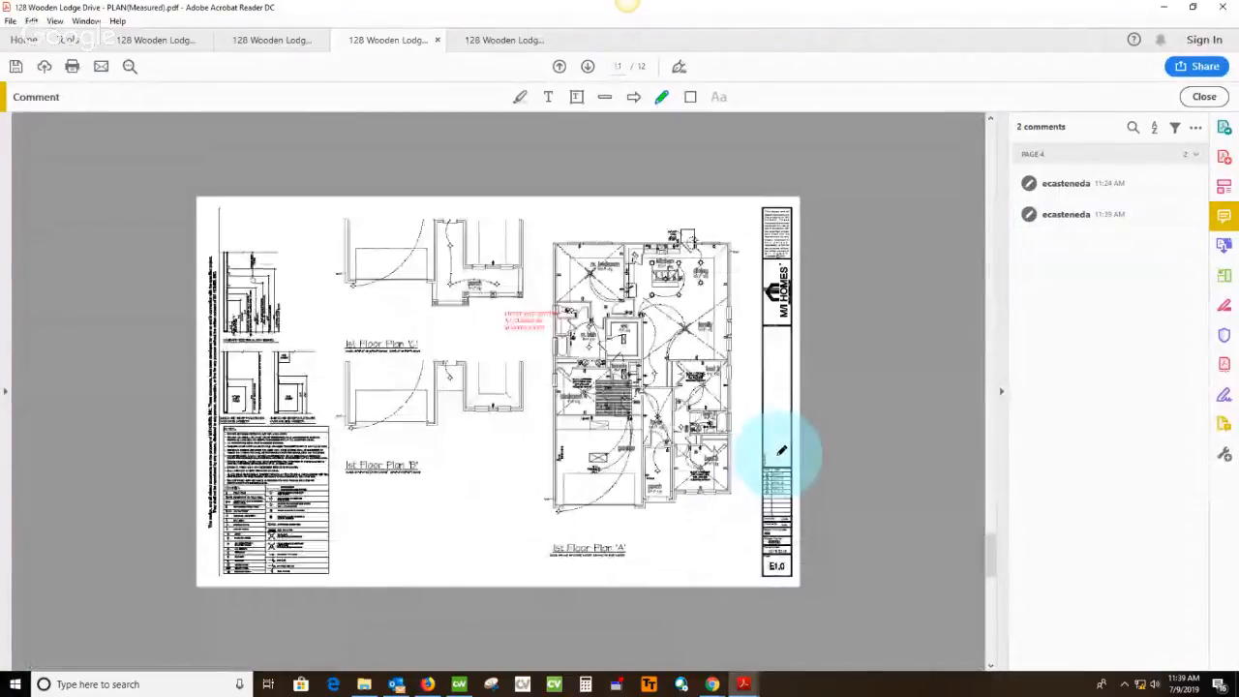
scroll(781, 451, down, 1)
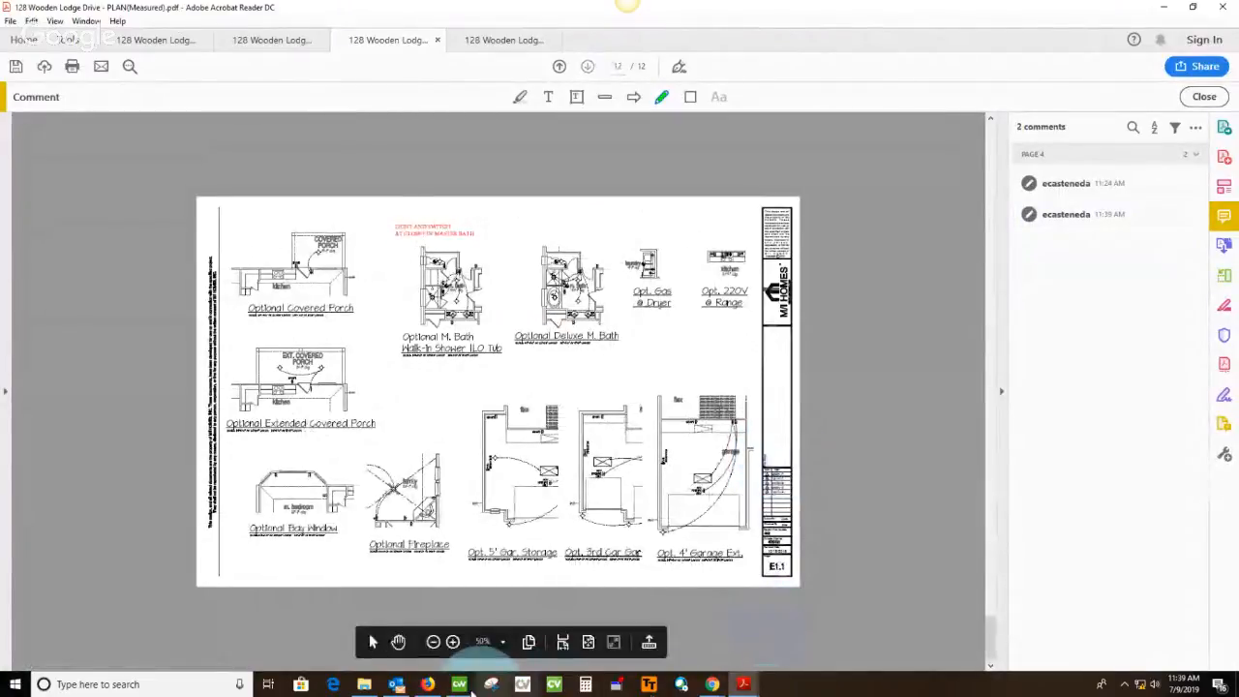
mouse_move(397, 685)
mouse_move(749, 688)
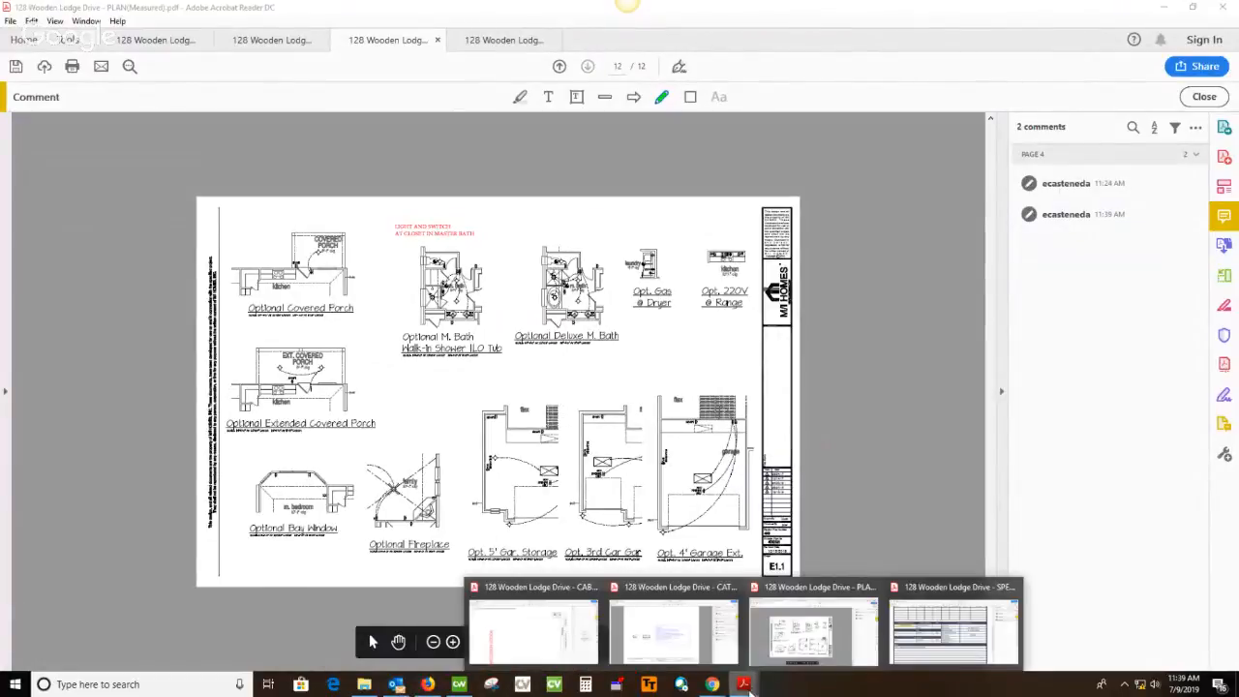
Switch to the spec sheet PDF and complete the green strike-through over the Master Bath room name
click(905, 630)
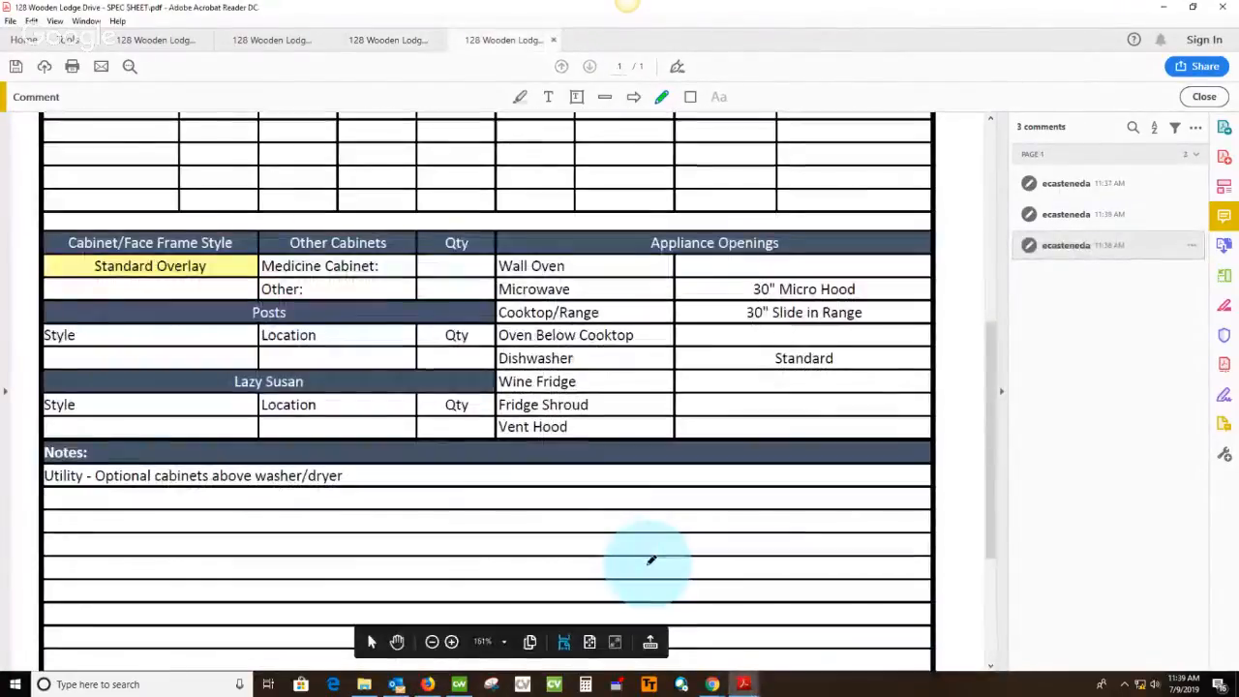
scroll(651, 560, up, 1)
ctrl+scroll(642, 552, down, 2)
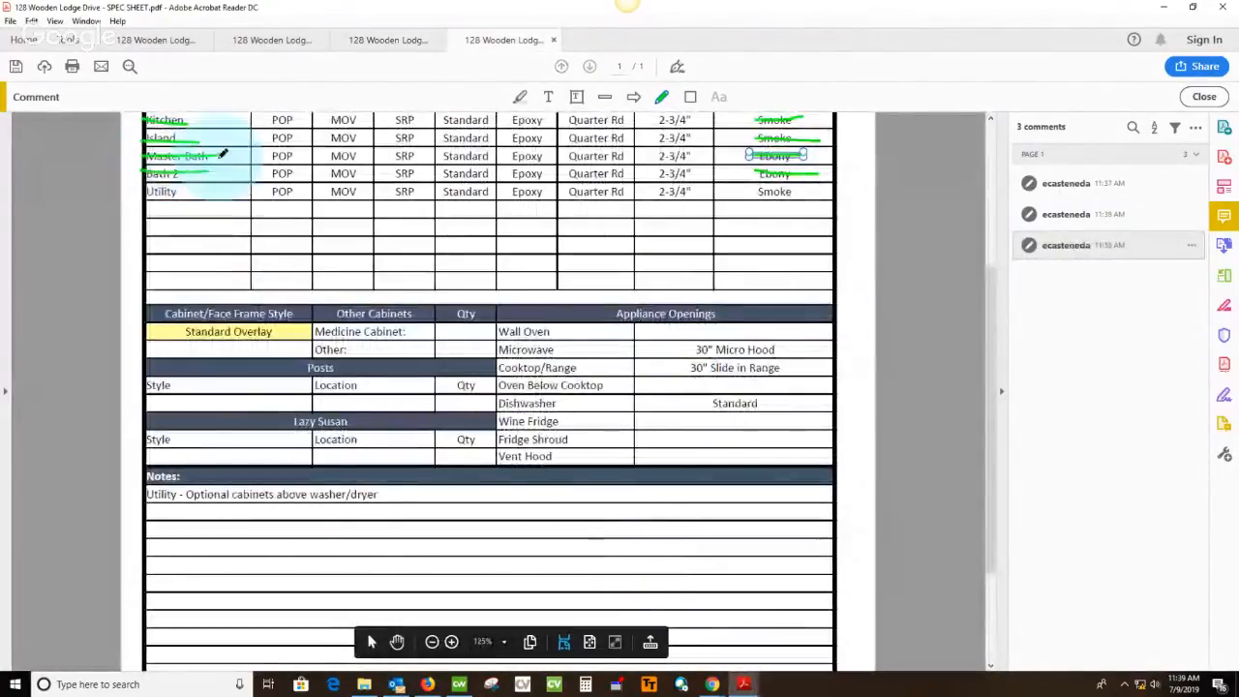
drag(222, 155, 226, 153)
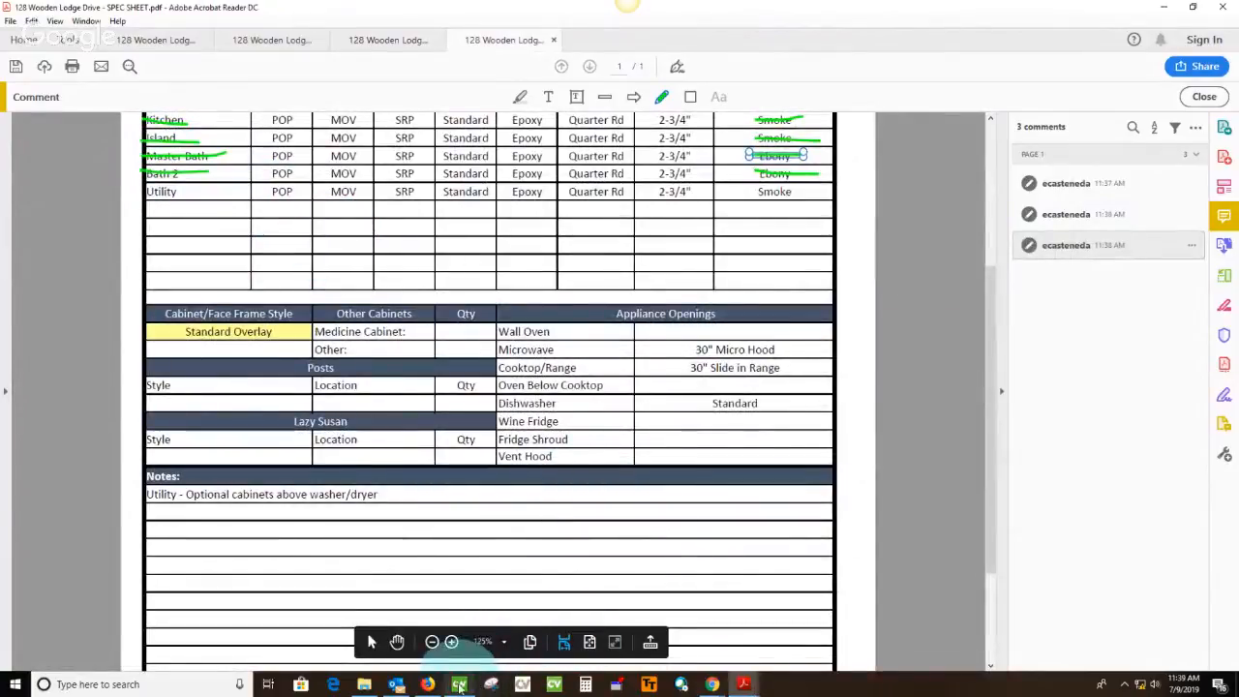
In the catalog drawing PDF, circle both 27 opening widths in green below the Master Bath elevation on page 6
click(295, 44)
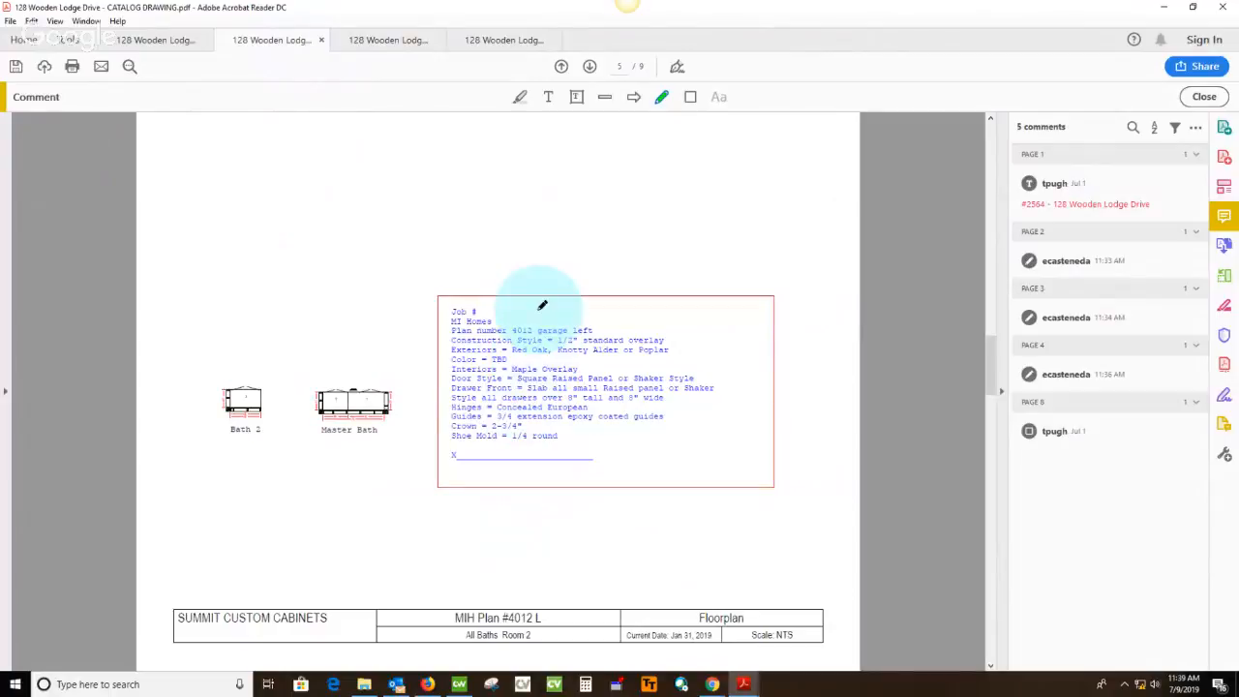
scroll(513, 406, down, 3)
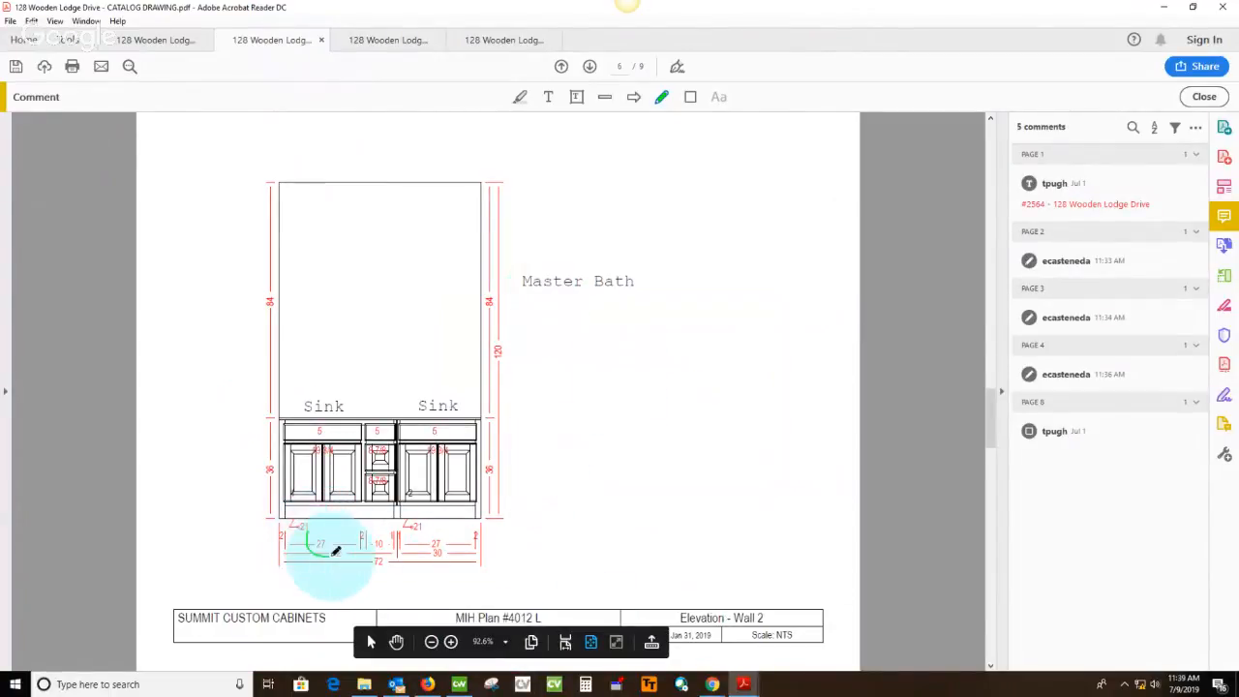
drag(318, 526, 324, 526)
drag(447, 540, 442, 558)
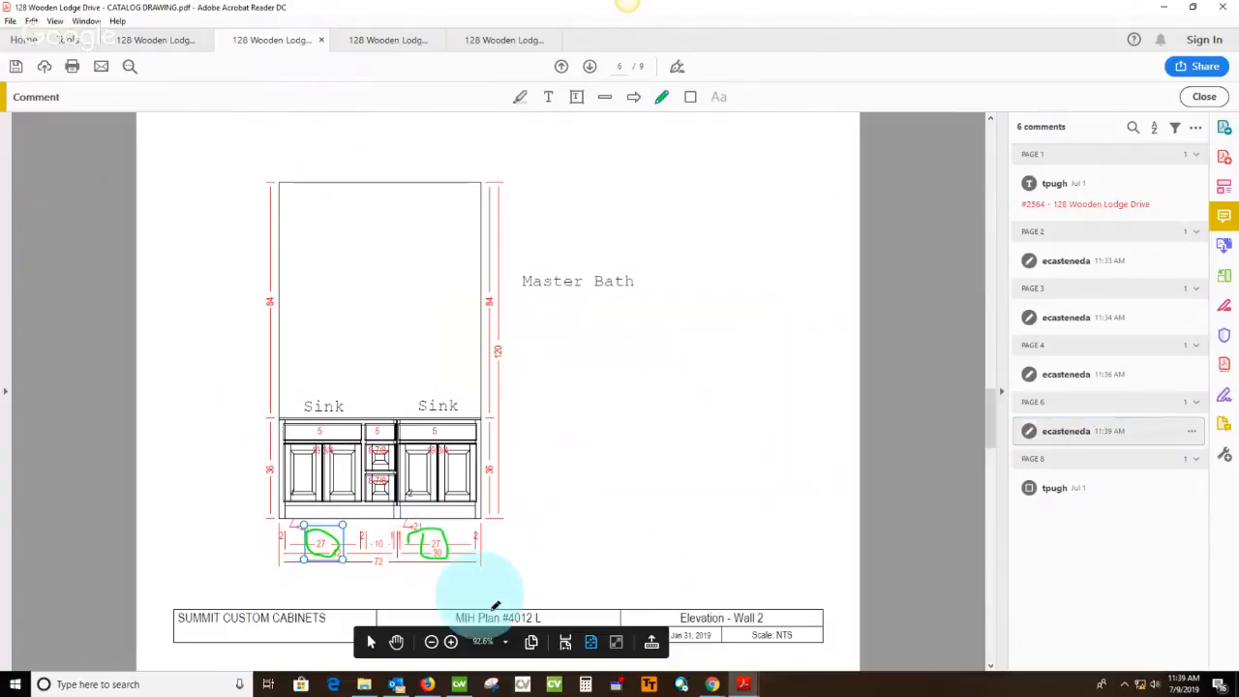
In Cabnetware's Master Bath elevation, set cabinet 2's width to 30, modifying toward the left, and apply a 41.25 width to cabinet 1
click(458, 685)
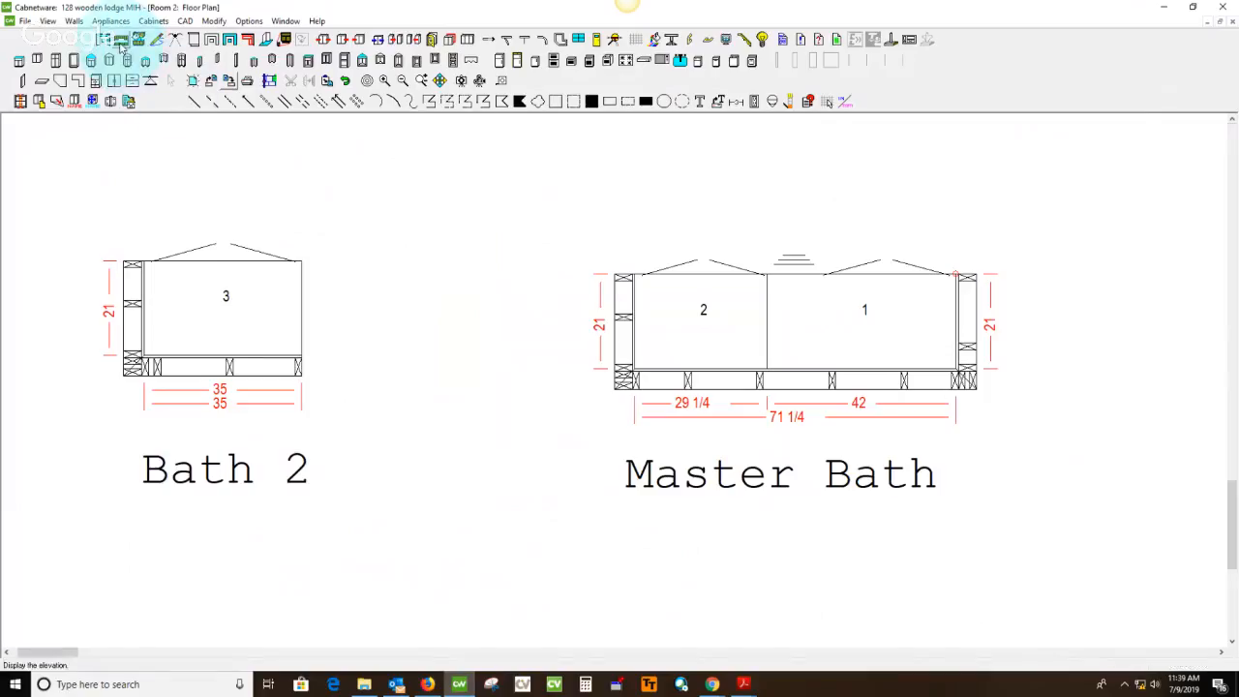
click(342, 411)
scroll(500, 601, up, 3)
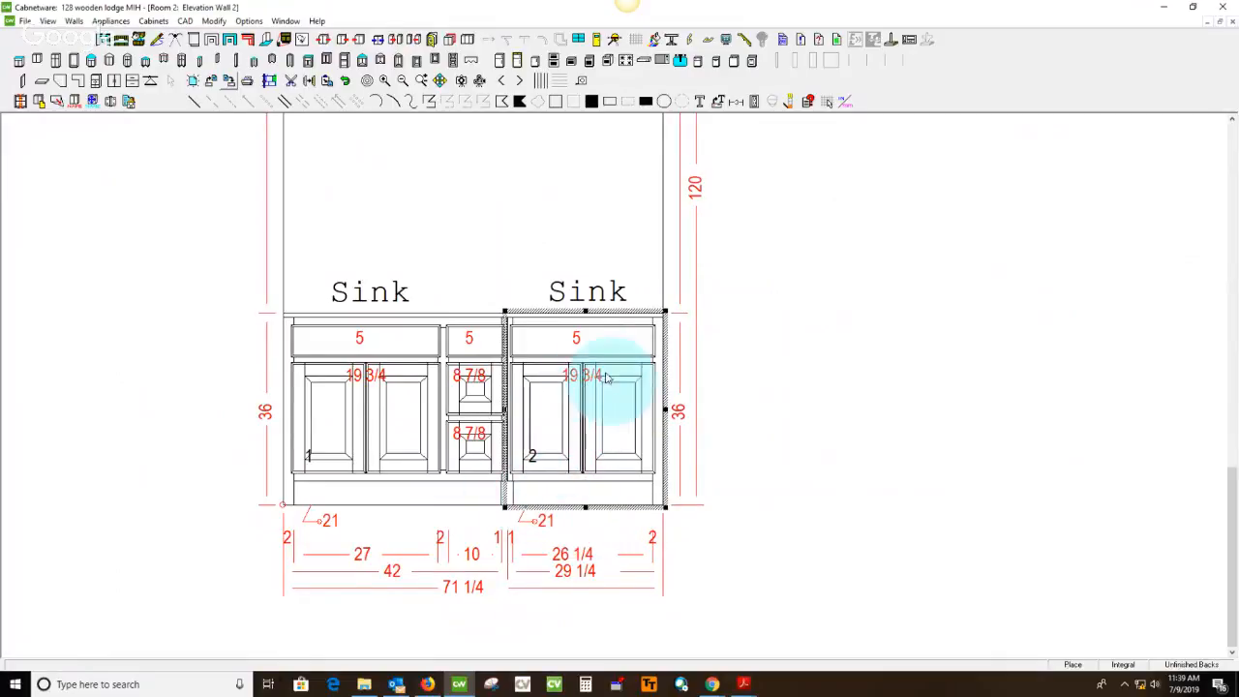
double_click(588, 494)
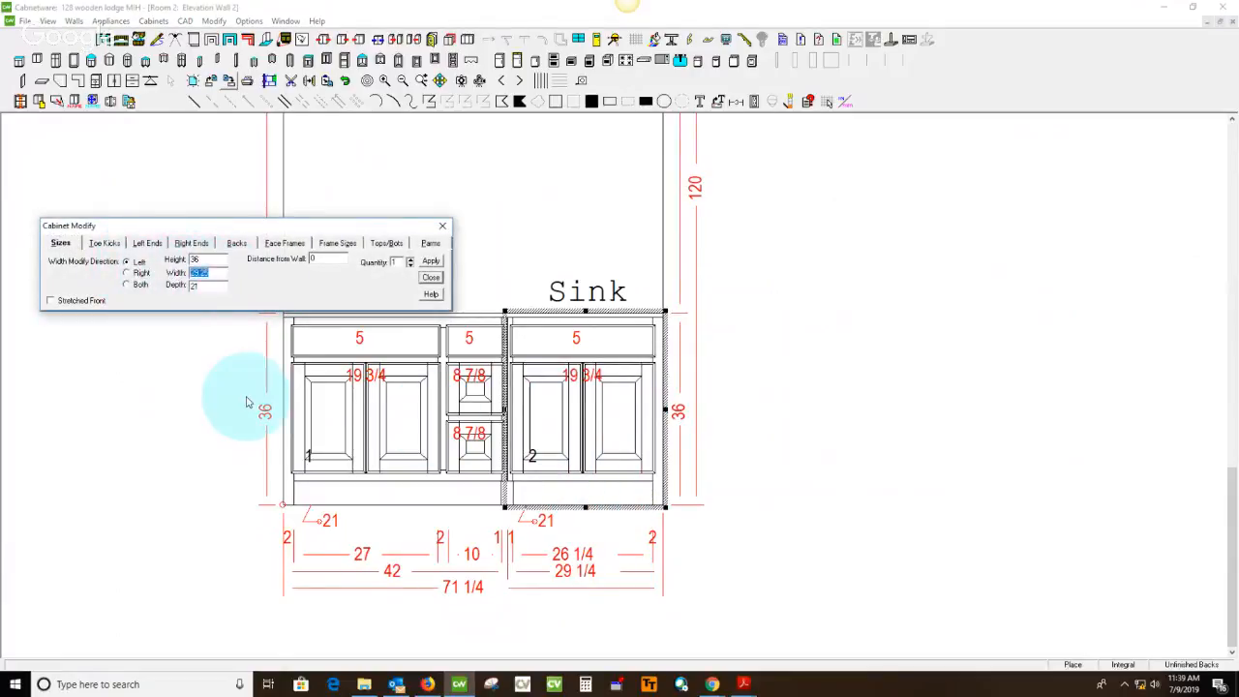
key(Return)
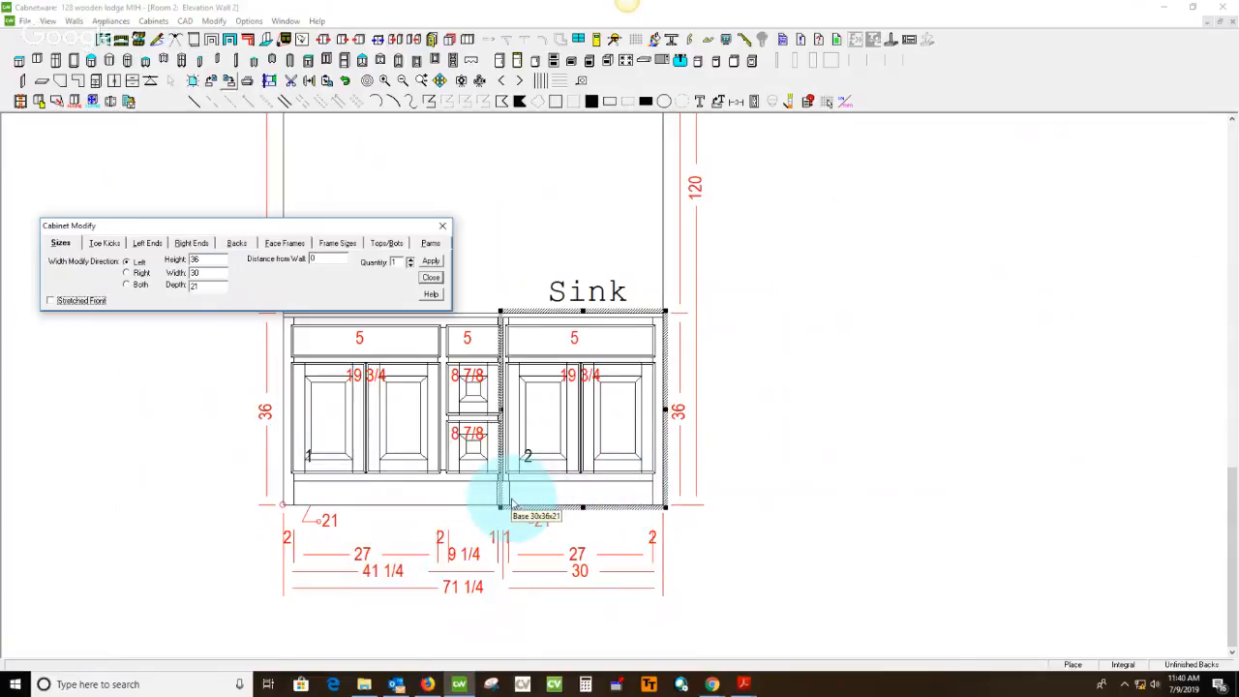
click(443, 496)
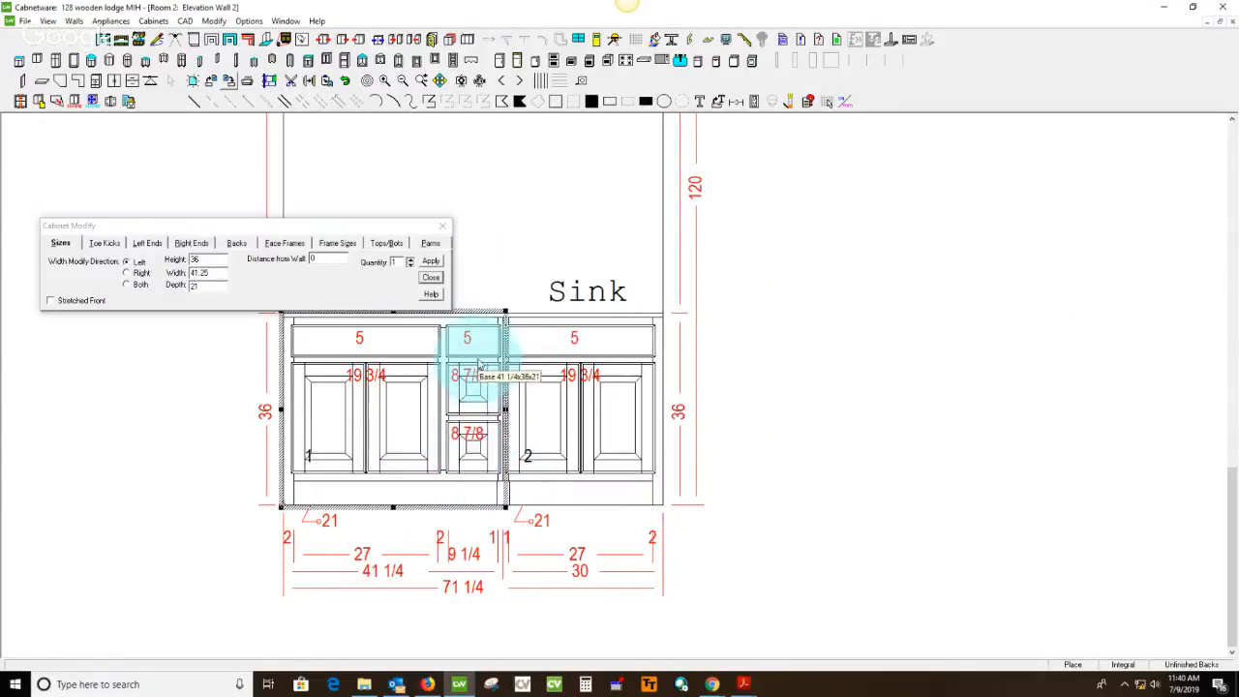
click(433, 263)
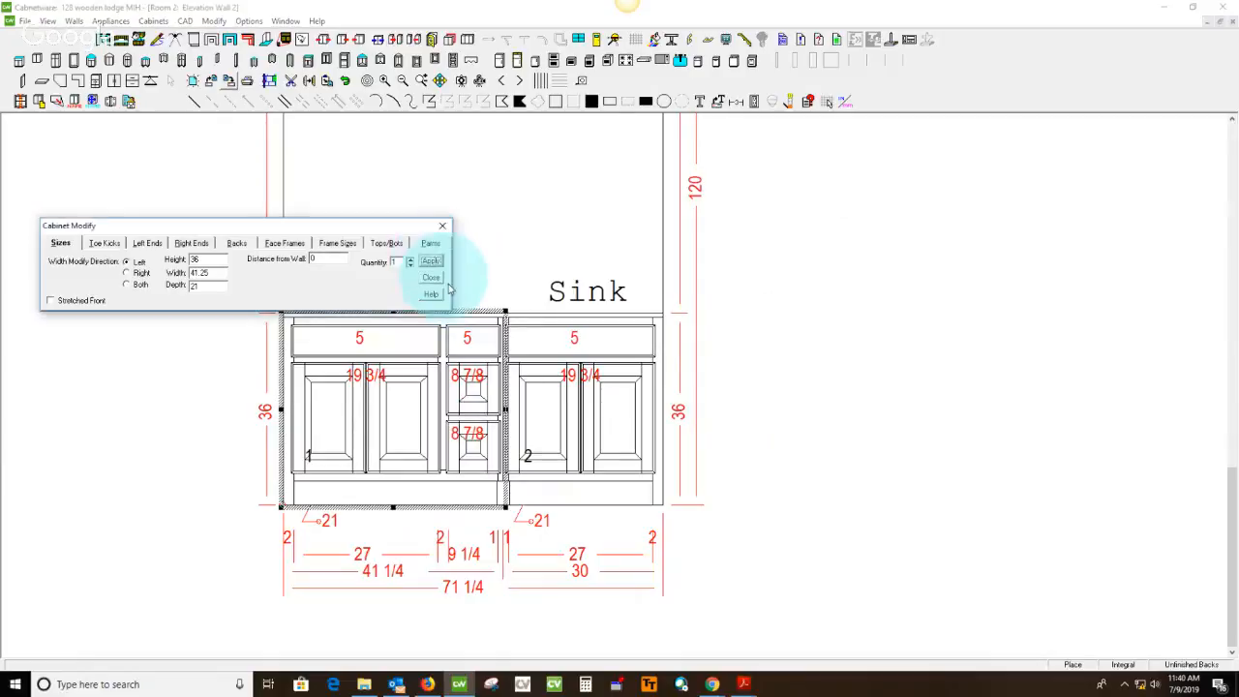
Display the Bath 2 elevation, and draw a green pencil mark across the Master Bath elevation in the catalog drawing PDF
click(120, 43)
click(442, 470)
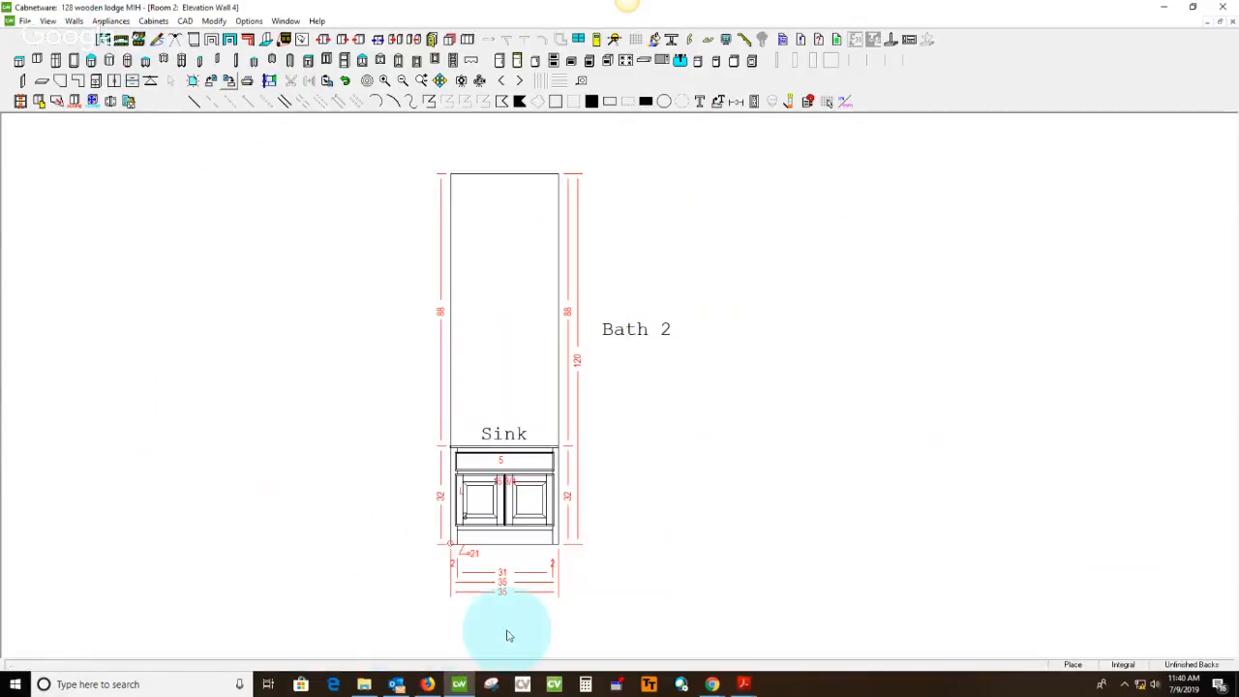
click(742, 686)
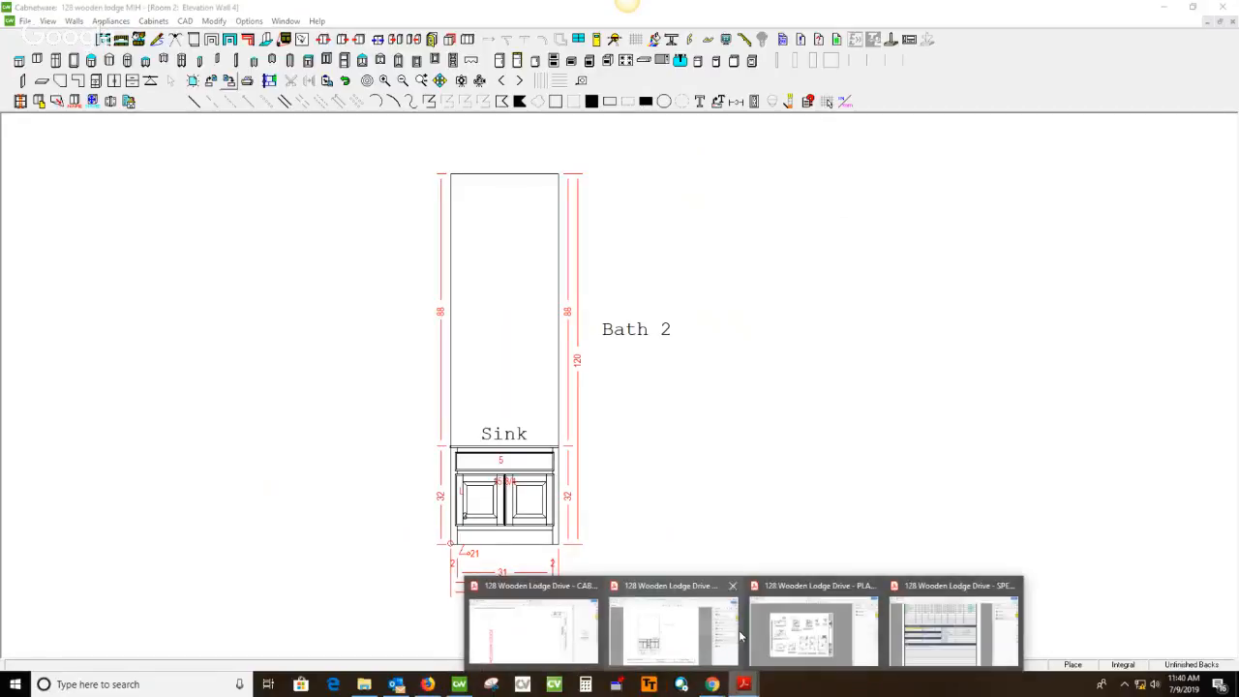
click(680, 600)
mouse_move(205, 417)
mouse_down()
mouse_move(231, 476)
mouse_move(639, 330)
mouse_up()
Compare the catalog's Bath 2 elevation on page 7 with the Cabnetware elevation and draw a green pencil mark across it
scroll(669, 403, down, 1)
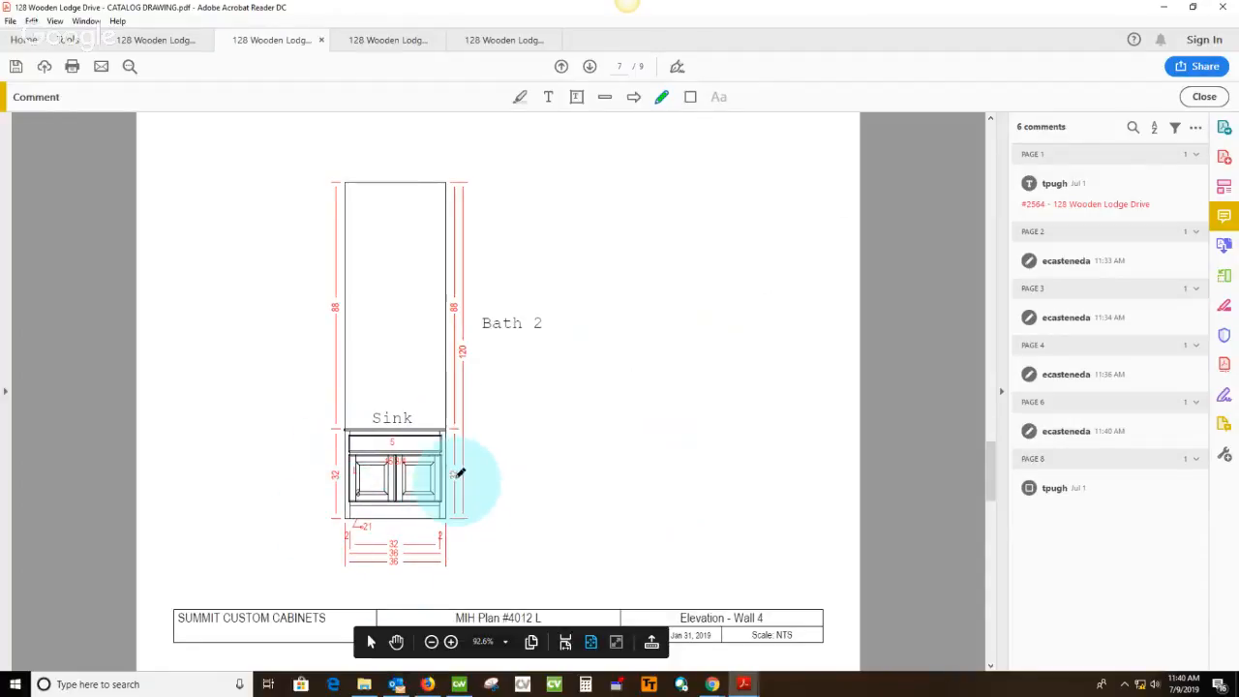
click(458, 685)
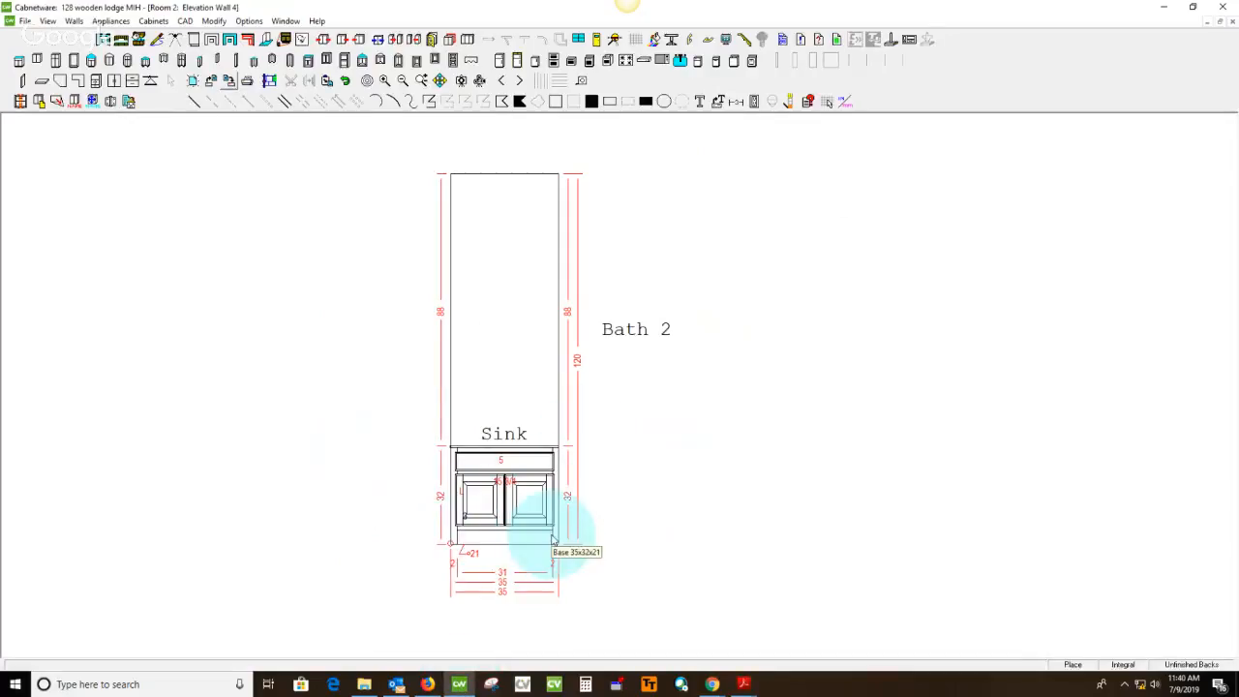
click(745, 685)
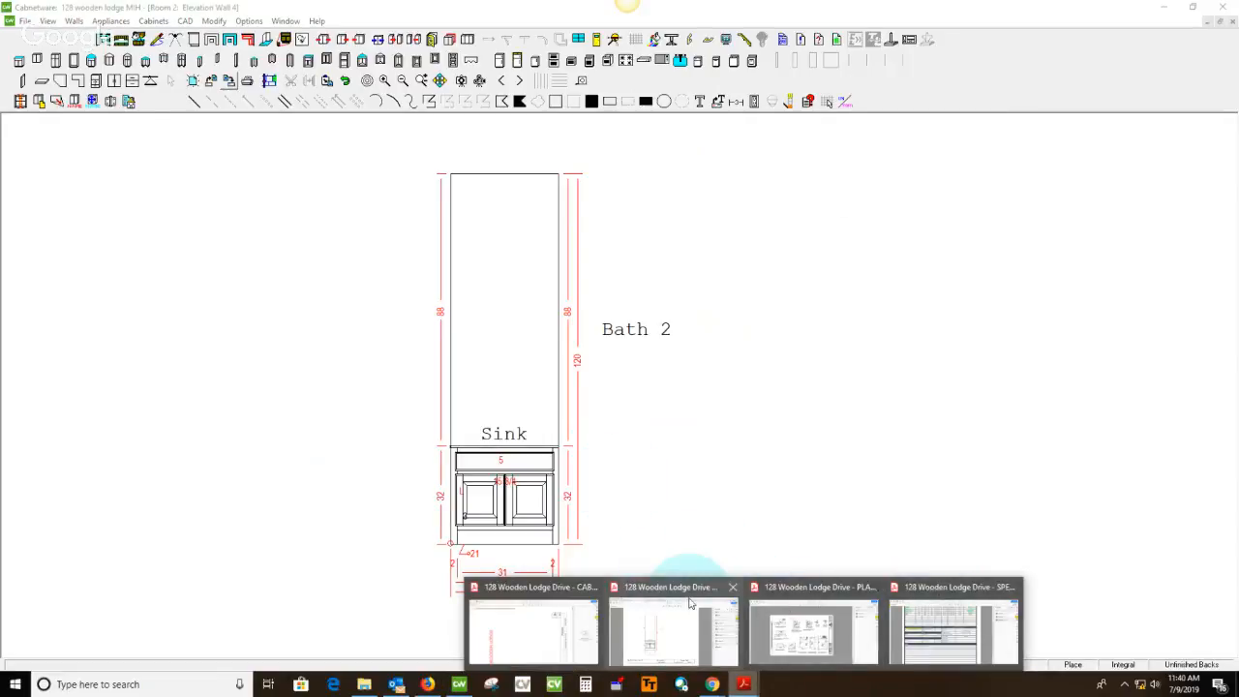
click(691, 603)
drag(324, 355, 785, 240)
Examine the Optional Utility layout on catalog page 8 and the laundry wall measurement on page 4 of the measured plan PDF
scroll(755, 317, down, 1)
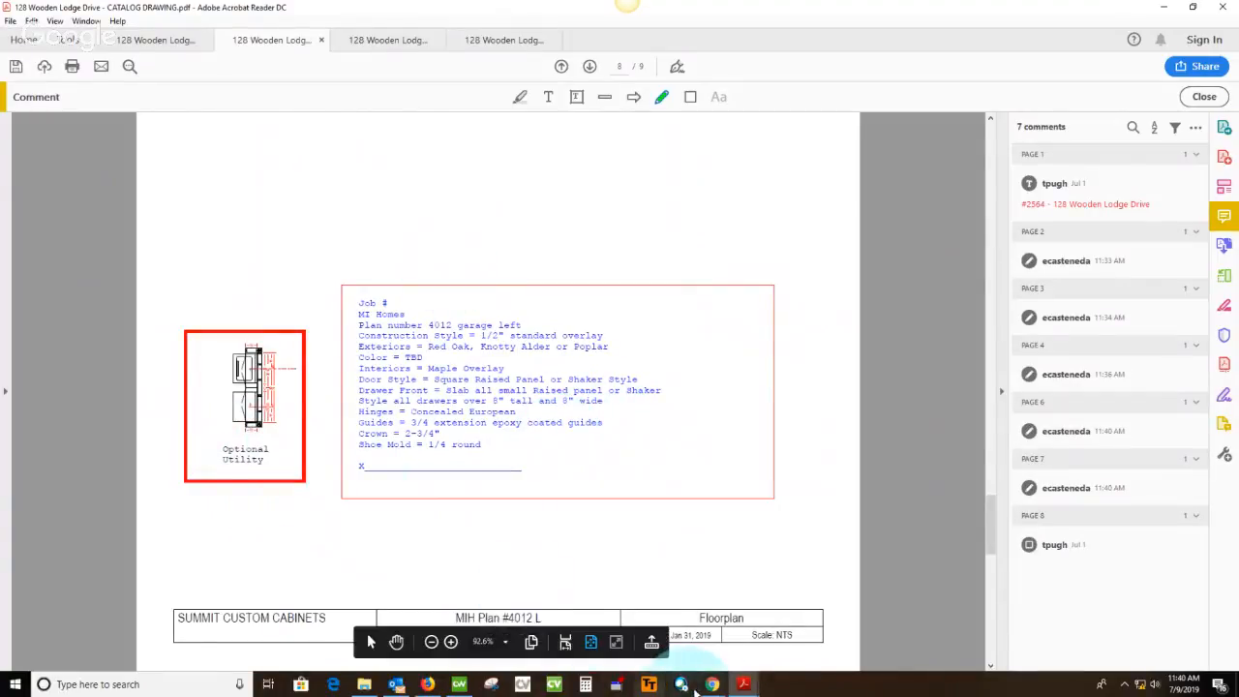
mouse_move(744, 685)
click(813, 641)
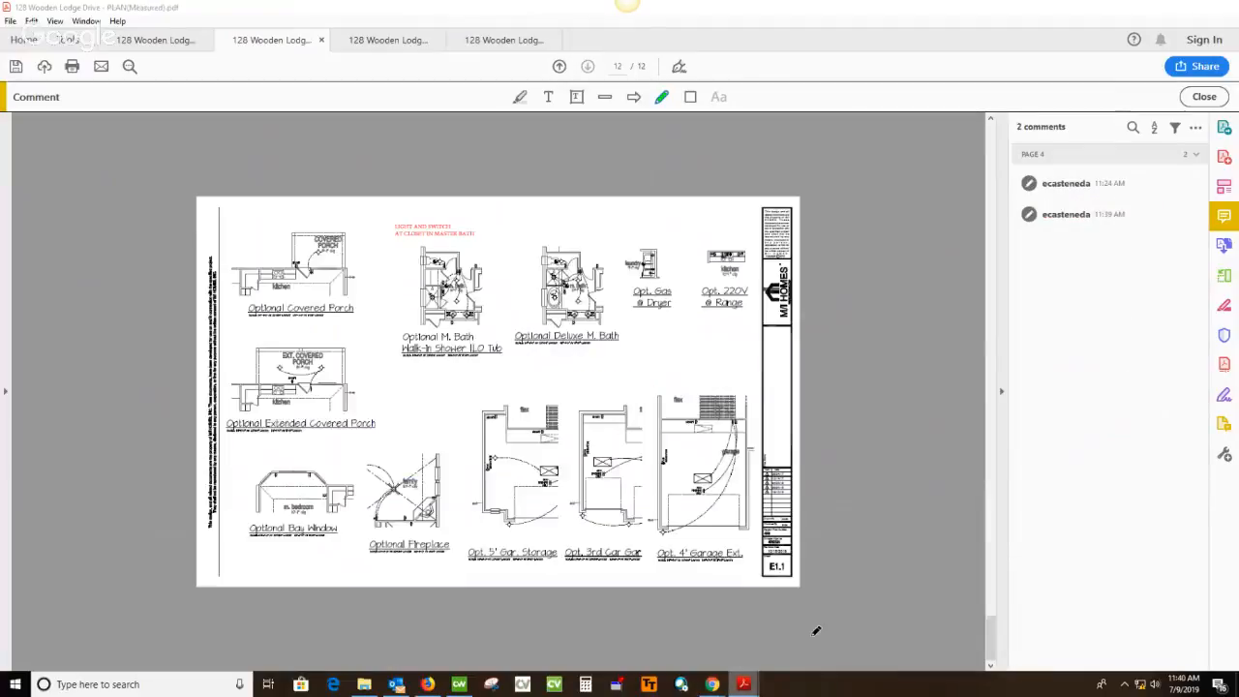
scroll(669, 526, up, 6)
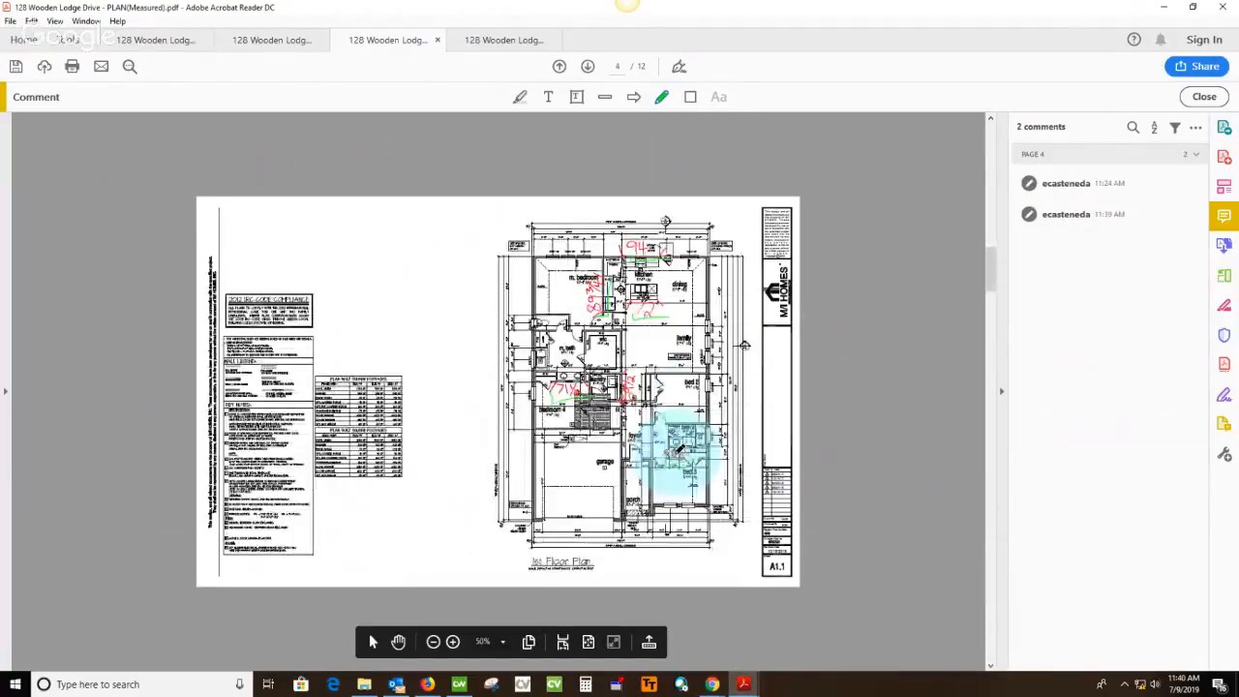
ctrl+scroll(678, 374, up, 6)
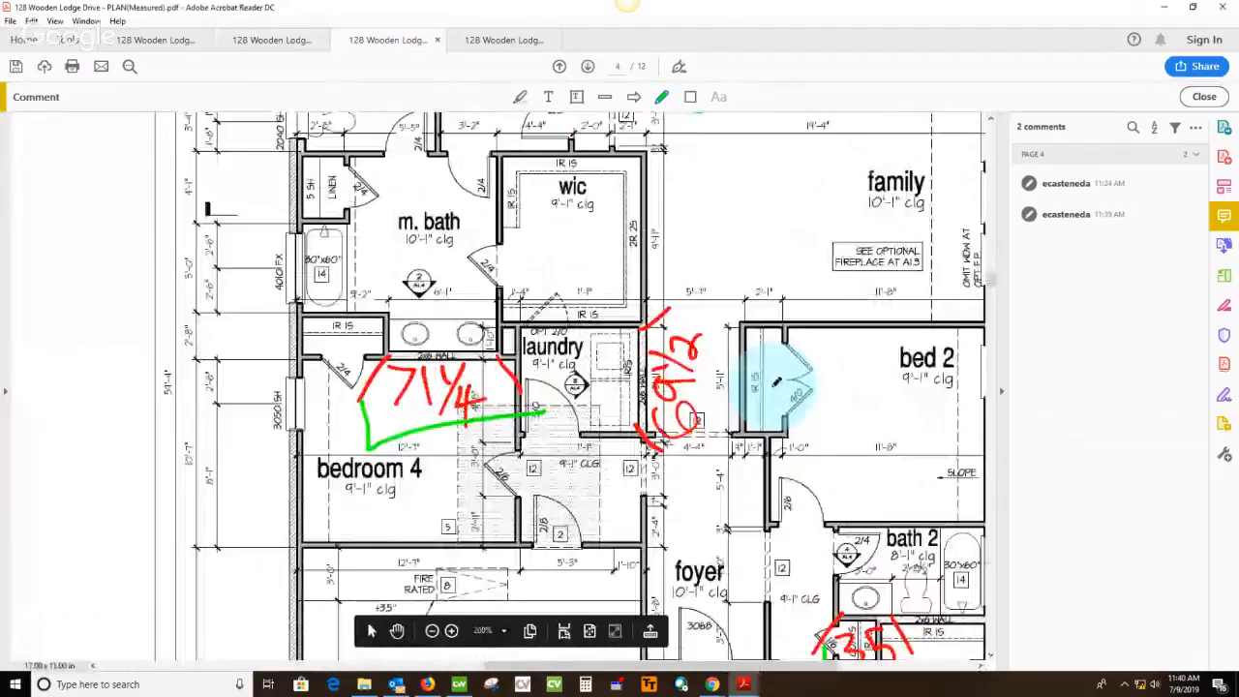
ctrl+scroll(776, 382, up, 2)
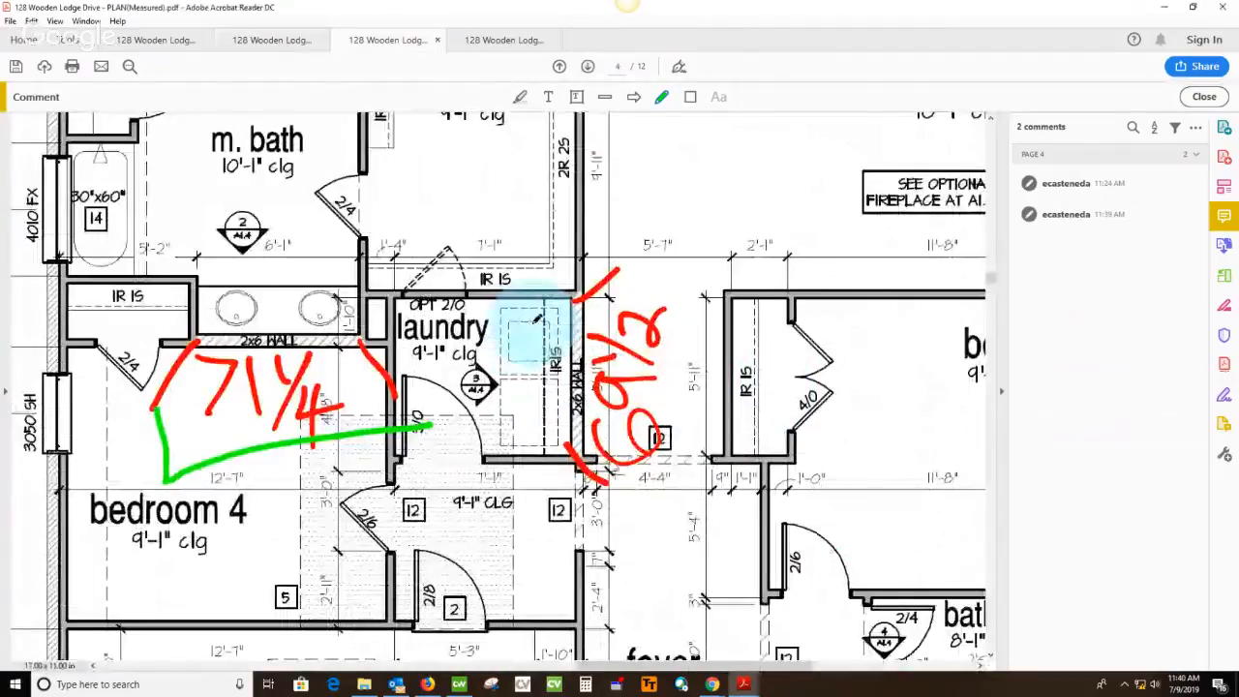
ctrl+scroll(643, 353, down, 8)
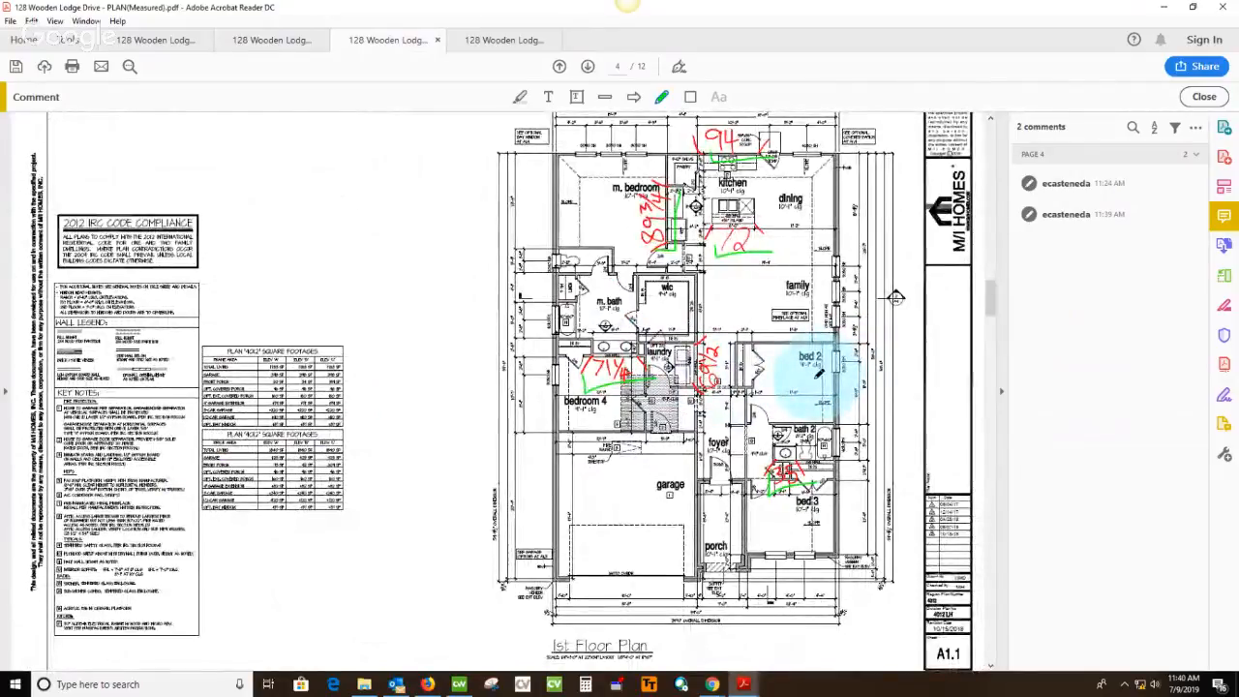
ctrl+scroll(818, 373, up, 8)
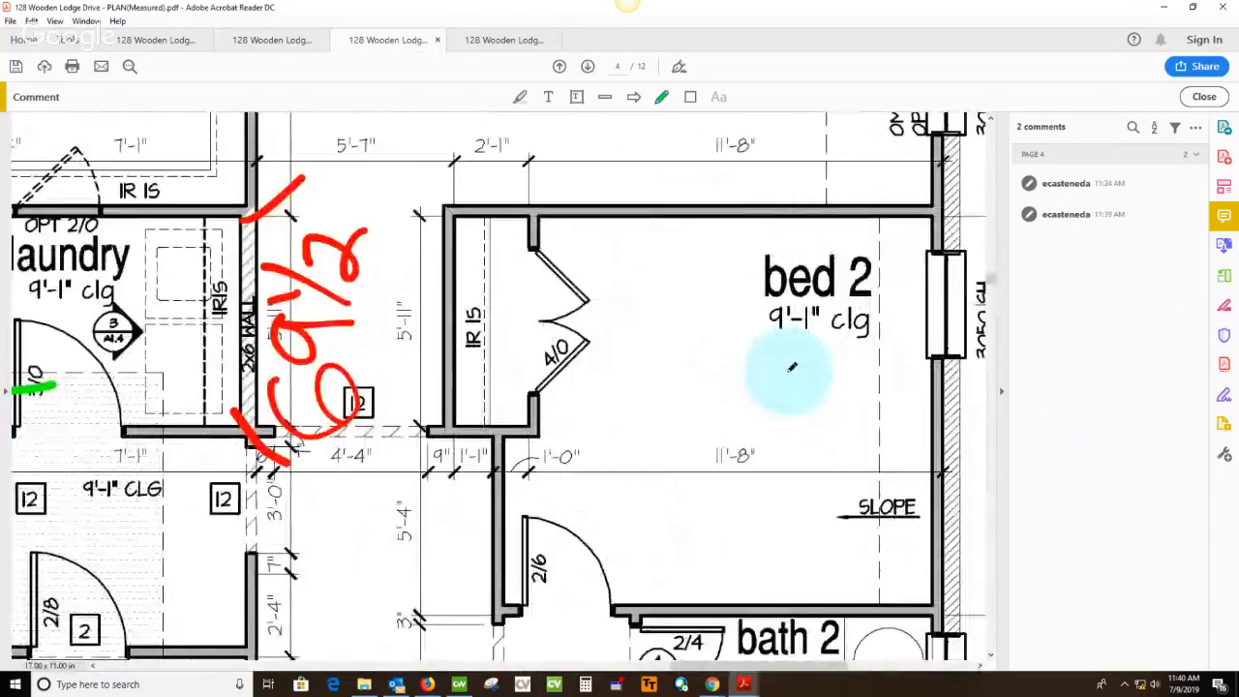
ctrl+scroll(792, 367, down, 6)
ctrl+scroll(797, 359, up, 4)
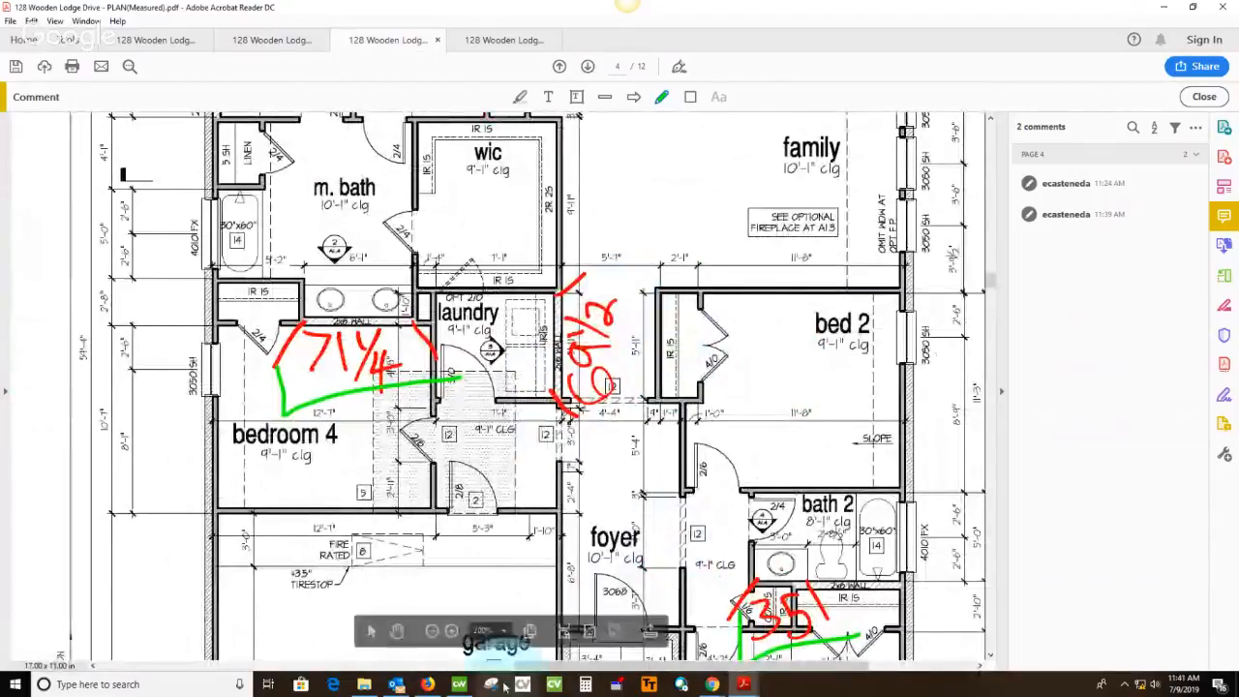
In Cabnetware, save the All Baths room and open room 3, Optional Cabinets, of the same job
click(459, 684)
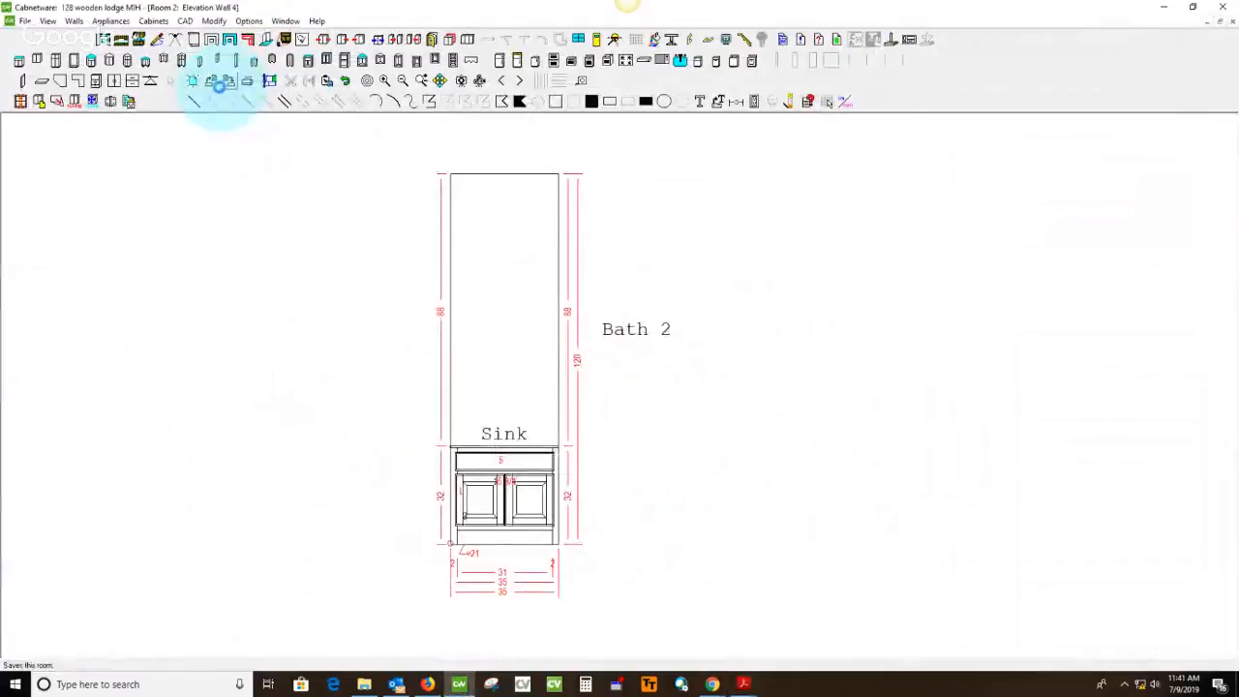
click(211, 81)
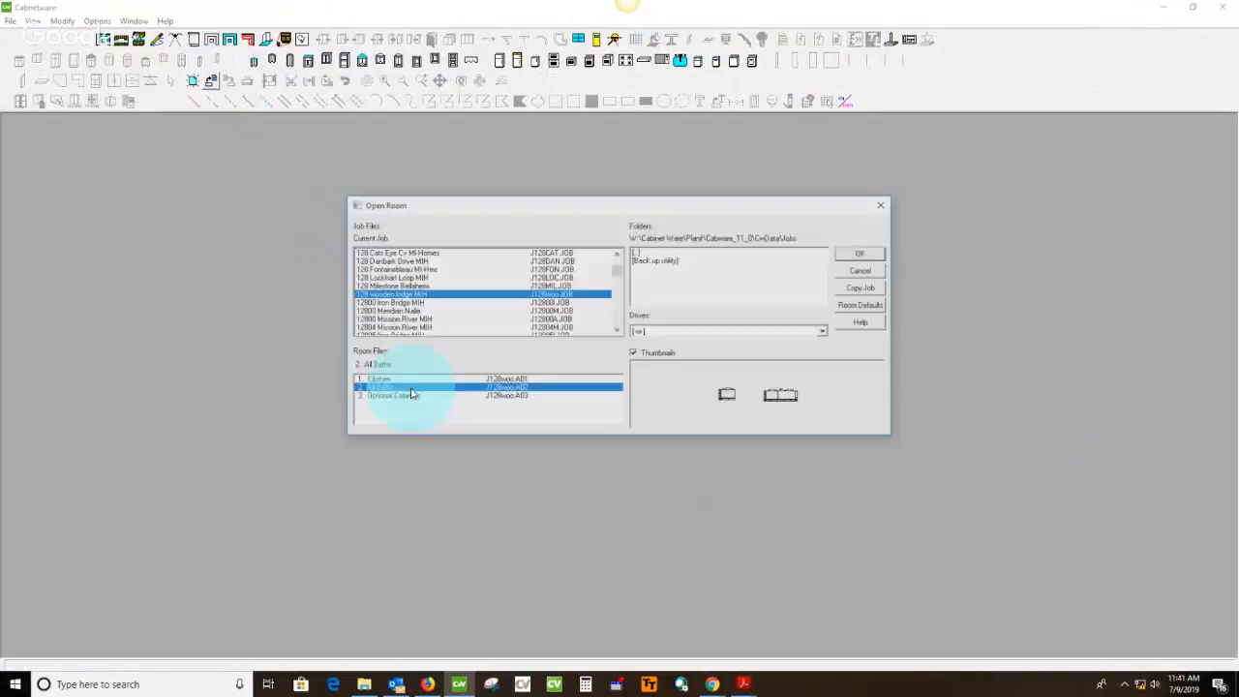
click(399, 398)
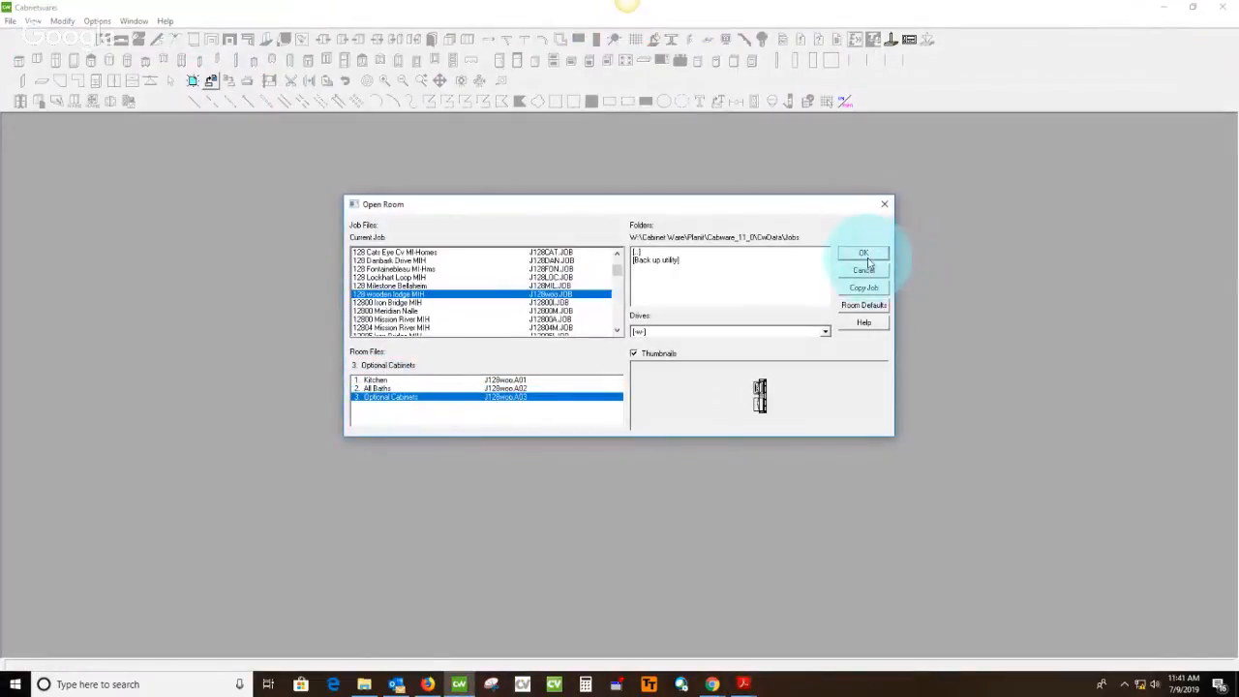
click(864, 255)
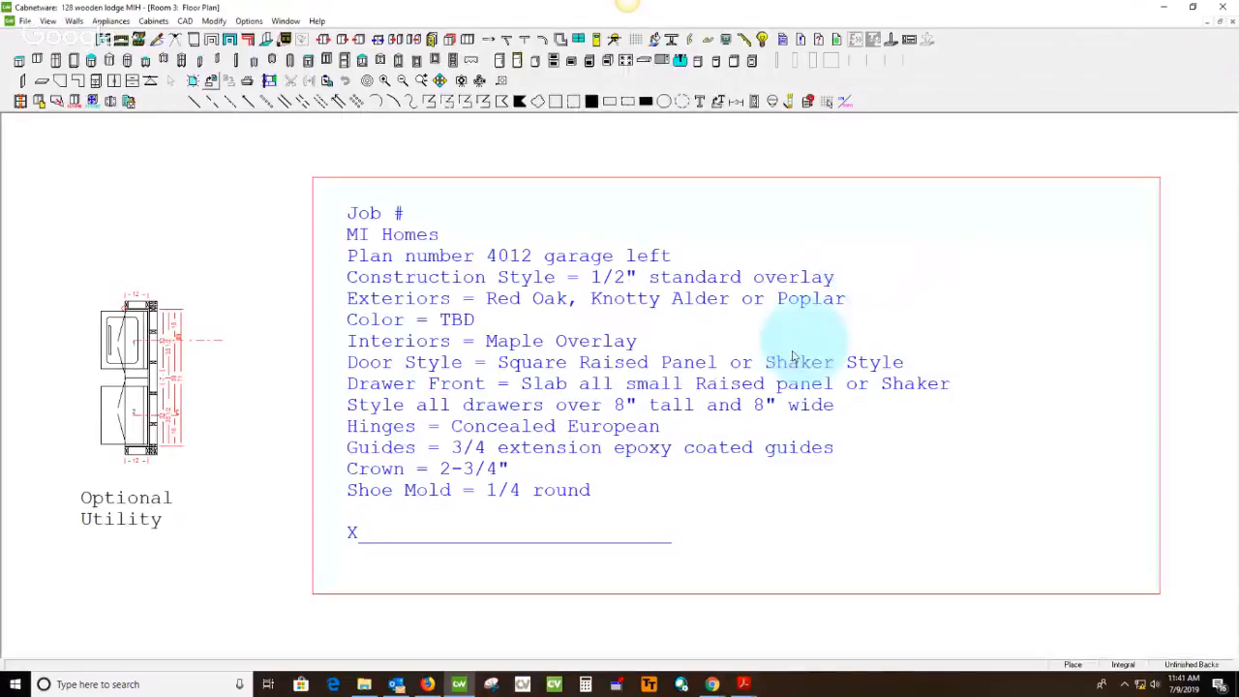
Replace the generic specification text in the floor plan with the job's completed specifications, including Poplar exteriors, Smoke color and Square Raised Panel doors
click(374, 225)
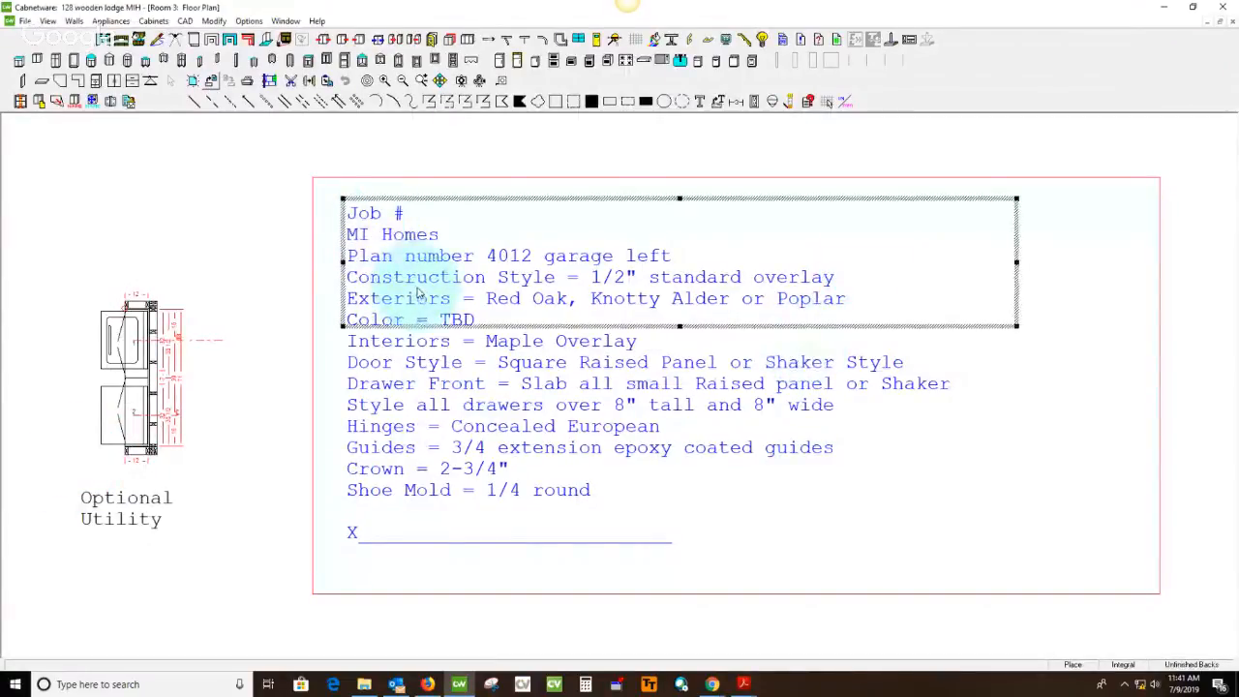
mouse_move(418, 293)
mouse_down()
mouse_move(503, 243)
mouse_move(351, 210)
mouse_up()
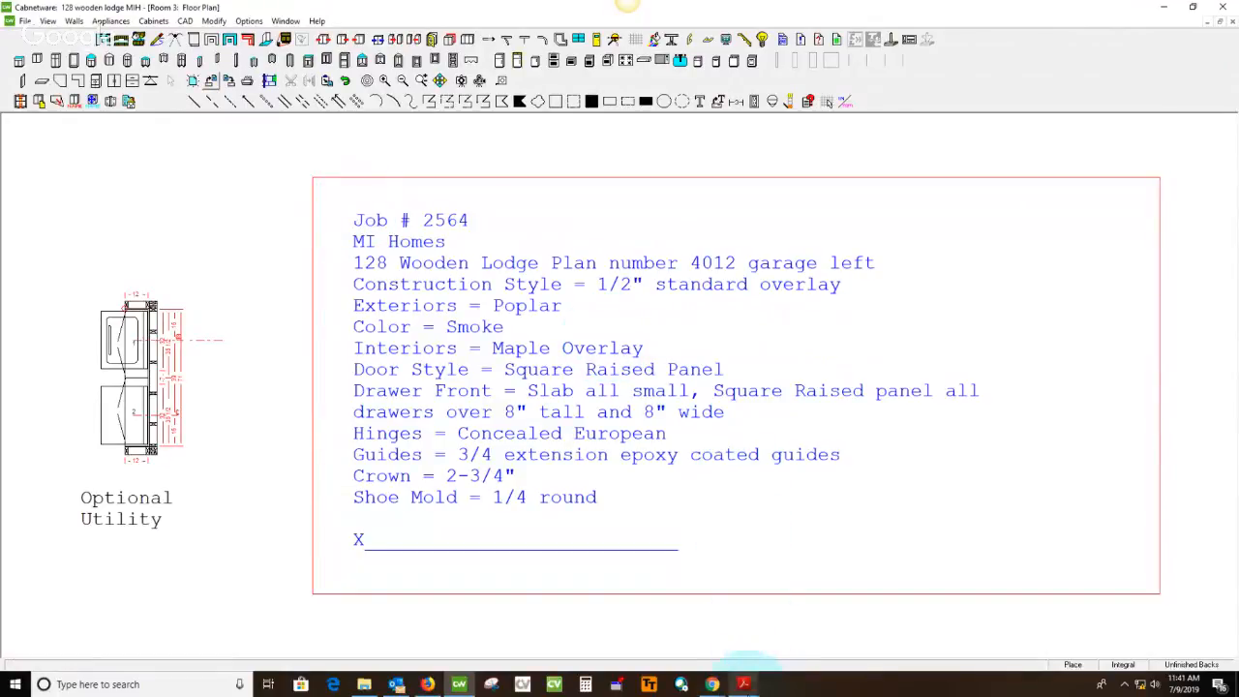
In the spec sheet PDF, strike through Utility and its Smoke color in green, and return to Cabnetware
mouse_move(743, 682)
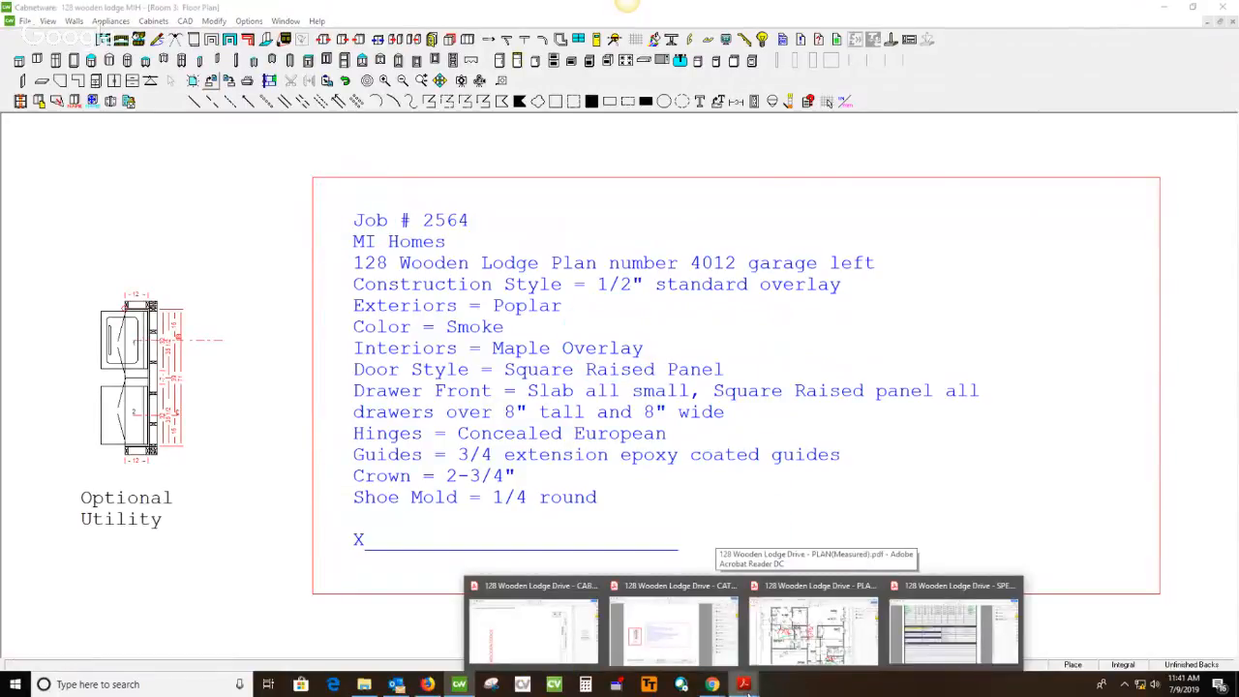
click(954, 629)
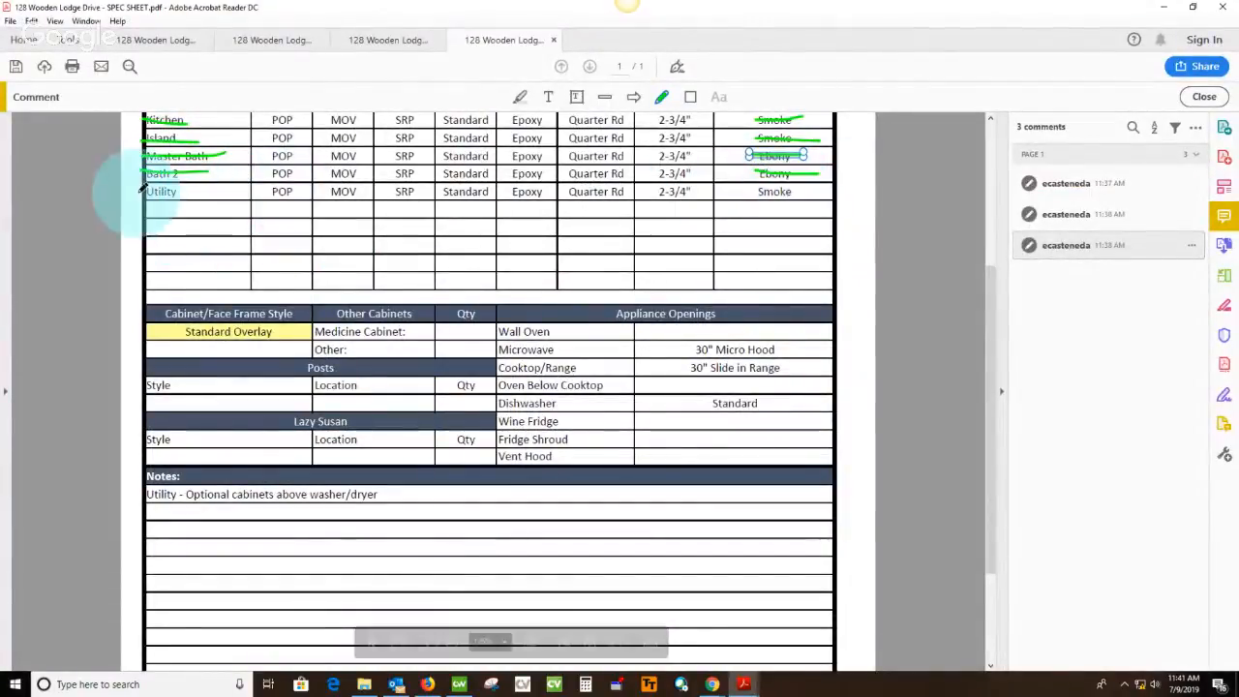
drag(131, 192, 234, 191)
drag(755, 192, 868, 190)
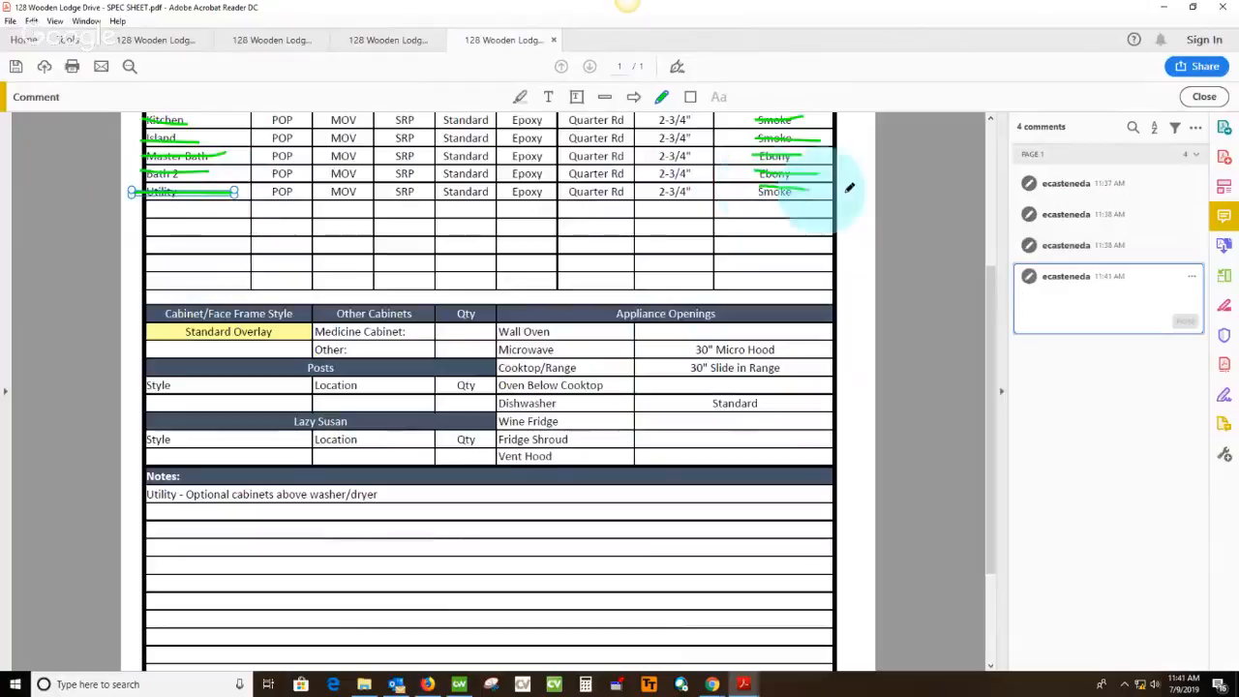
click(461, 685)
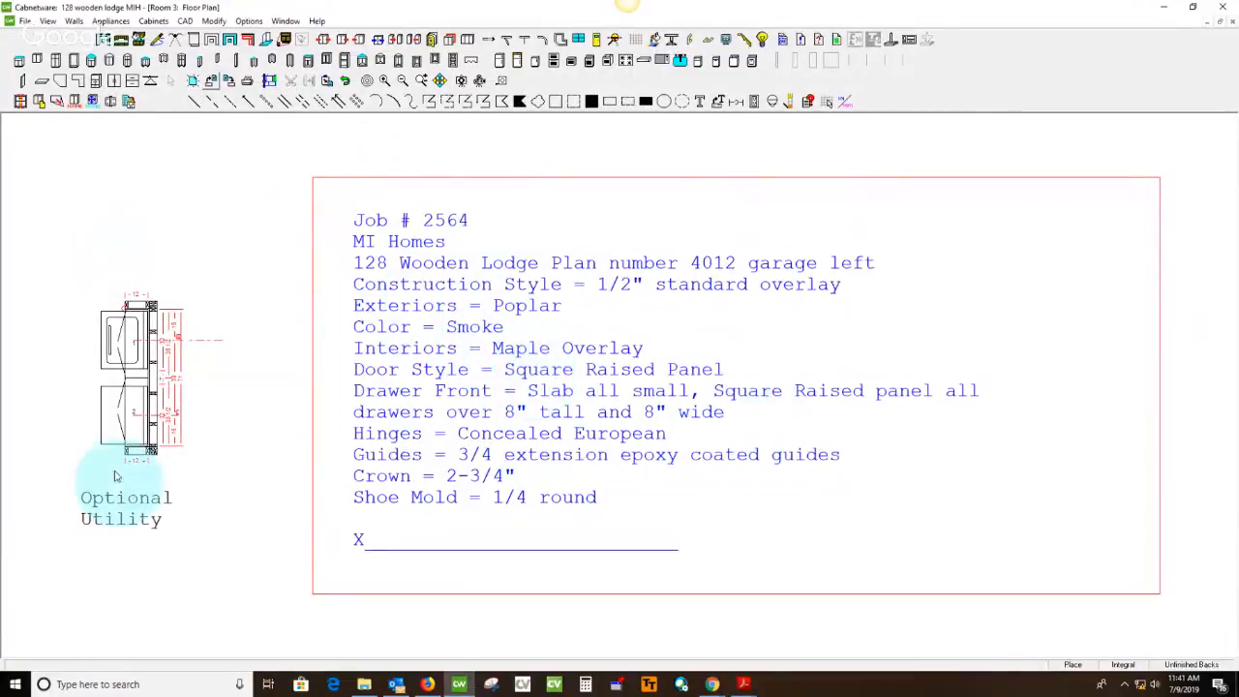
Set the room's default drawer slides and pullout slides to BLUM 22 inch 3/4 Epoxy in the room defaults
click(129, 100)
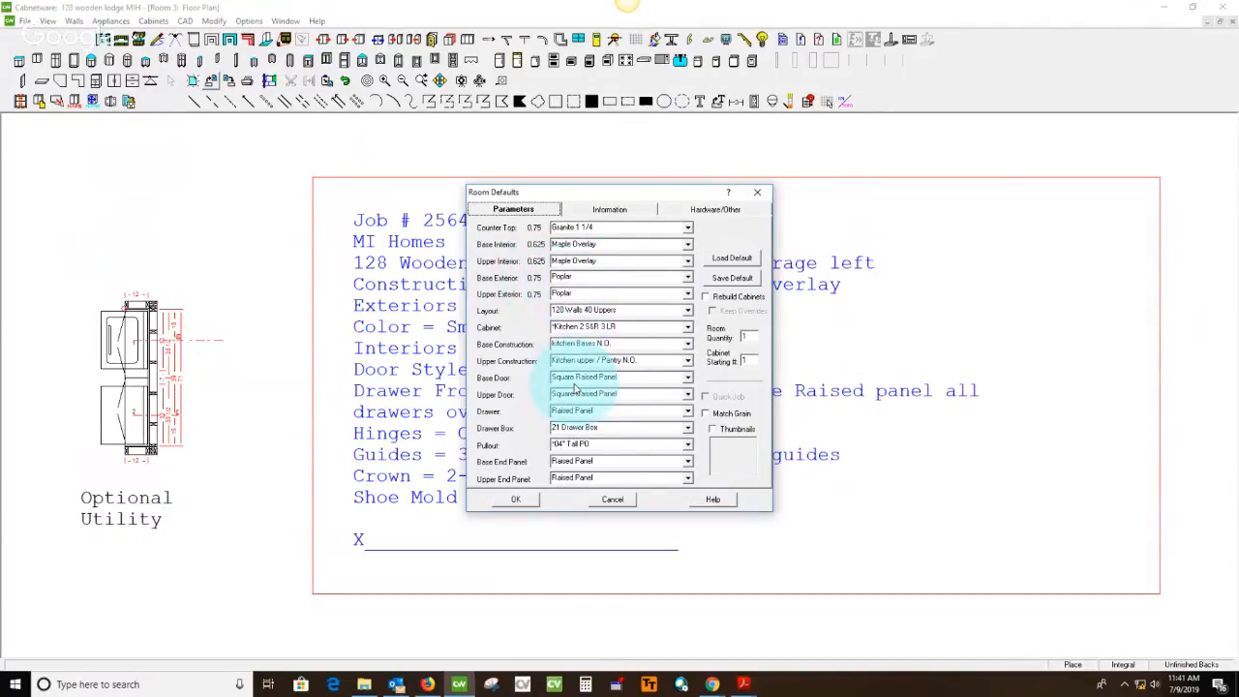
click(715, 210)
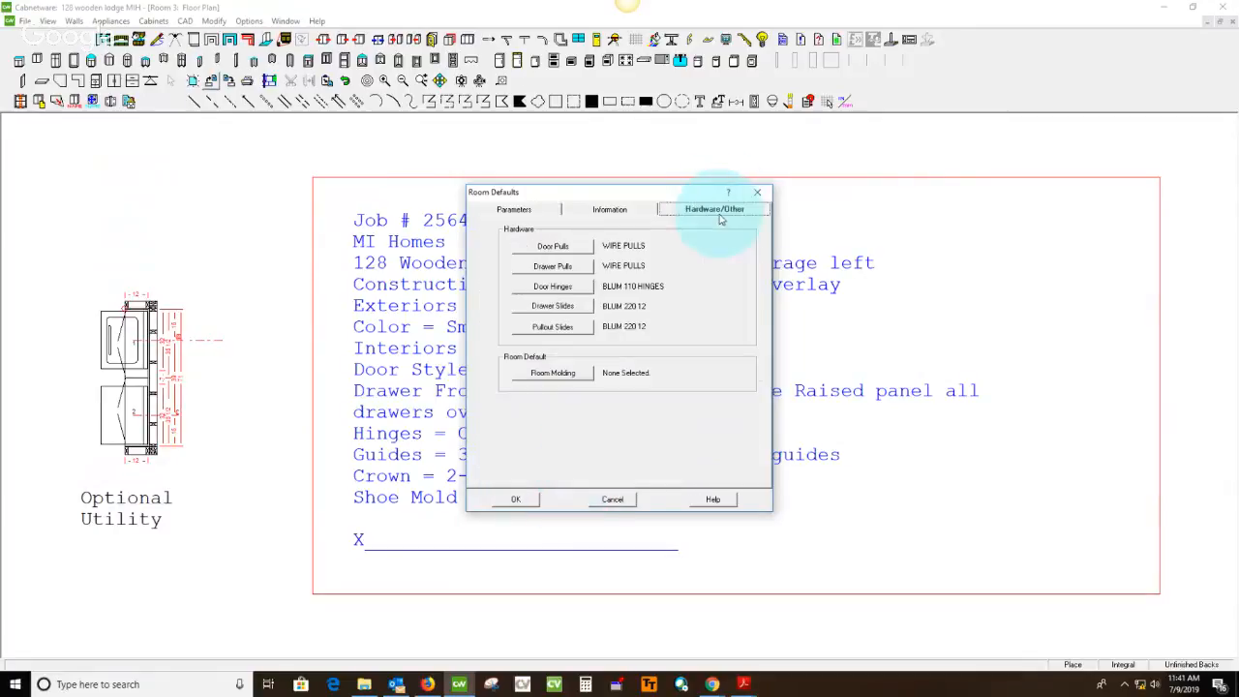
click(553, 306)
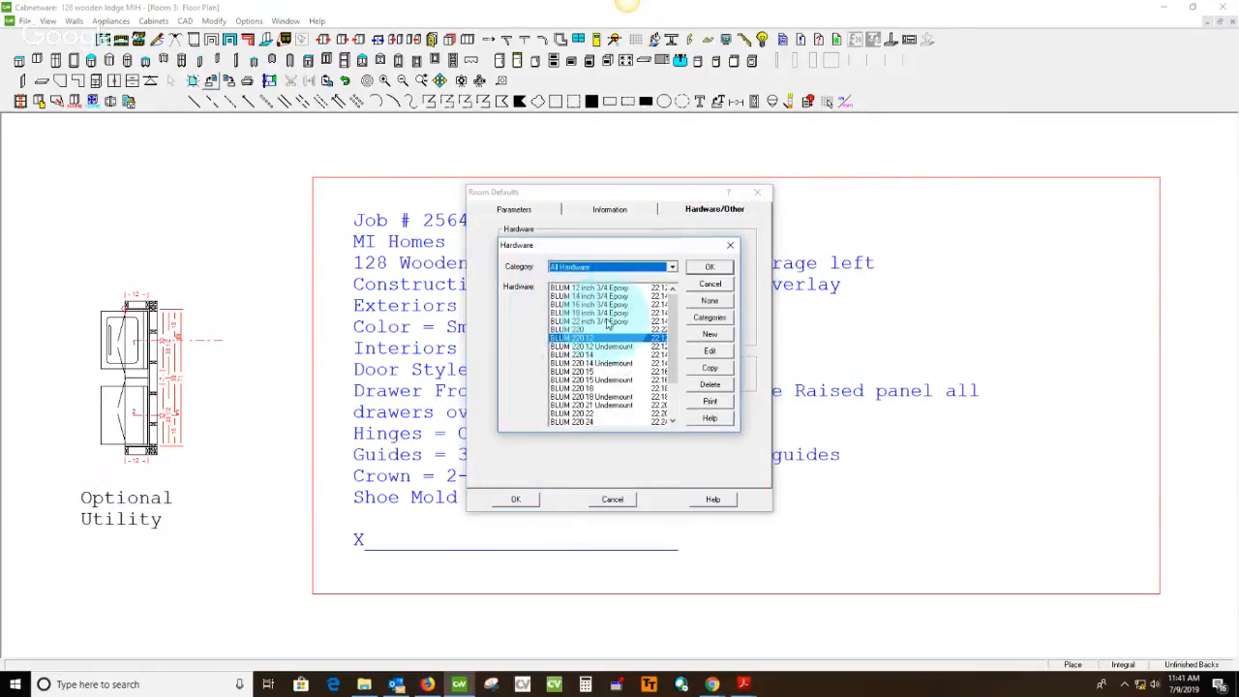
click(710, 267)
click(538, 324)
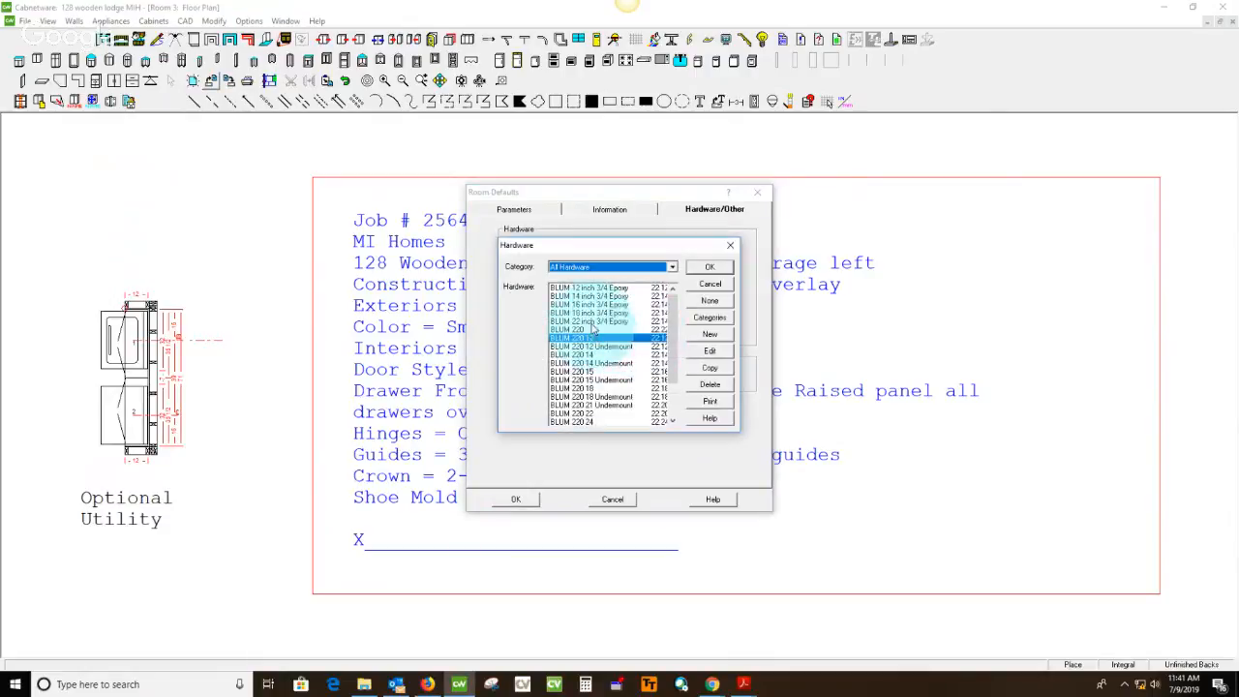
click(639, 320)
click(701, 271)
click(518, 502)
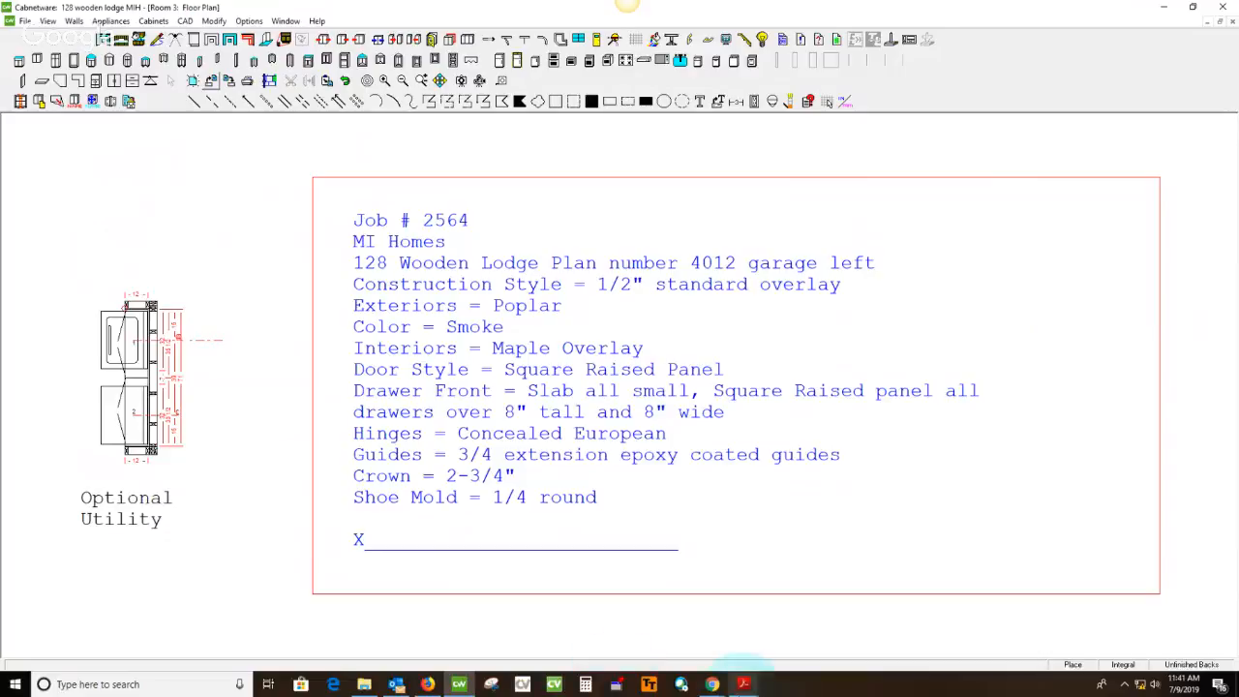
Change the Optional Utility label on the floor plan to a center-justified "Utility" and shift it under the cabinets
double_click(134, 505)
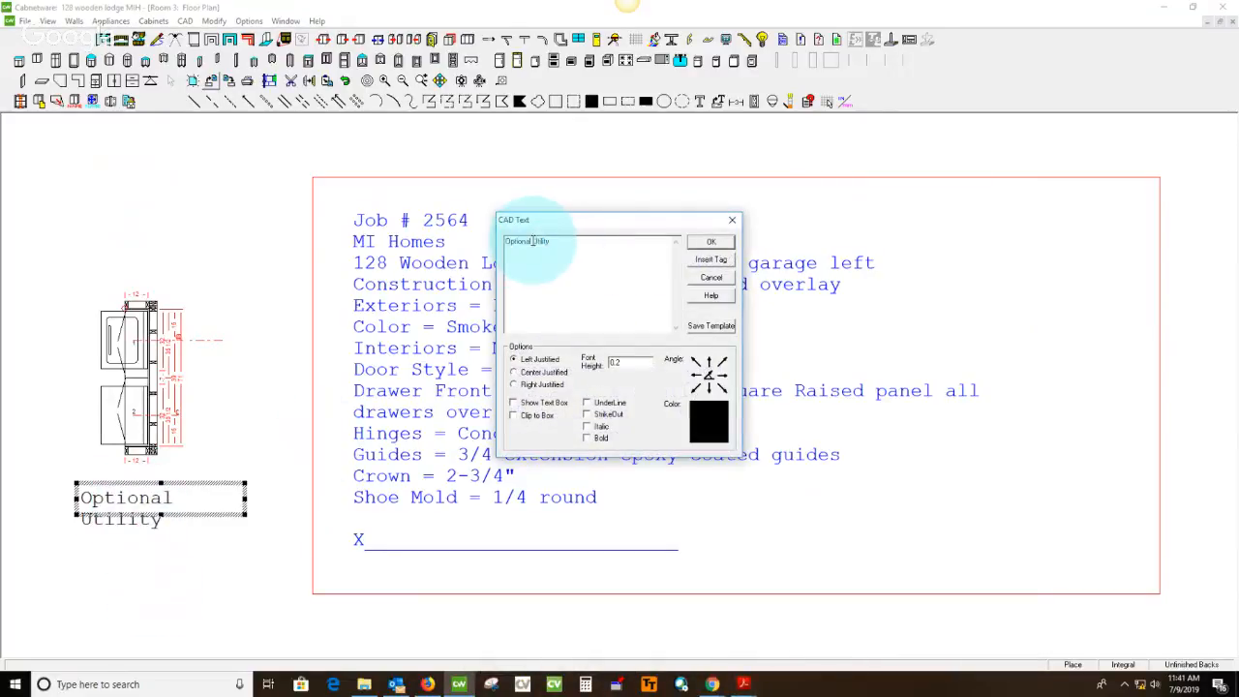
drag(533, 240, 438, 262)
key(Delete)
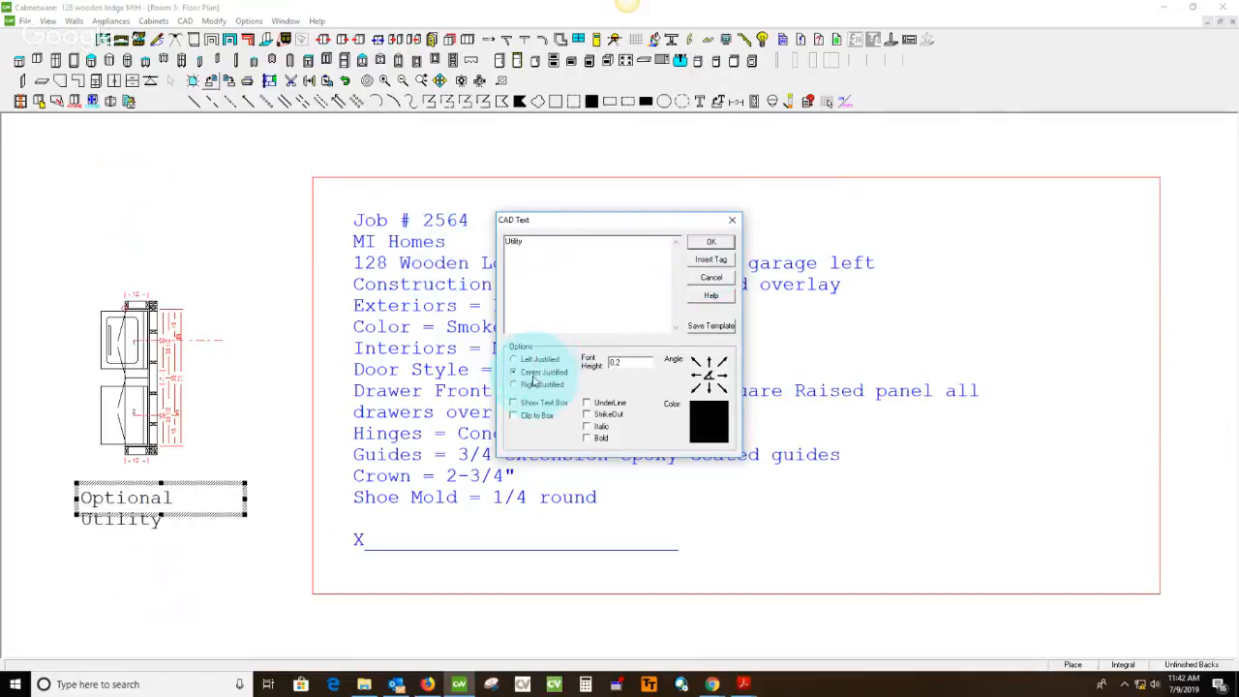
click(707, 242)
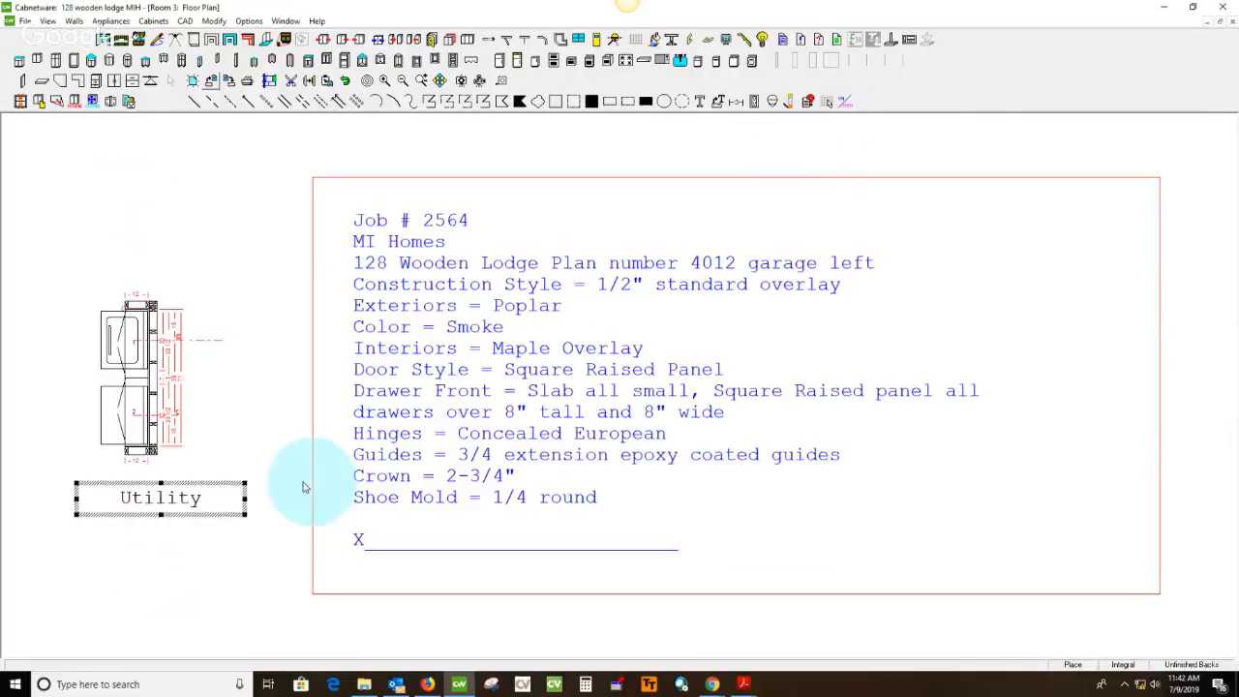
drag(193, 484, 168, 484)
click(226, 417)
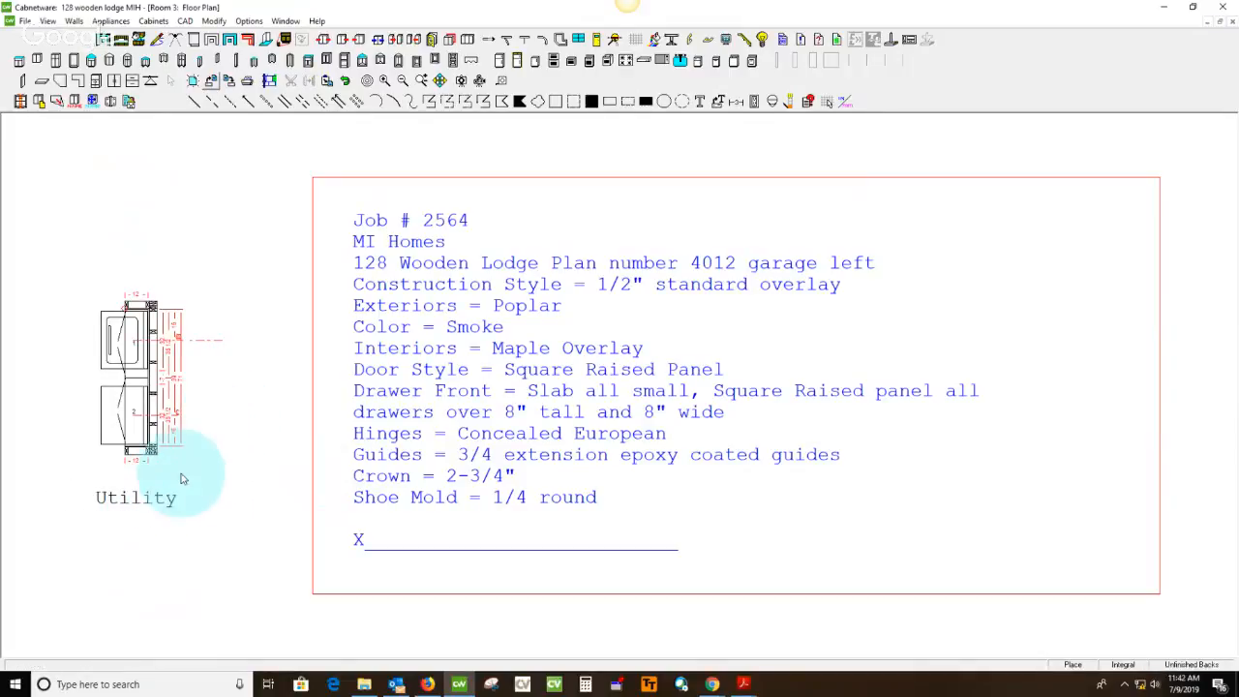
Check the laundry wall measurement on page 4 of the measured plan PDF and return to Cabnetware
click(744, 684)
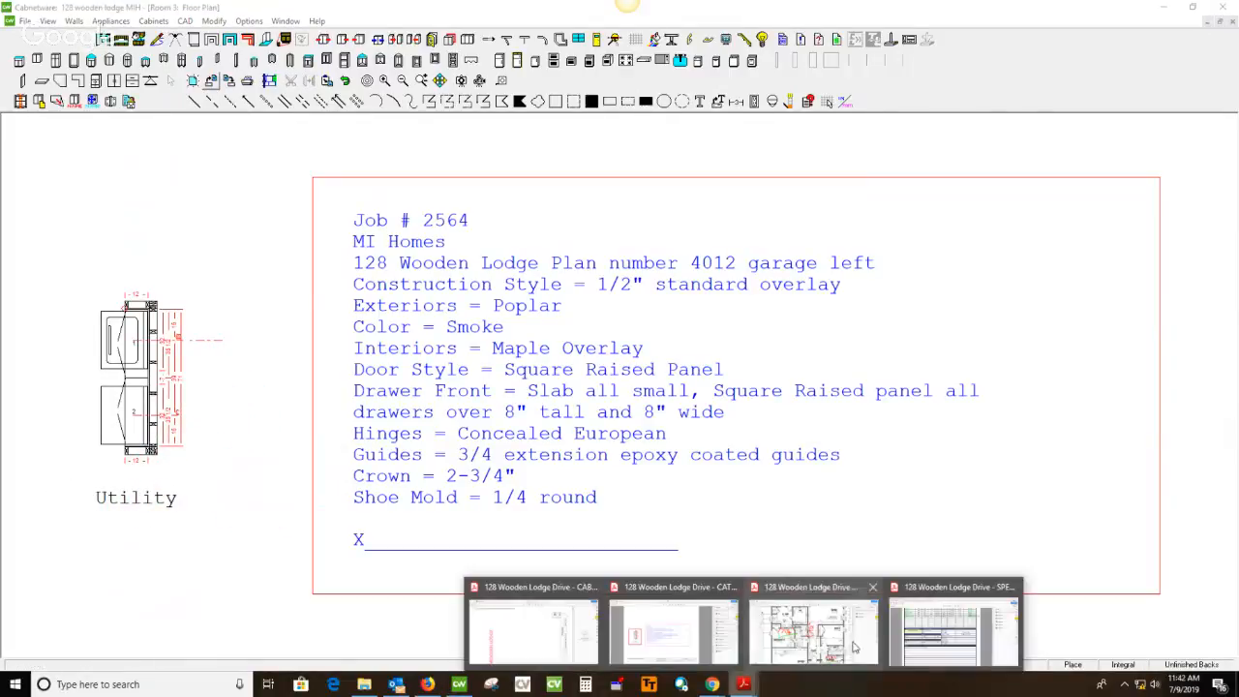
click(840, 617)
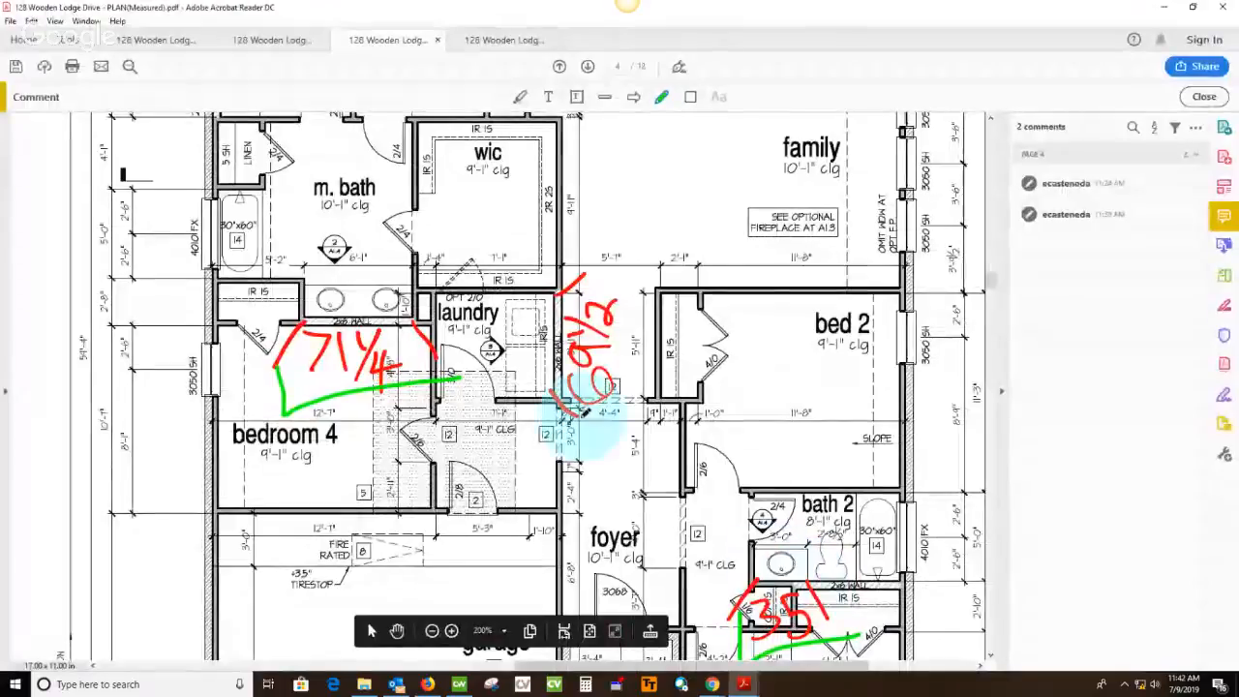
click(459, 685)
Set the width of utility cabinet 2 to 34, modified from its right side, and the wall length behind it to 69.5
scroll(152, 387, up, 4)
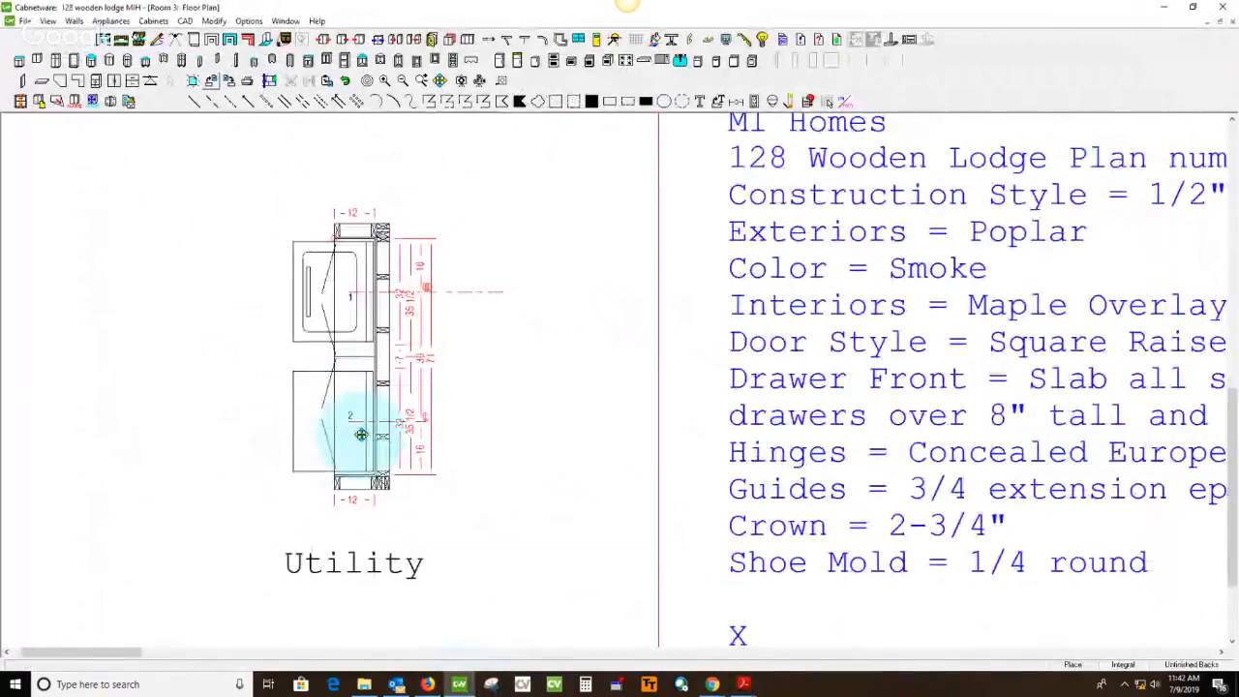
double_click(360, 435)
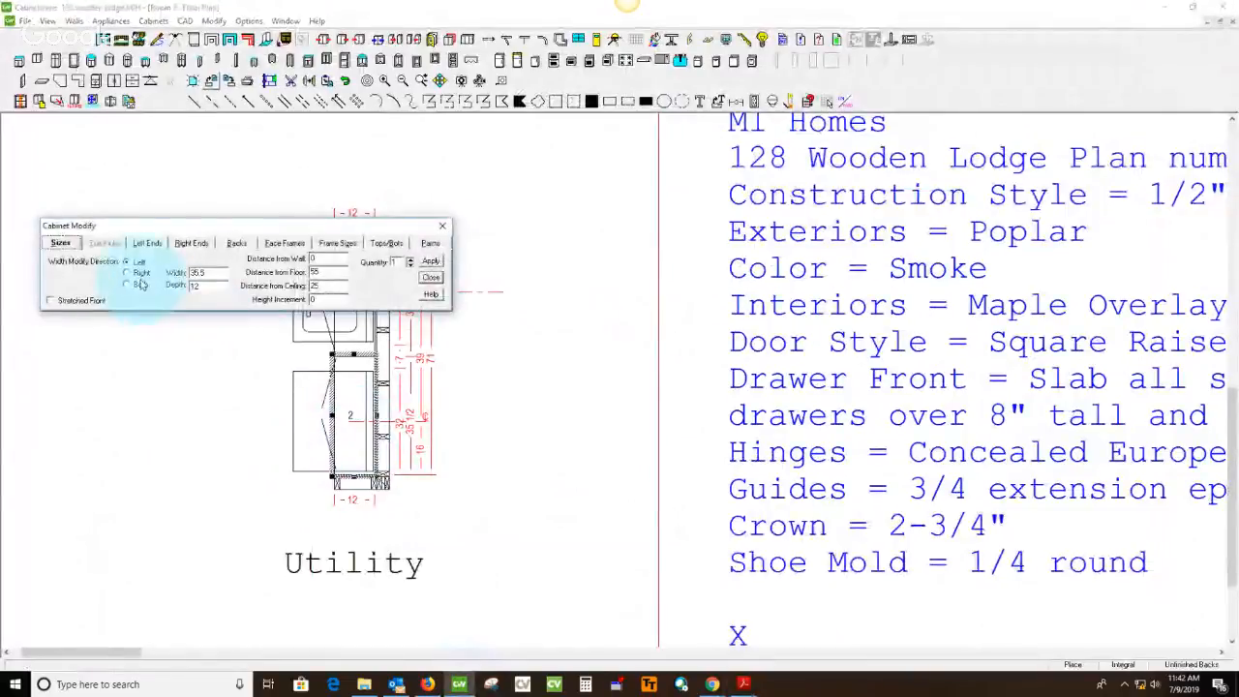
click(140, 275)
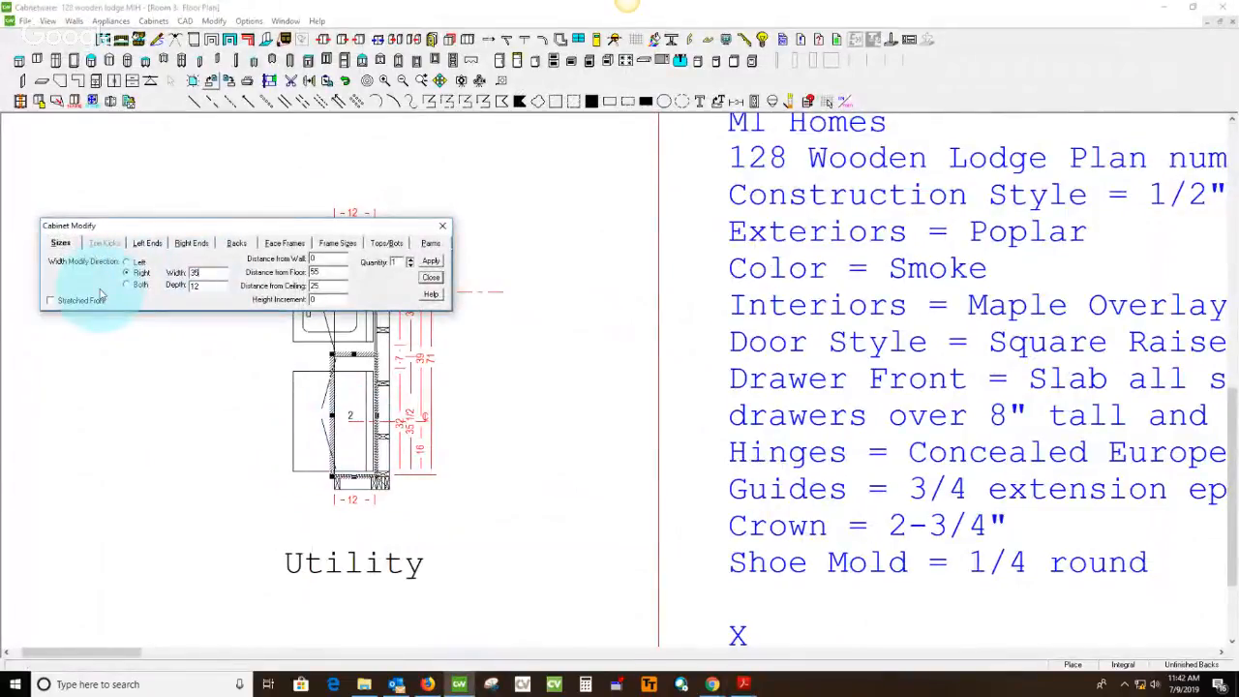
click(97, 298)
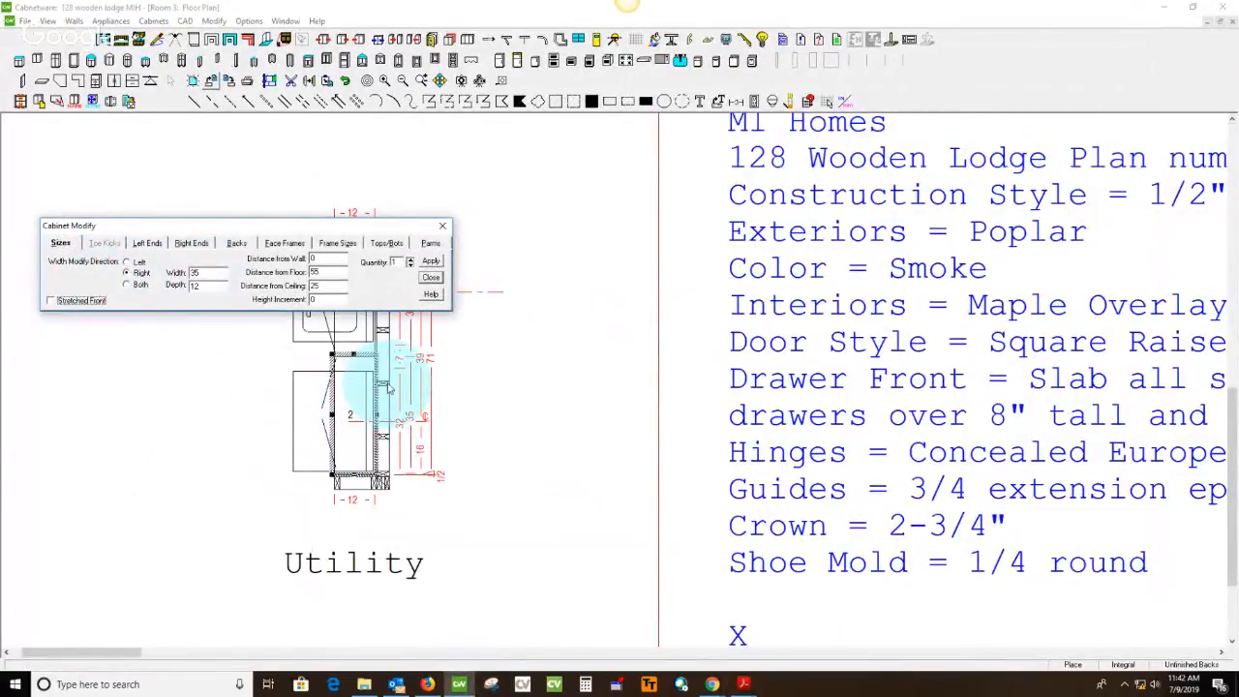
double_click(200, 275)
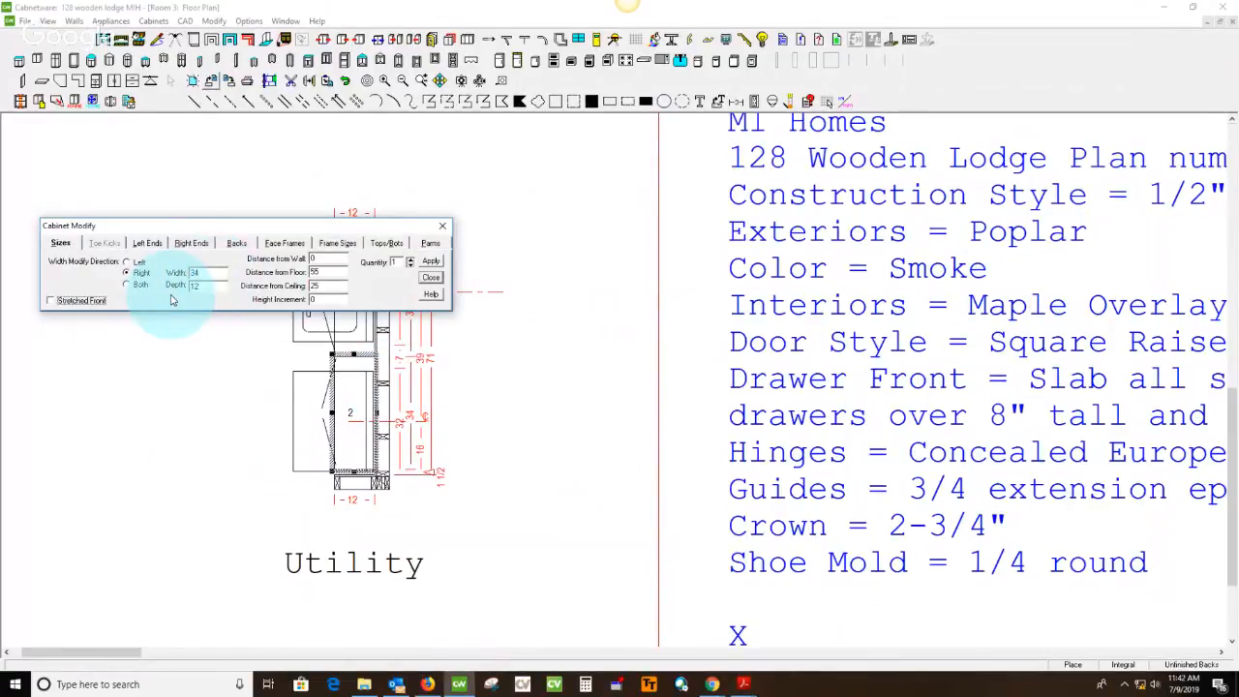
double_click(388, 356)
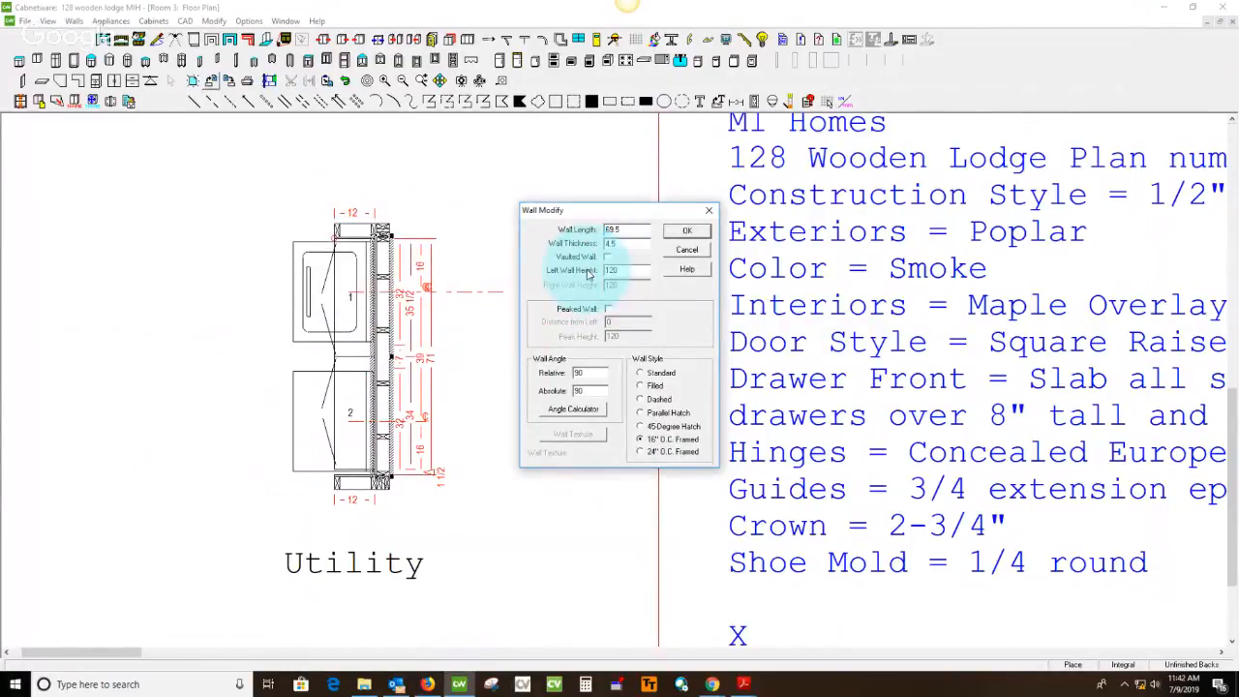
key(Return)
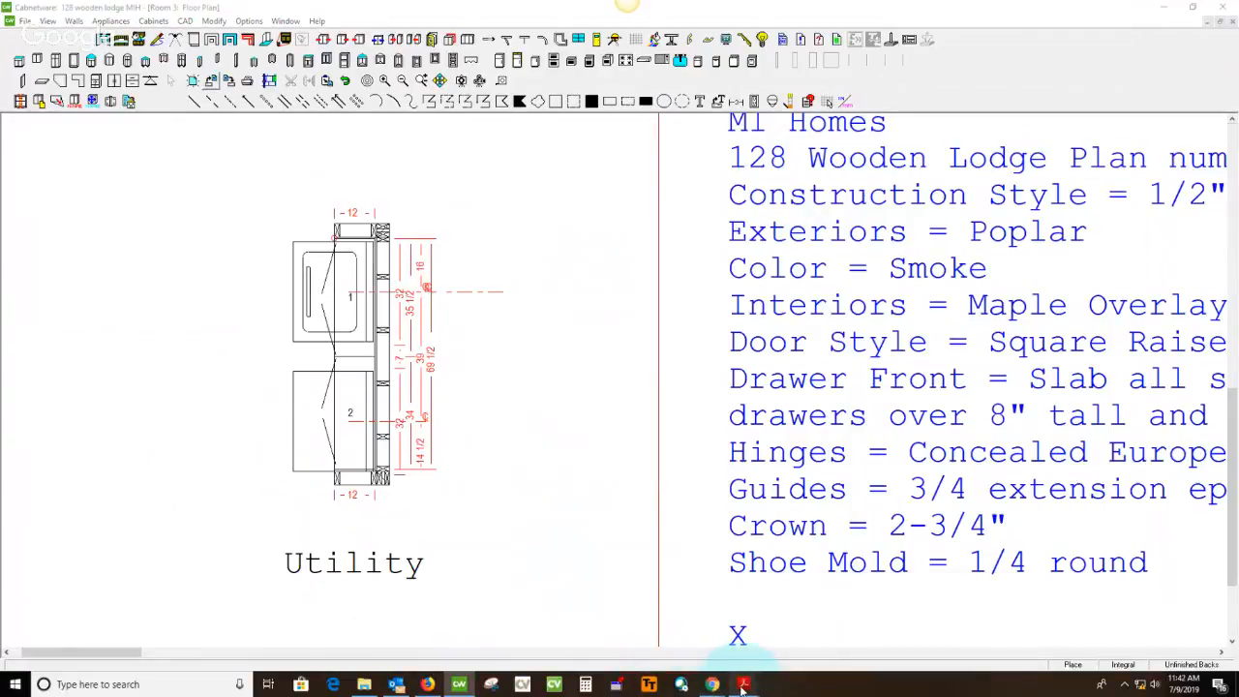
In the measured plan PDF, mark off the laundry wall measurement with a green pencil stroke
mouse_move(743, 685)
click(813, 646)
mouse_move(658, 225)
mouse_down()
mouse_move(649, 291)
mouse_move(578, 423)
mouse_up()
Examine the Optional Utility elevation of wall 2 on catalog drawing page 9 and return to Cabnetware
click(295, 41)
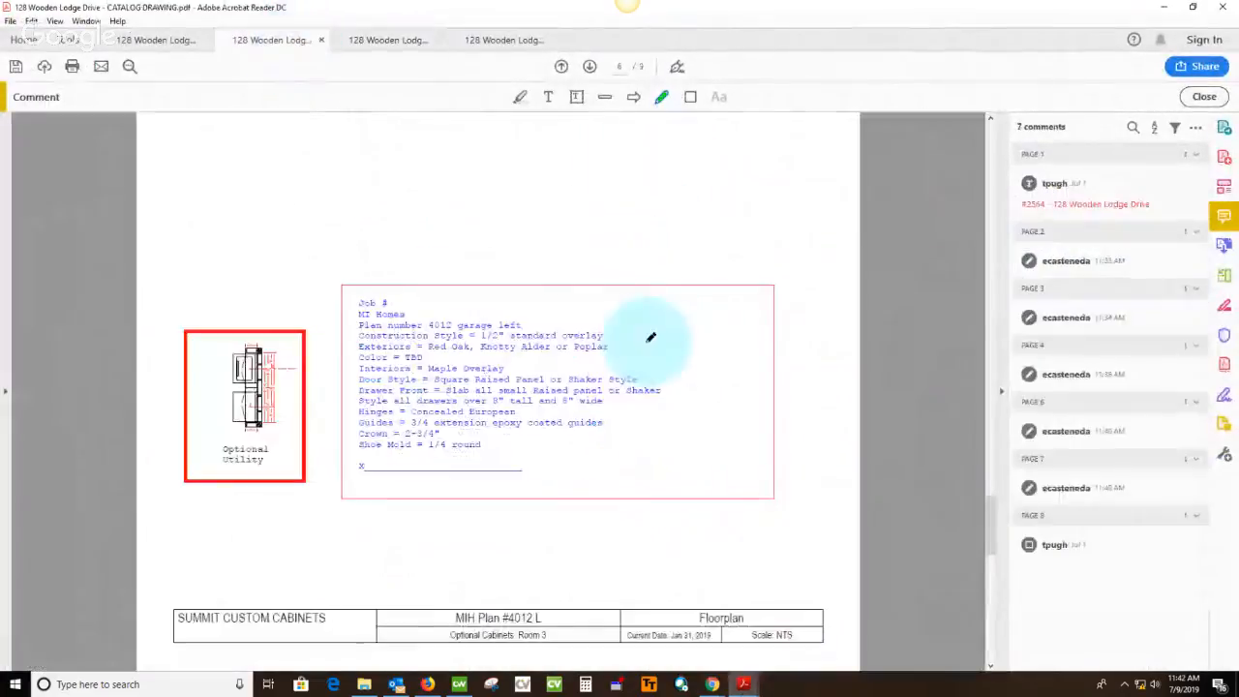
scroll(542, 300, down, 3)
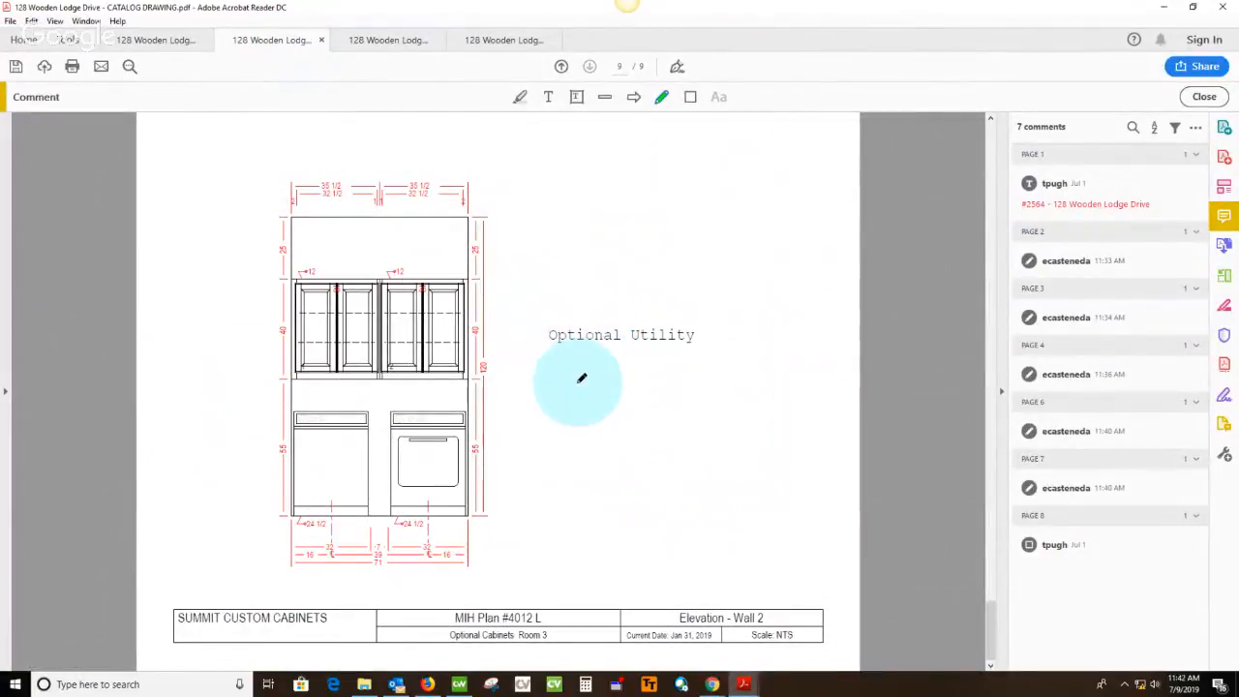
click(459, 685)
Open the elevation view of wall 2 behind the utility cabinets
click(121, 44)
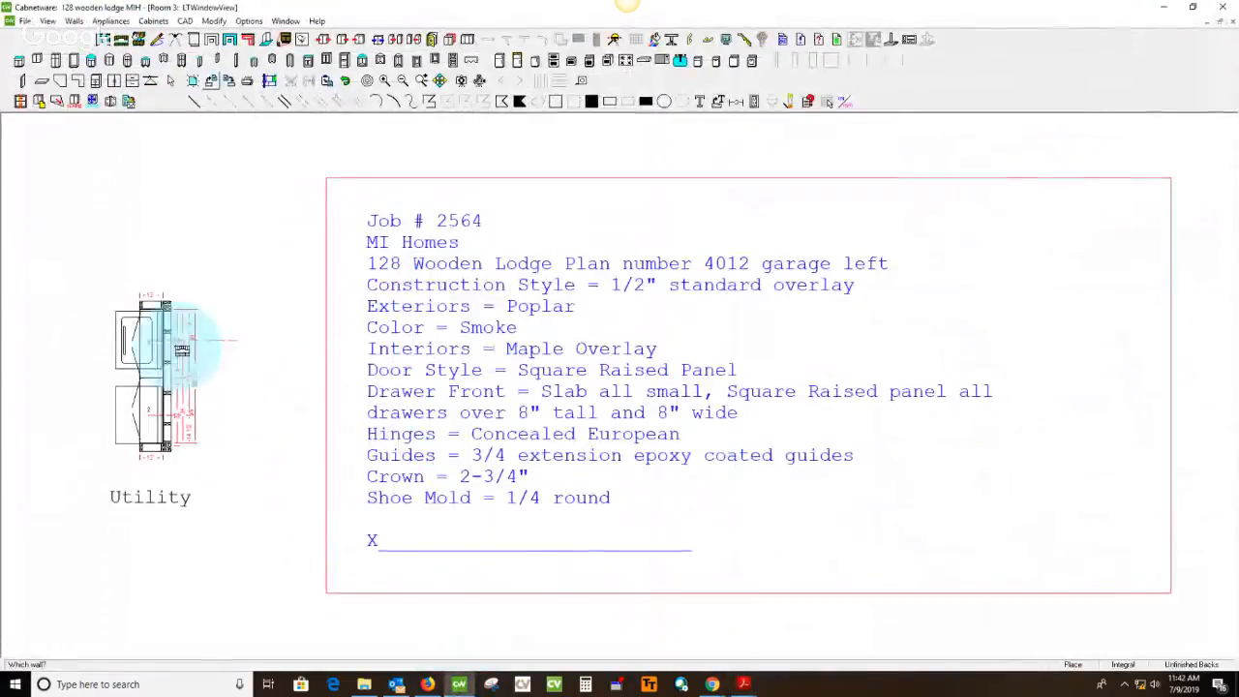
click(163, 339)
scroll(537, 216, up, 4)
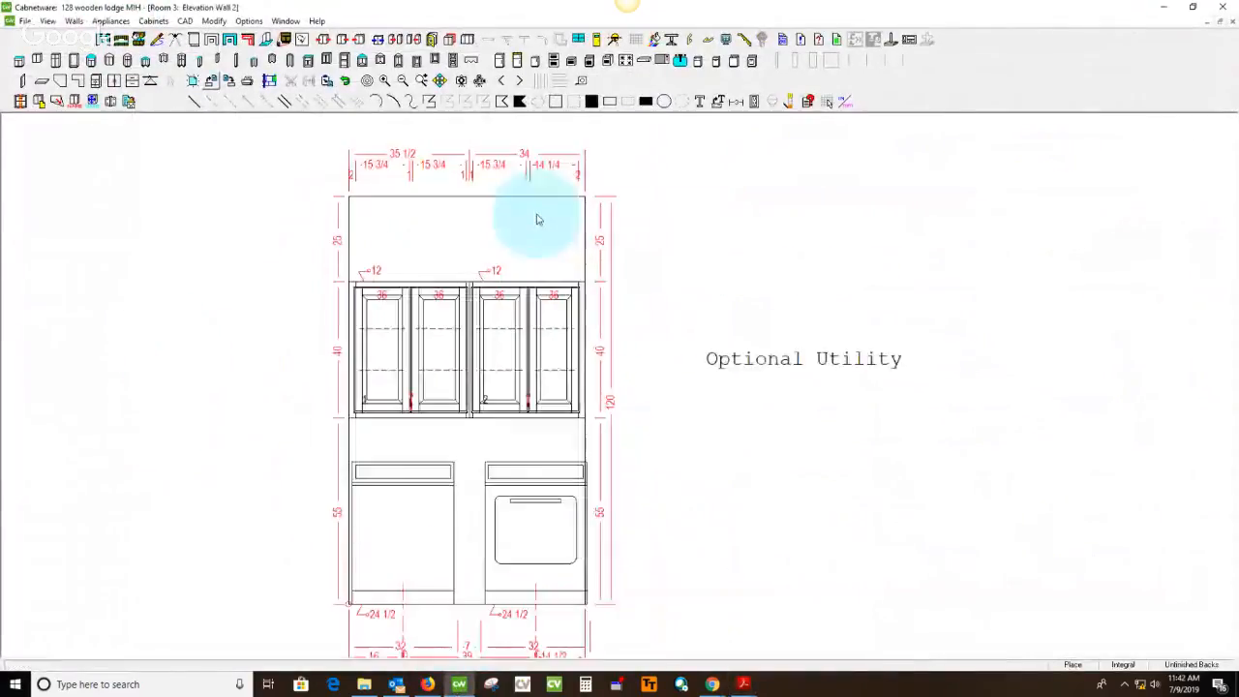
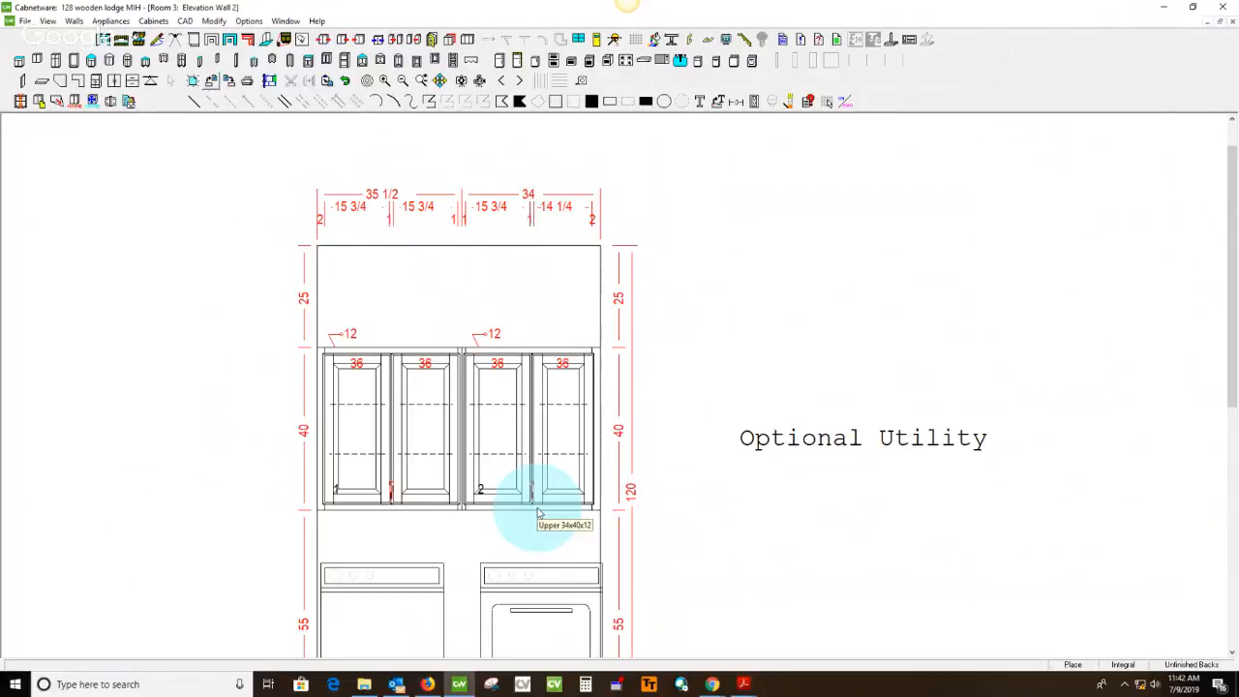
Try to set the width of upper utility cabinet 2 to 34.75, modified from its right side
double_click(540, 514)
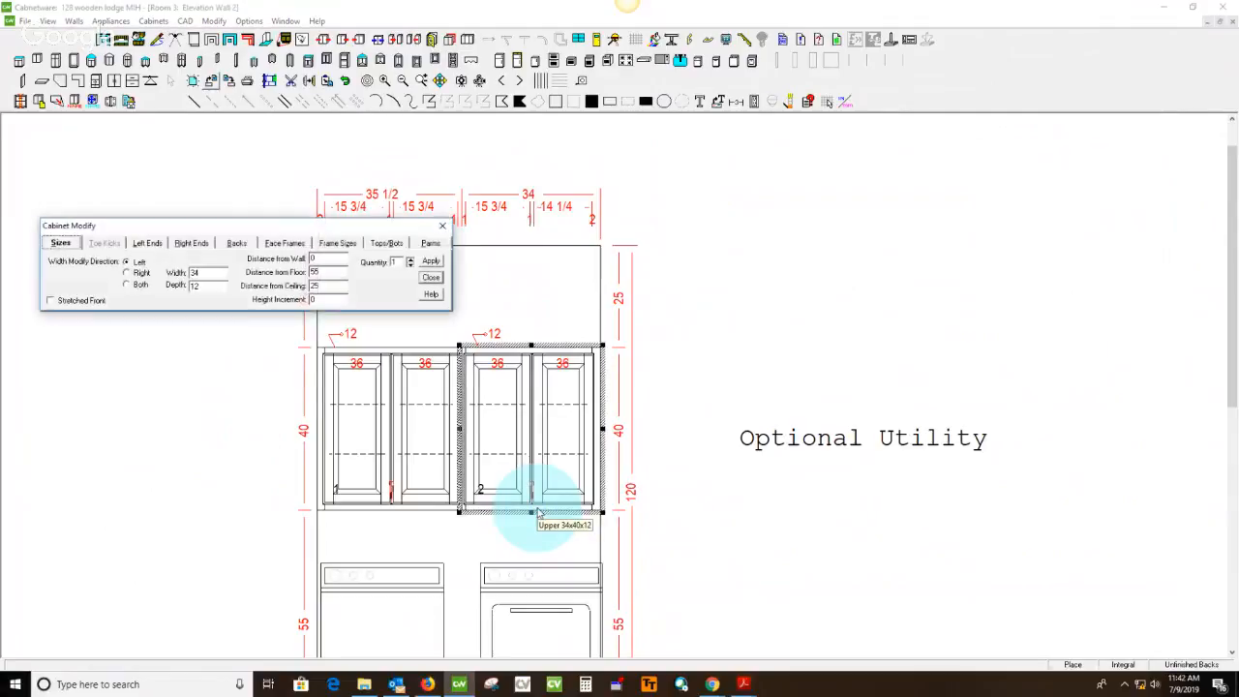
click(141, 273)
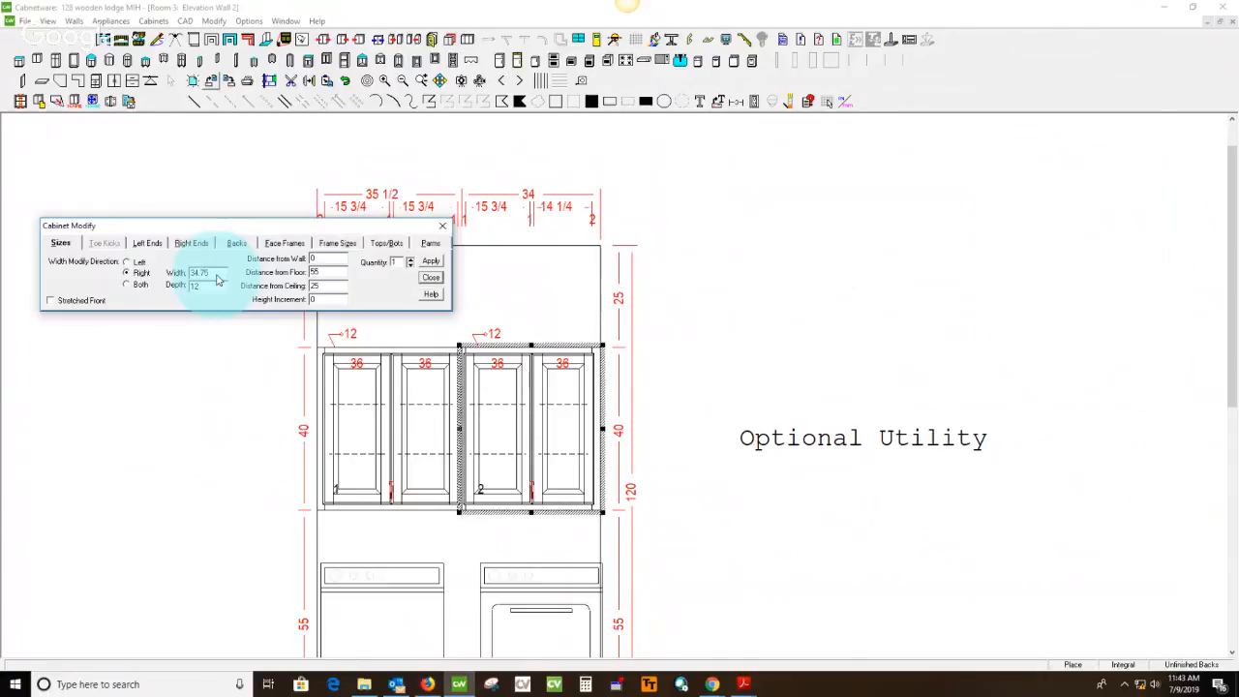
key(Return)
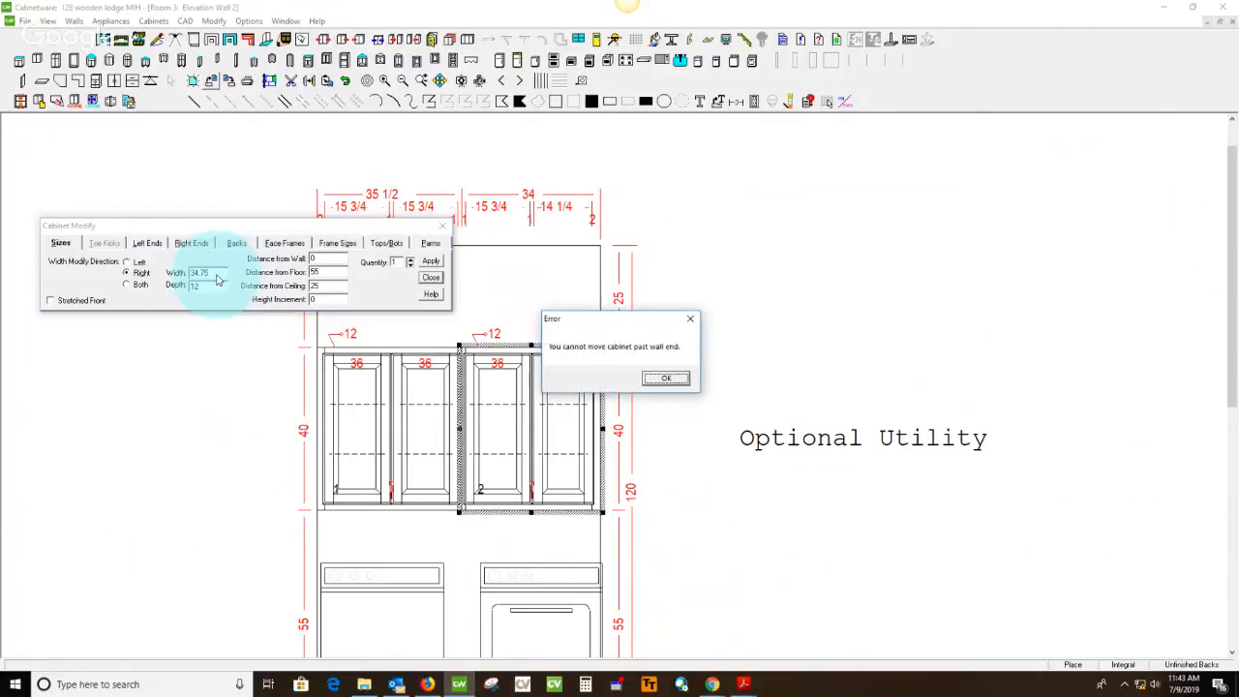
click(664, 378)
Set the width of upper utility cabinet 2 to 34.75, modified from its left side
click(144, 265)
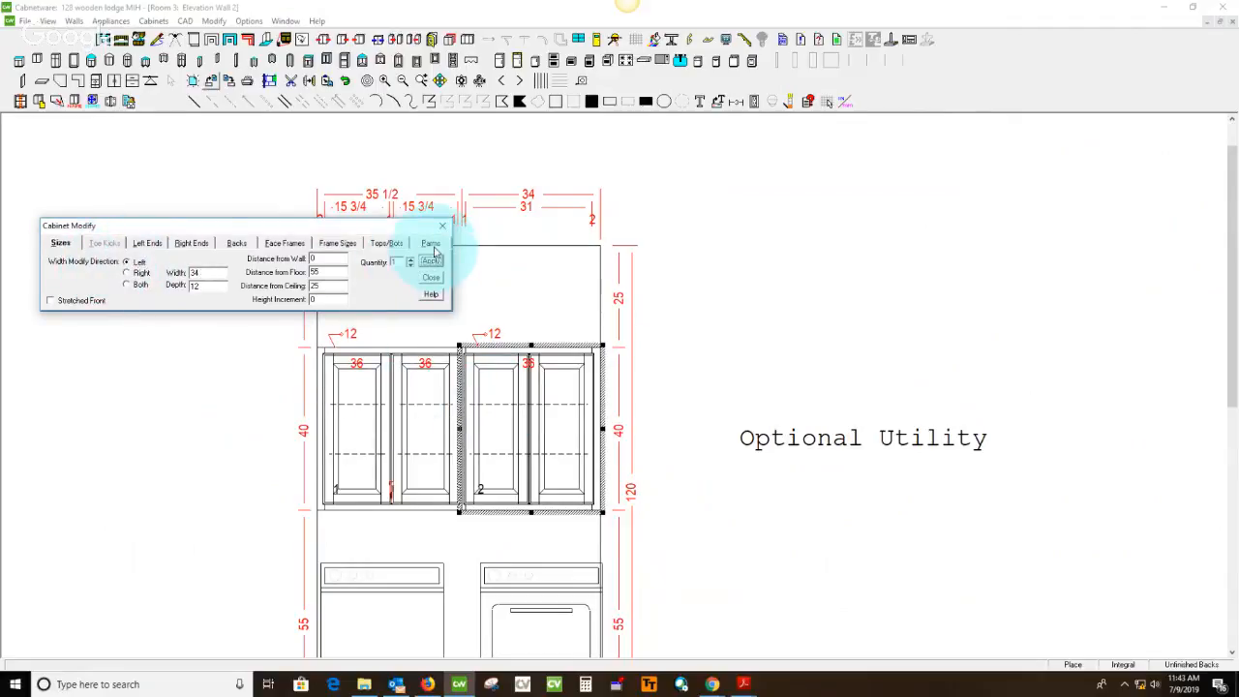
click(220, 284)
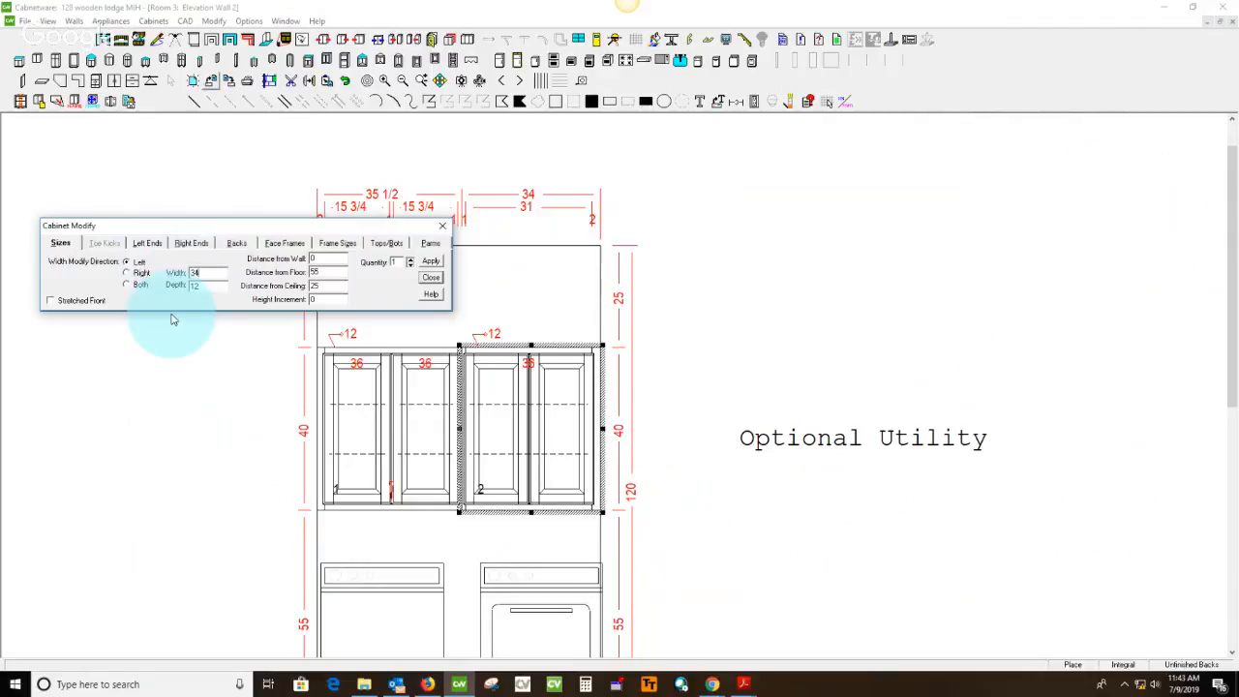
key(Tab)
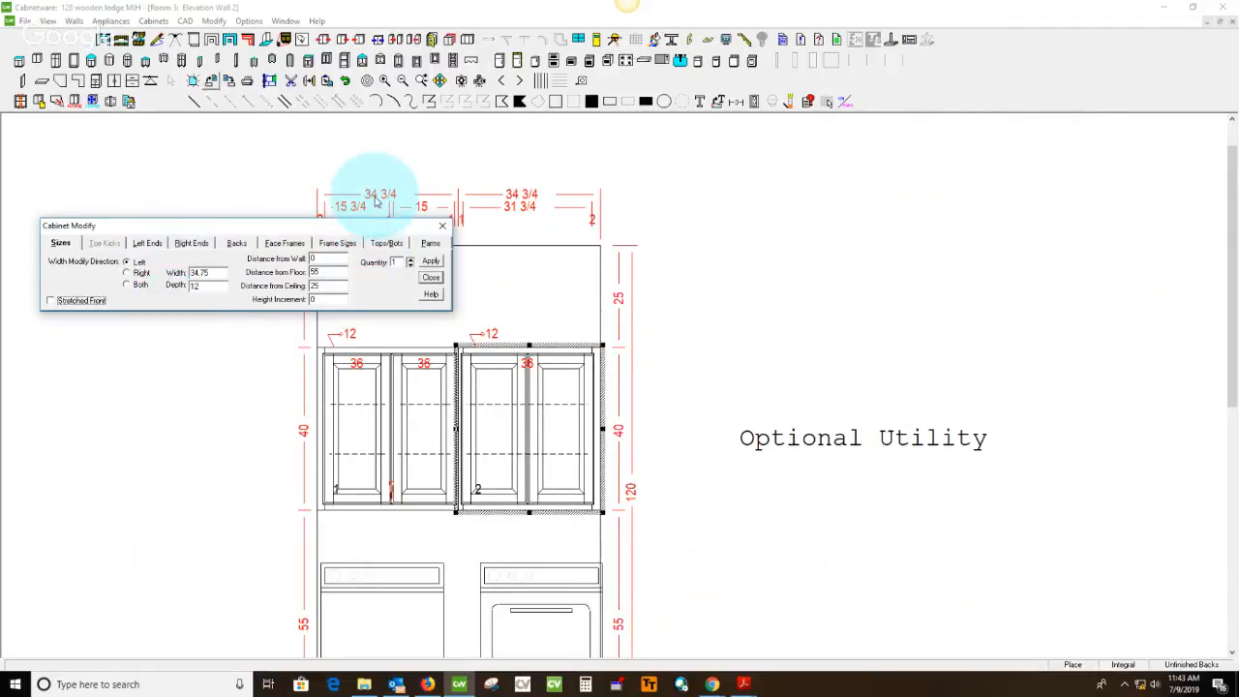
mouse_move(398, 226)
mouse_down()
mouse_move(303, 275)
mouse_move(299, 257)
mouse_up()
click(344, 258)
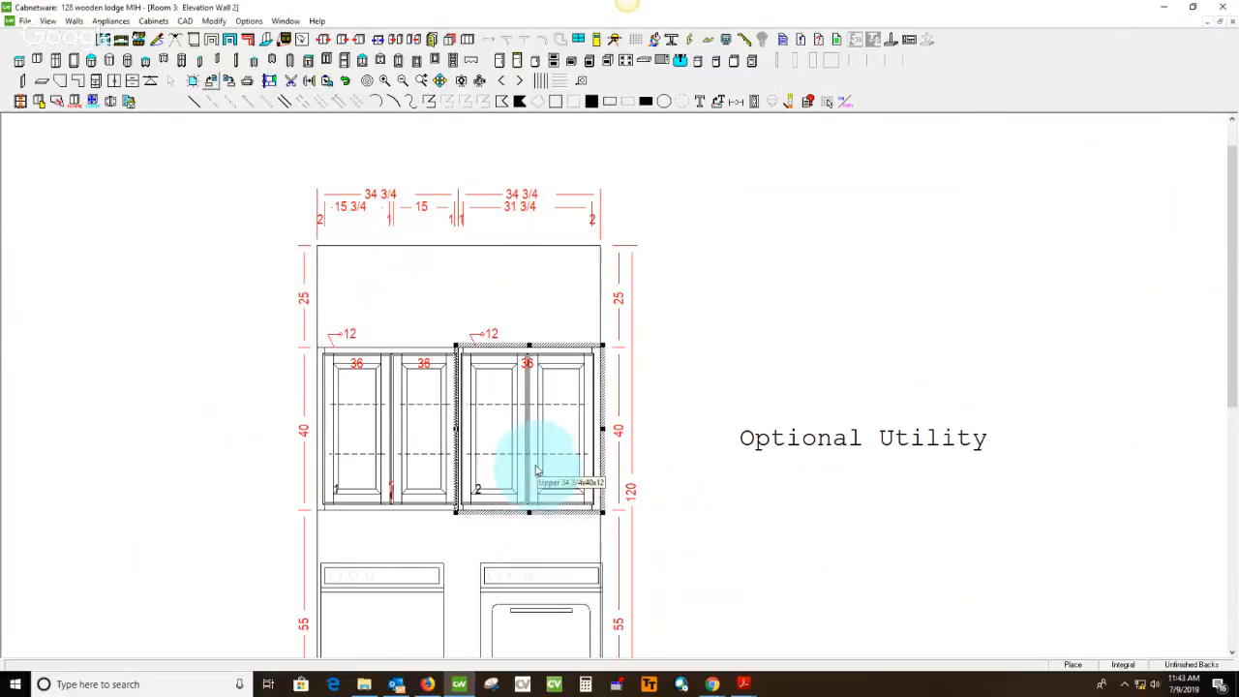
Set the width of the right door section of upper utility cabinet 1 to 15.375, modified from the left
click(422, 426)
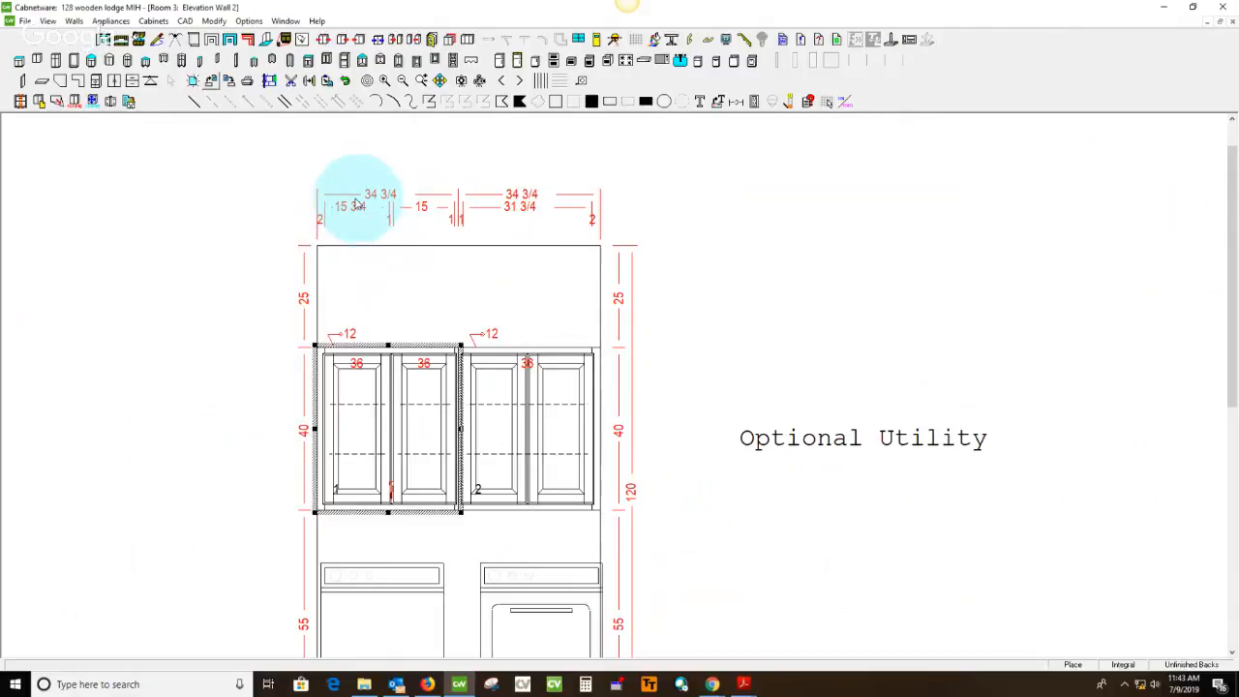
double_click(416, 405)
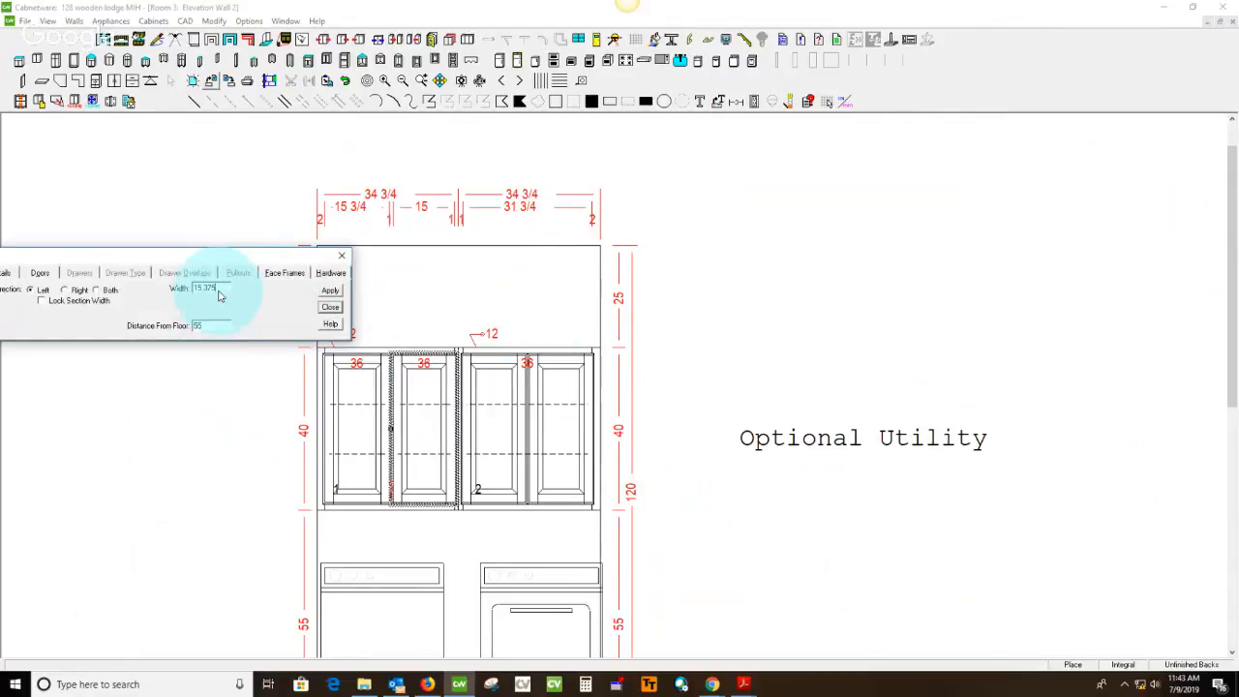
click(330, 291)
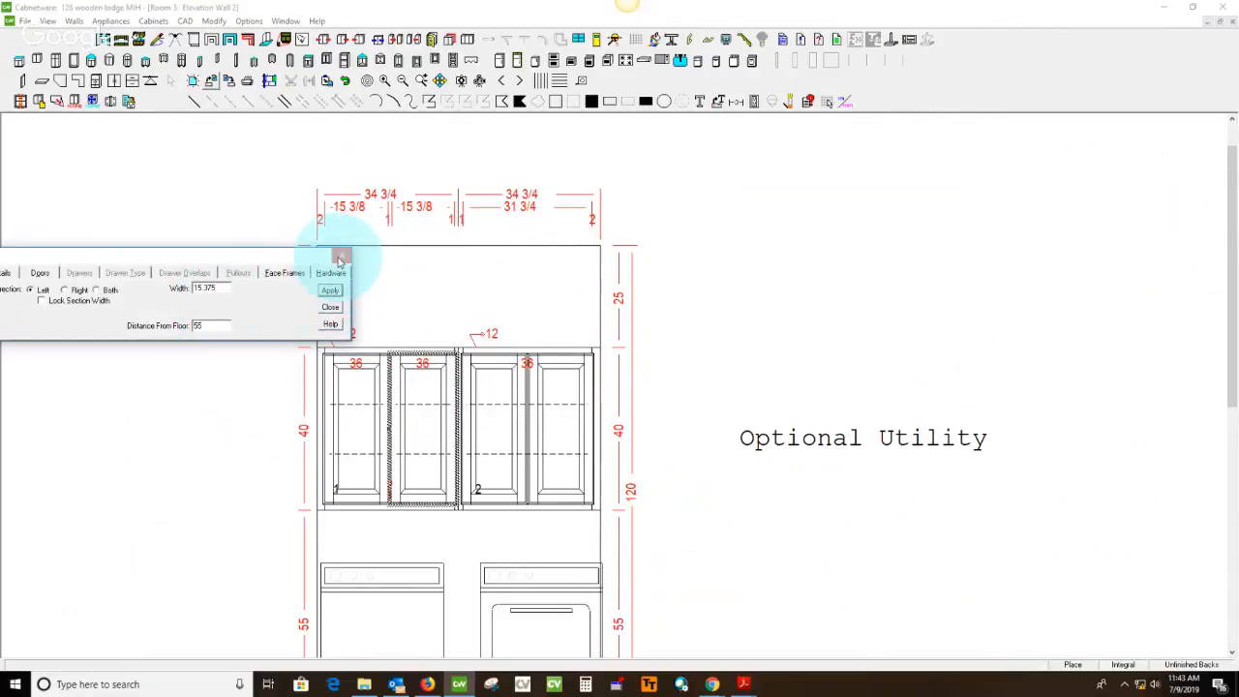
click(340, 257)
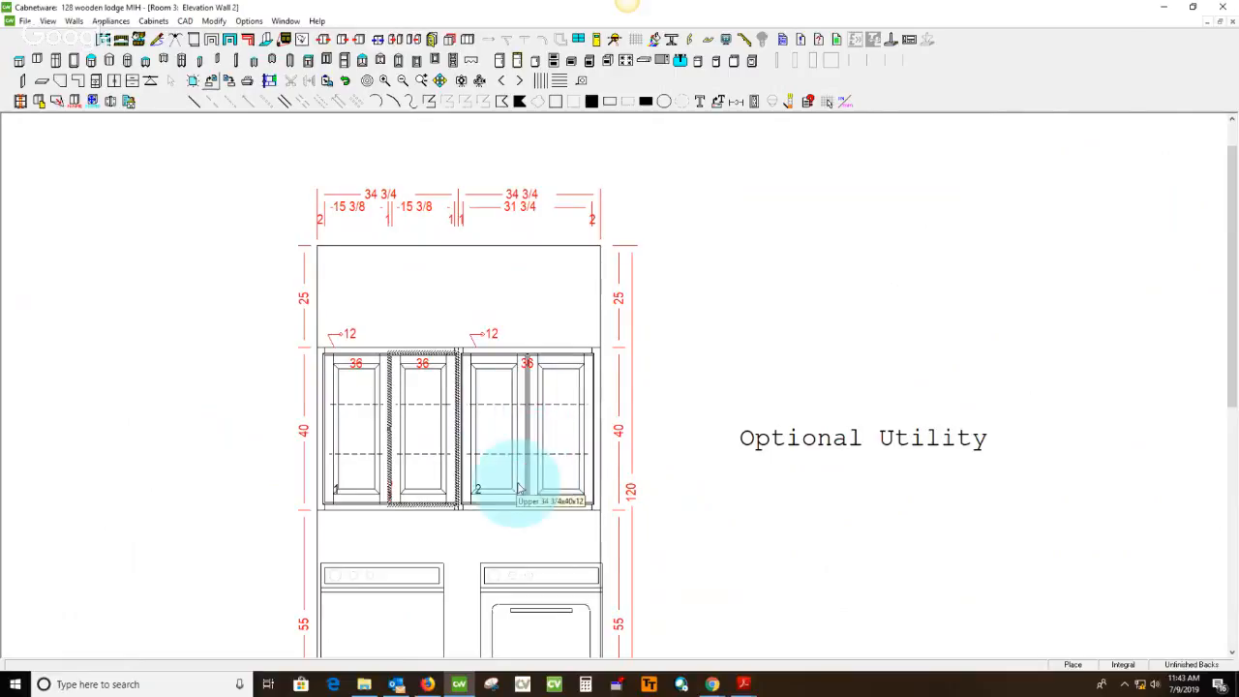
click(222, 495)
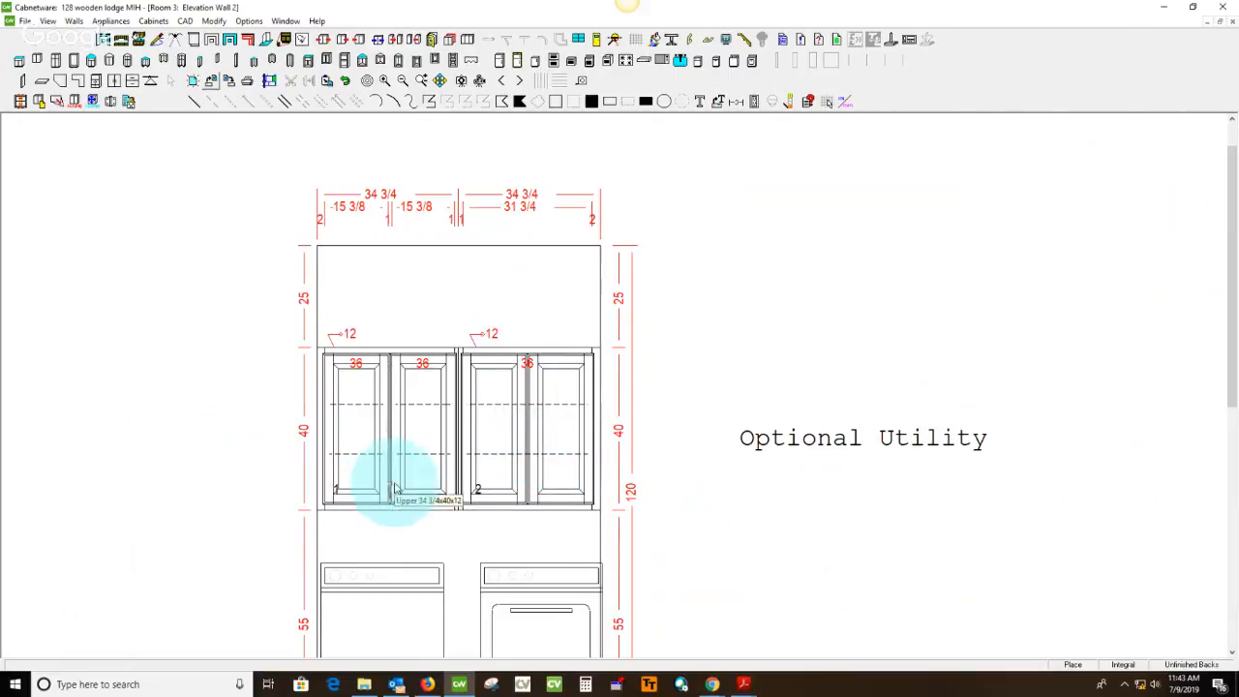
Add a vertical section to the door opening of upper utility cabinet 2
click(511, 436)
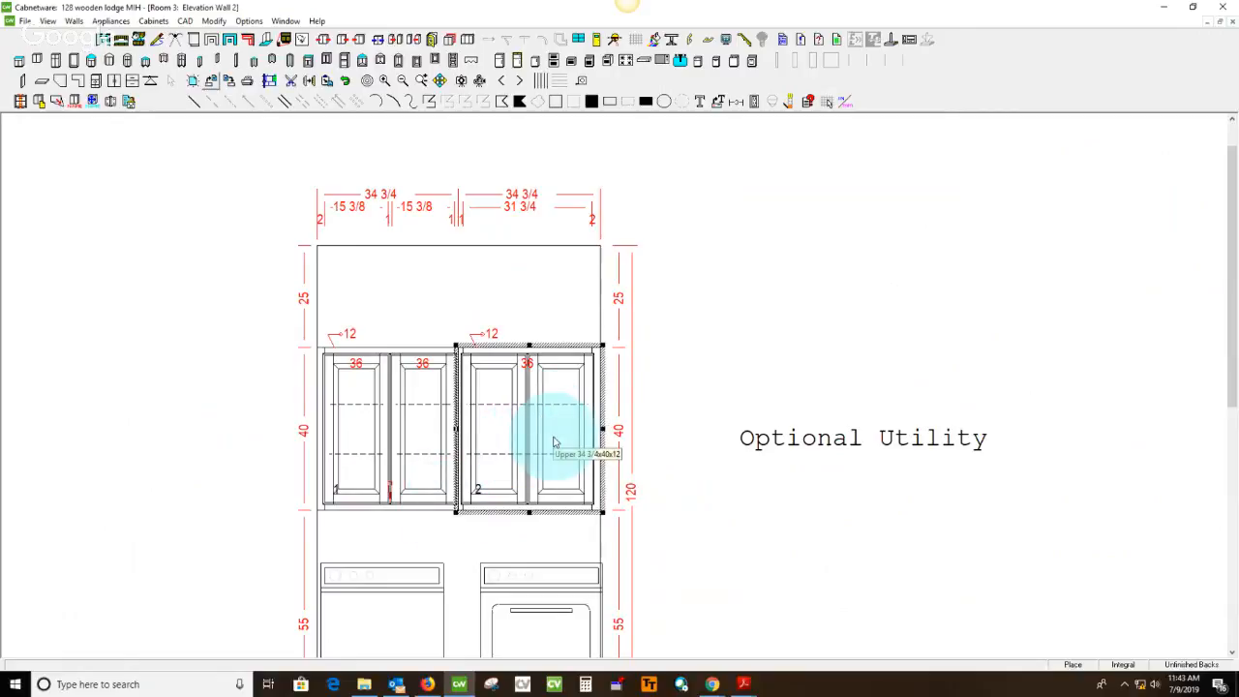
click(537, 411)
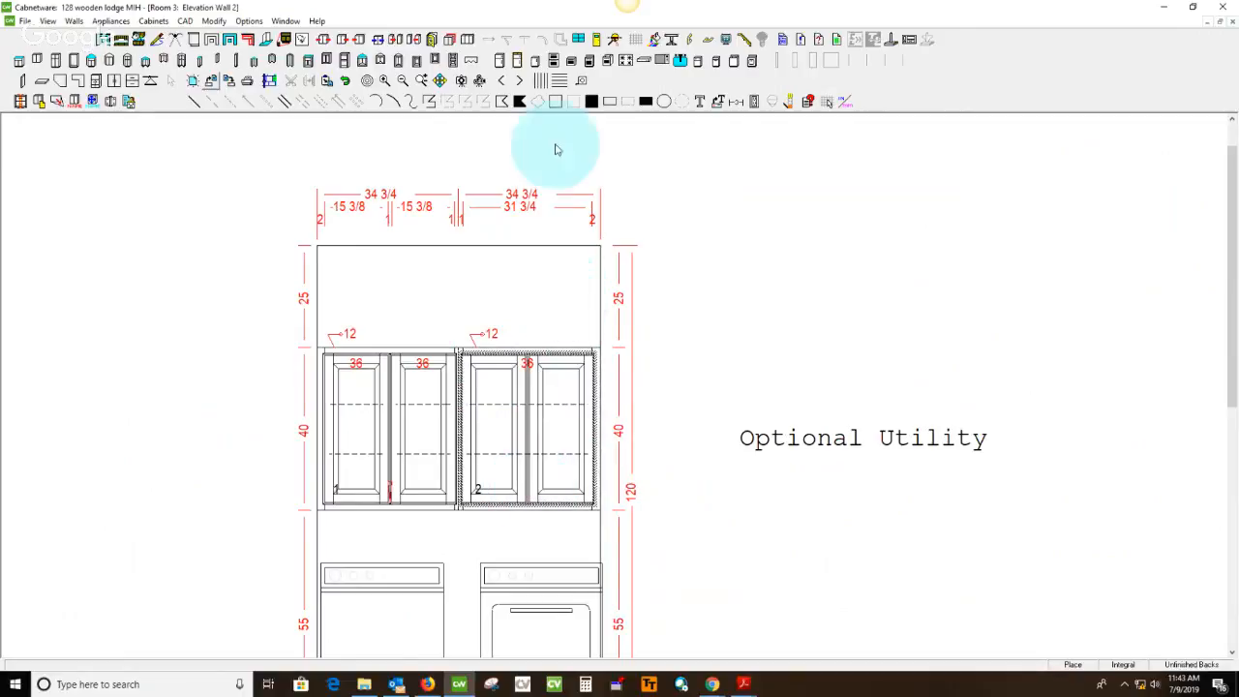
click(542, 83)
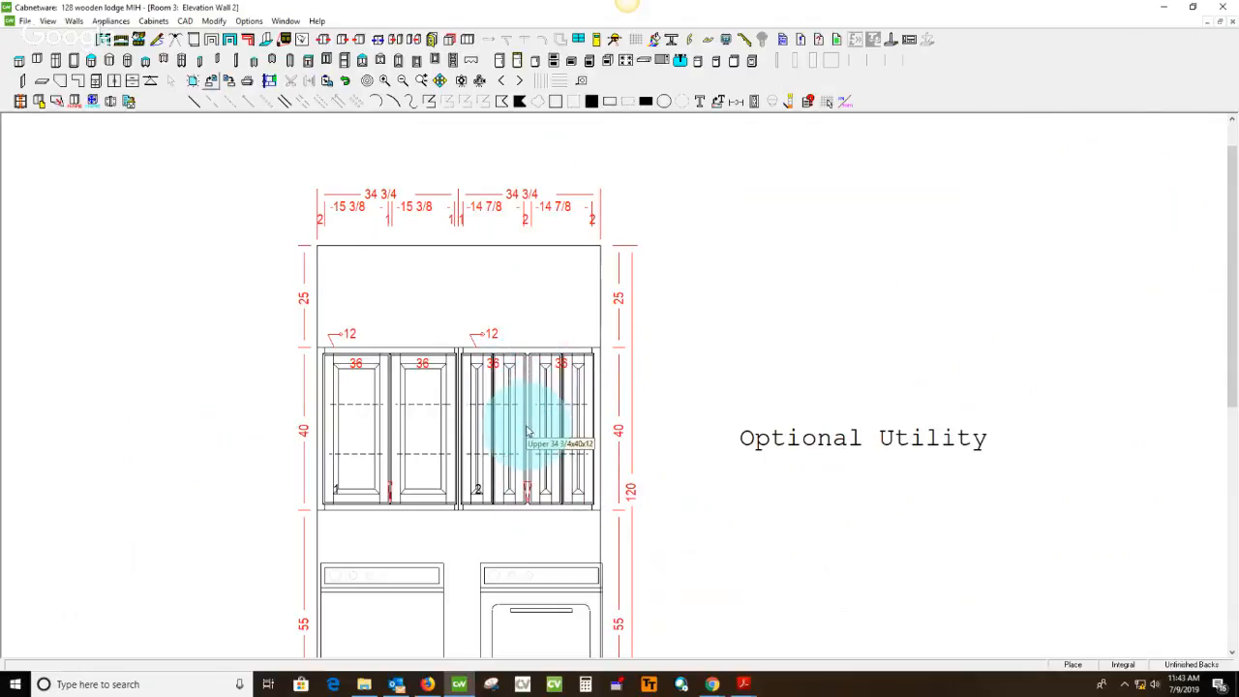
Set the right mullion of the left door section in upper utility cabinet 2 to 1
double_click(505, 393)
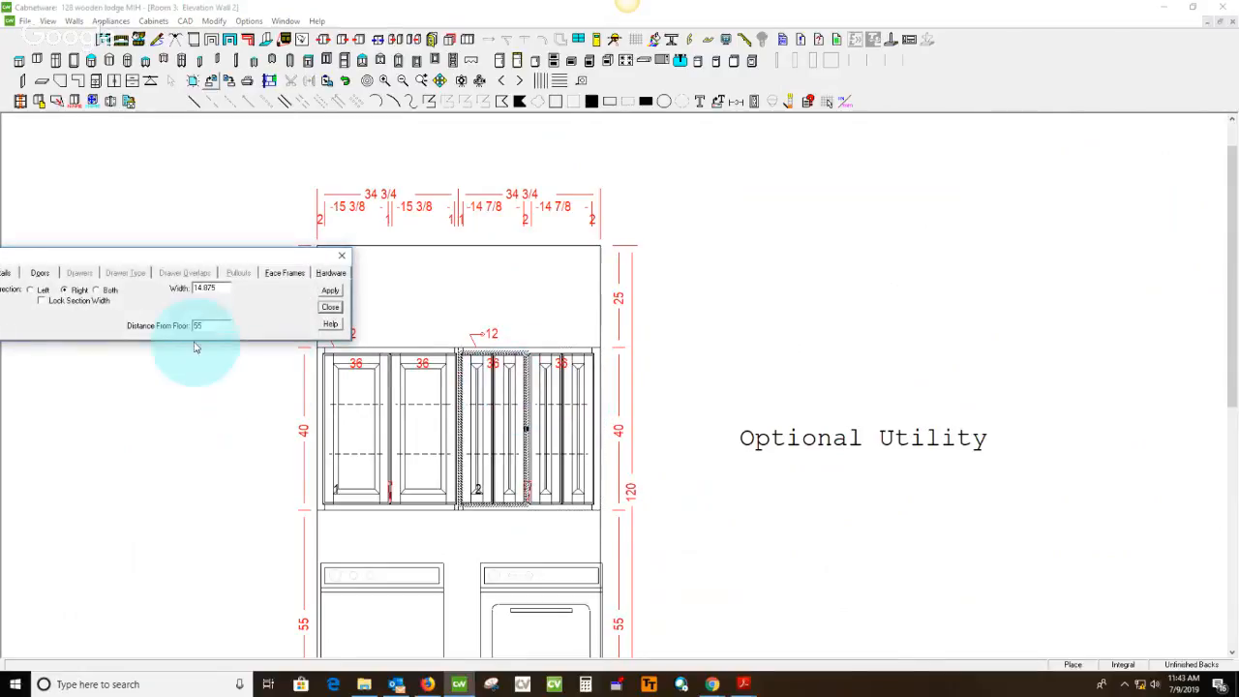
drag(225, 258, 383, 207)
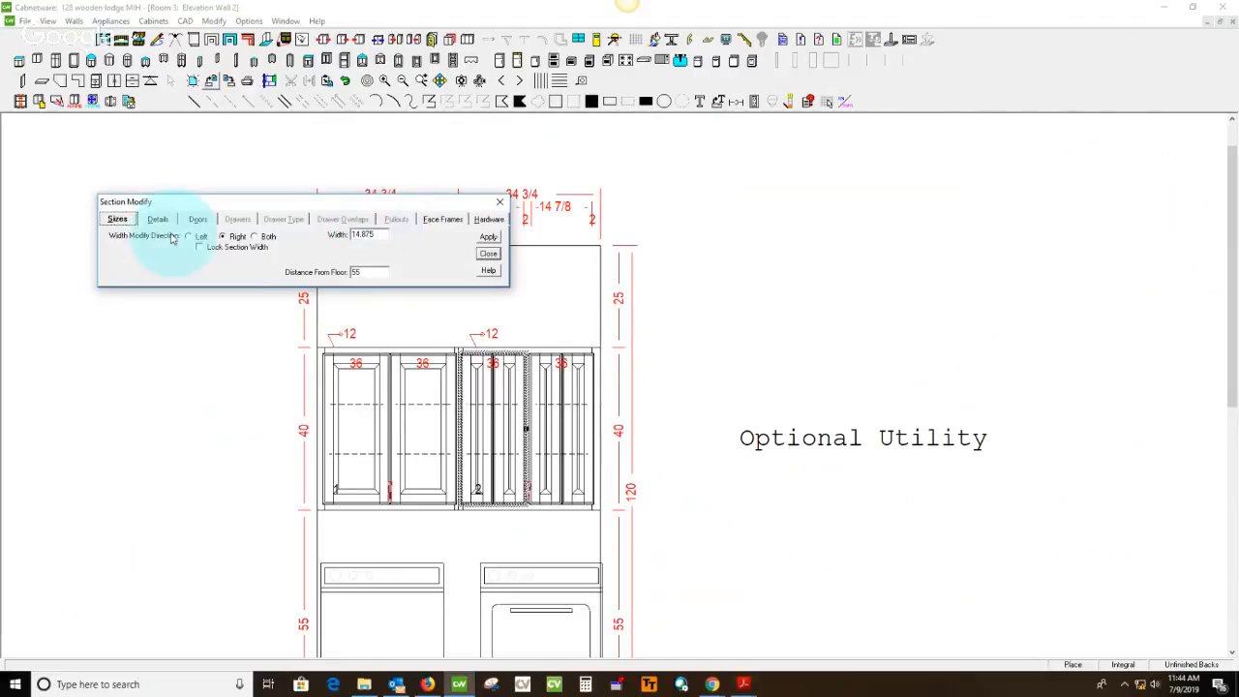
click(437, 220)
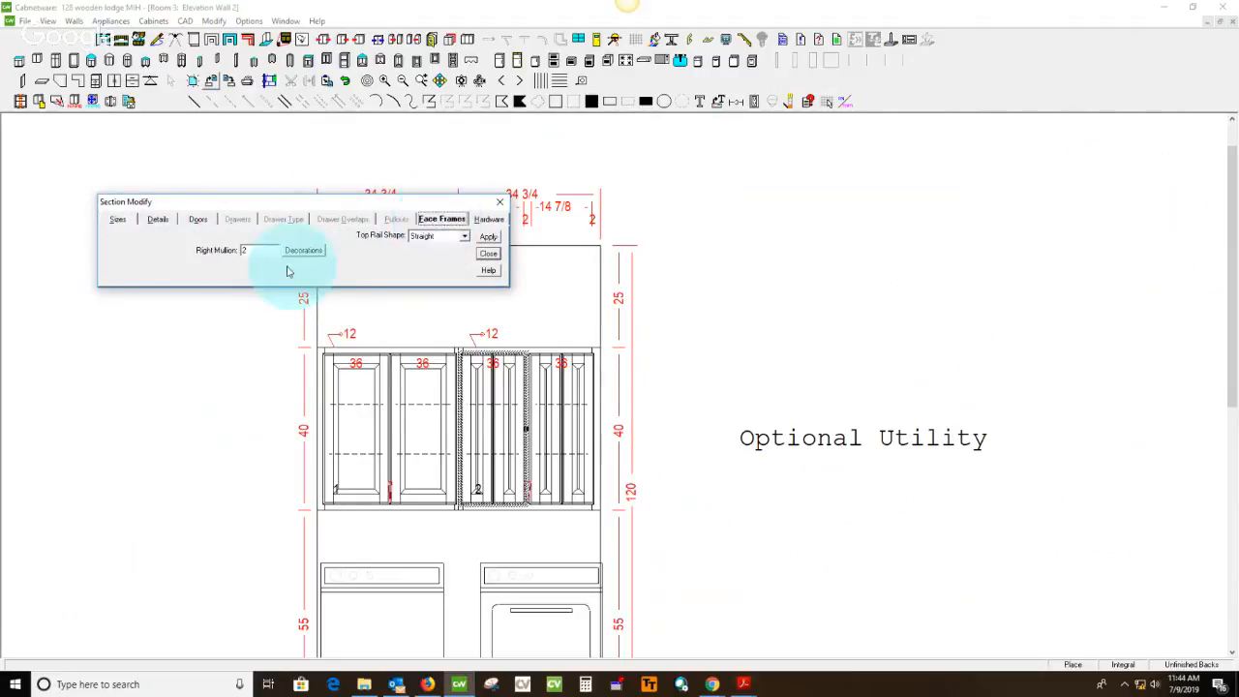
click(247, 252)
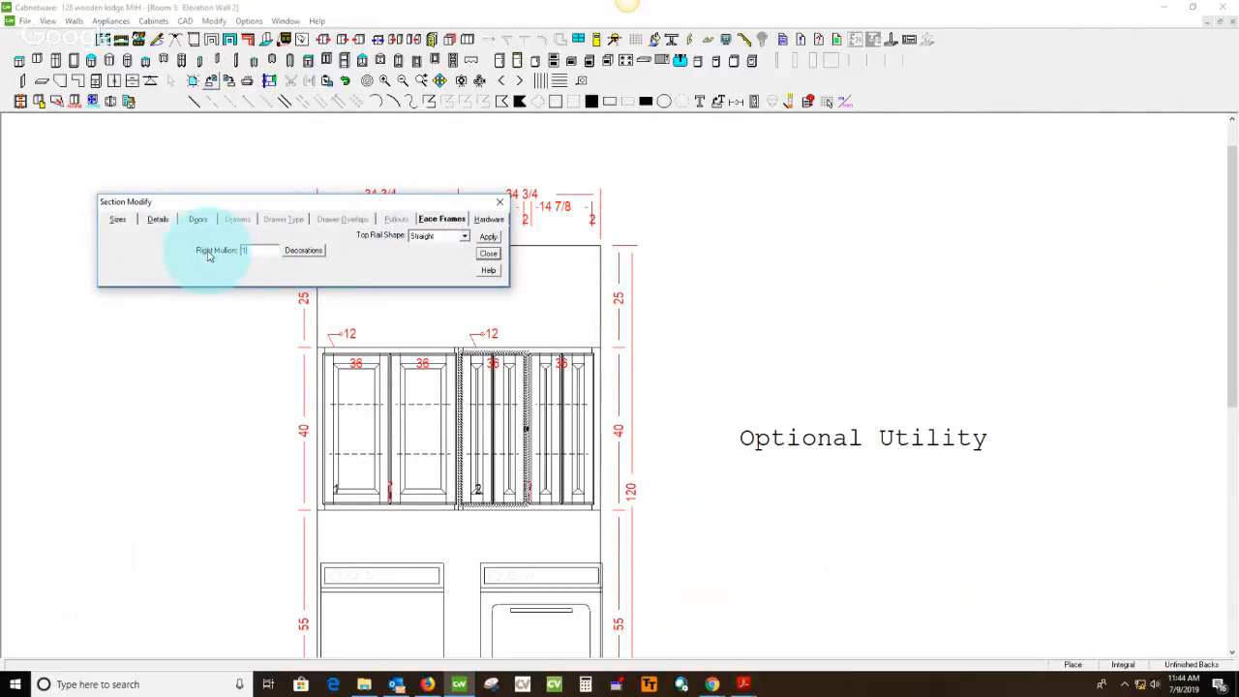
key(Tab)
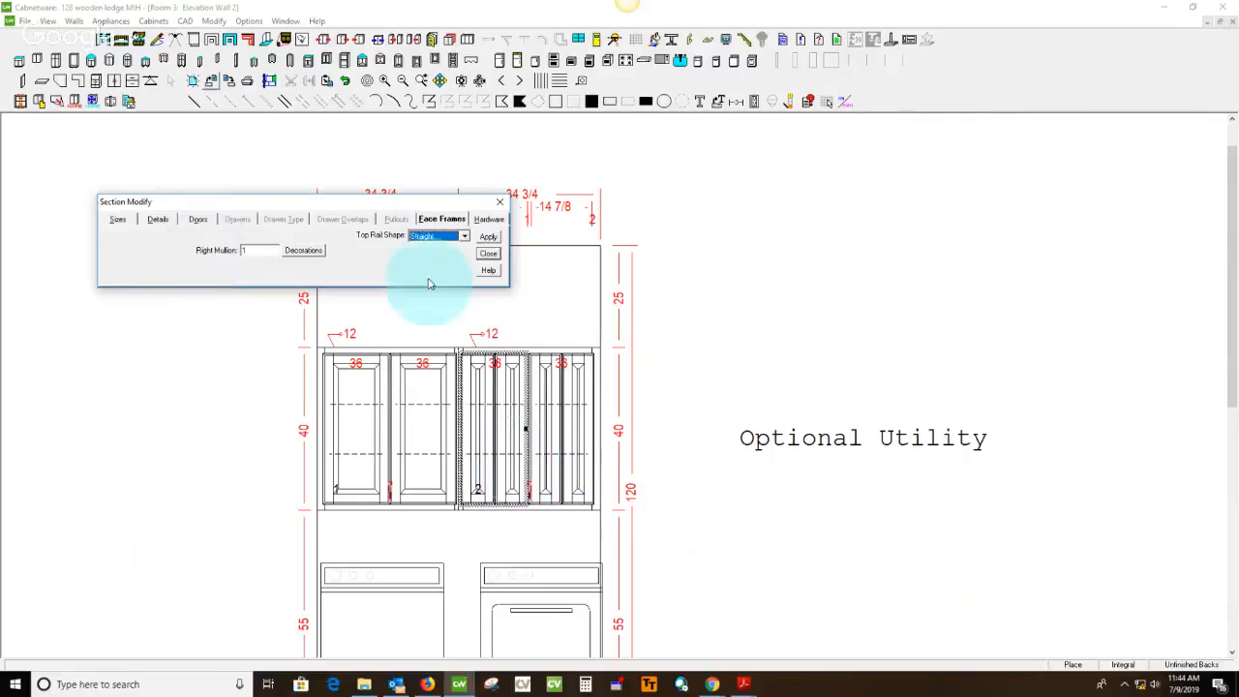
Set the door hinging in upper utility cabinet 2 to Hinge Left for the left section and Hinge Right for the right section
click(158, 219)
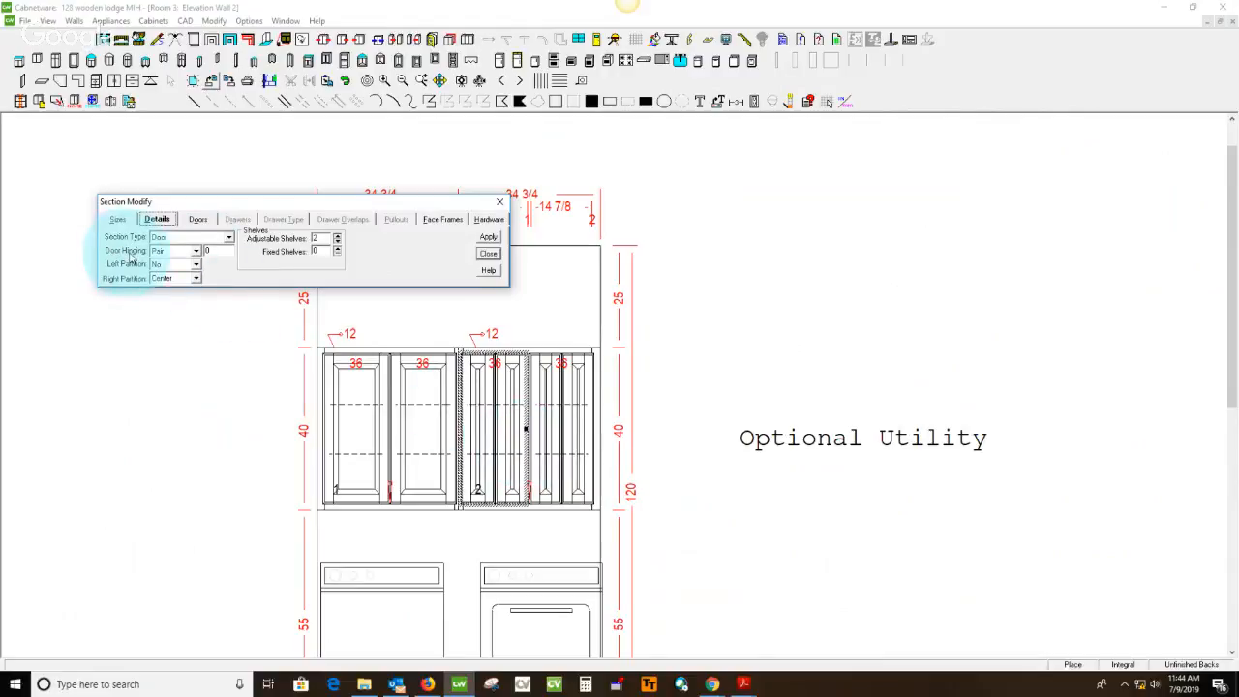
click(196, 251)
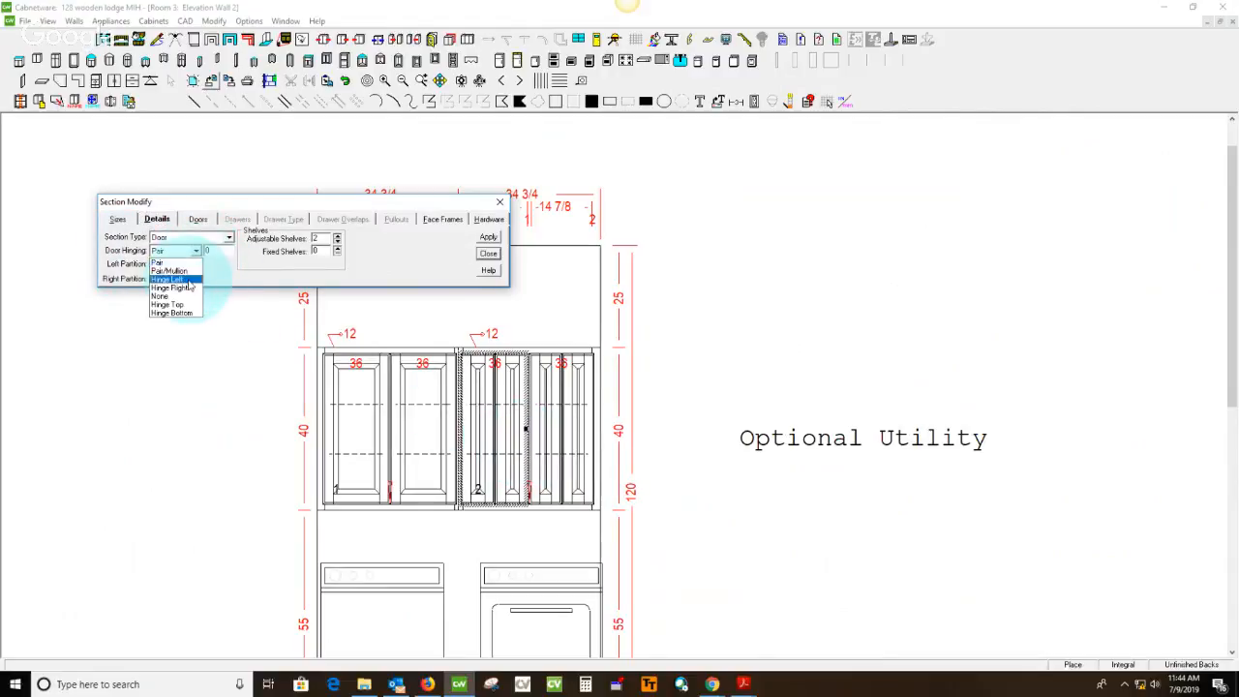
click(189, 281)
click(552, 413)
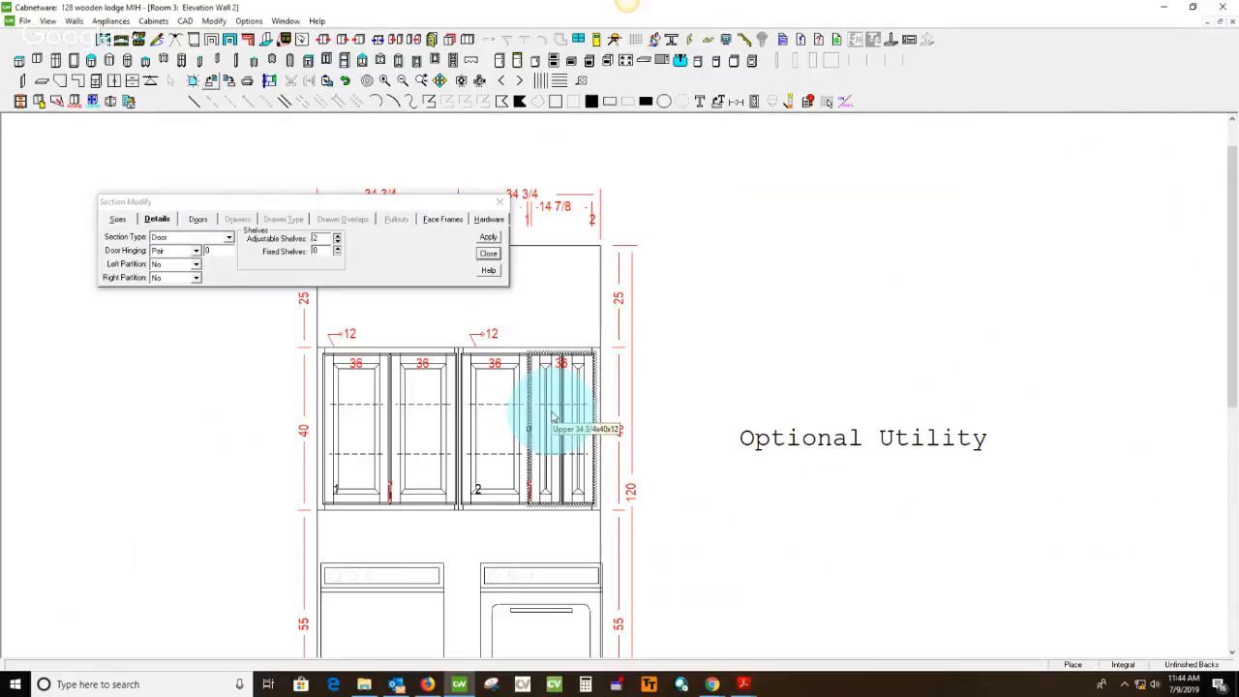
click(195, 251)
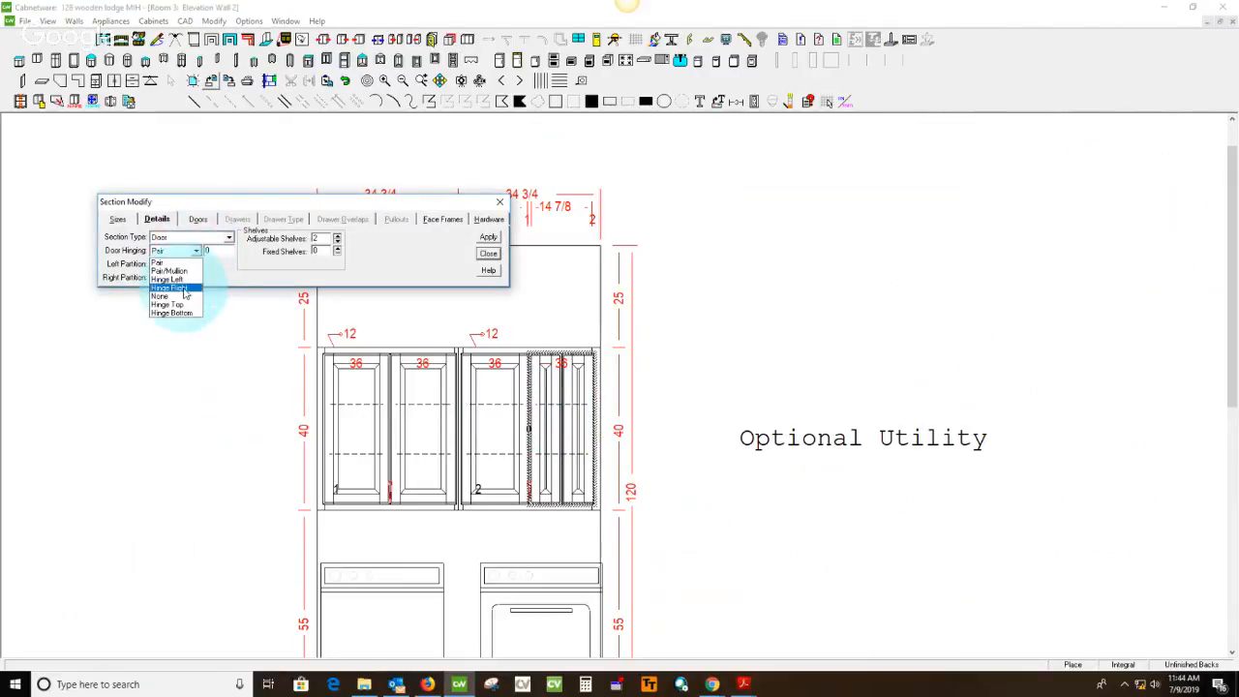
click(169, 287)
Set the width of the right door section in upper utility cabinet 2 to 15.375, modified from the left
drag(242, 203, 217, 261)
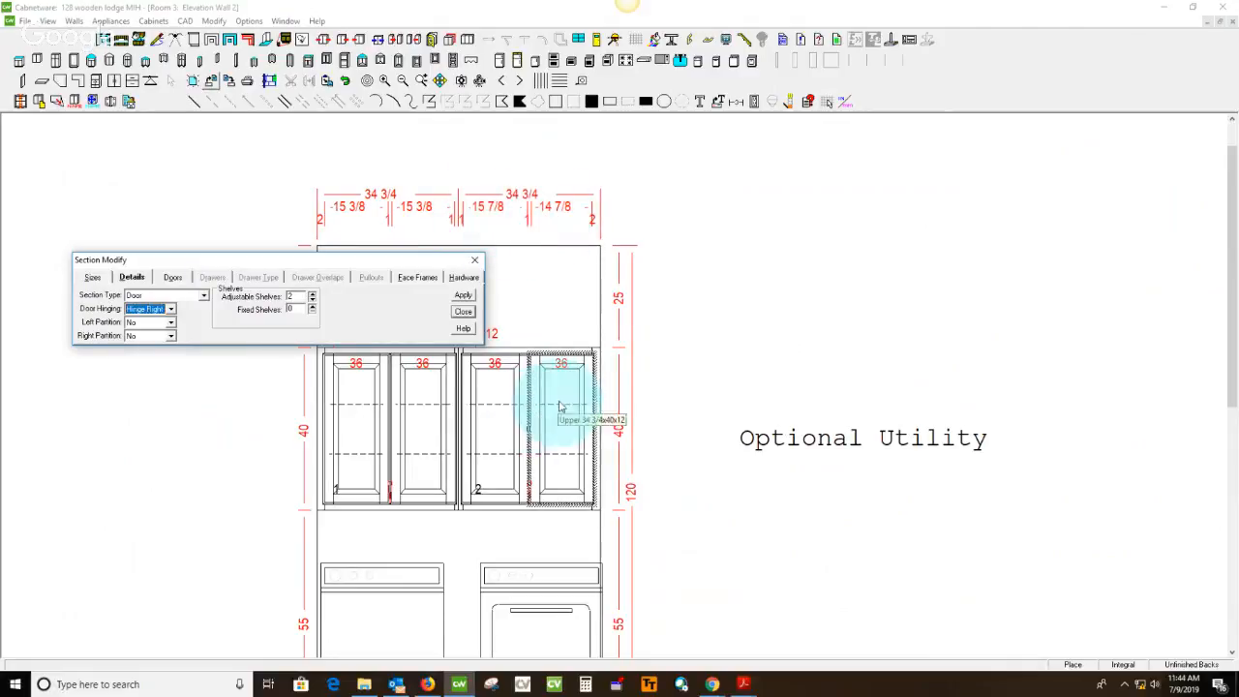
click(94, 278)
drag(348, 293, 286, 304)
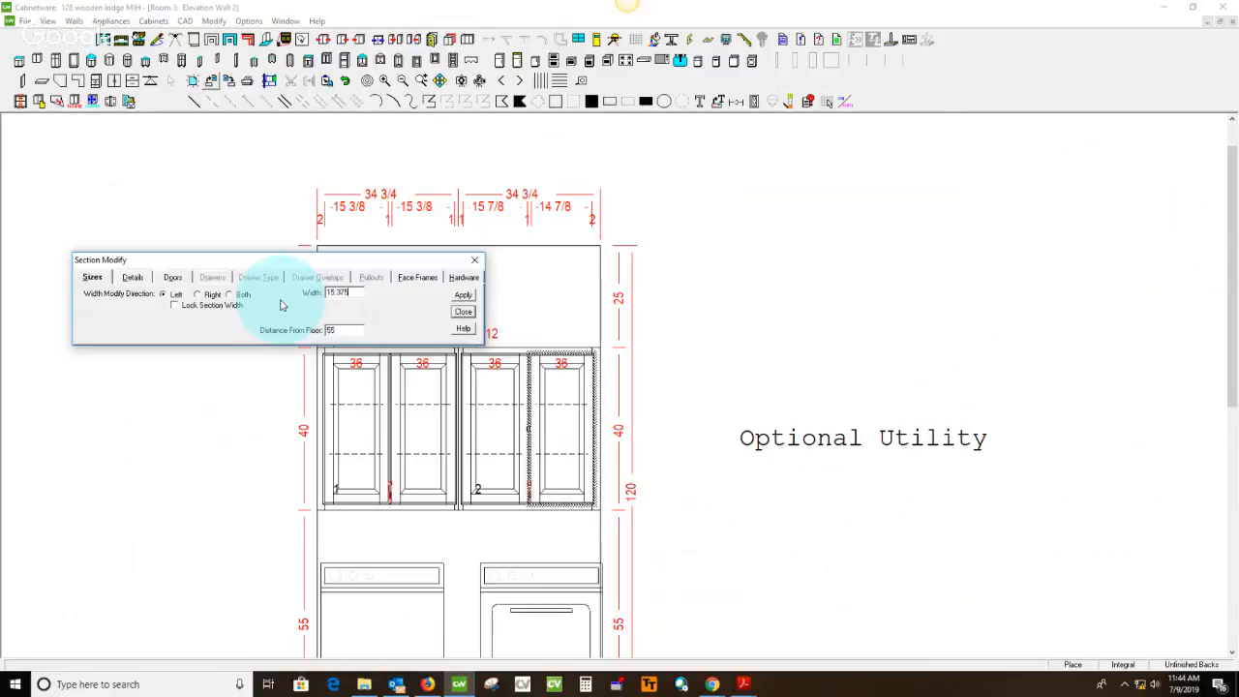
click(464, 295)
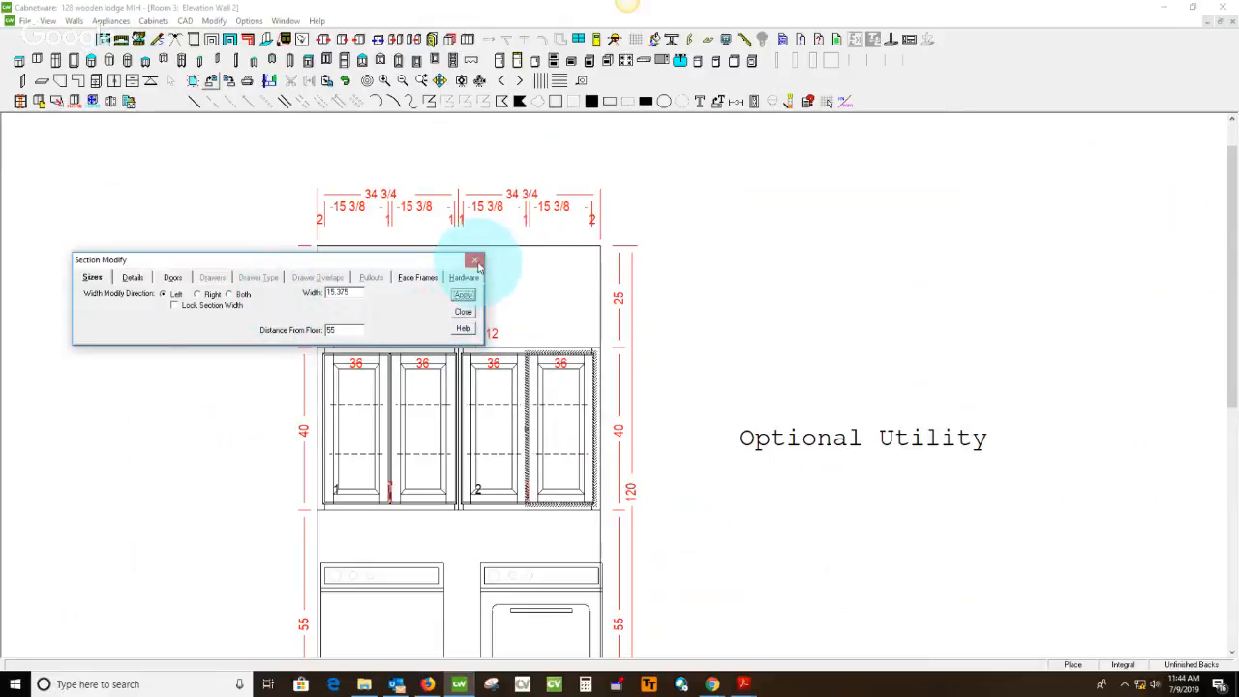
click(475, 262)
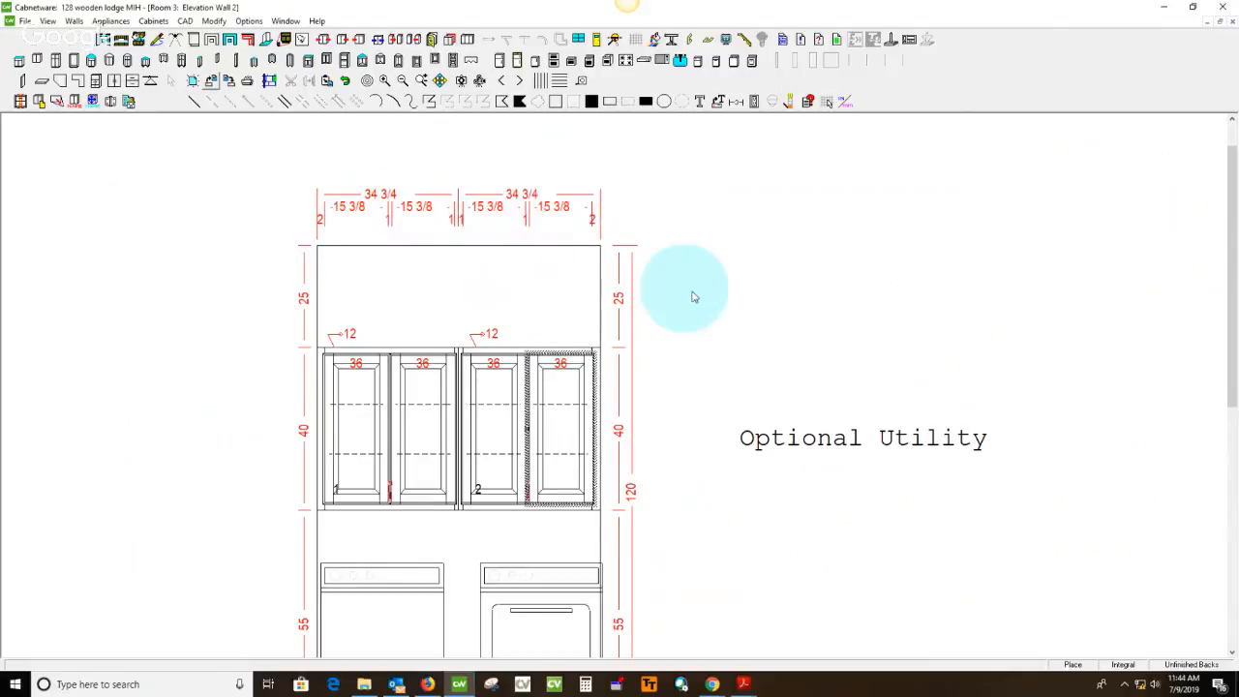
Shorten the "Optional Utility" text label beside the elevation to "Utility" and move it closer to the cabinets
scroll(717, 293, down, 1)
double_click(678, 359)
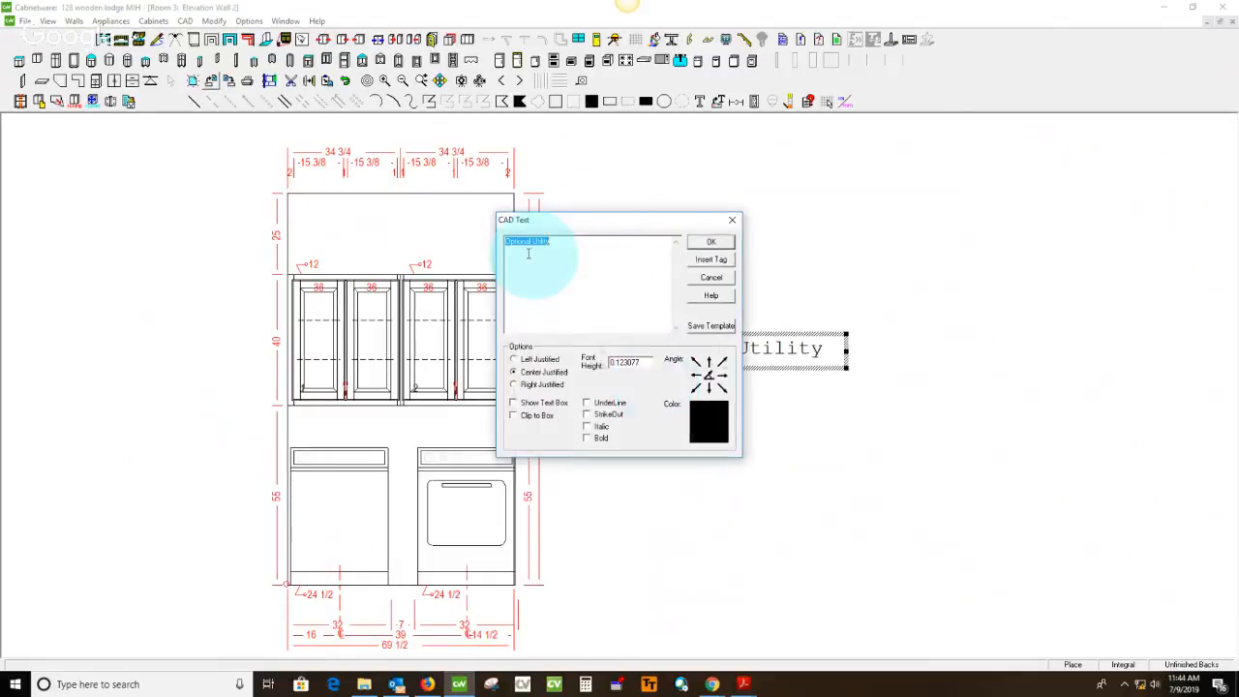
drag(532, 242, 324, 270)
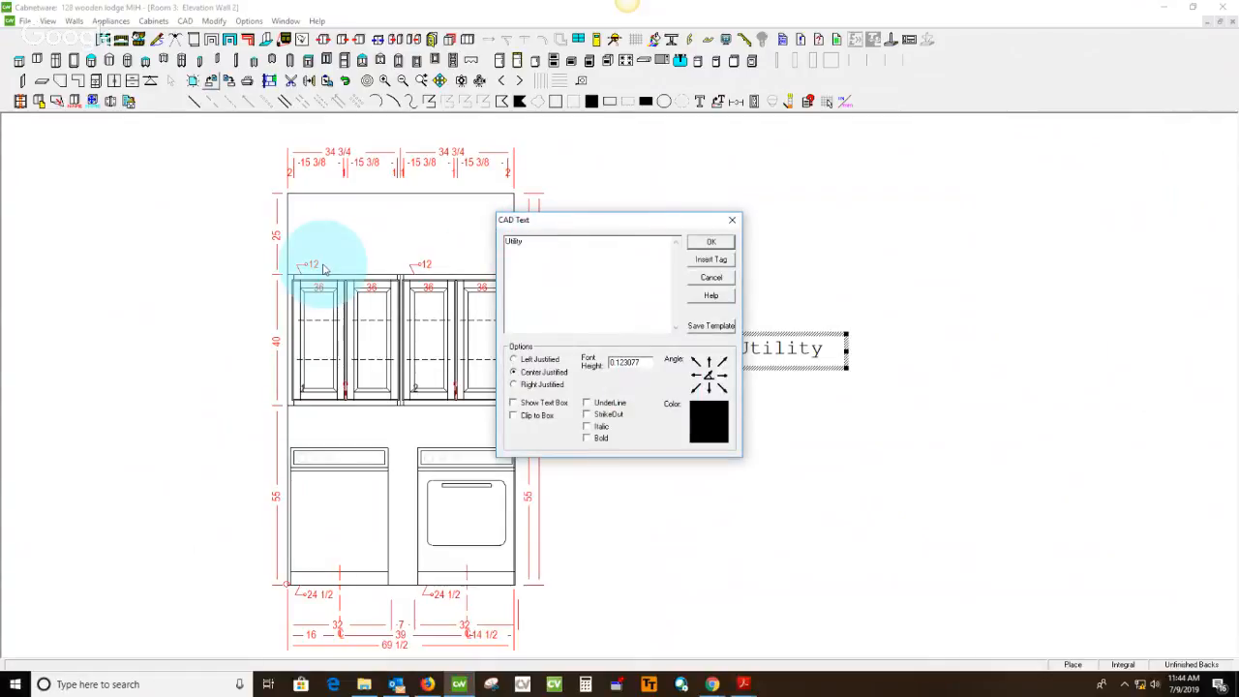
click(711, 242)
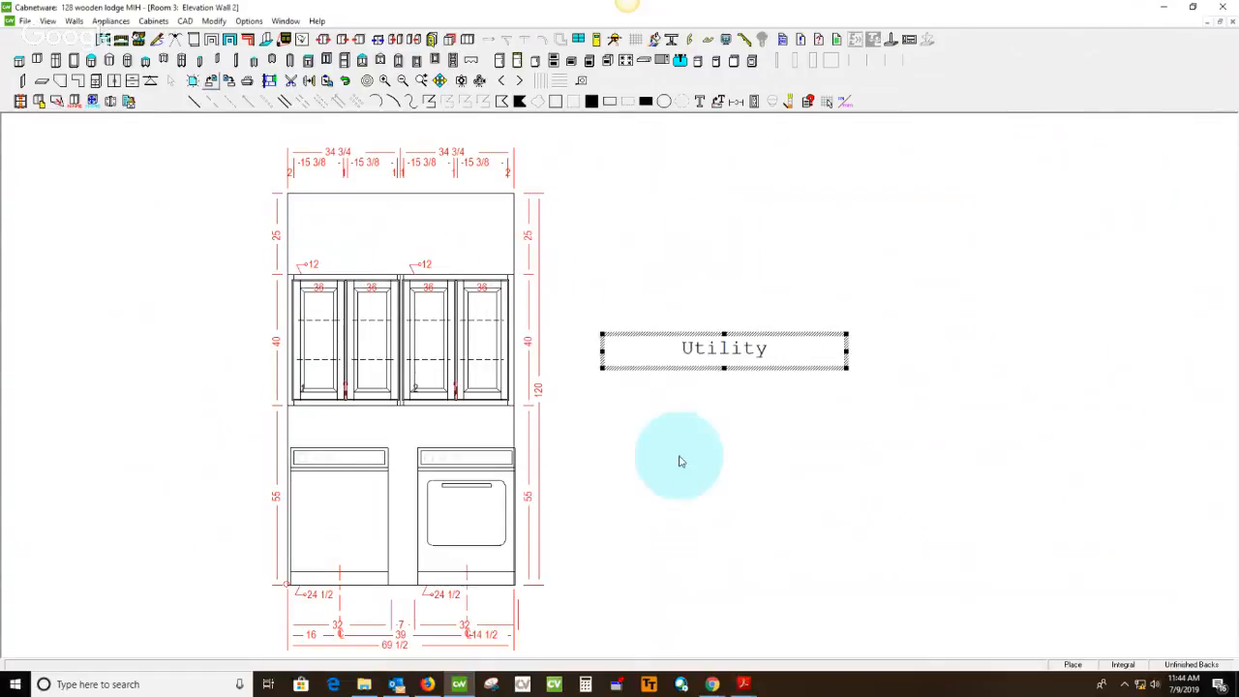
click(633, 301)
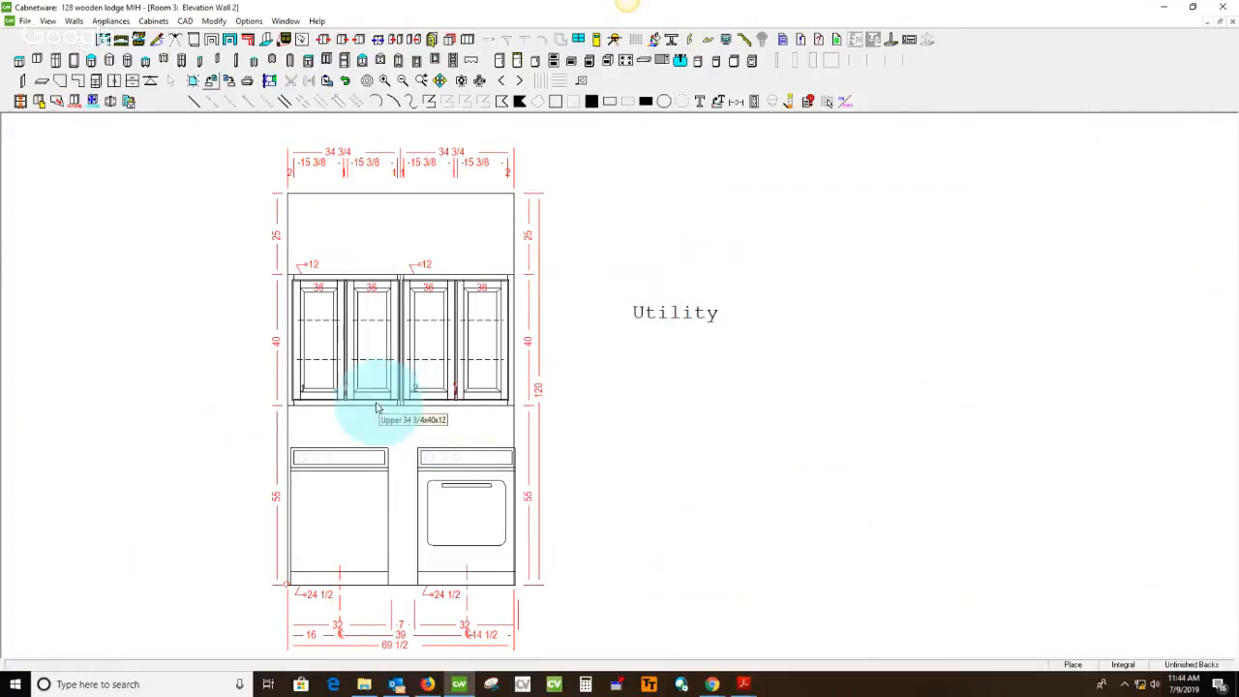
Switch to the spec sheet in Acrobat Reader and strike through the note about optional utility cabinets above the washer/dryer in green
scroll(759, 392, down, 2)
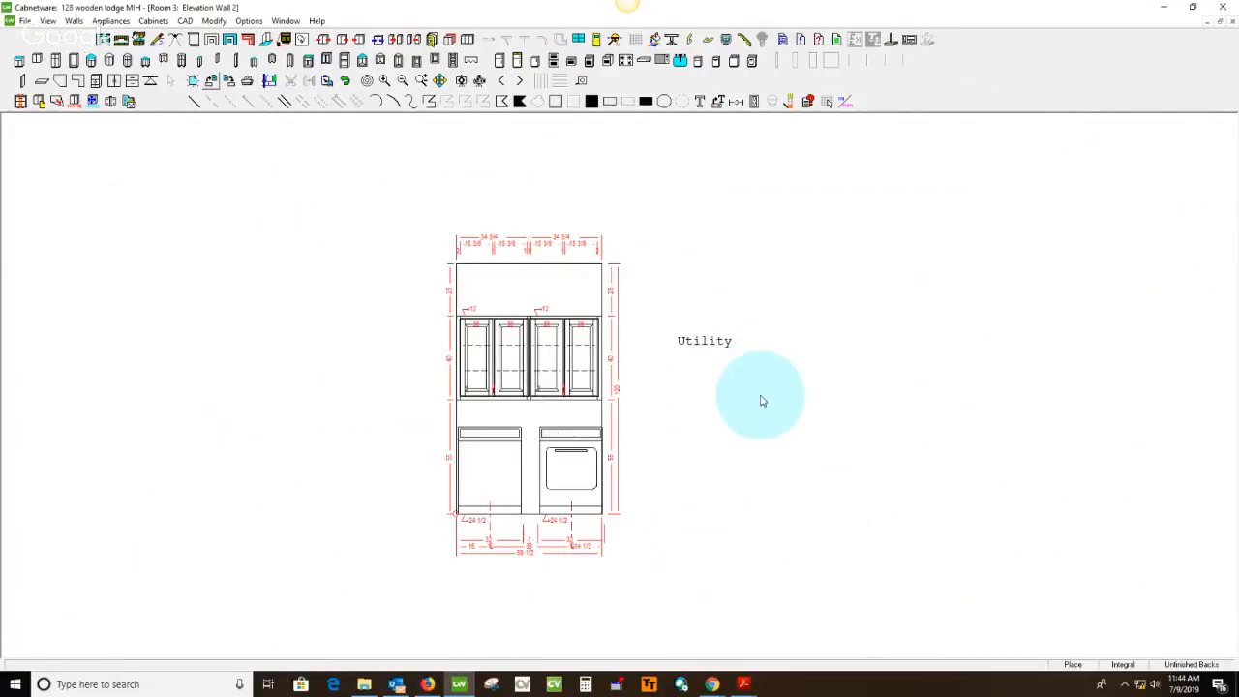
middle_drag(738, 386, 668, 385)
click(743, 684)
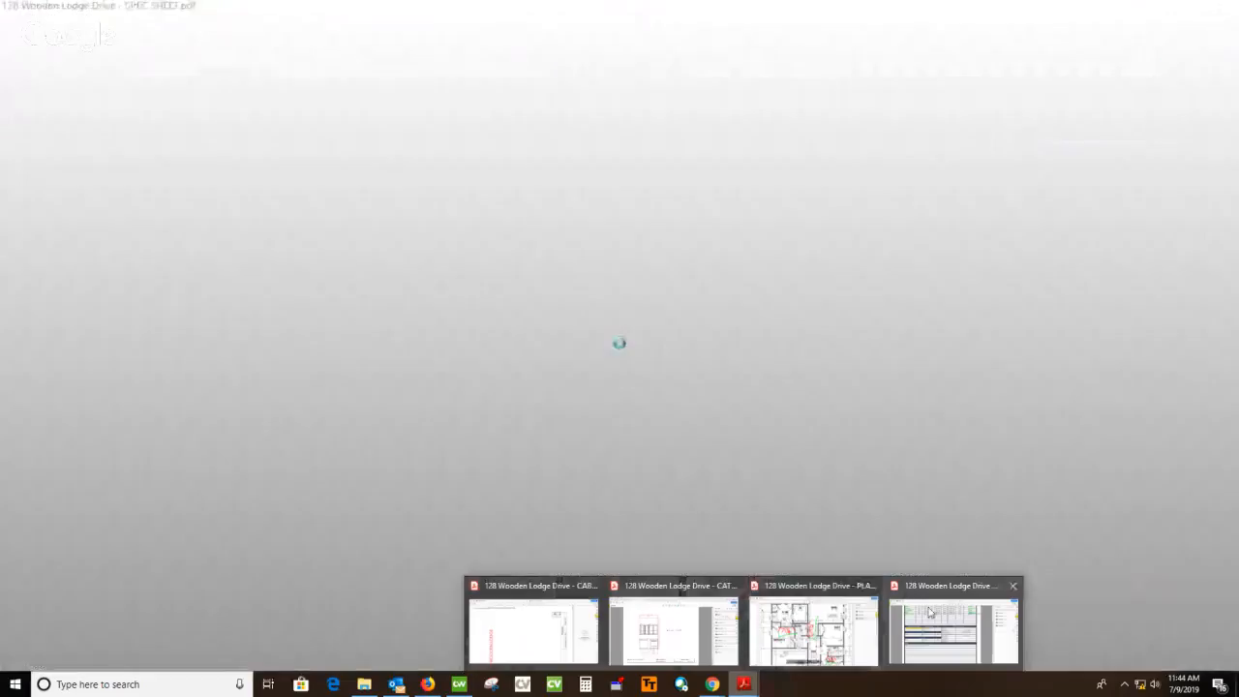
click(789, 616)
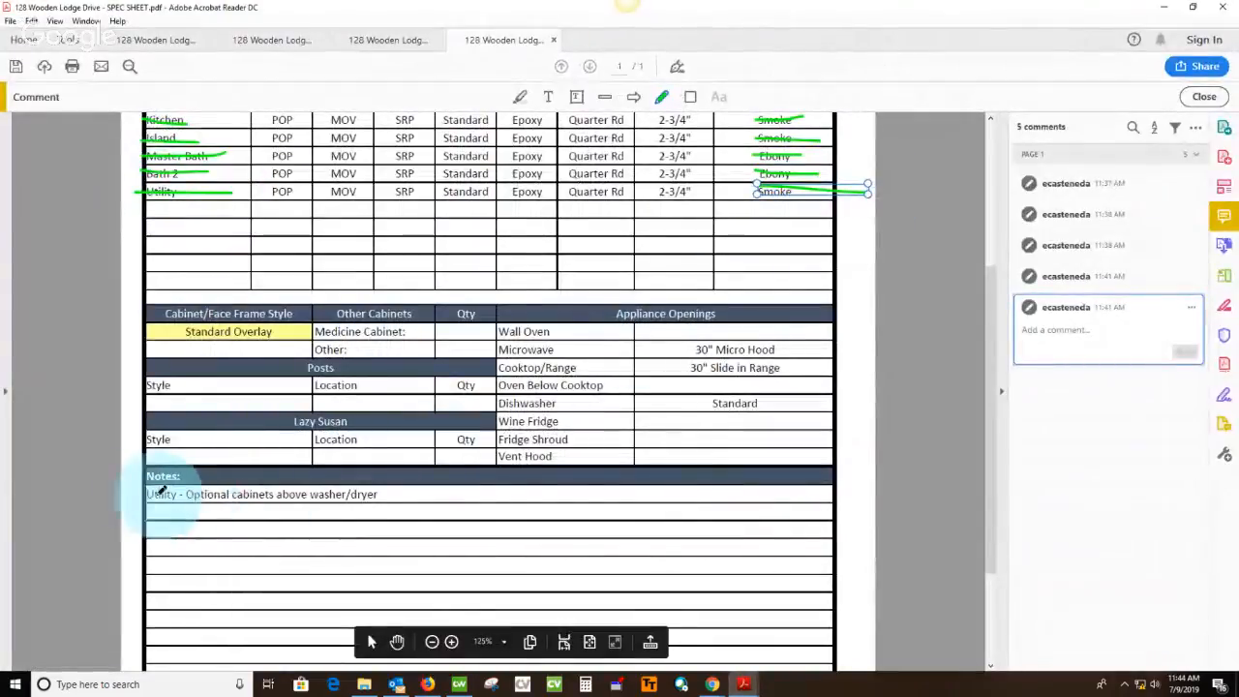
drag(147, 493, 387, 495)
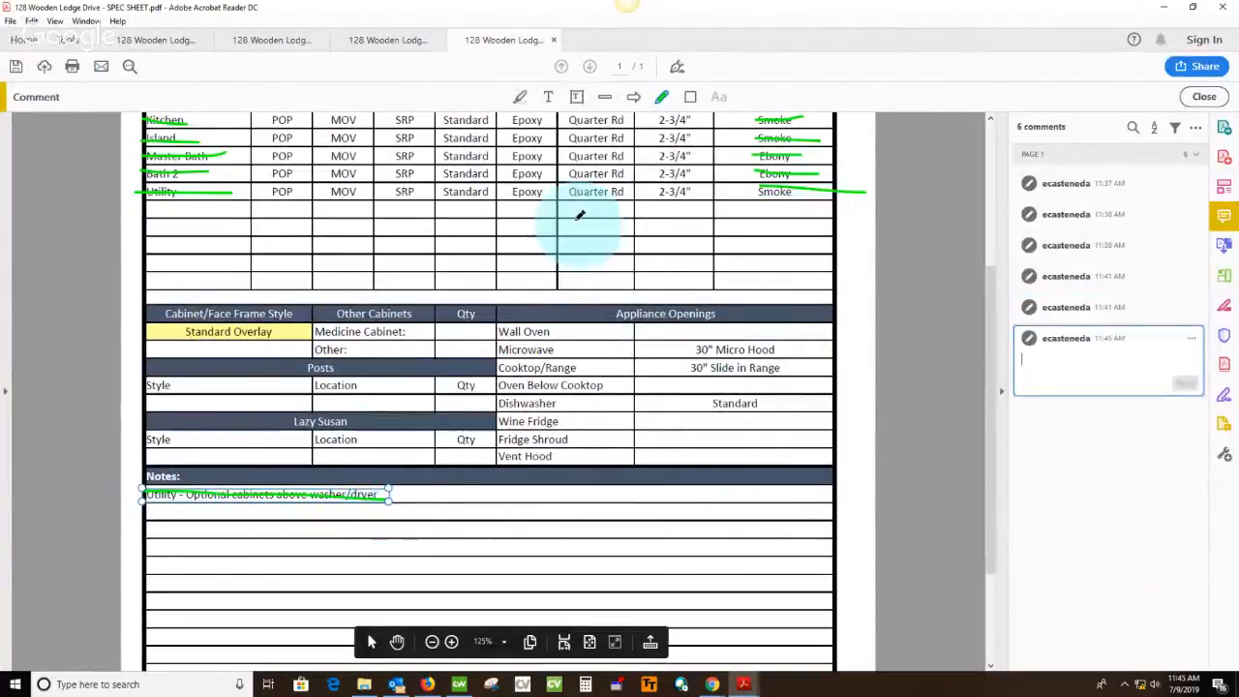
Mark the Optional Utility elevation (Wall 2) in the catalog drawing with a large green check mark
click(354, 35)
click(263, 39)
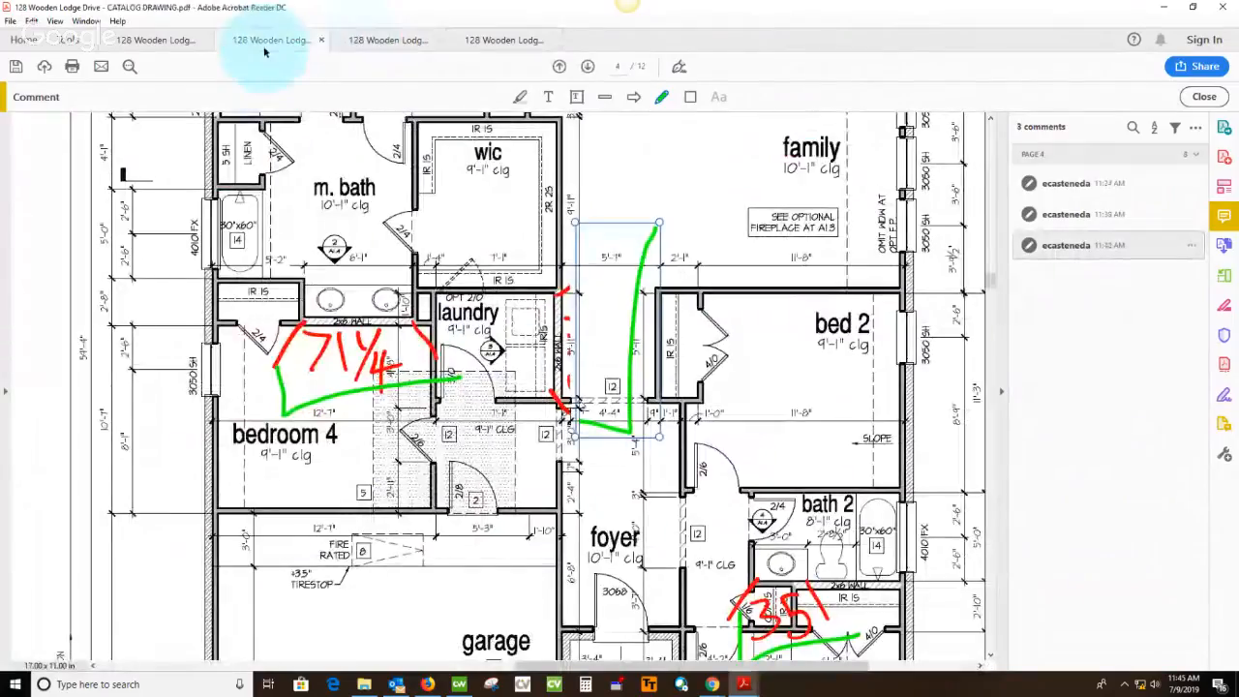
drag(298, 412, 713, 332)
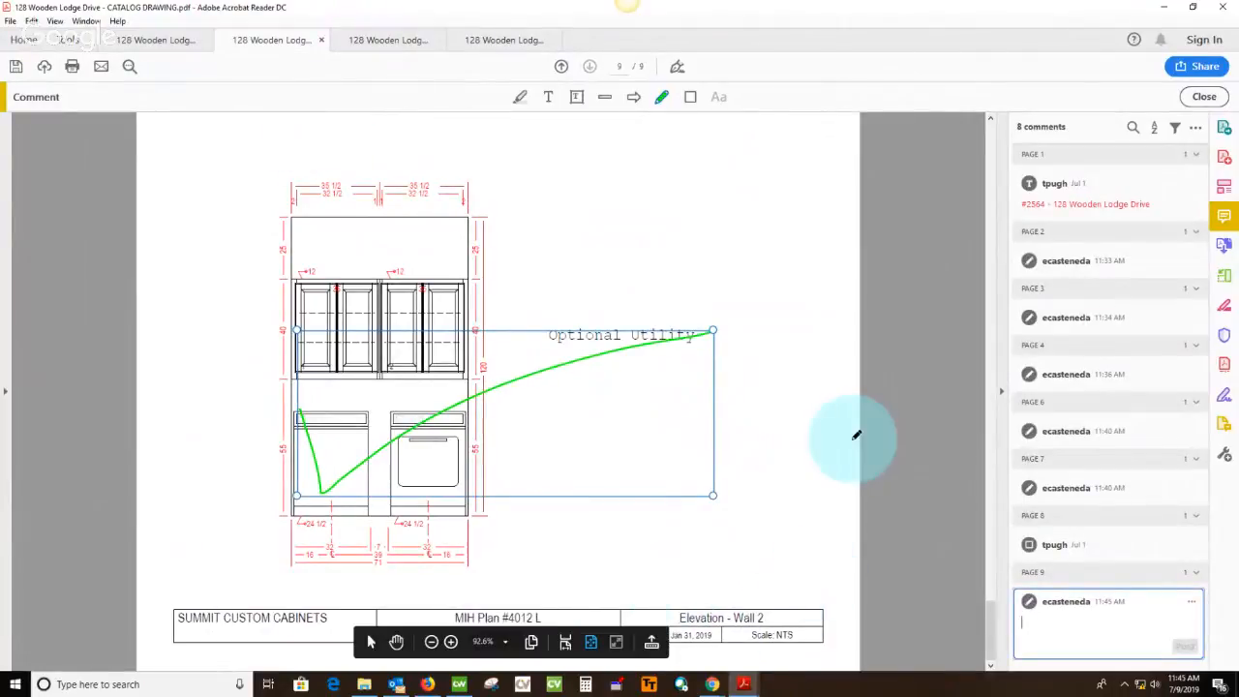
Switch back to Cabnetware and open room 1, Kitchen, of the current job
click(460, 686)
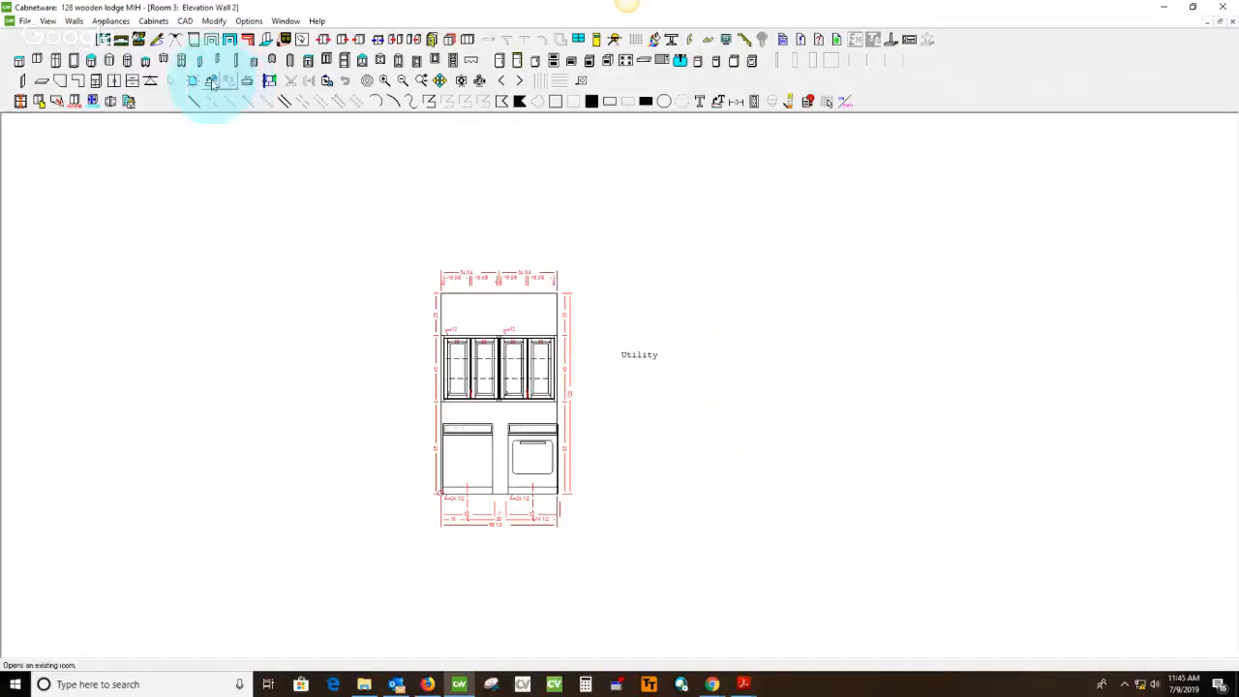
click(212, 83)
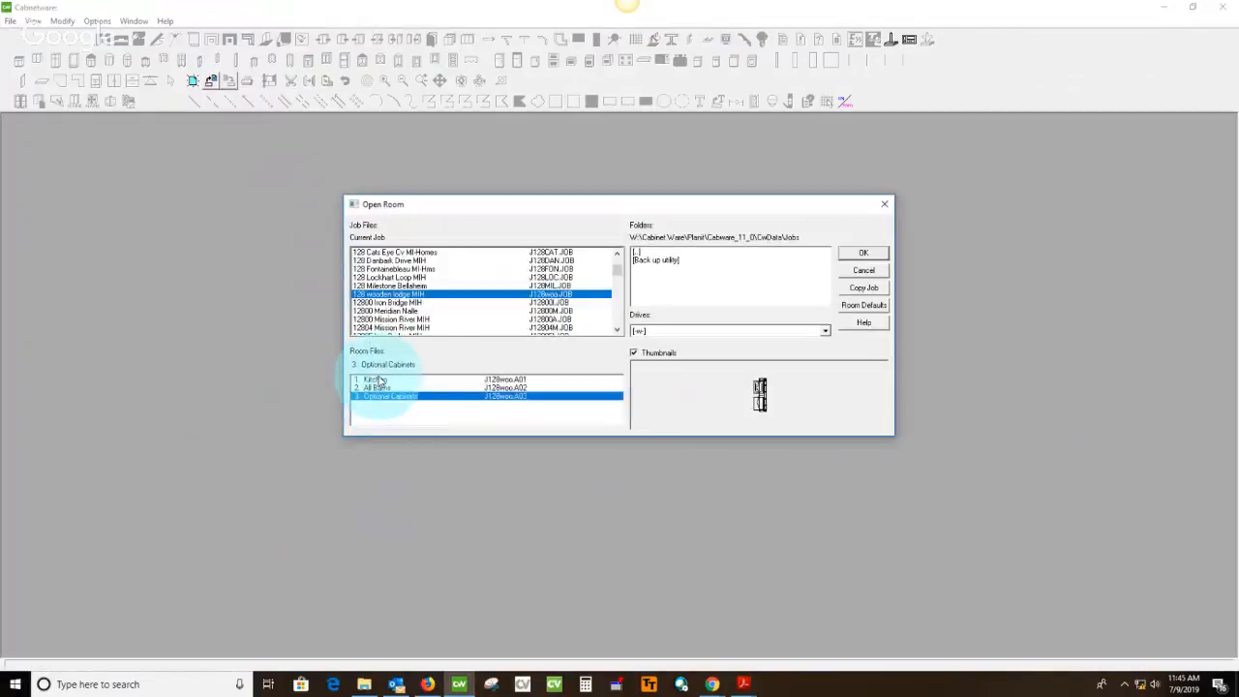
click(381, 380)
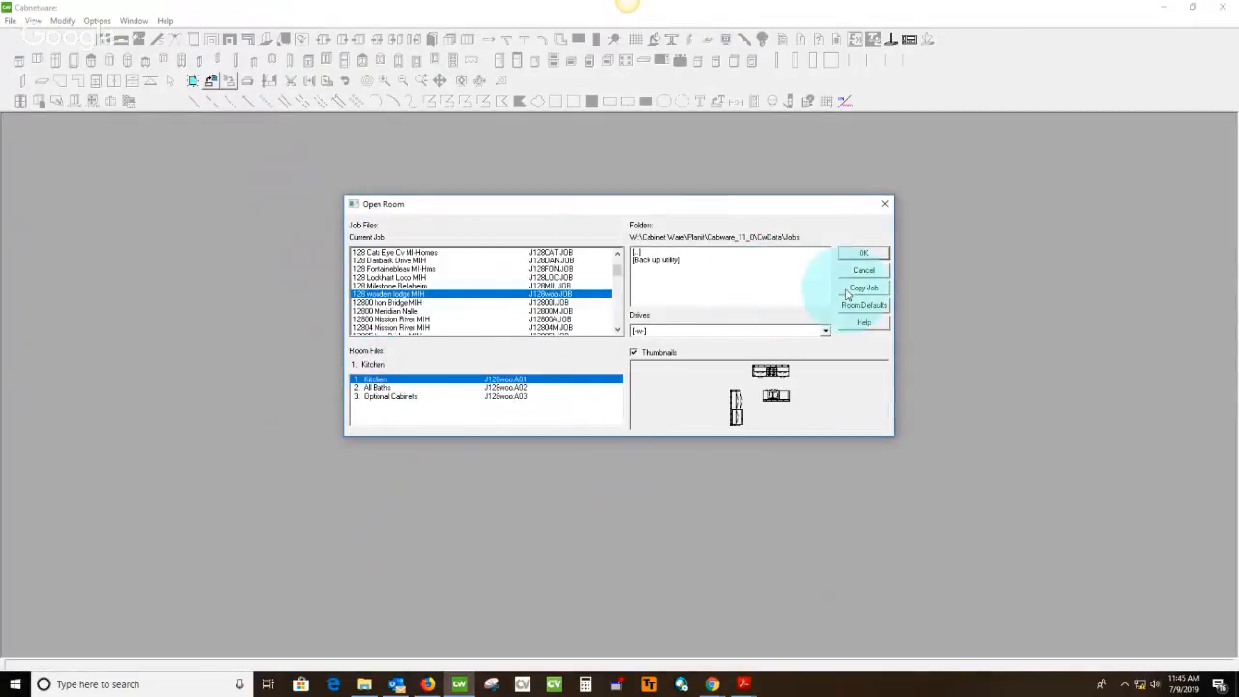
click(863, 253)
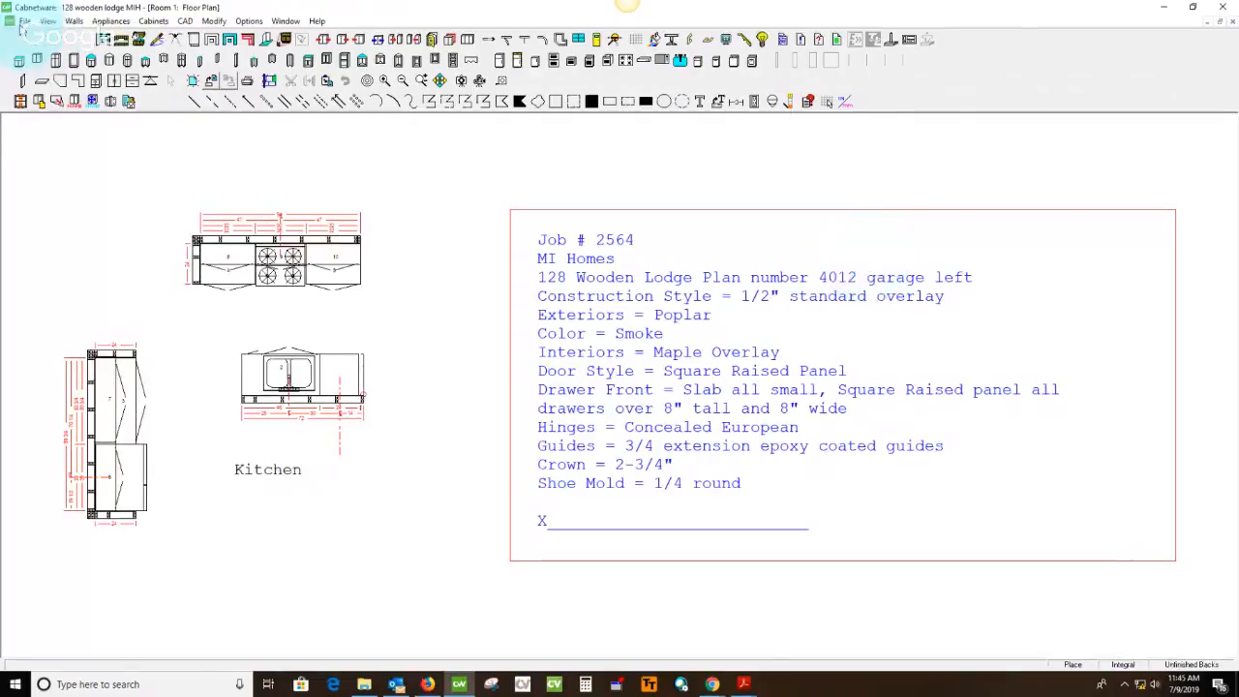
Print all rooms of the job to a PrimoPDF file, basing its name on the existing approval Drawings file
click(24, 21)
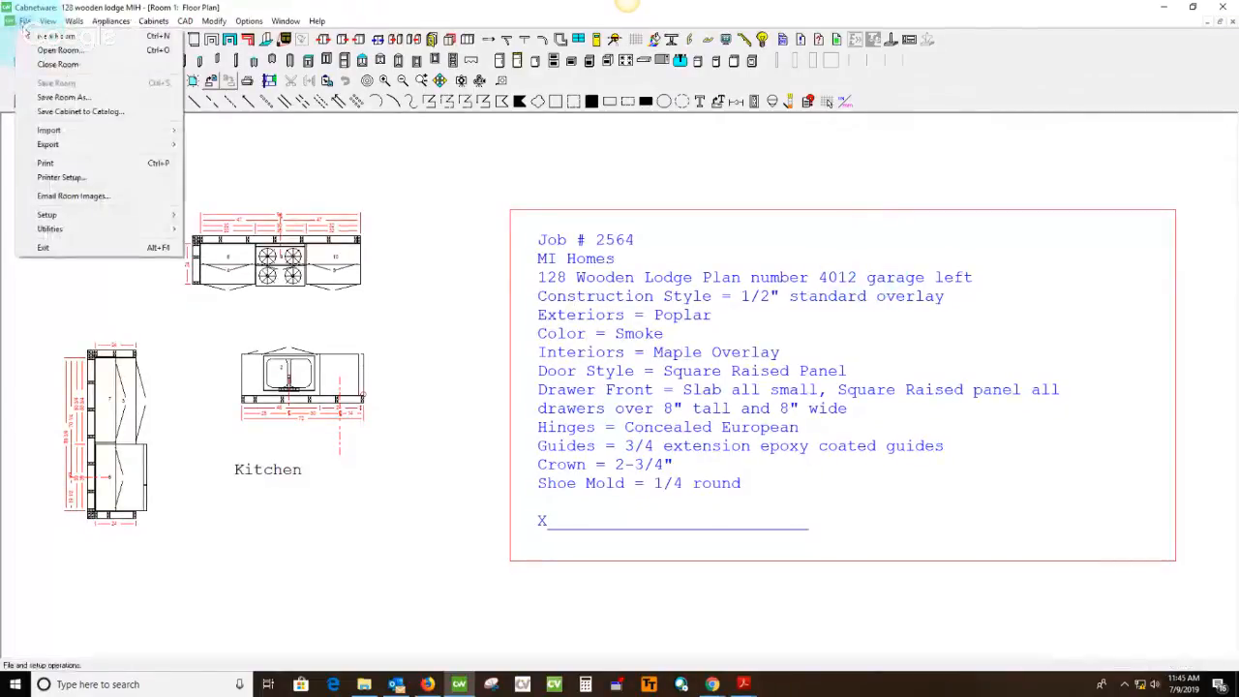
click(77, 165)
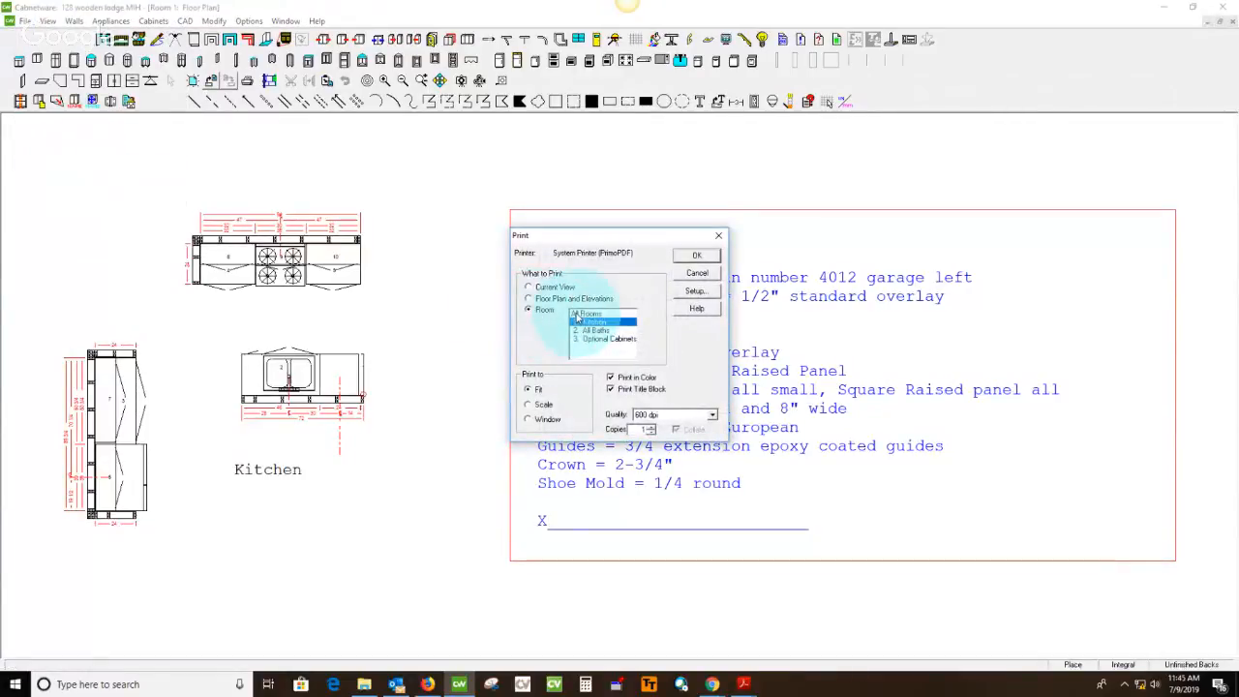
click(694, 257)
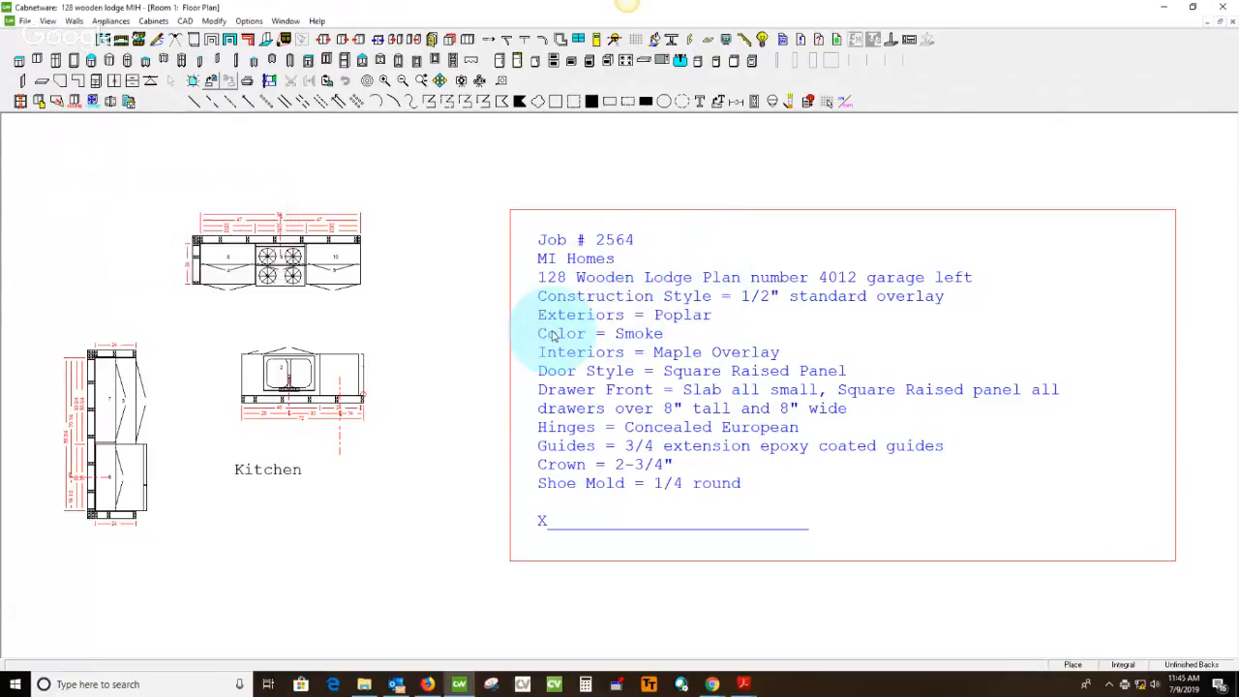
click(581, 451)
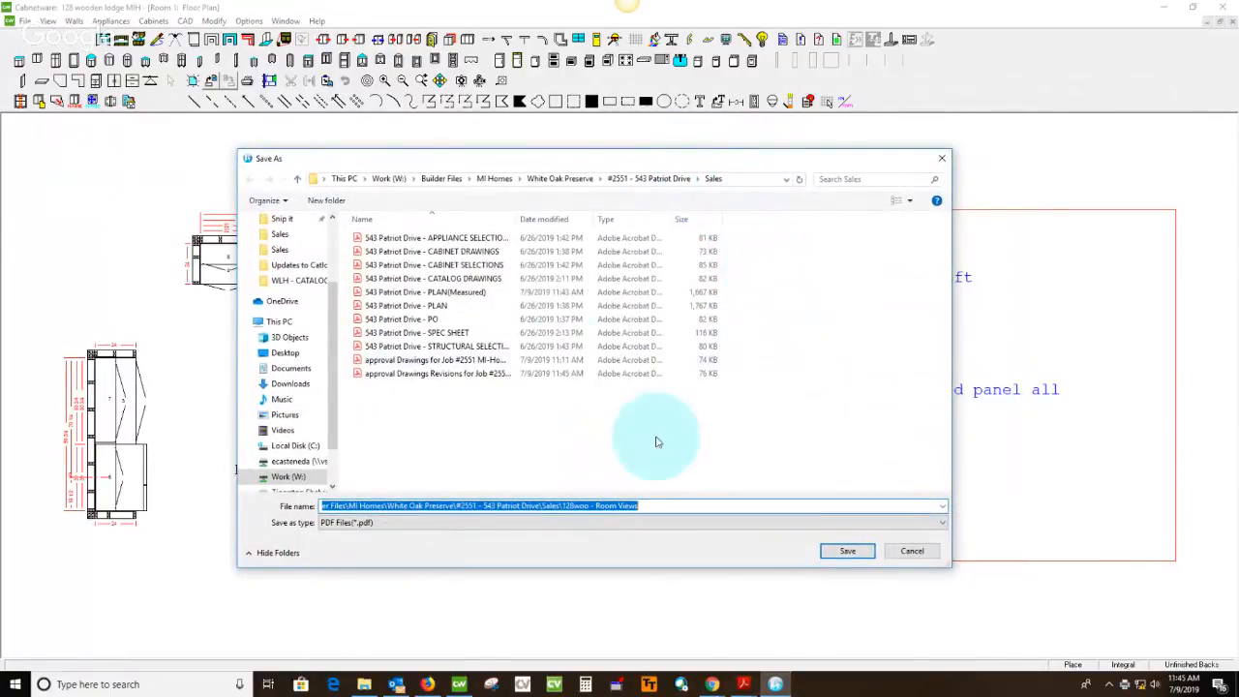
drag(519, 221, 748, 221)
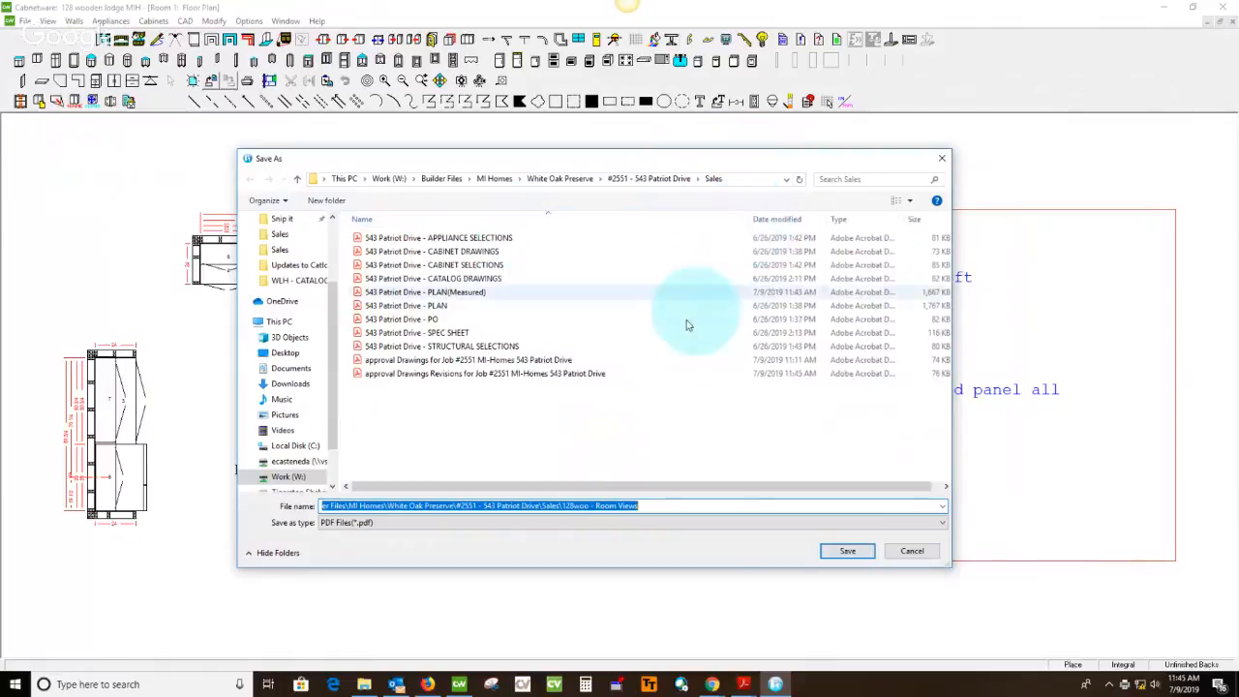
click(430, 364)
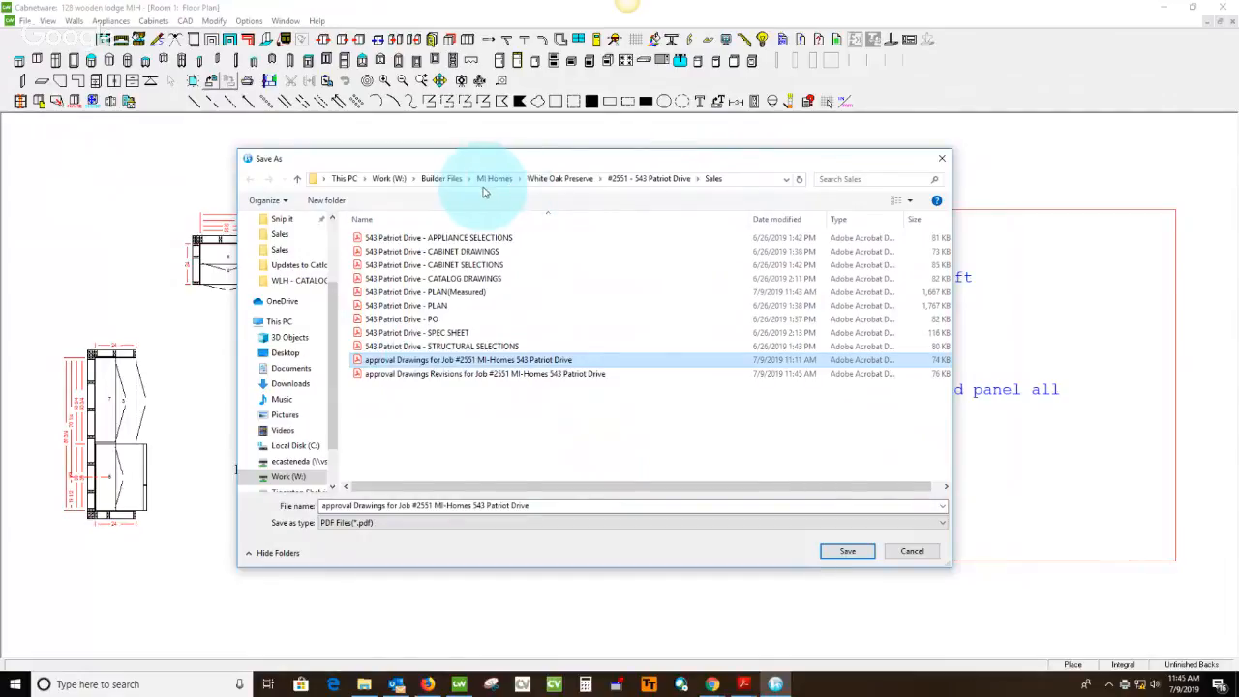
Check the job's neighborhood on the spec sheet and set the save location to the MI Homes folder Bear Creek Crossing
click(743, 685)
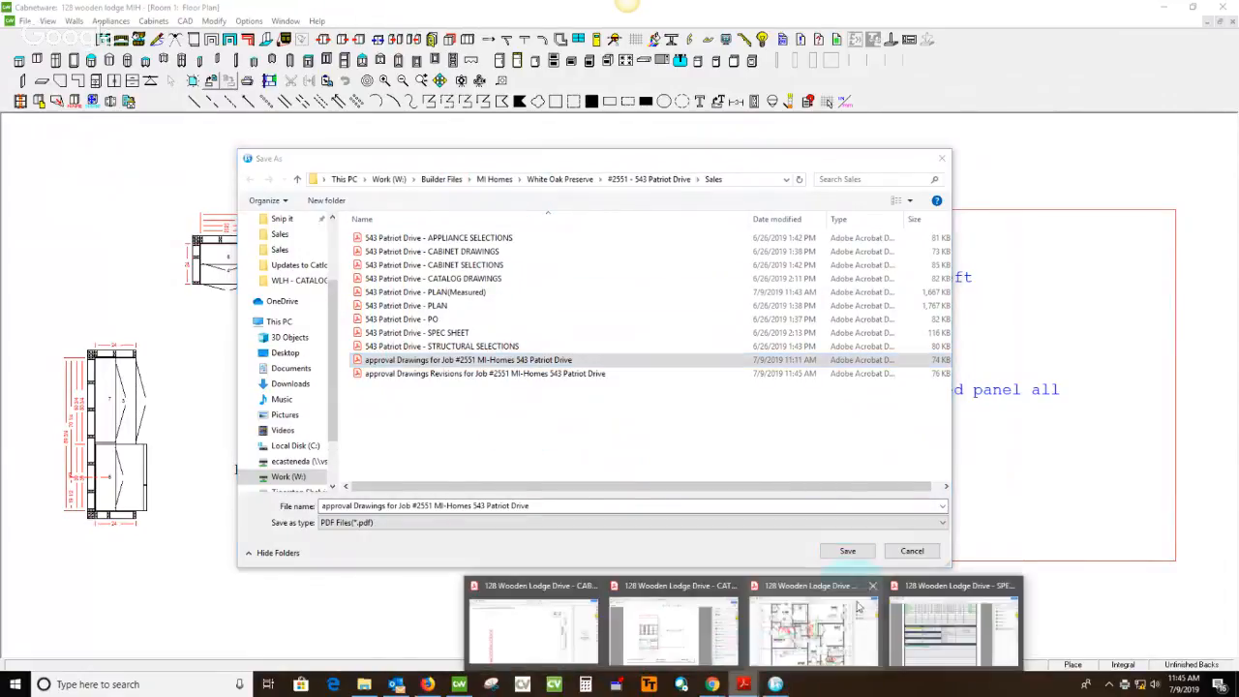
click(928, 590)
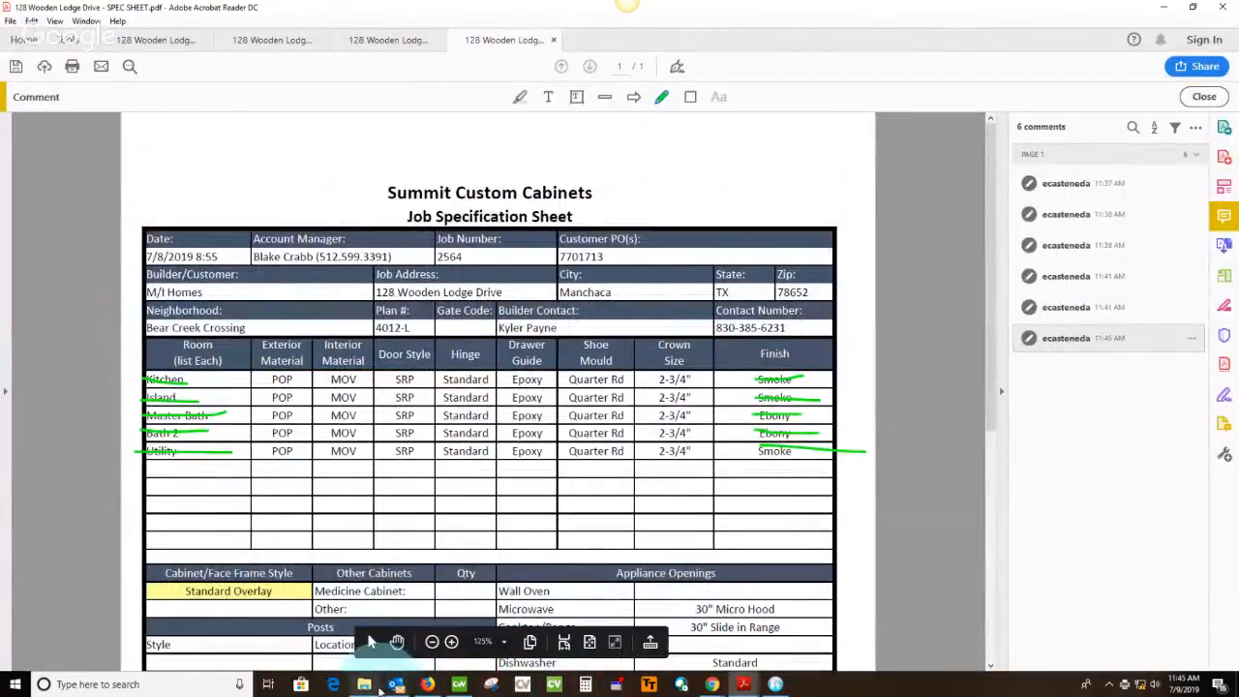
mouse_move(459, 686)
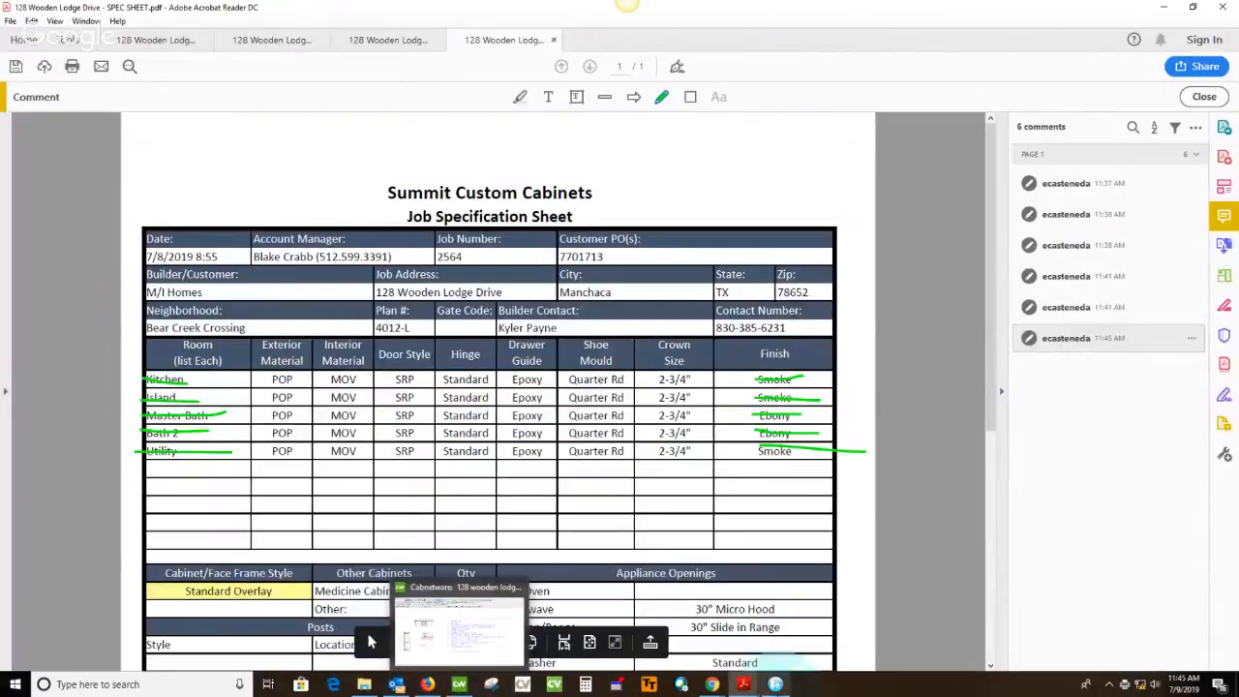
click(775, 685)
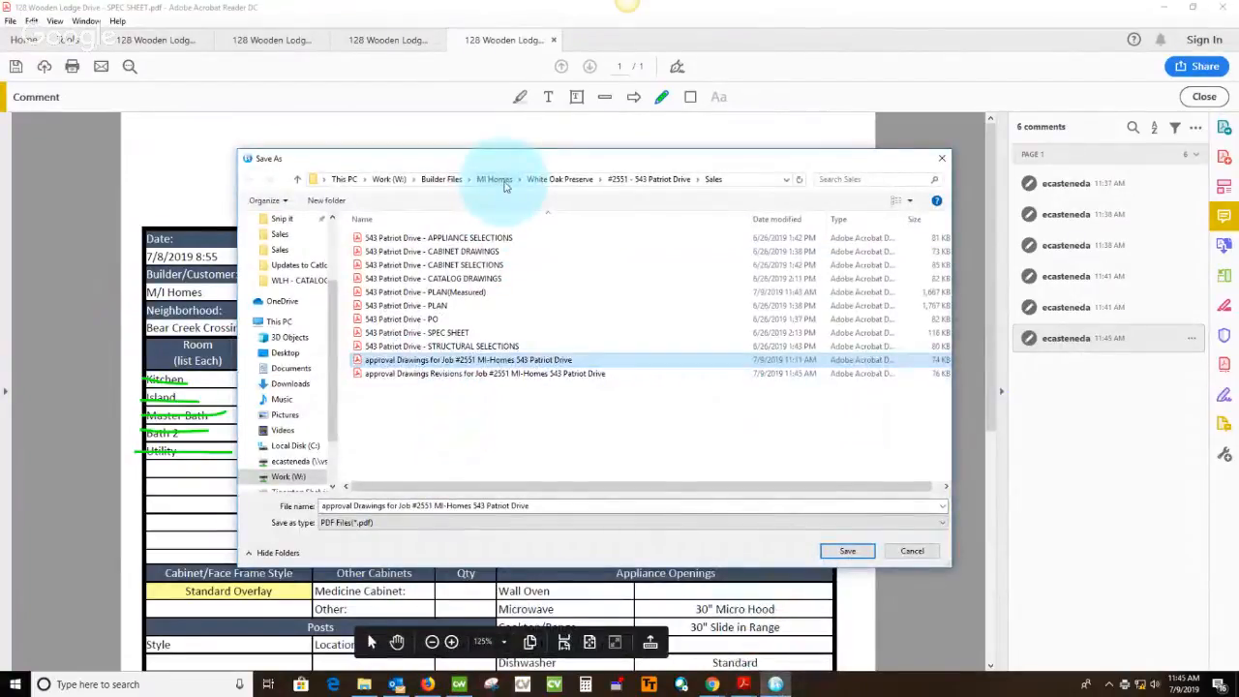
click(495, 180)
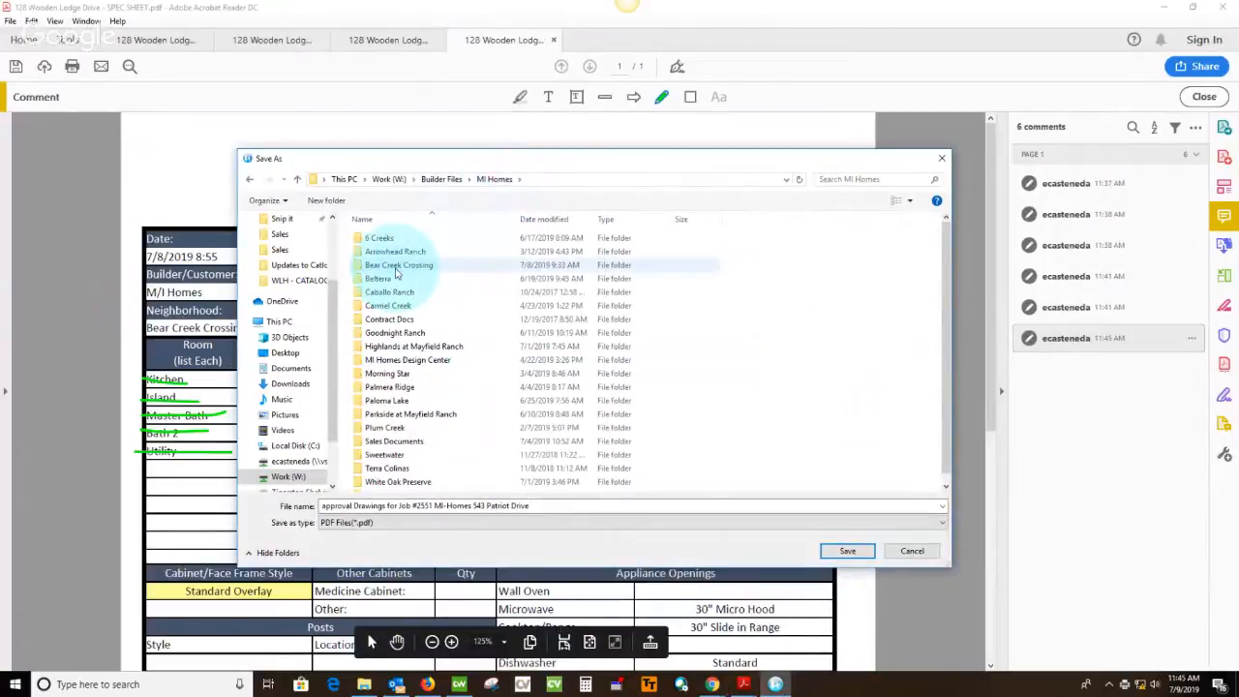
double_click(395, 274)
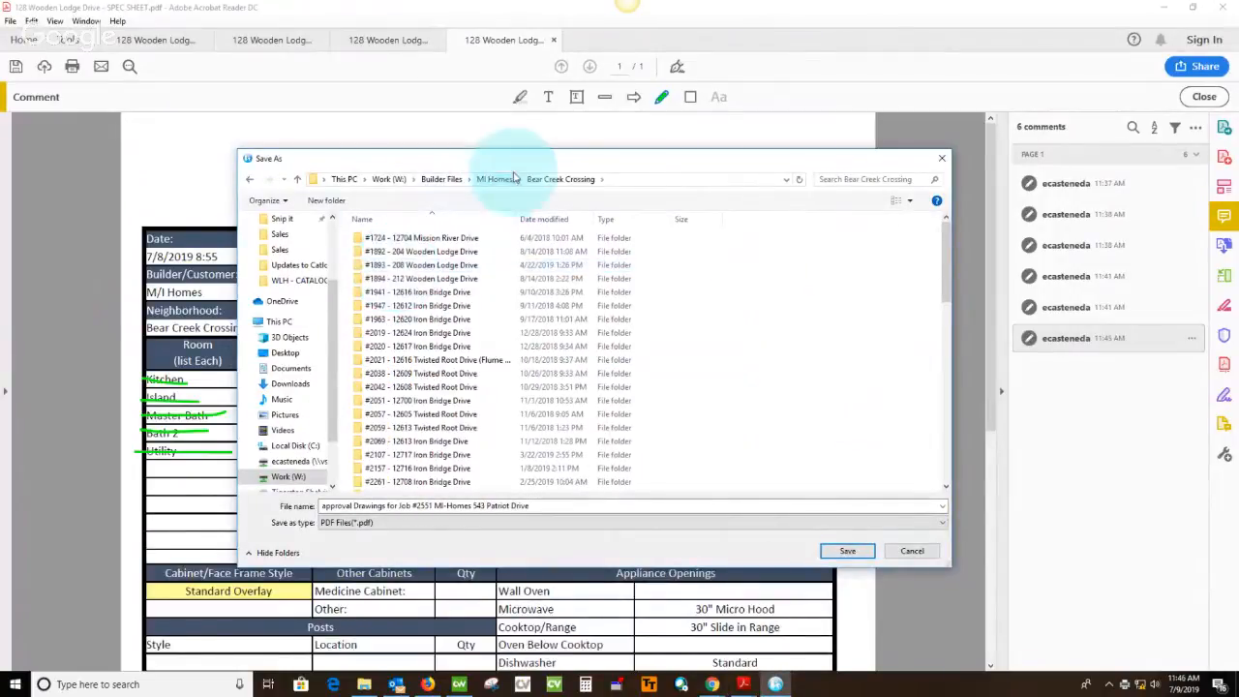
Search the neighborhood folder for the job by its address and open that job's Sales folder as the save location
mouse_move(520, 160)
mouse_down()
mouse_move(497, 411)
mouse_move(504, 176)
mouse_up()
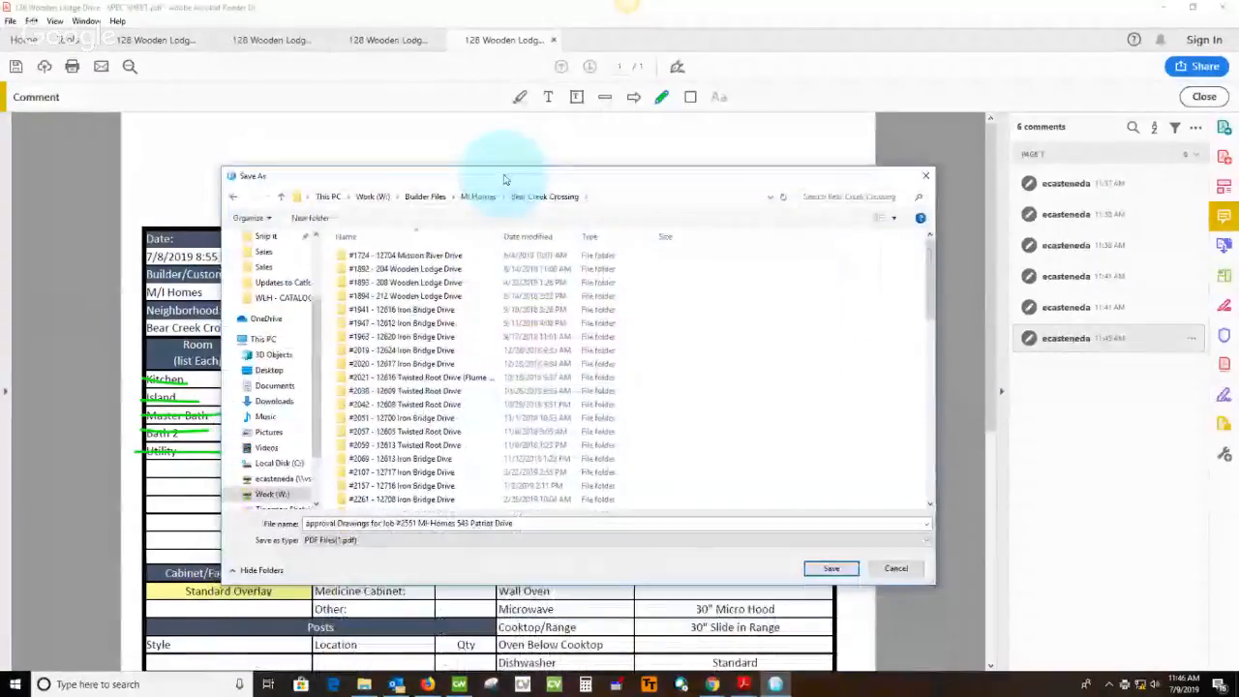
click(868, 197)
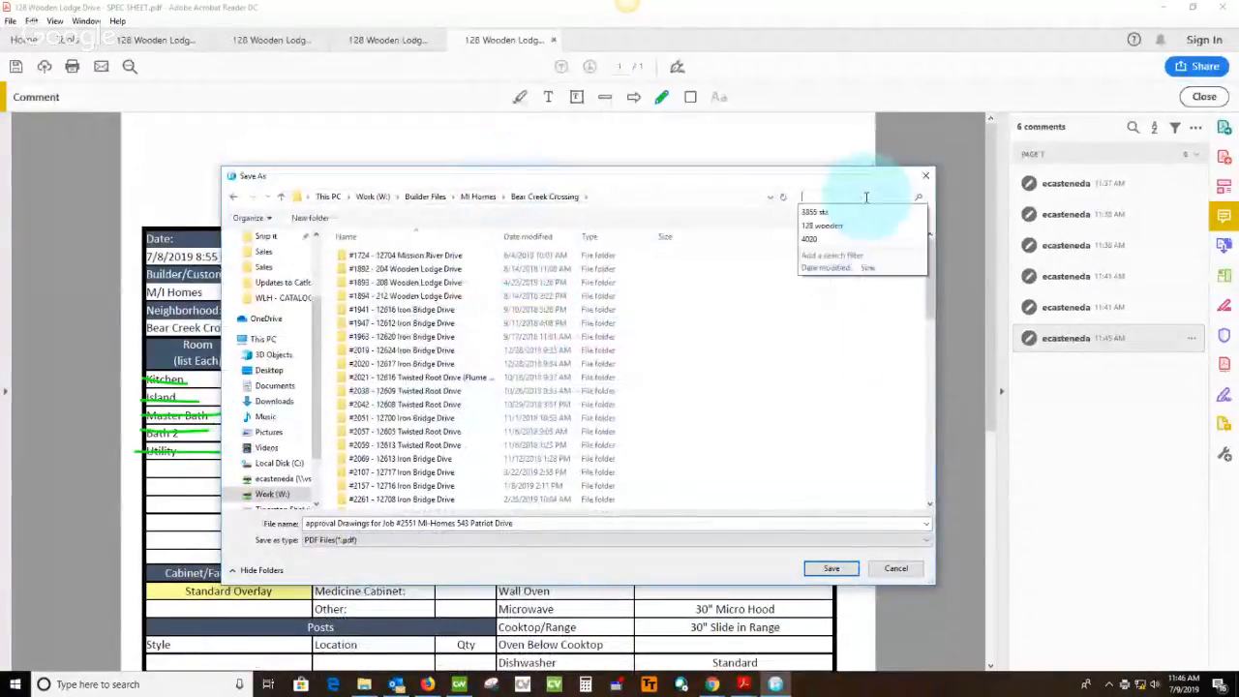
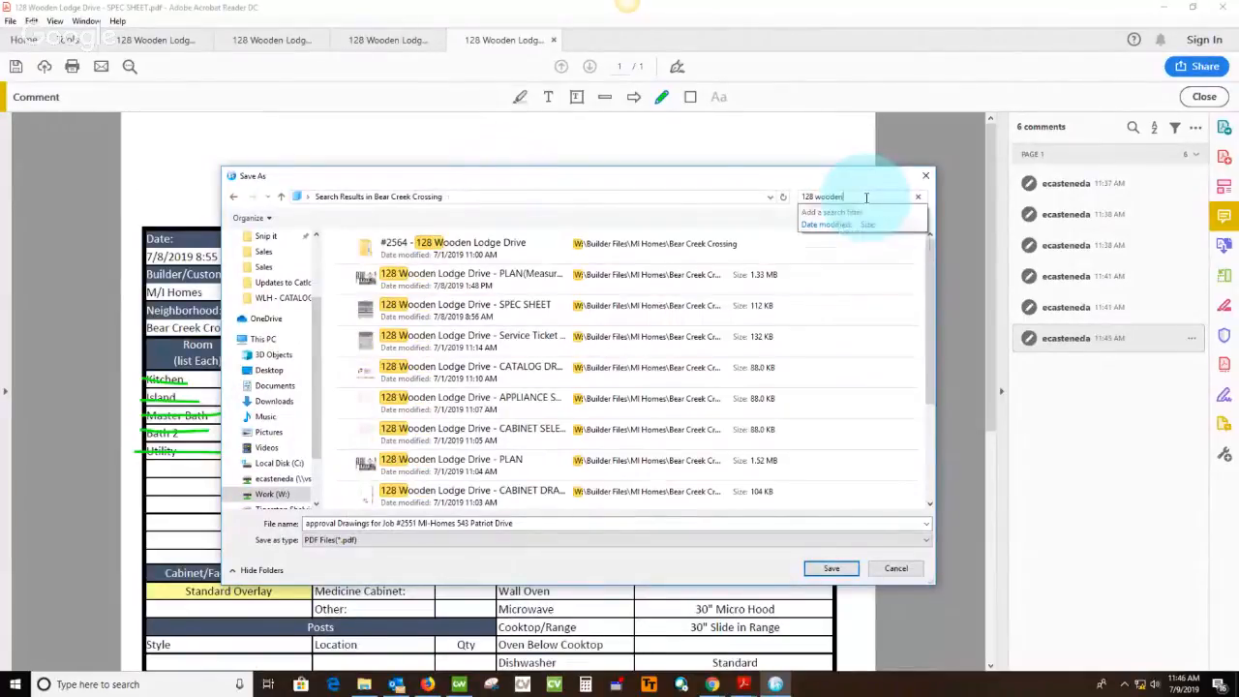
double_click(475, 247)
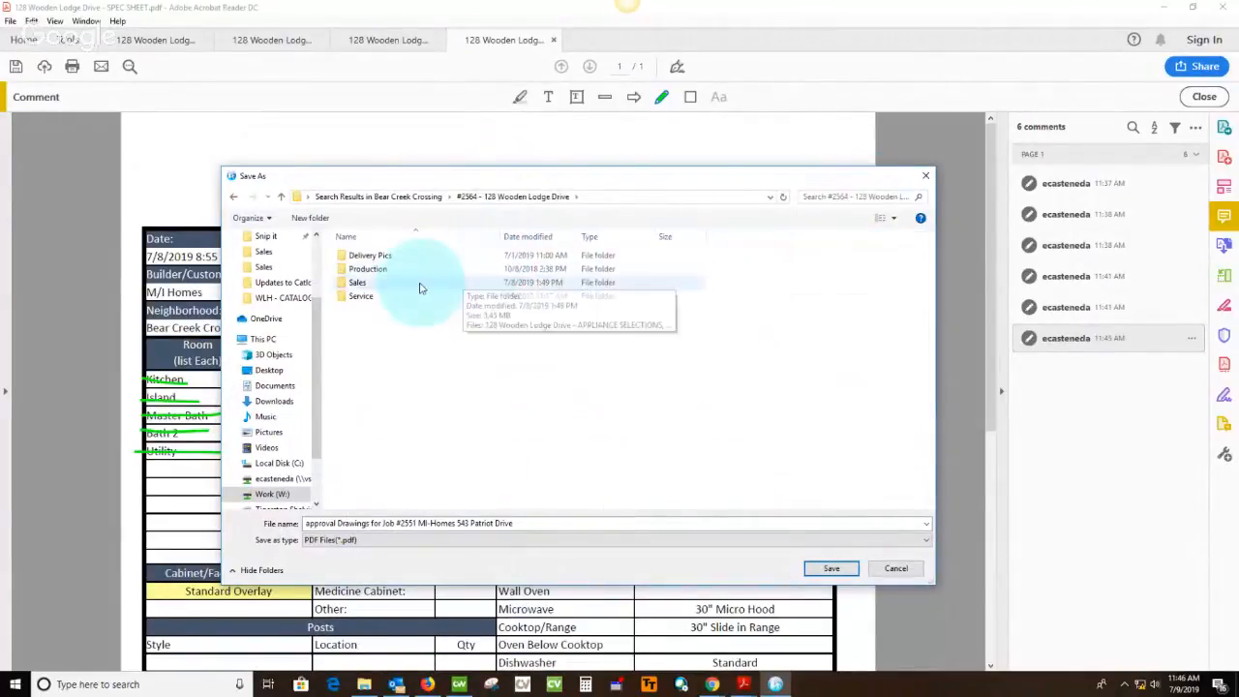
double_click(383, 284)
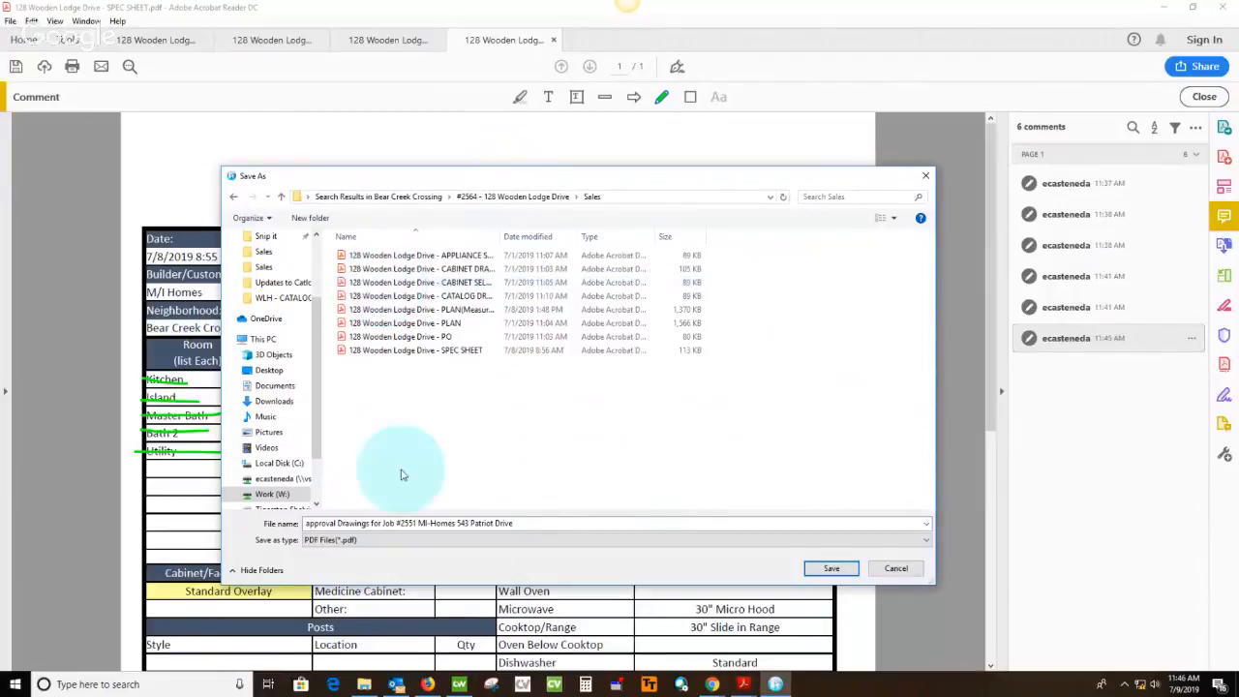
Replace the job number and street address in the approval drawings file name with the current job's and save the PDF
triple_click(402, 524)
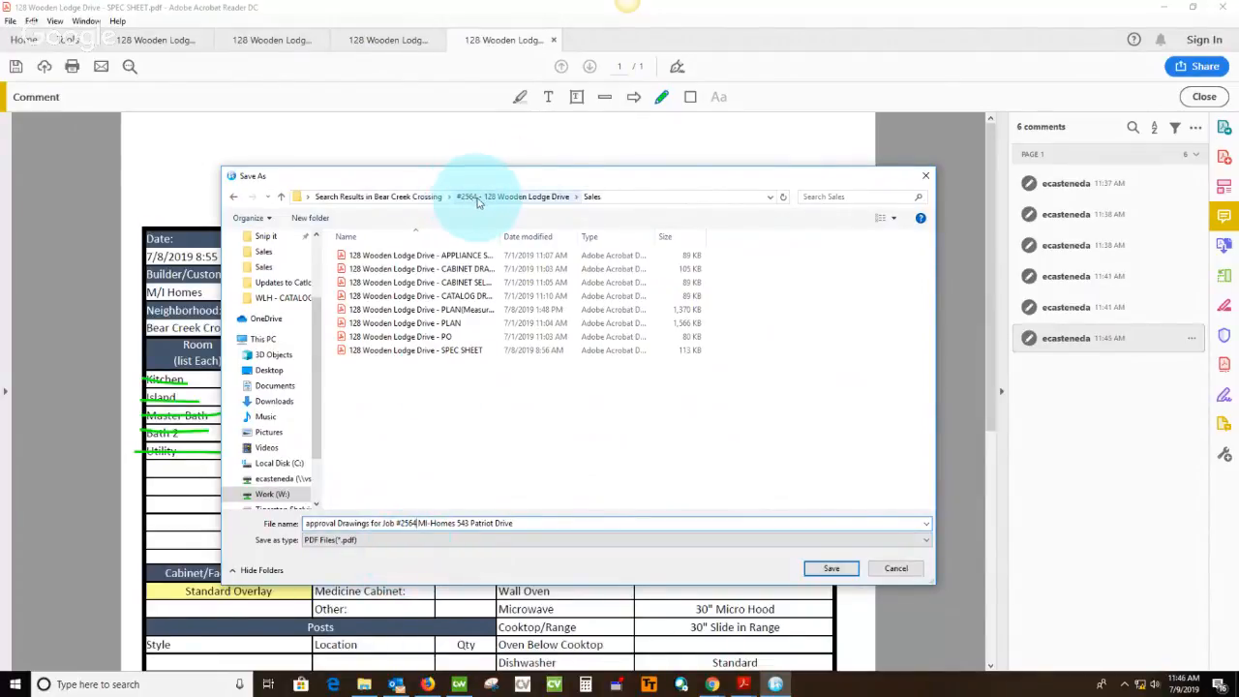
drag(458, 523, 518, 523)
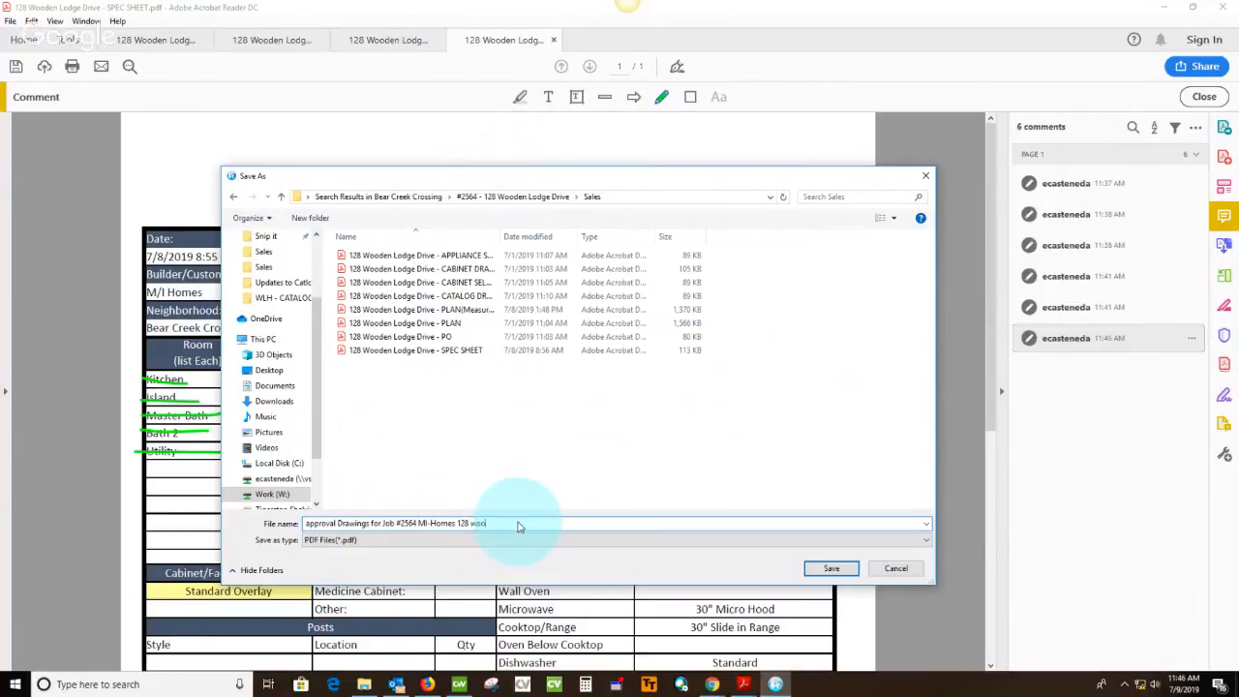
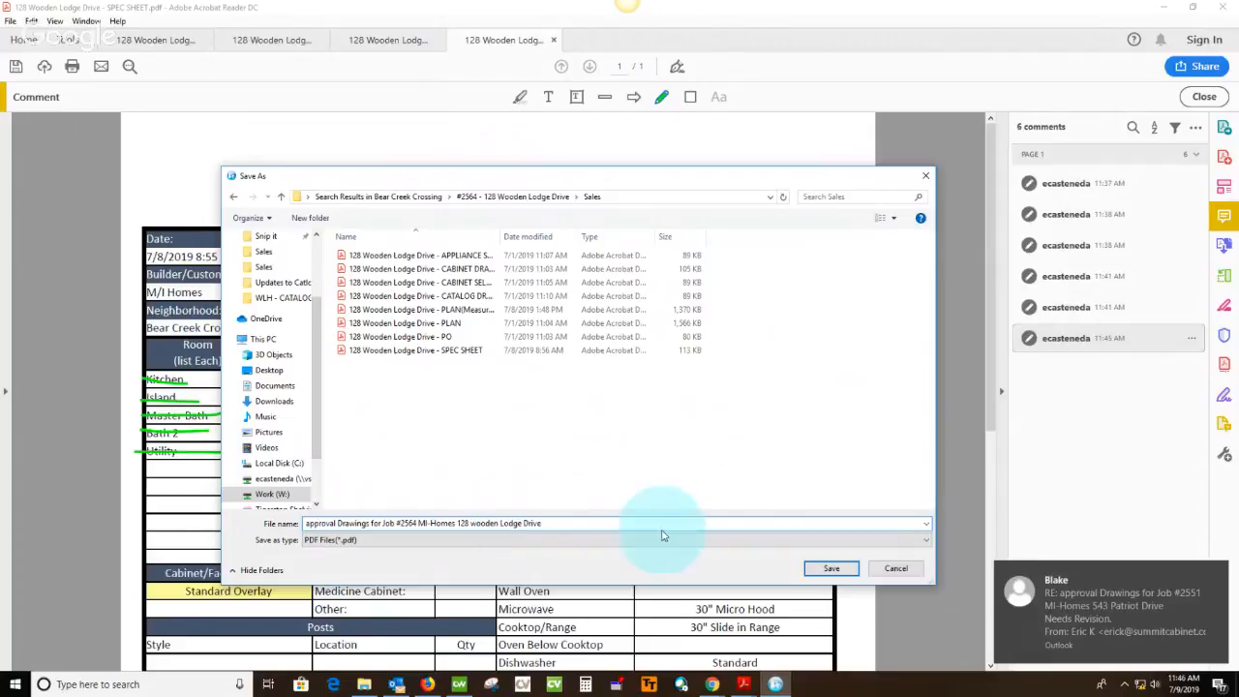
click(853, 569)
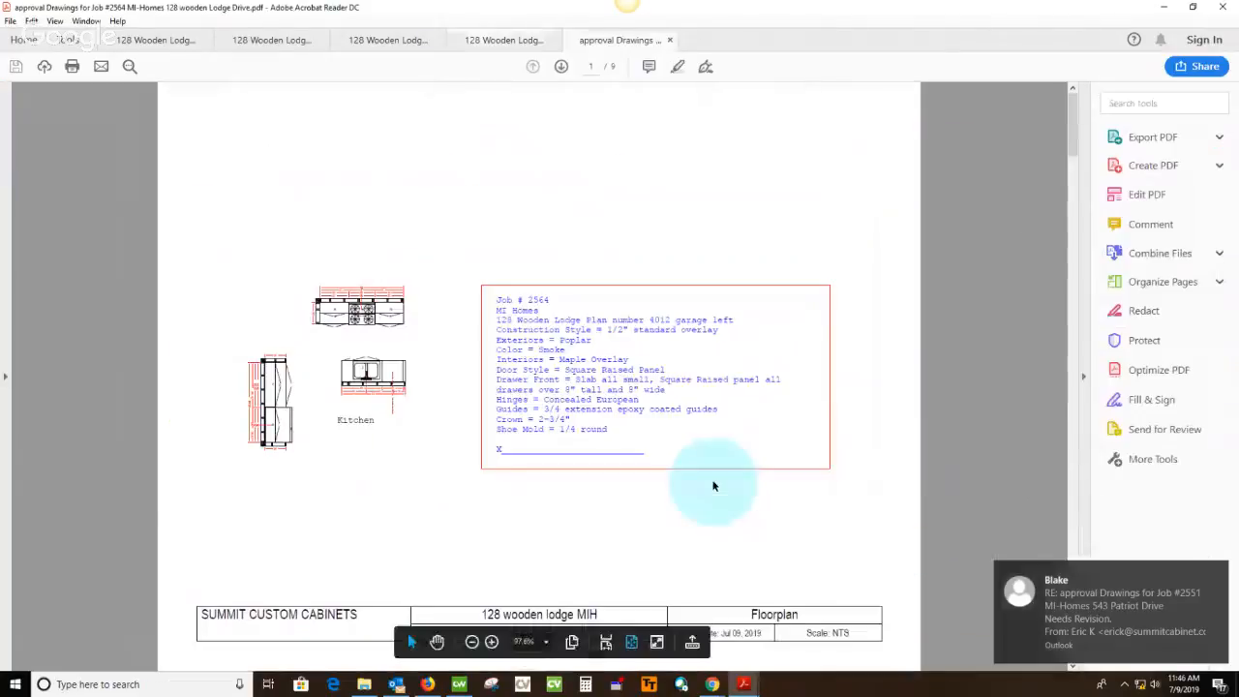
Highlight the 39" x 73" fridge space opening note on the Kitchen Fridge Wall elevation, page 3 of the approval drawings PDF
click(1148, 224)
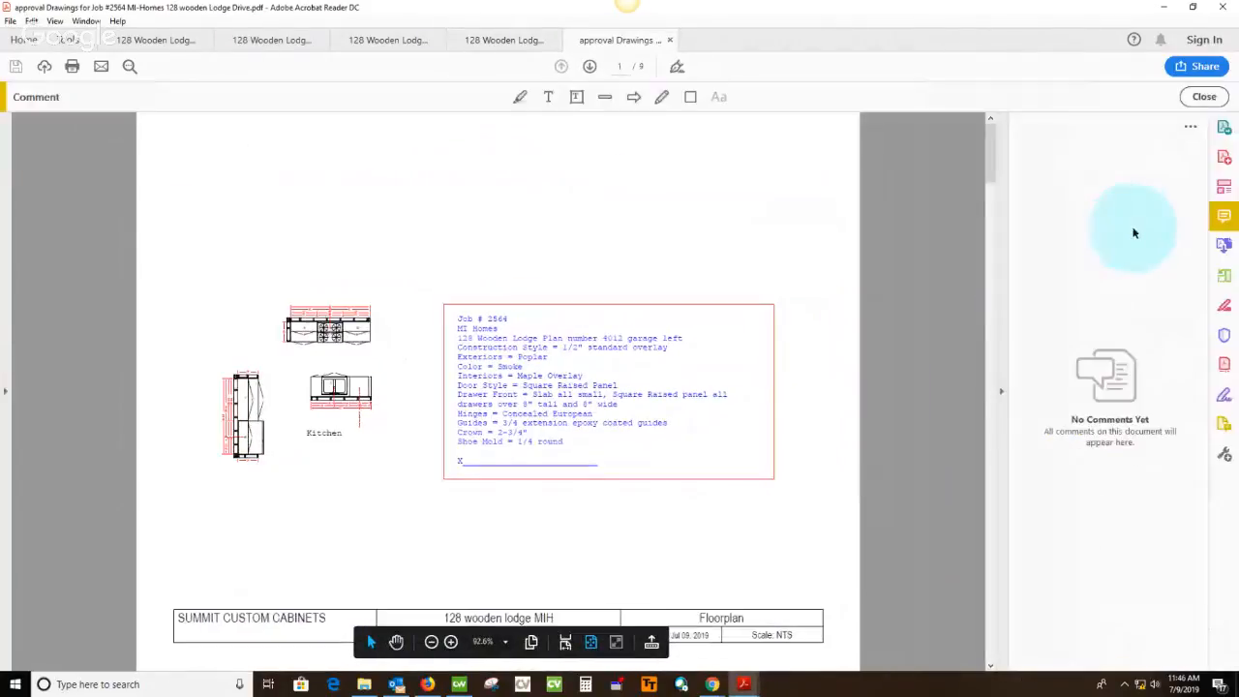
scroll(812, 301, down, 3)
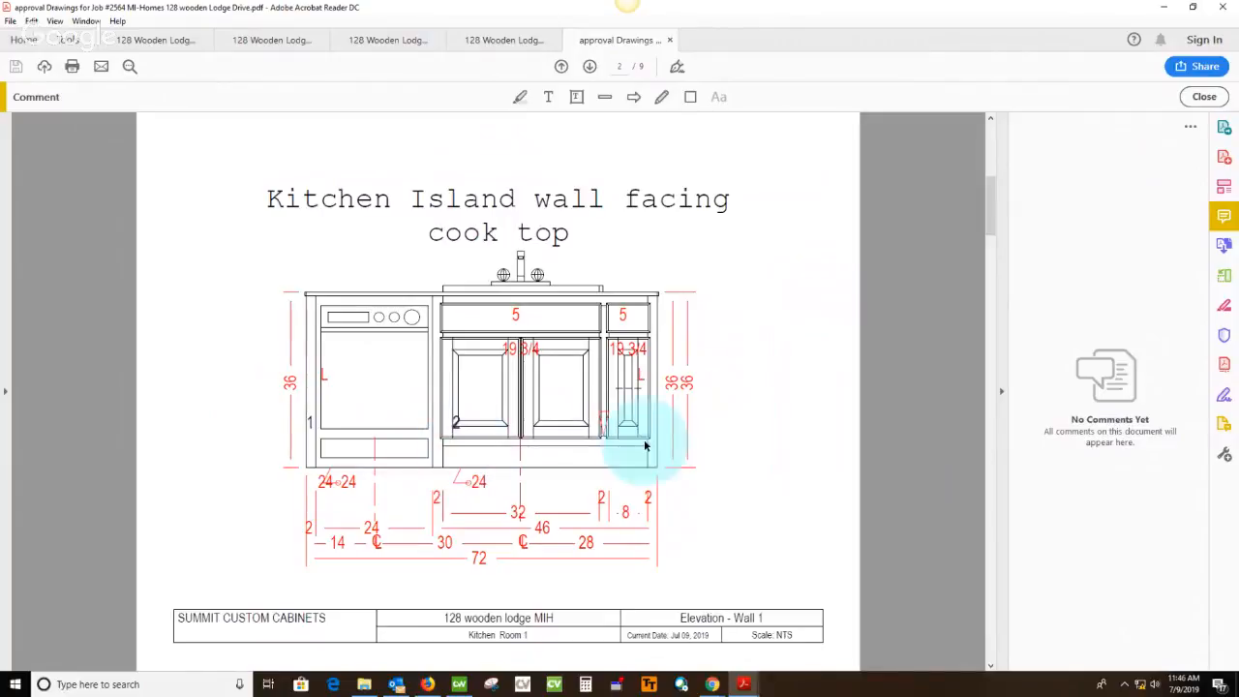
scroll(796, 382, down, 3)
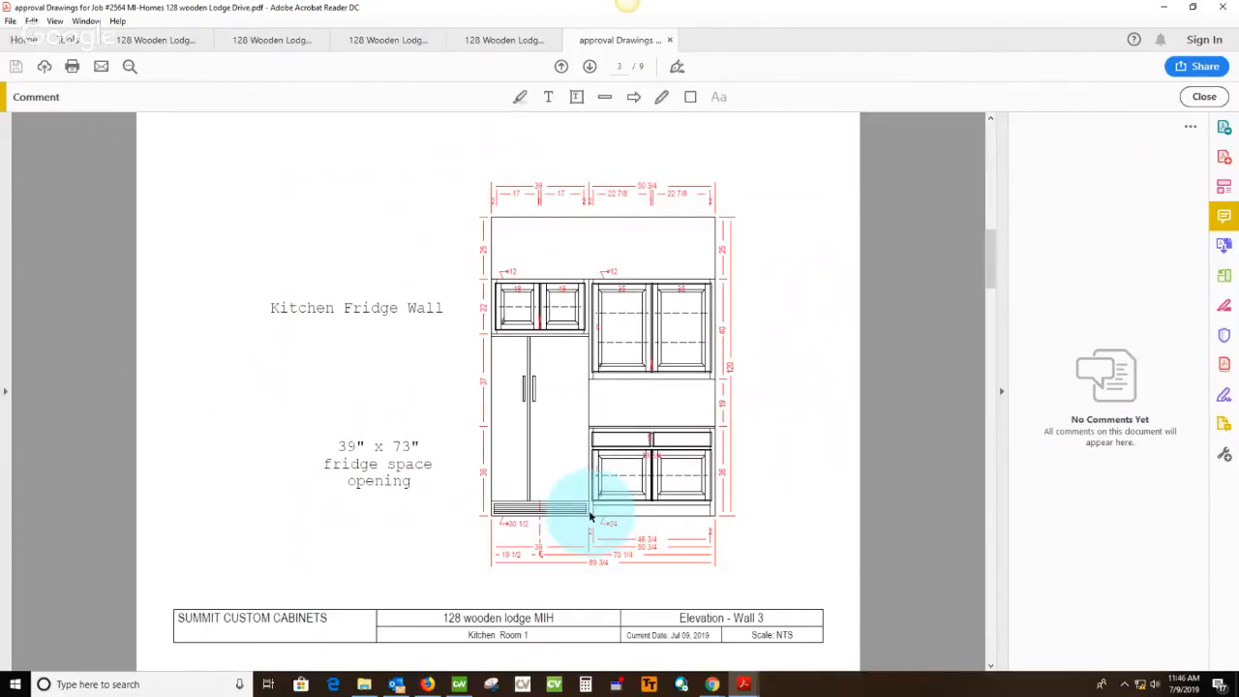
click(520, 97)
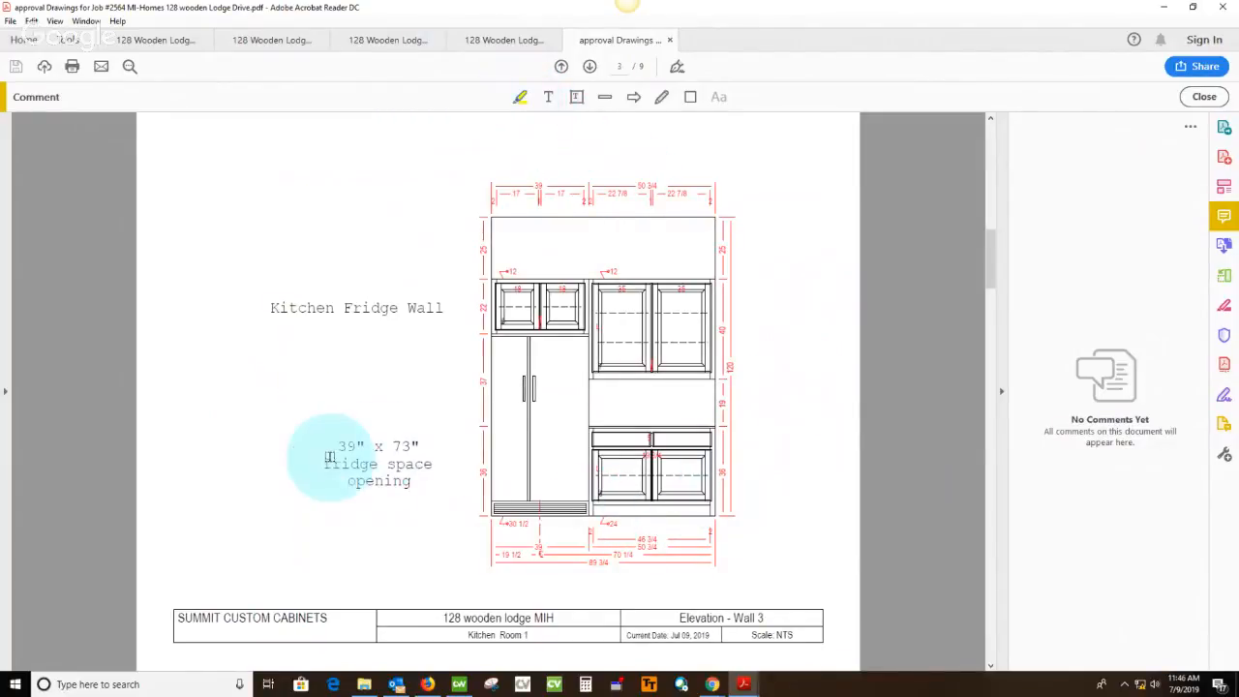
drag(329, 448, 418, 485)
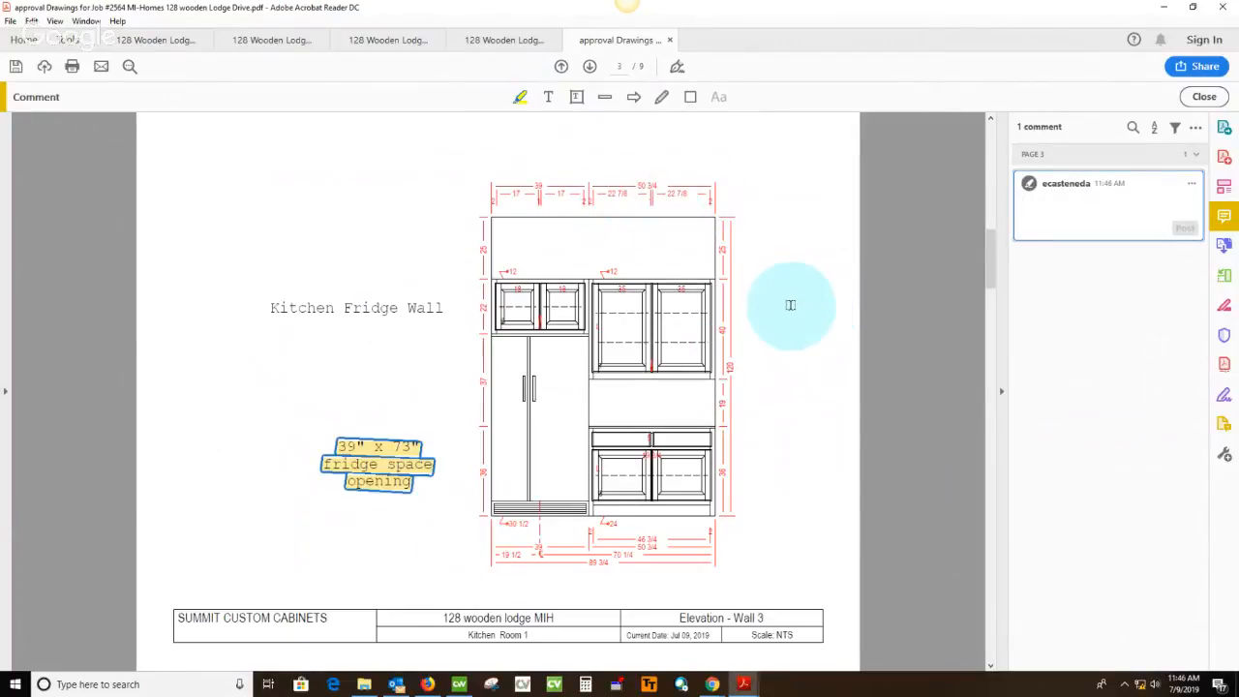
Review the remaining approval drawing pages, from the range wall elevation through the bath and Utility elevations
scroll(790, 305, down, 2)
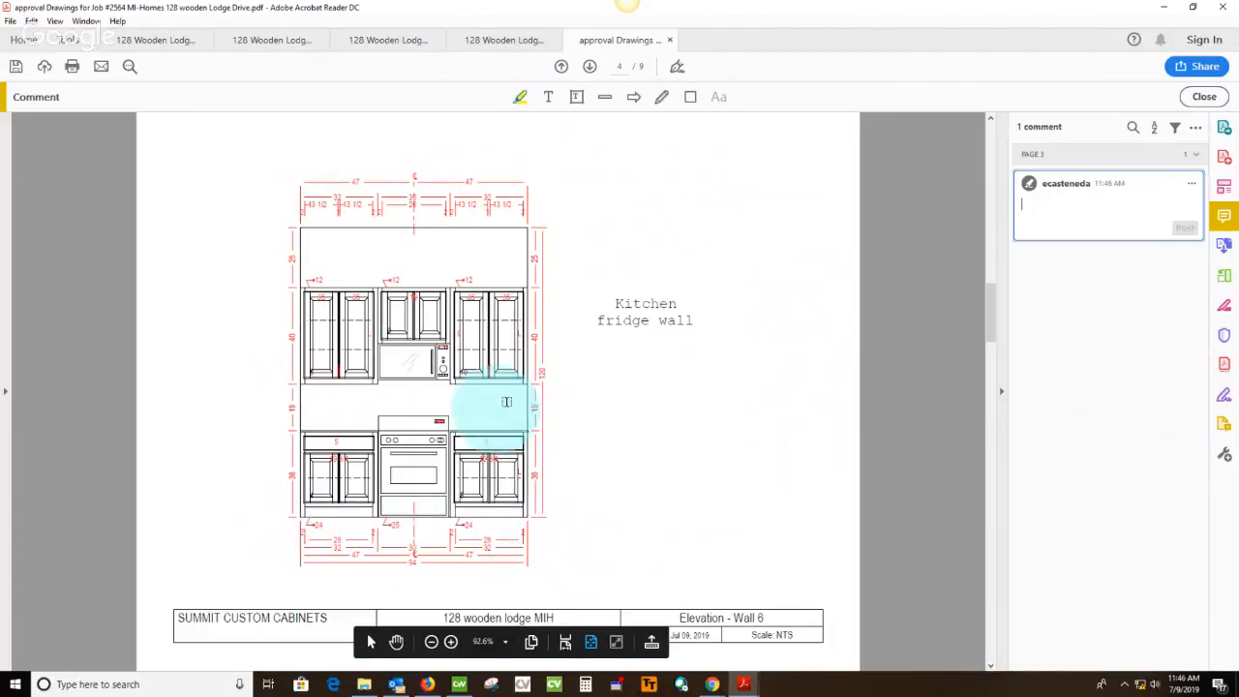
scroll(729, 344, down, 1)
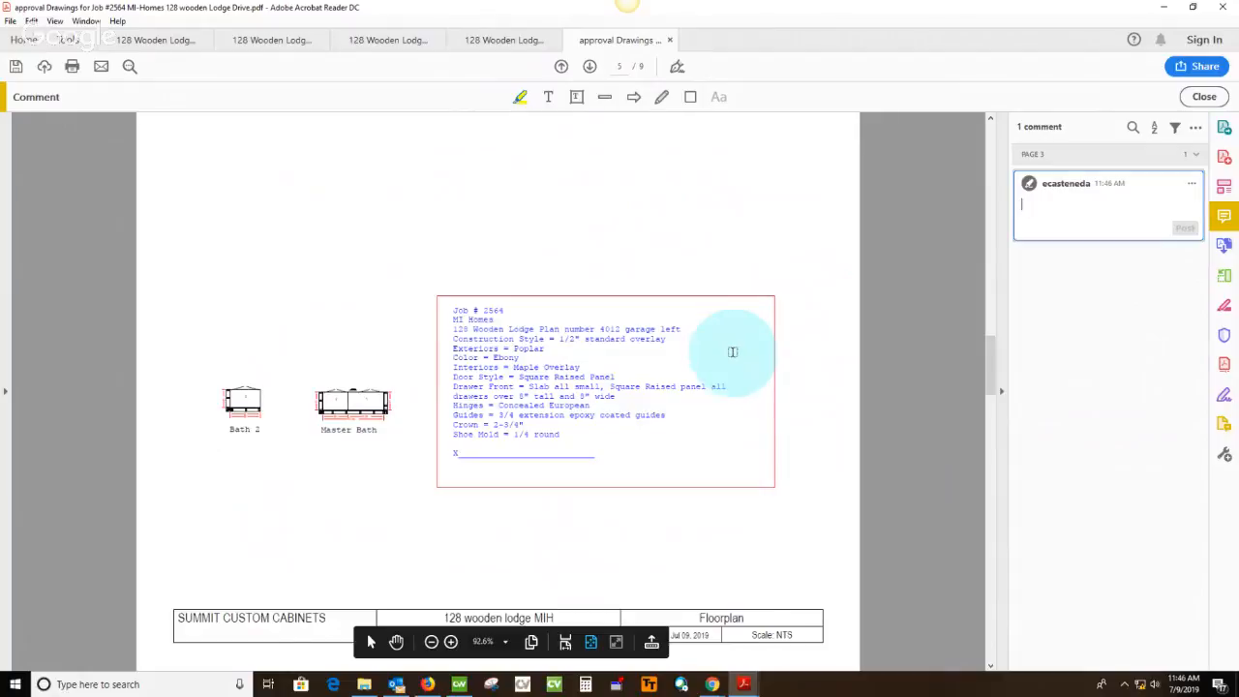
scroll(733, 352, down, 1)
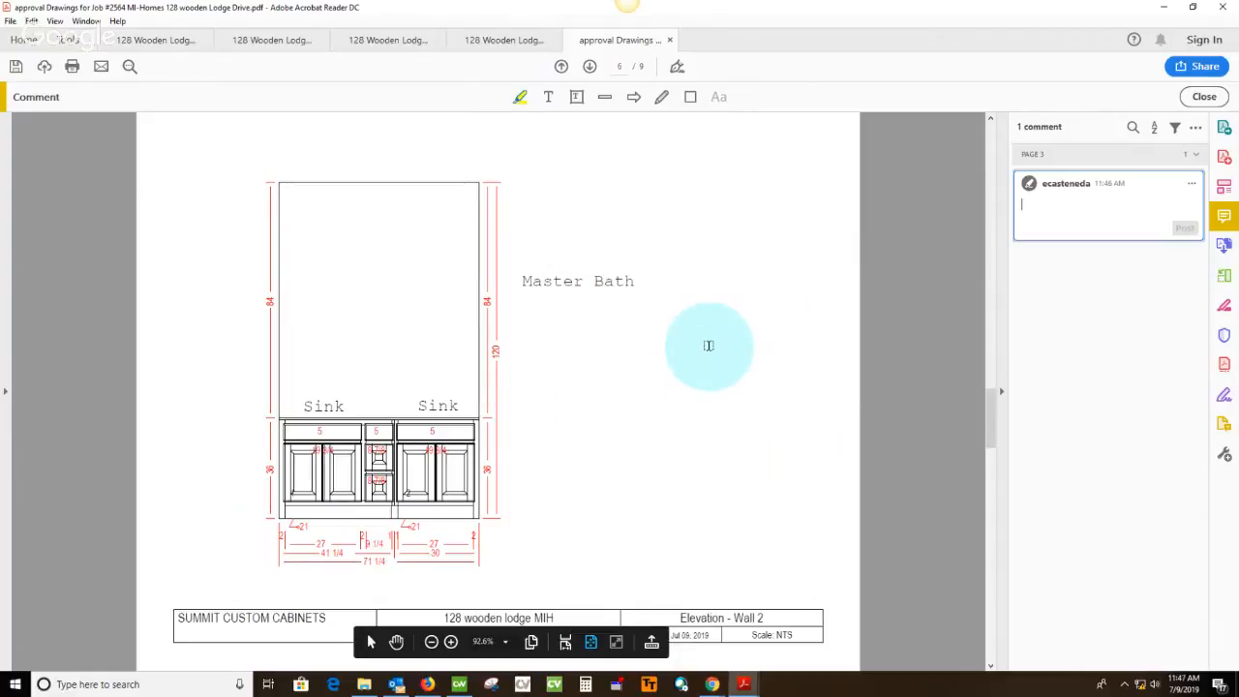
scroll(705, 346, down, 1)
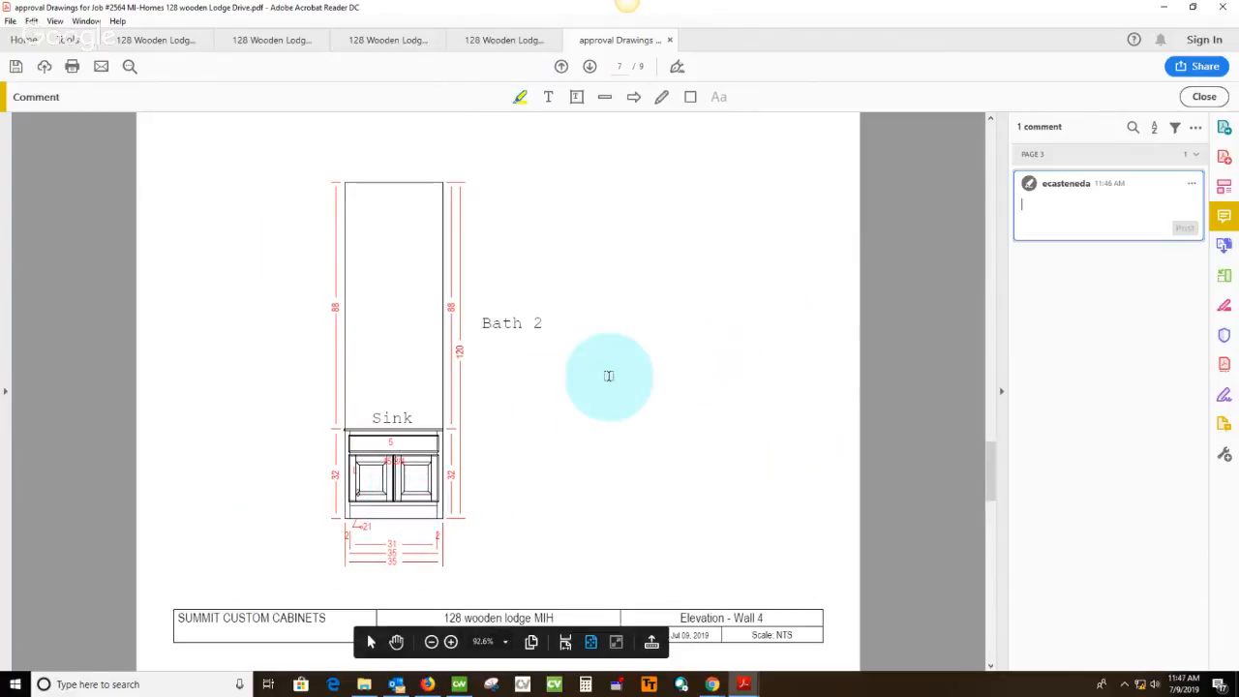
scroll(668, 387, down, 1)
scroll(702, 393, down, 1)
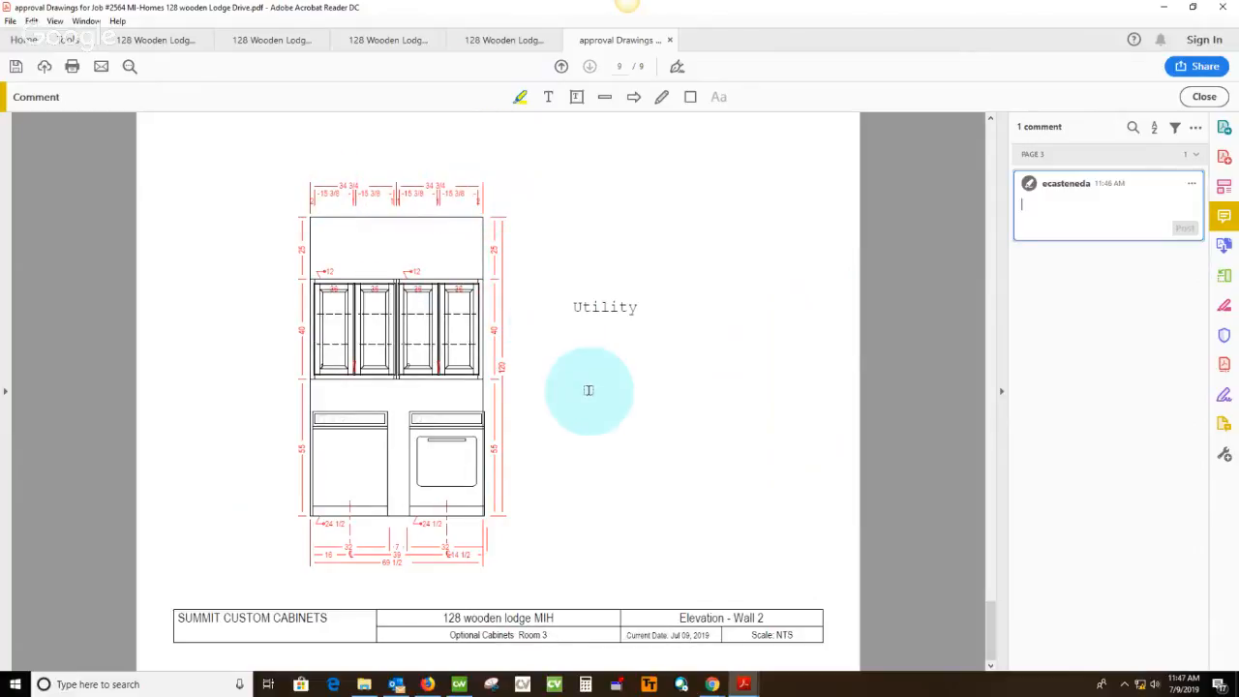
Close the approval drawings PDF, saving the highlighted version over the existing file in the job's Sales folder
click(669, 40)
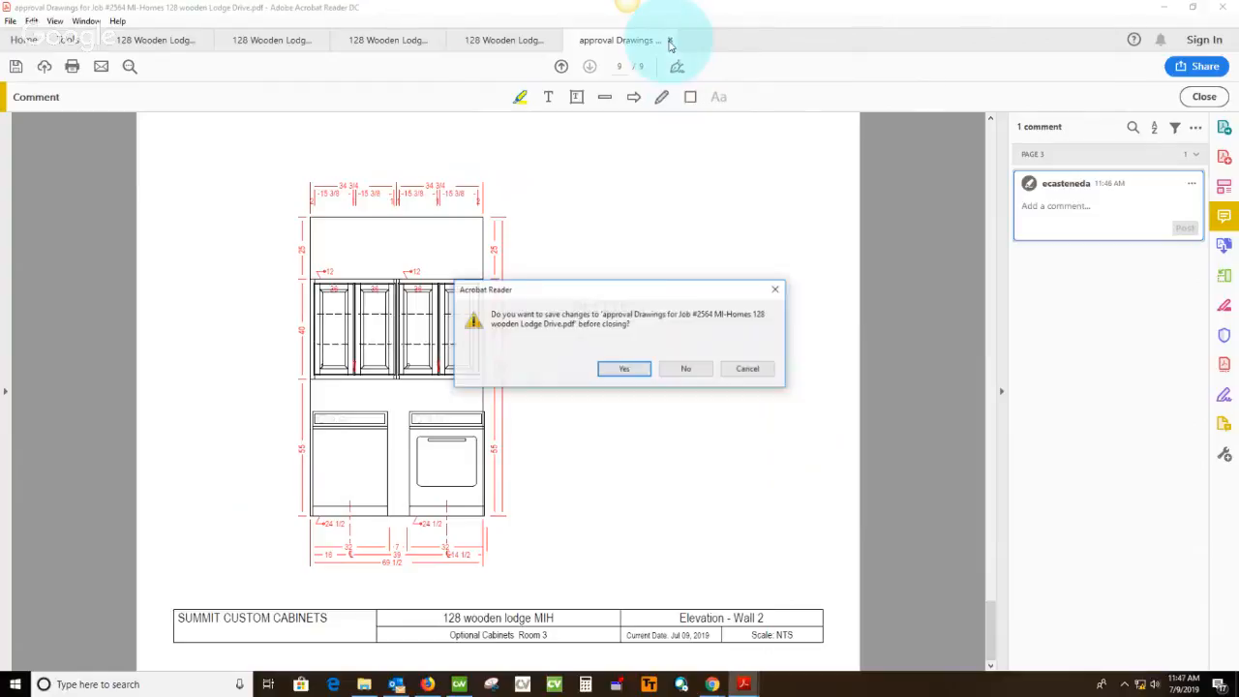
click(623, 371)
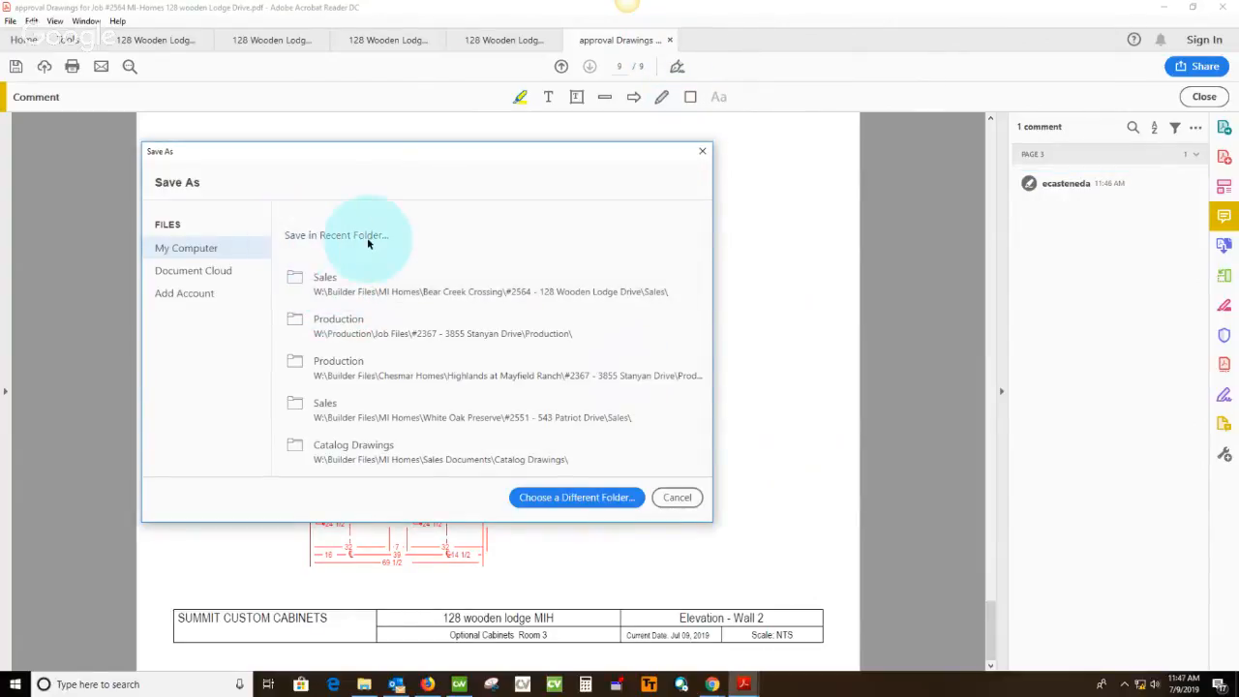
click(336, 291)
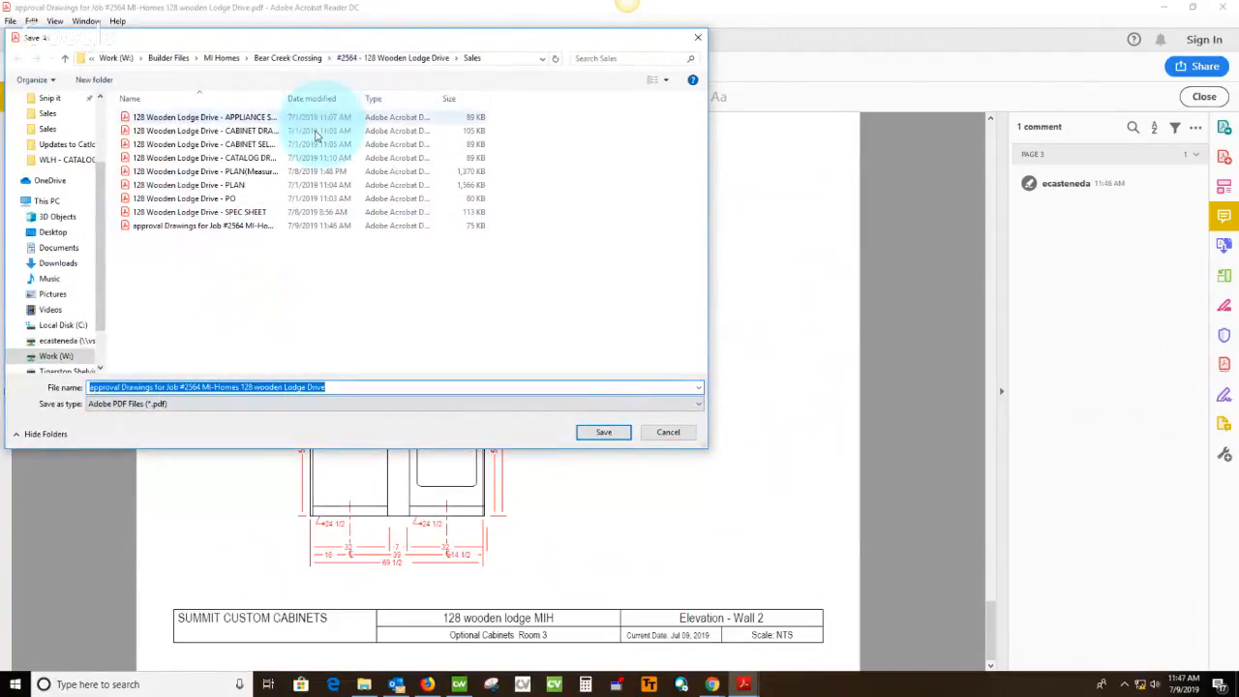
click(602, 433)
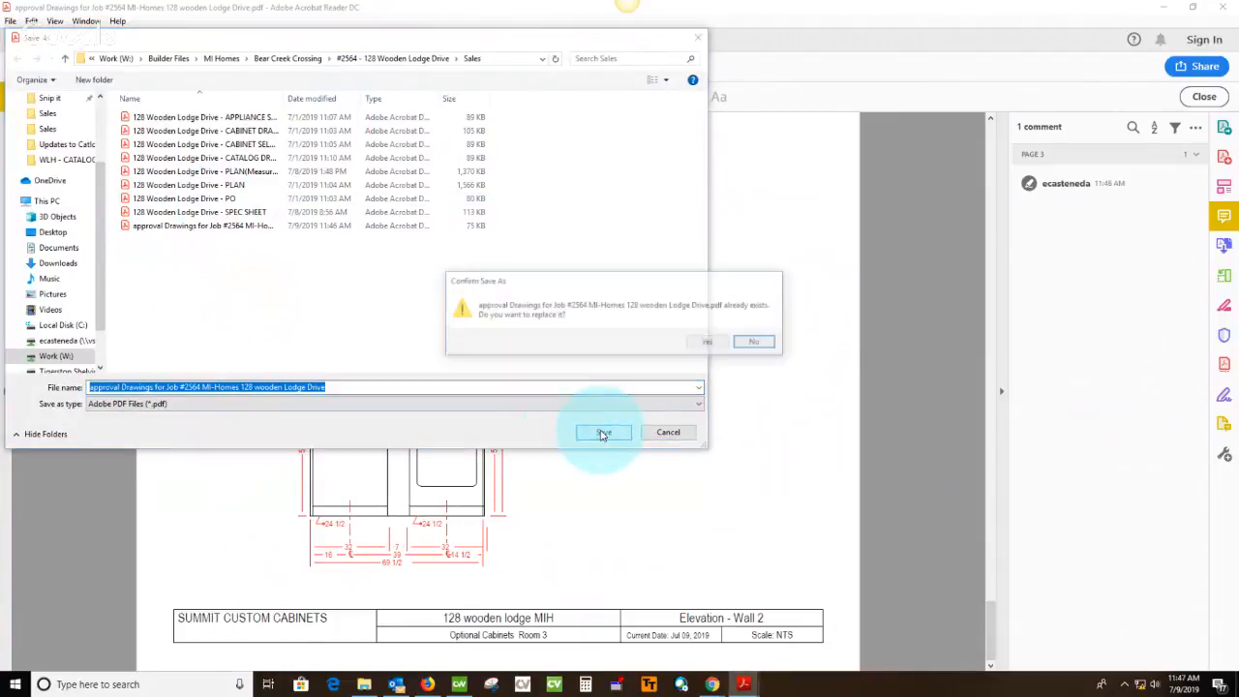
click(708, 343)
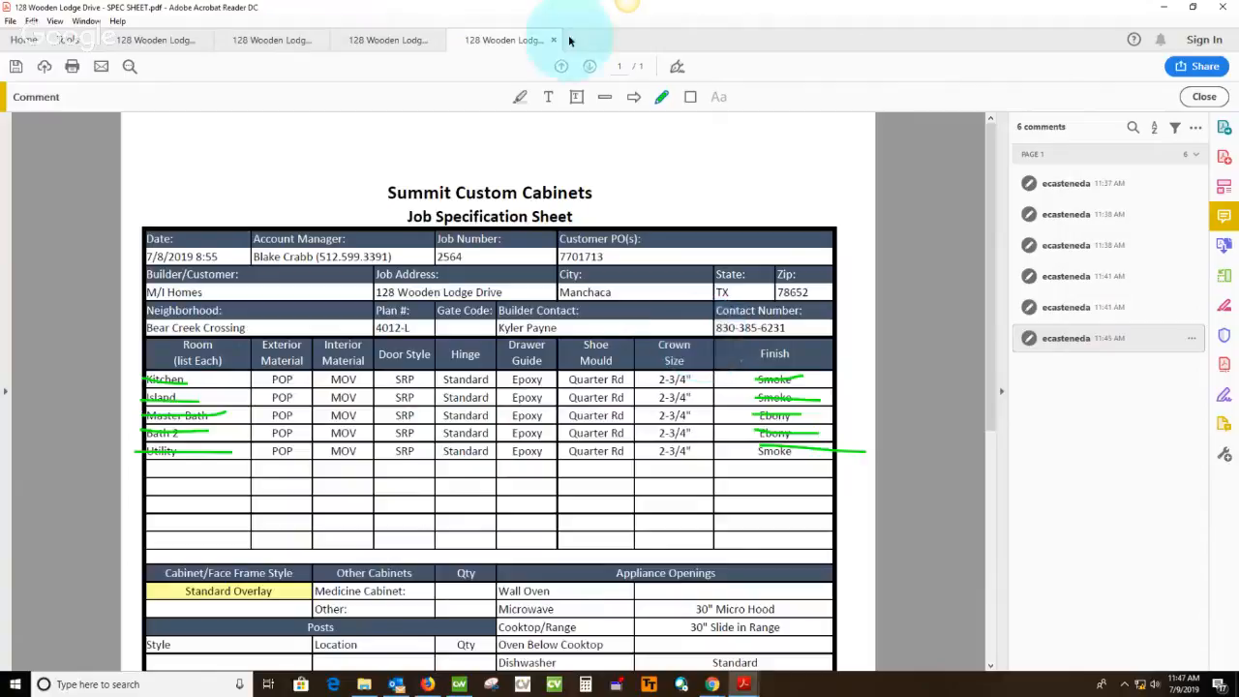
Close the spec sheet without saving and close the PLAN(Measured) PDF, saving its markups over the existing file in the Sales folder
click(684, 368)
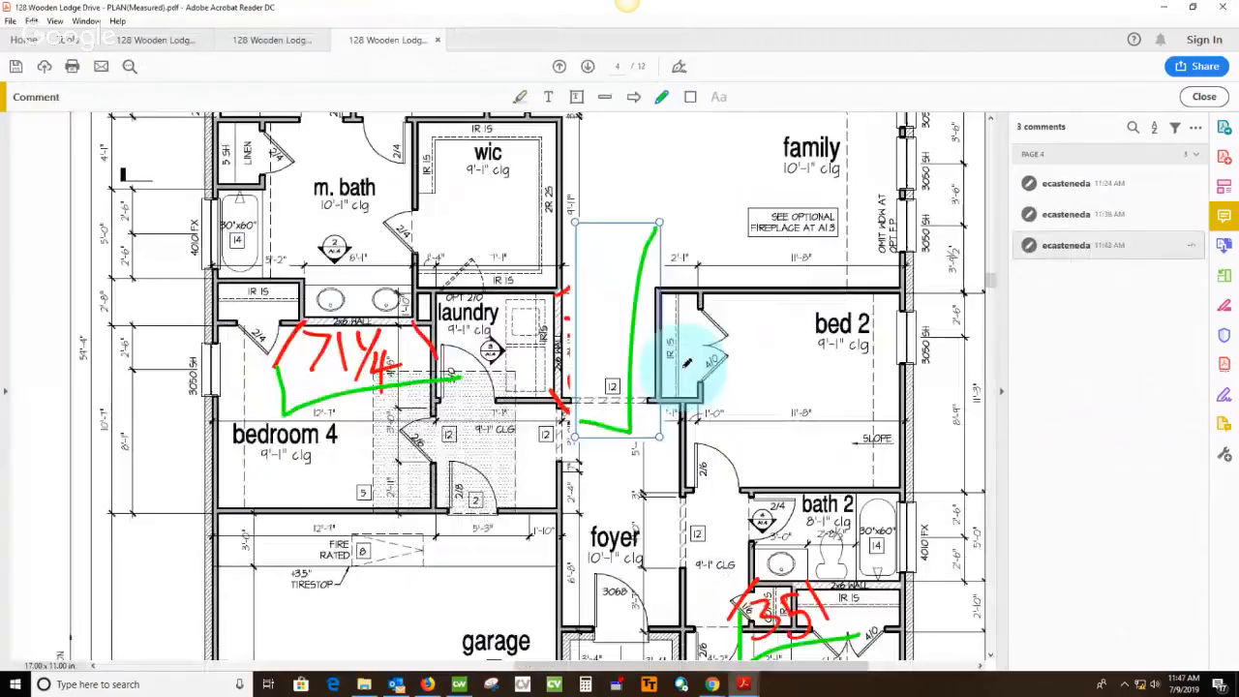
click(437, 41)
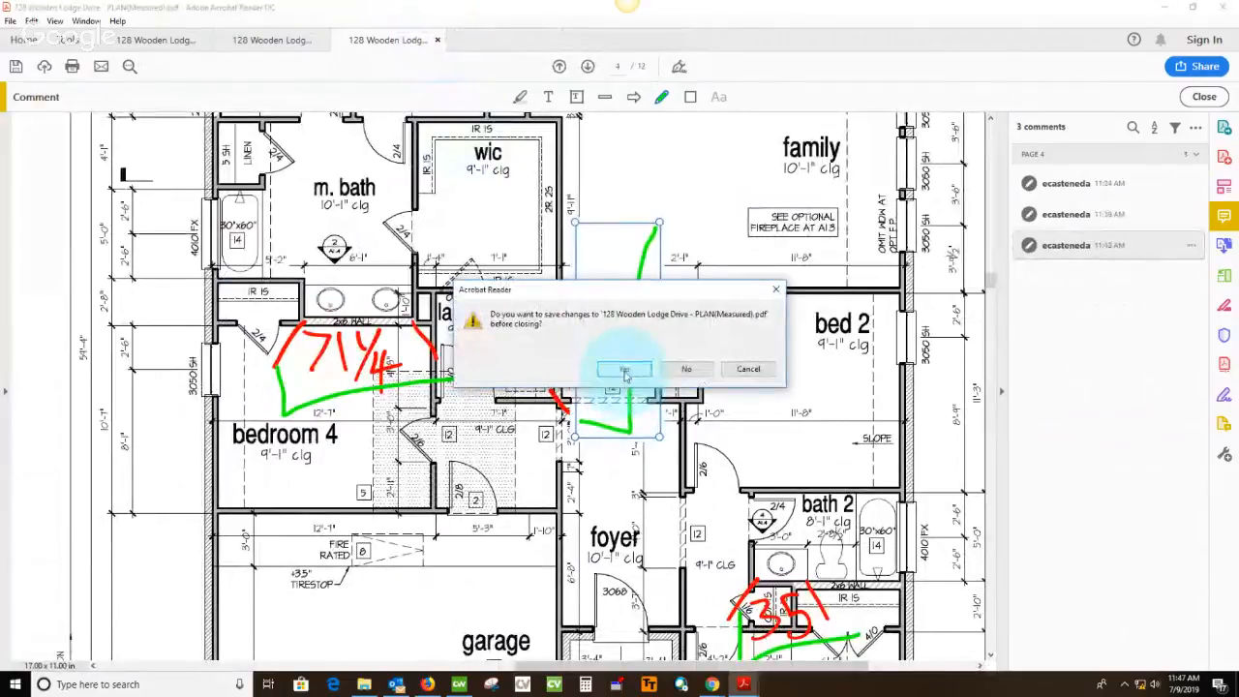
click(625, 372)
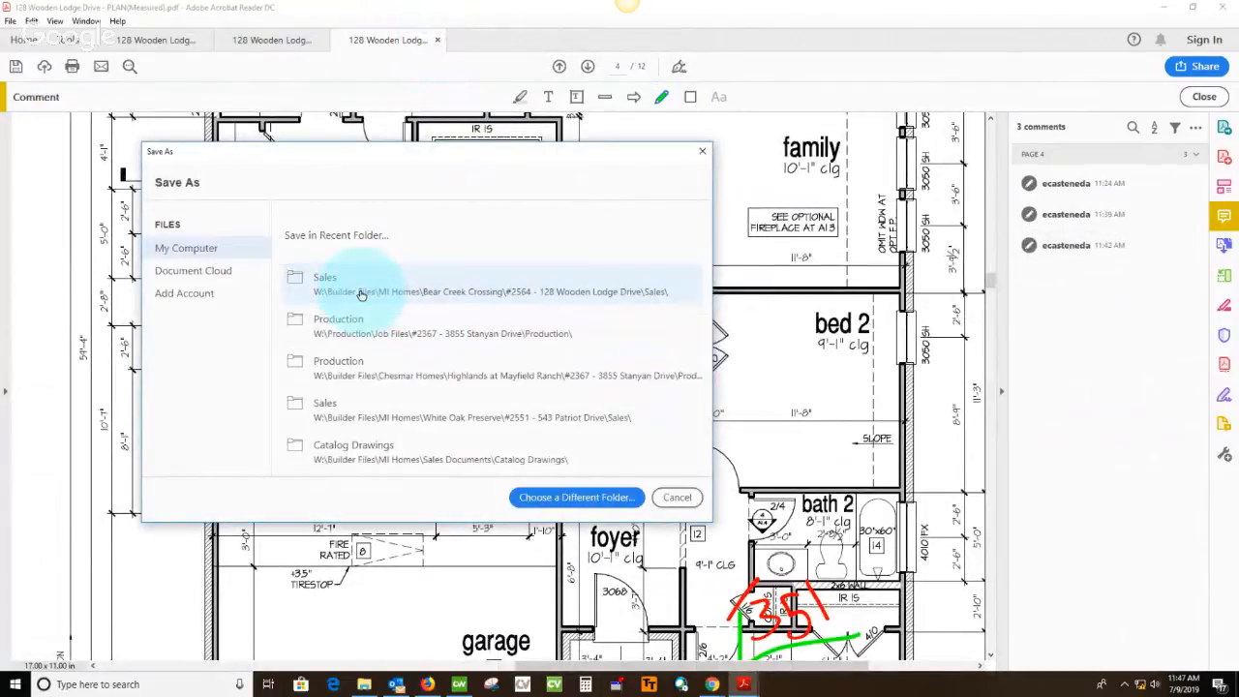
click(360, 293)
click(604, 432)
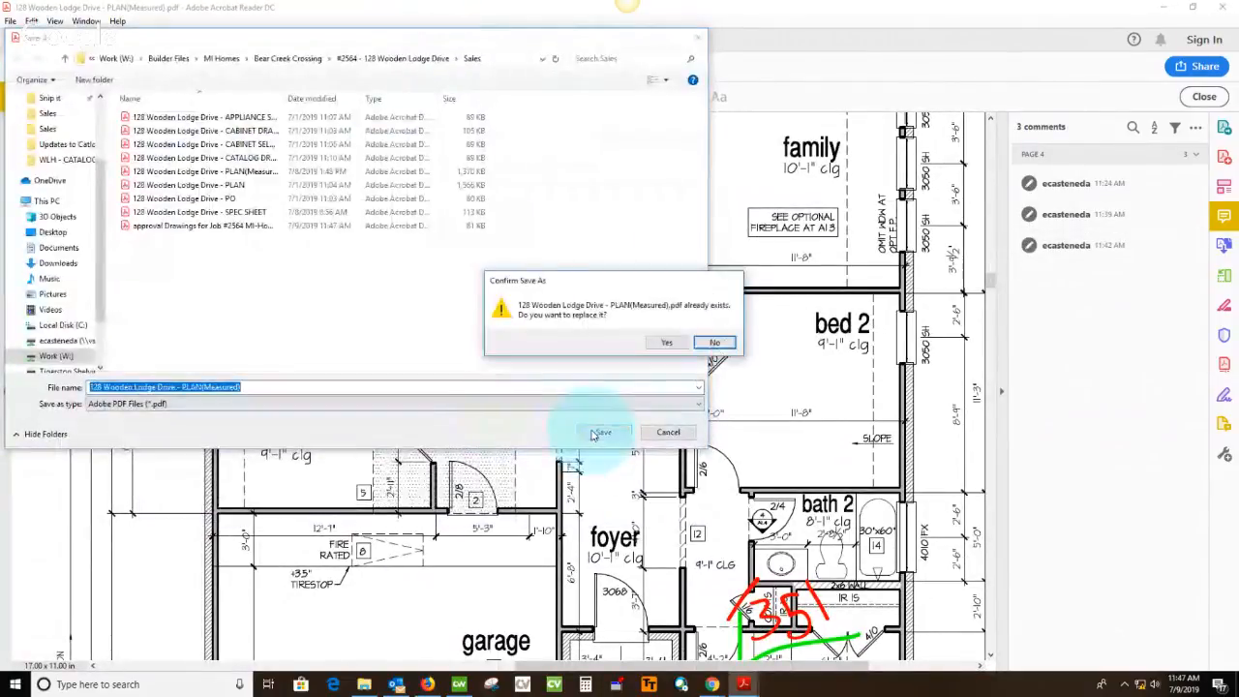
click(668, 344)
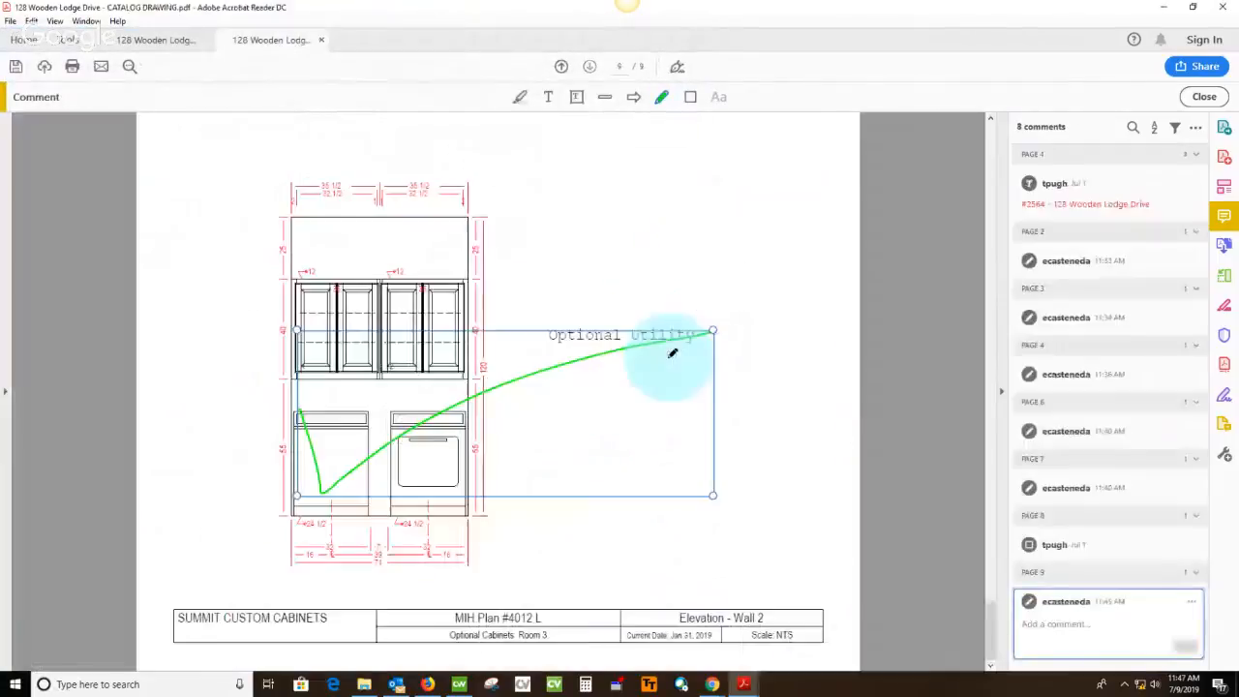
Close the catalog drawing without saving its markups and exit the PDF reader
click(322, 40)
click(689, 369)
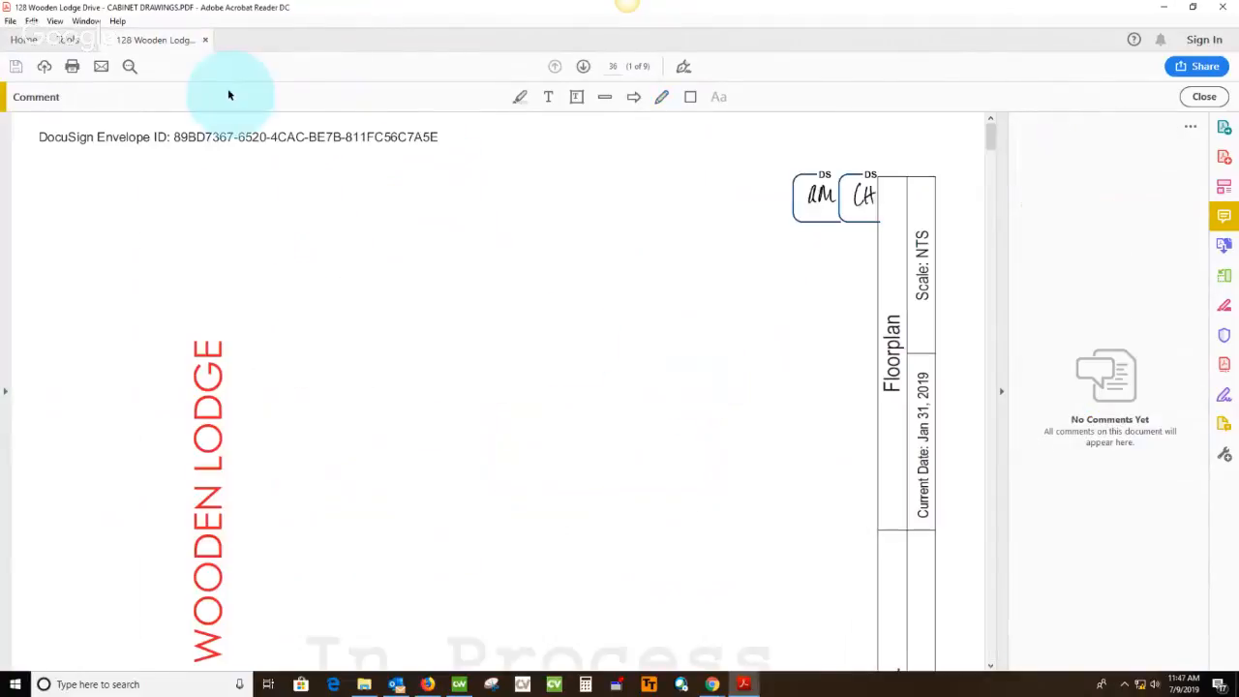
click(1217, 7)
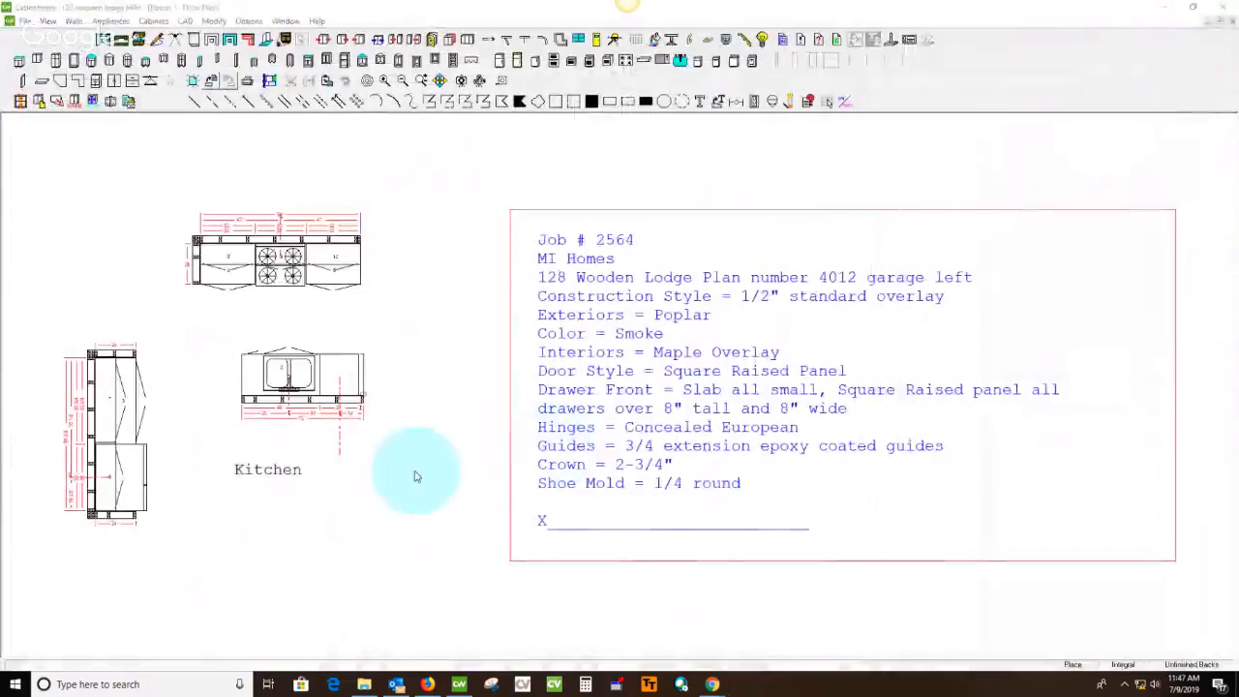
Switch to the Roll priority list 2019 spreadsheet in Firefox and set the status of the priority 5 job to SFR
click(1164, 13)
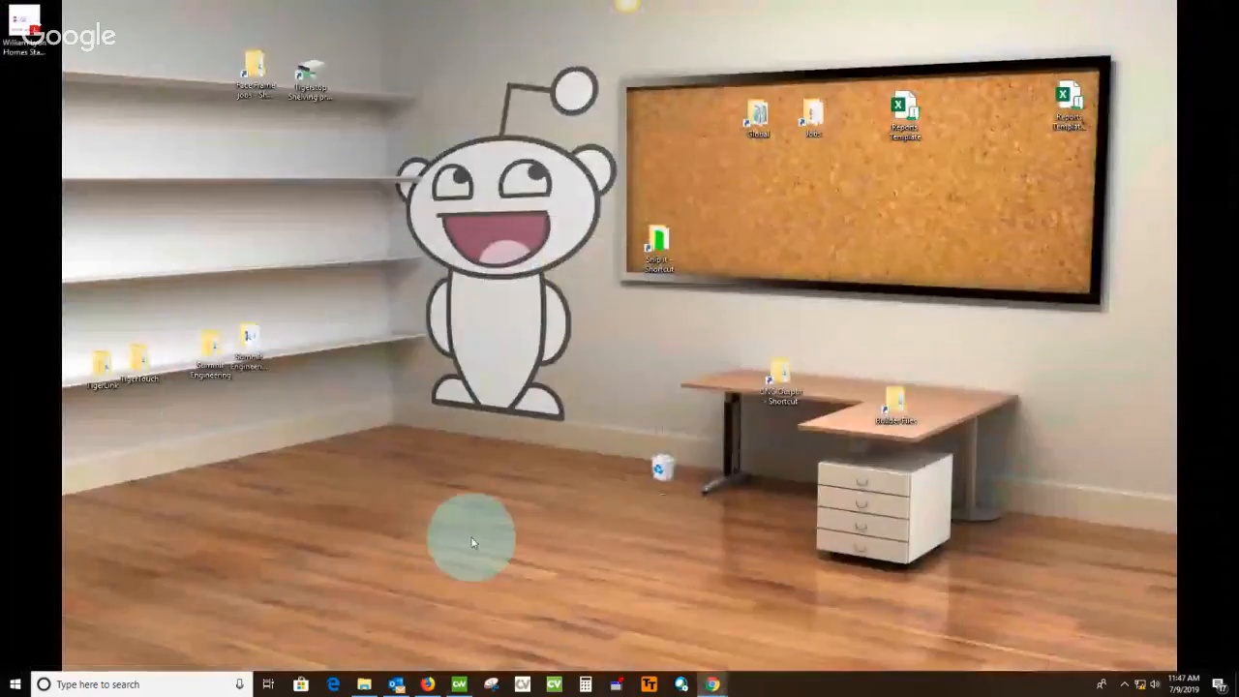
click(427, 684)
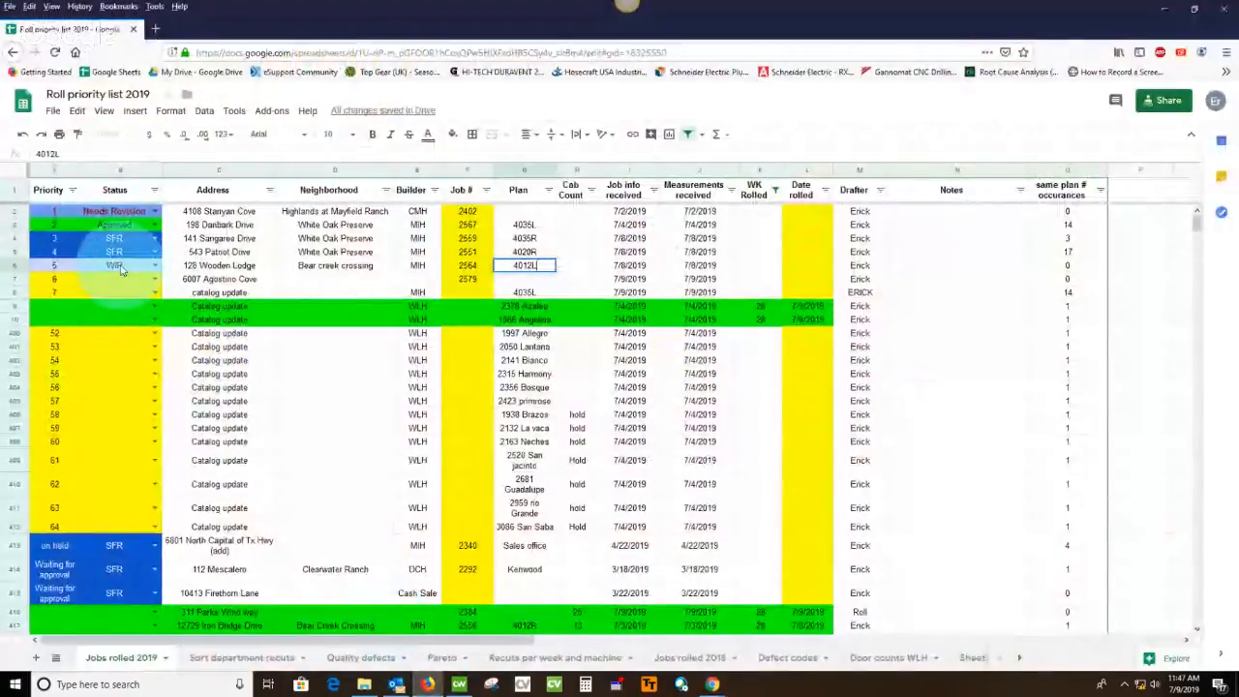
click(121, 270)
text(sfr)
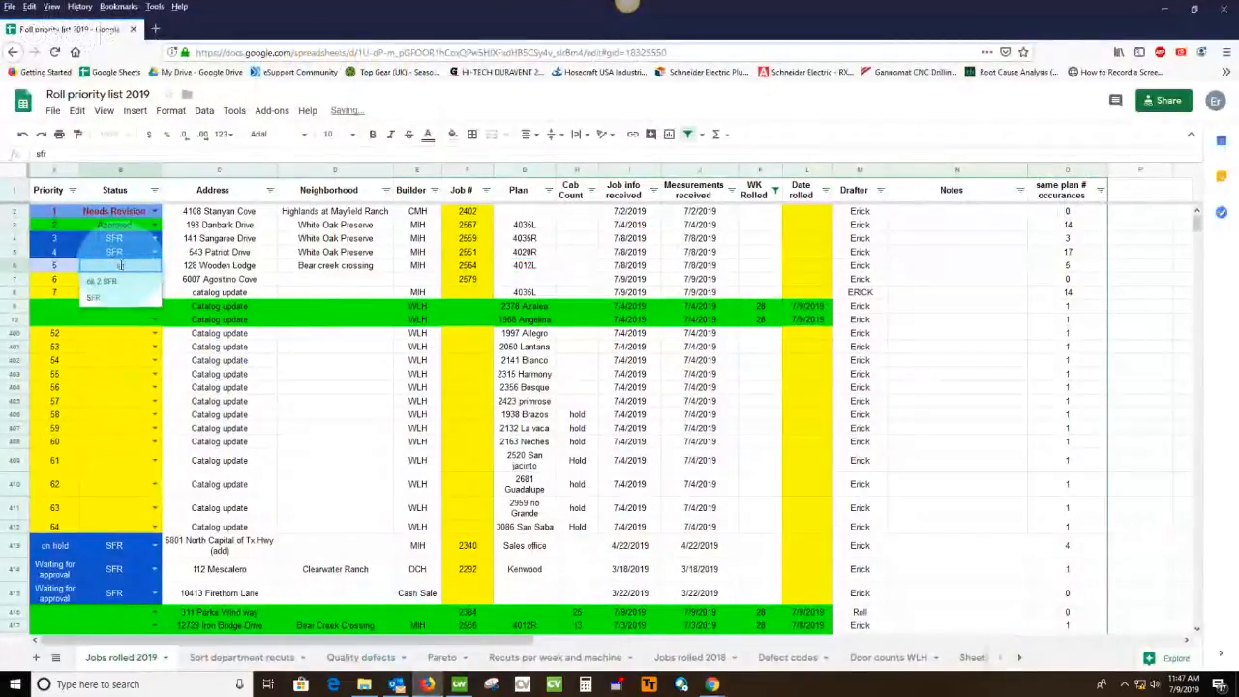
click(93, 300)
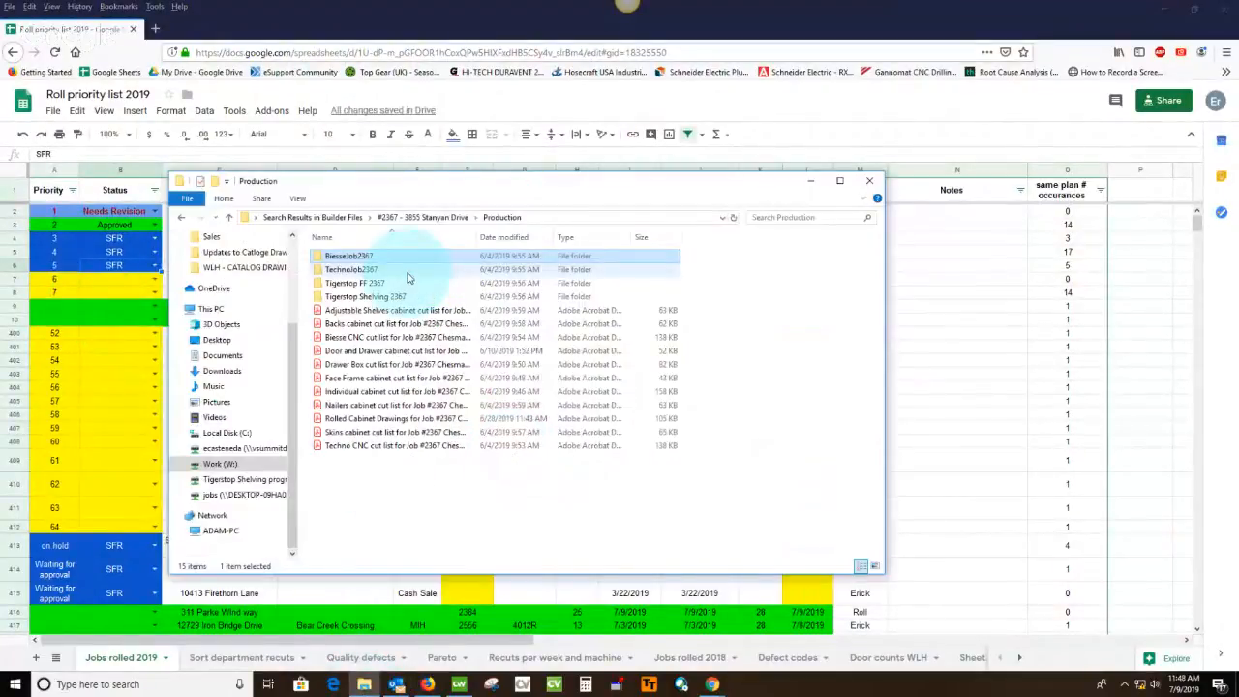
Search Builder Files in File Explorer for the current job by its street address and open that job's Sales folder
key(alt+Left)
key(alt+Left)
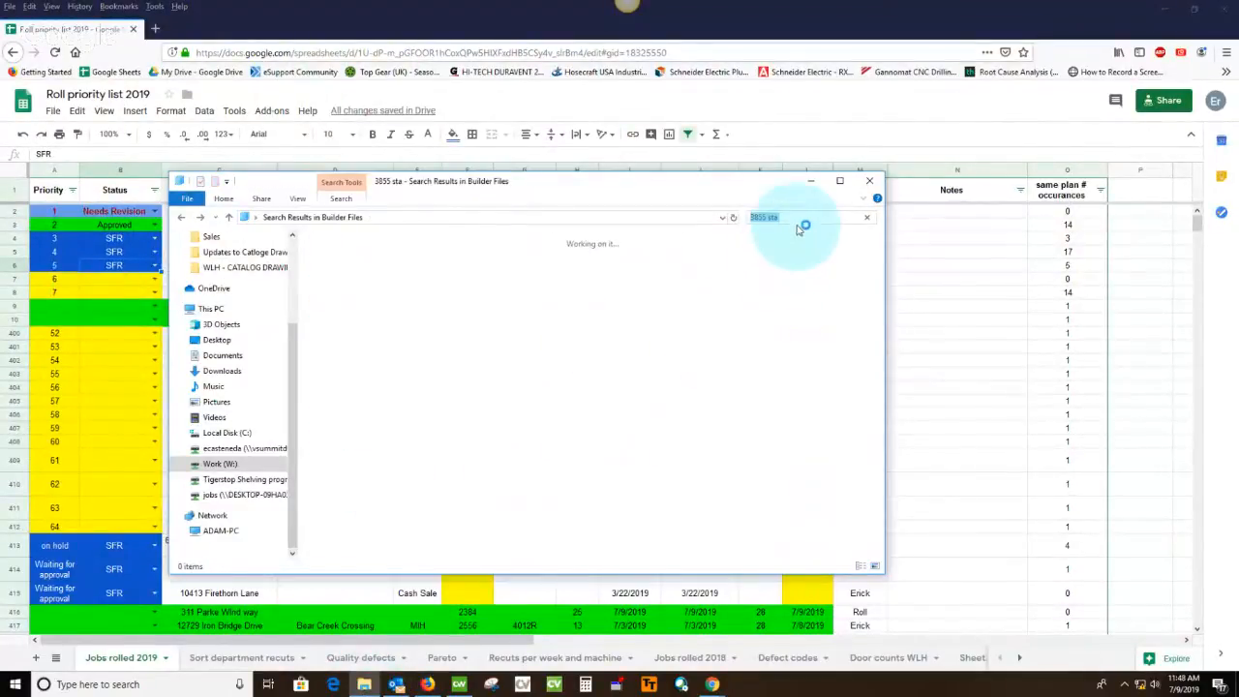
drag(629, 186, 627, 287)
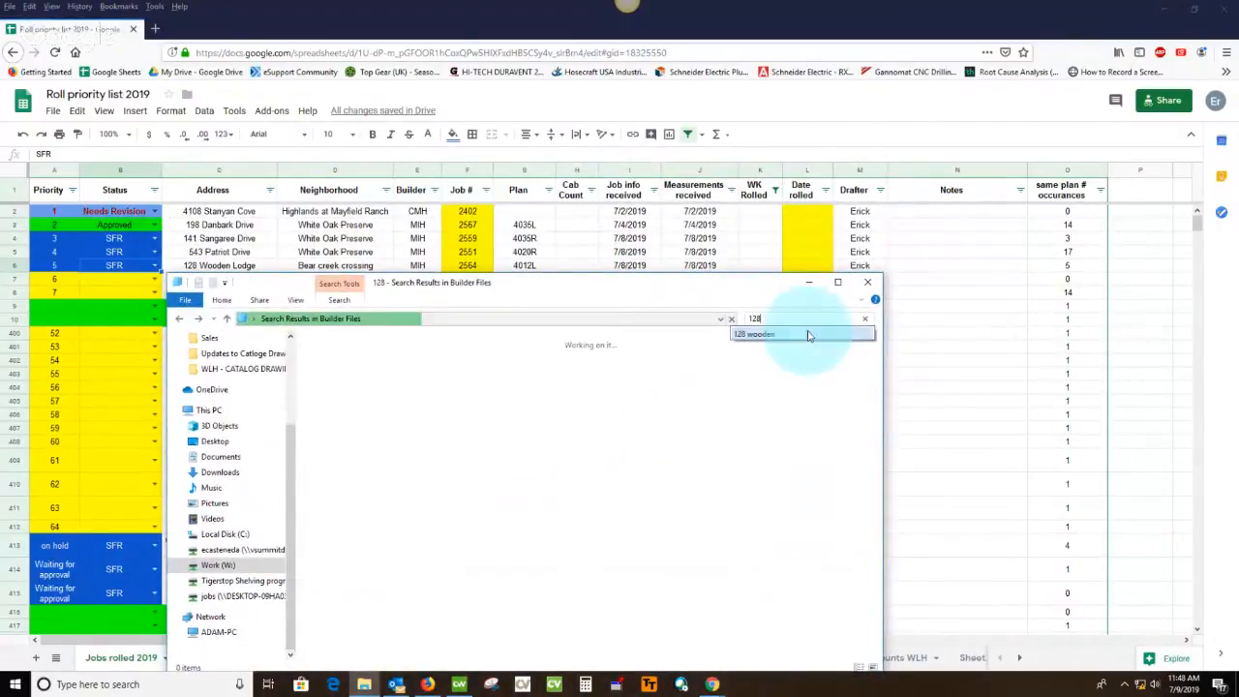
text(wooden)
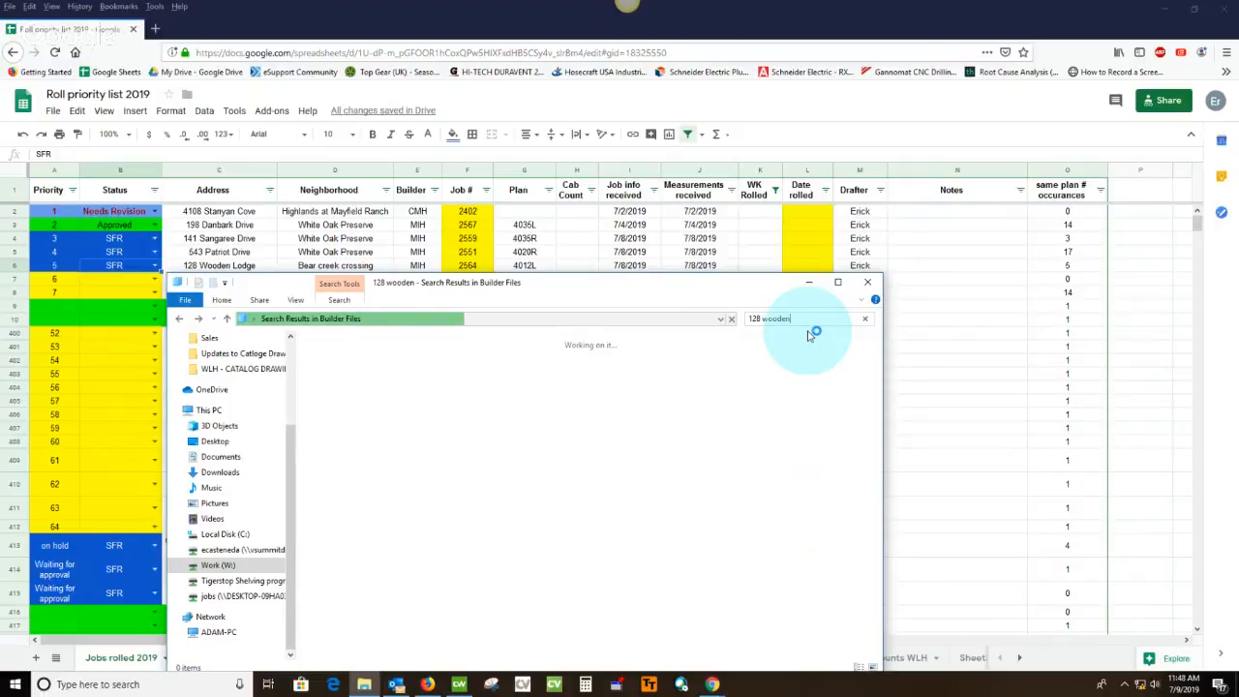
double_click(485, 346)
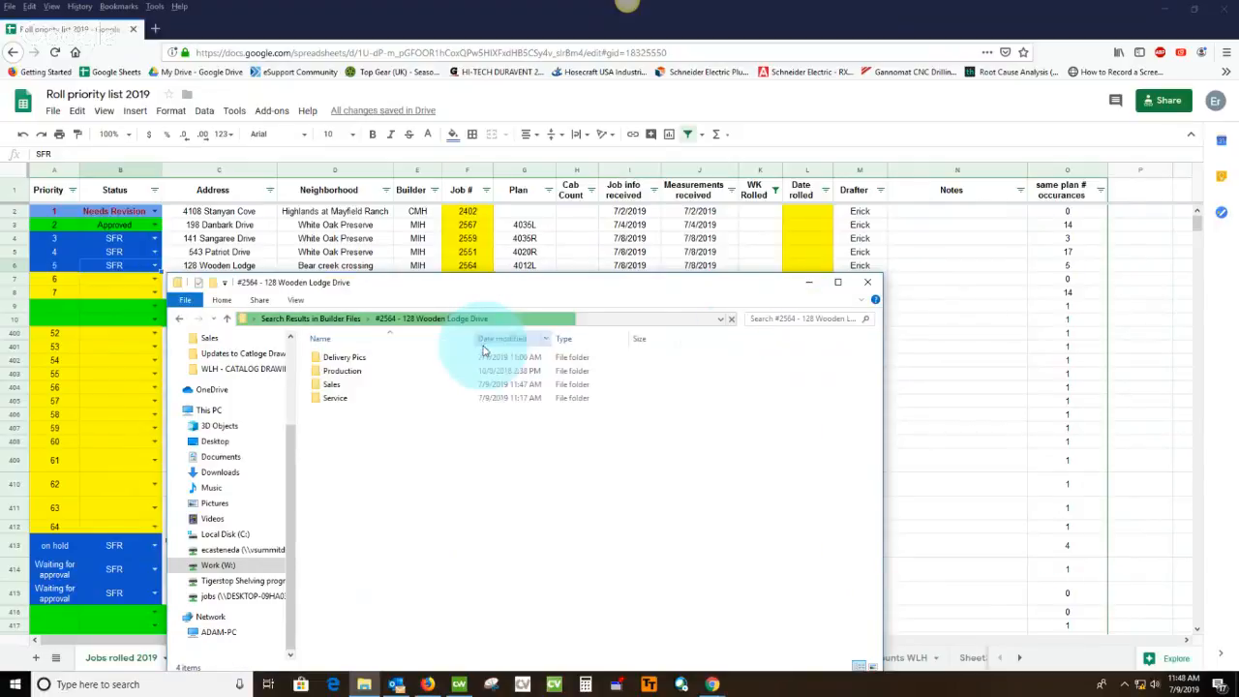
double_click(332, 385)
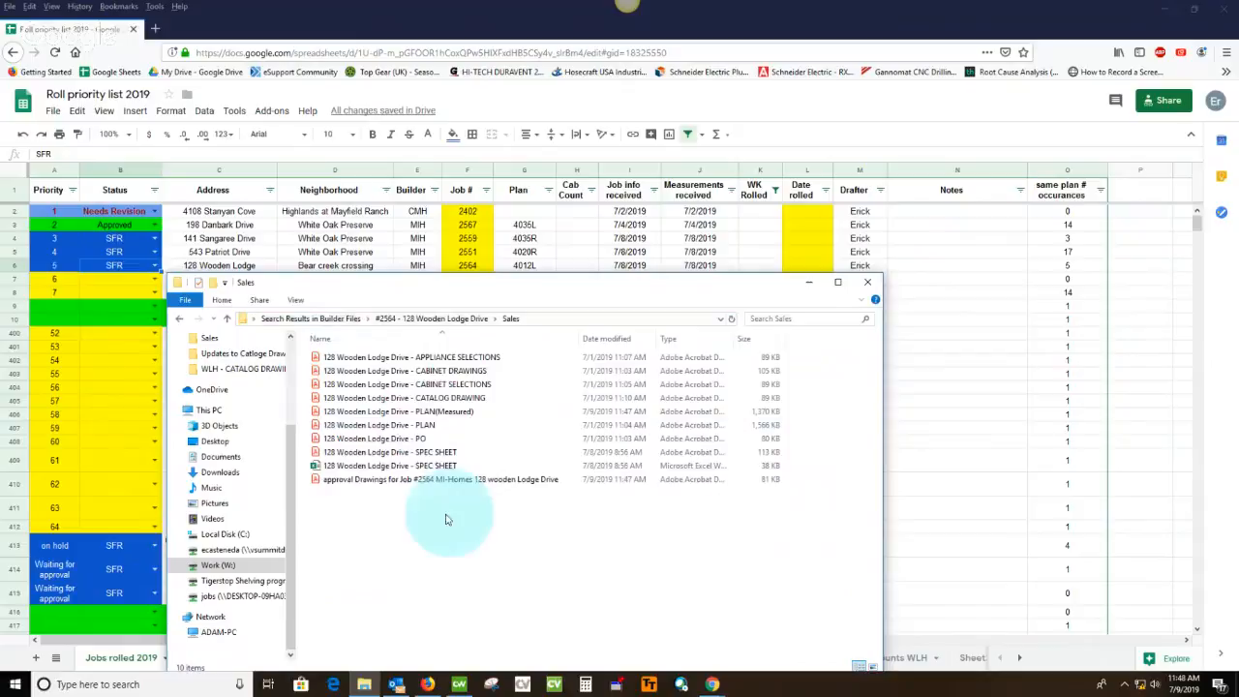
Copy the file name of the approval drawings PDF, leaving the file's name as is
click(344, 482)
click(343, 481)
key(ctrl+c)
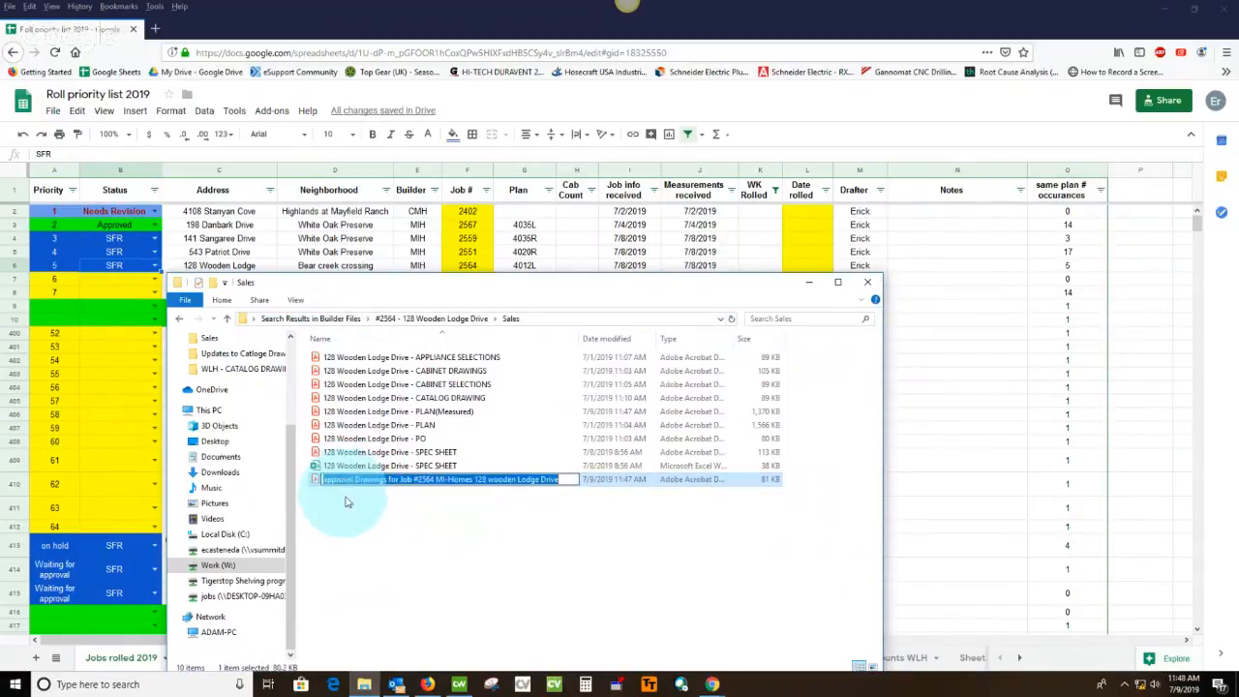
click(436, 559)
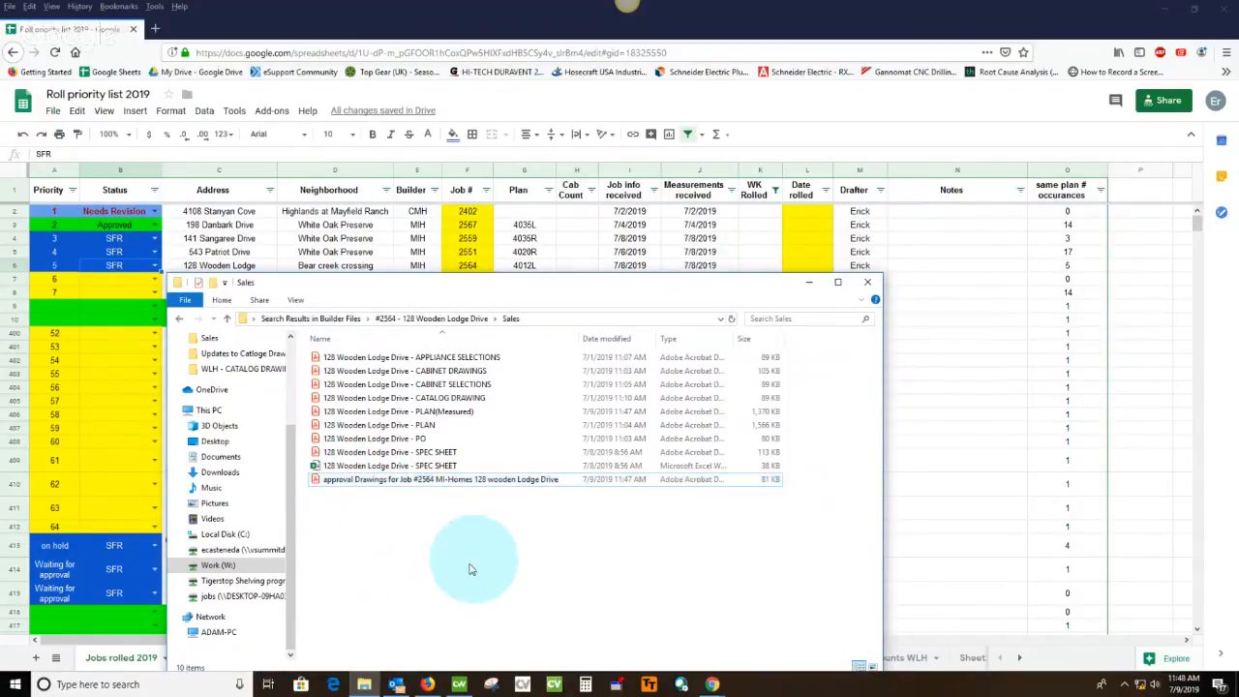
Switch to Outlook and create a new email using the copied approval drawings file name as its subject
click(396, 685)
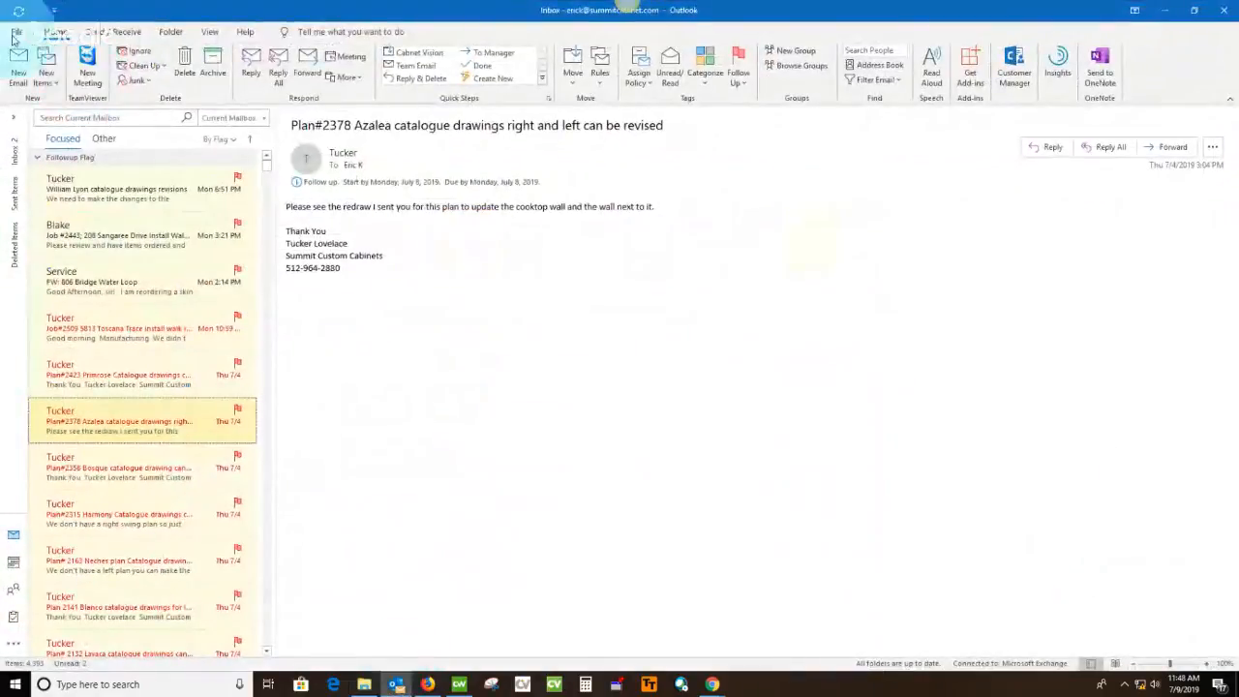
click(21, 73)
click(272, 241)
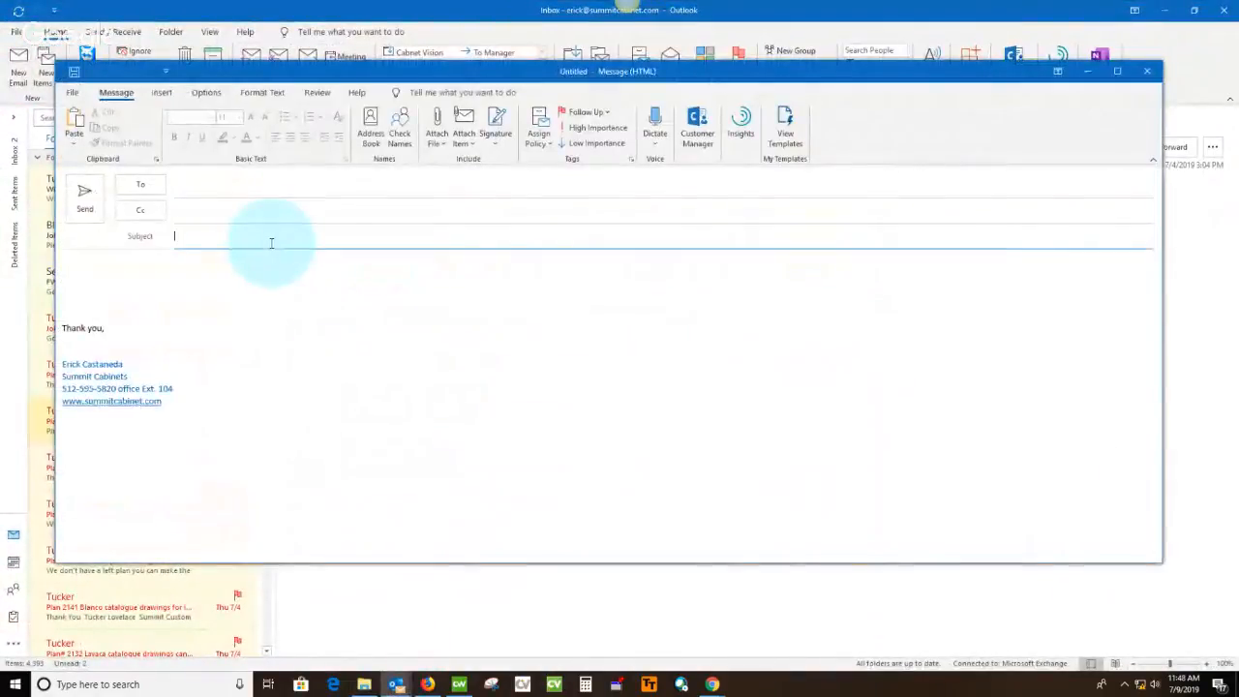
key(ctrl+v)
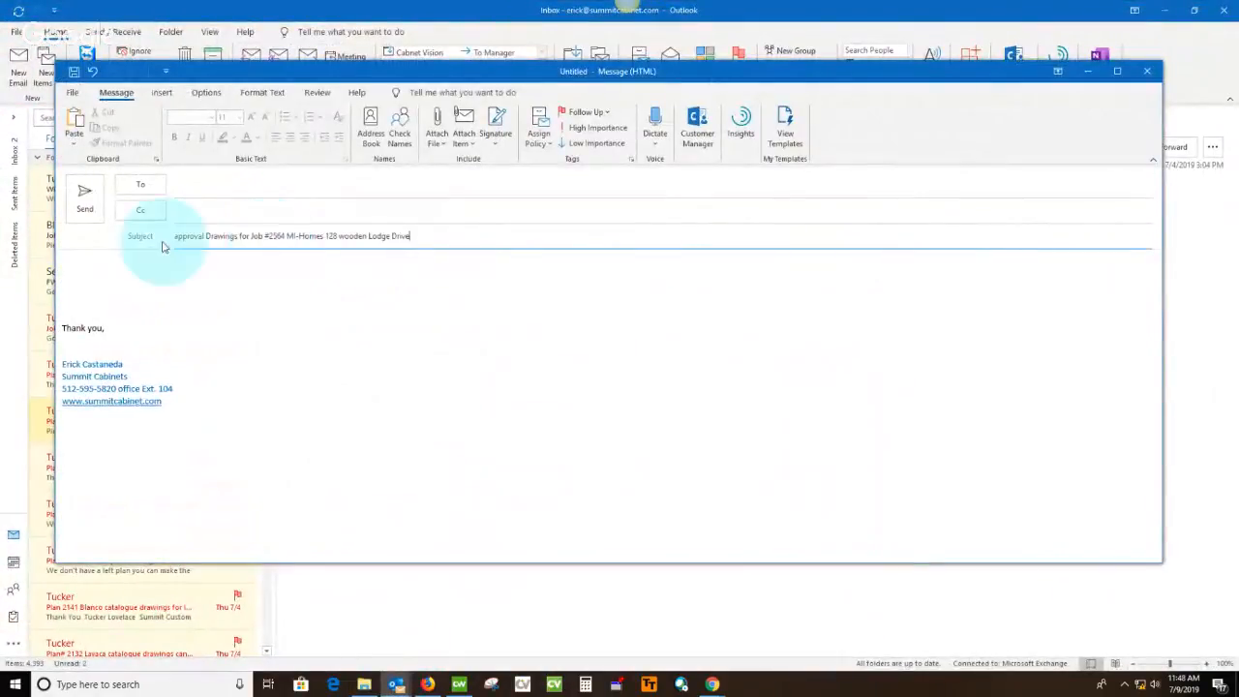
Address the email about the approval drawings to the two colleagues who review them
click(202, 187)
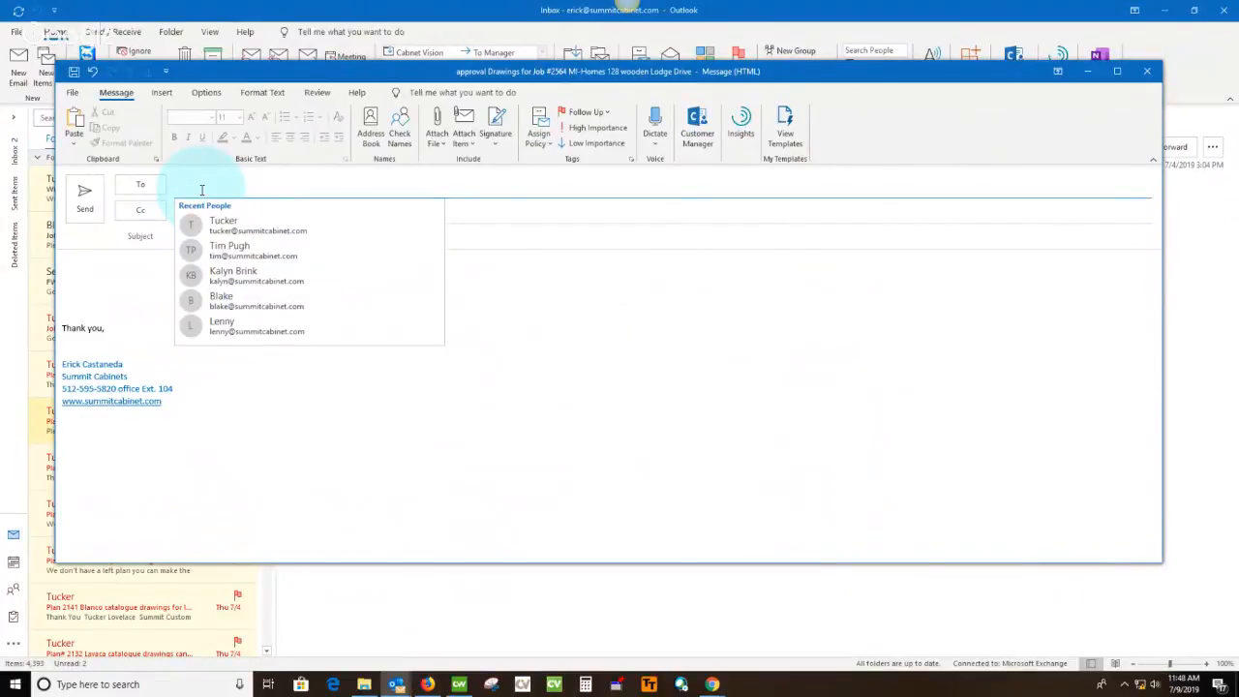
click(202, 189)
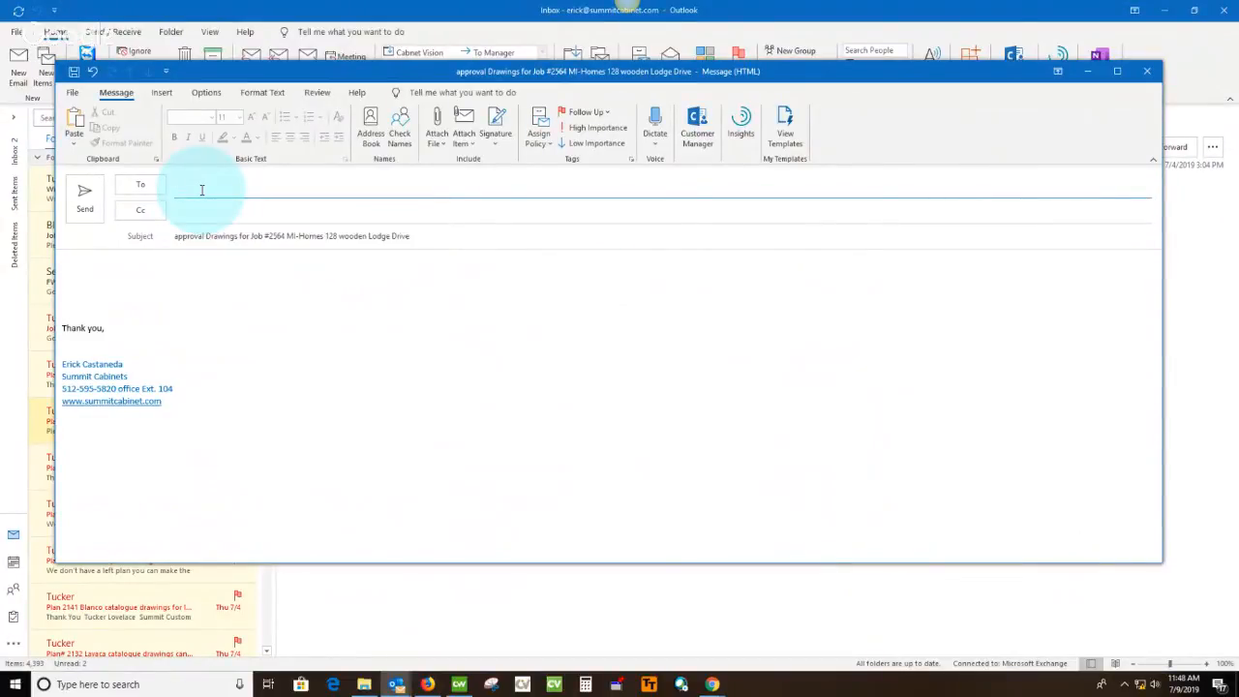
click(201, 190)
text(Blake)
key(Return)
text(Tucker)
key(Return)
Write "Drawing is ready for review" above the signature in the message body and send the email
key(Tab)
key(Tab)
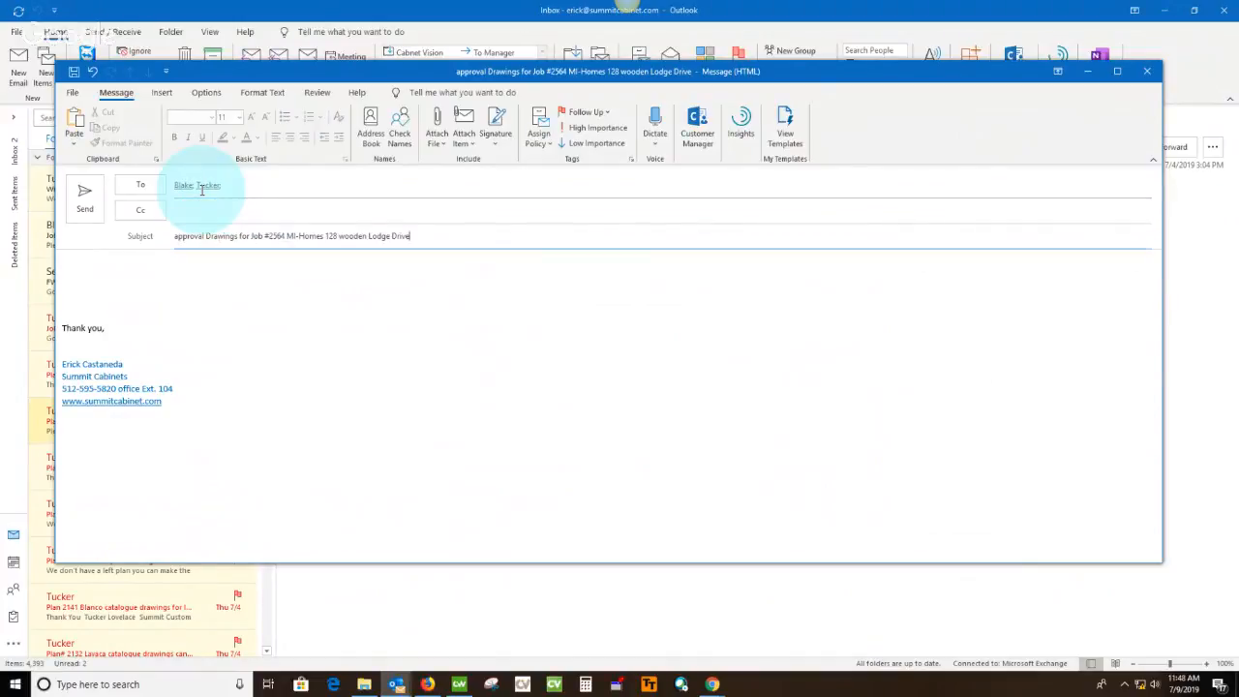
key(Tab)
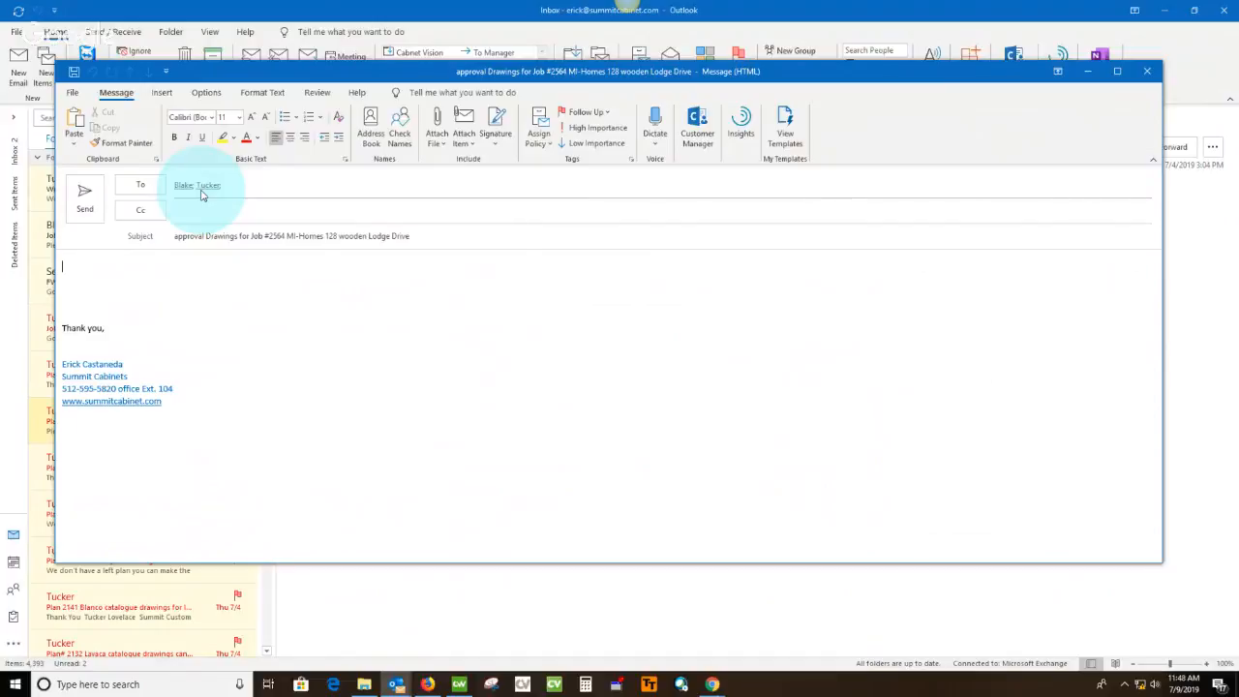
text(R)
text(rawing is ready for review)
click(86, 201)
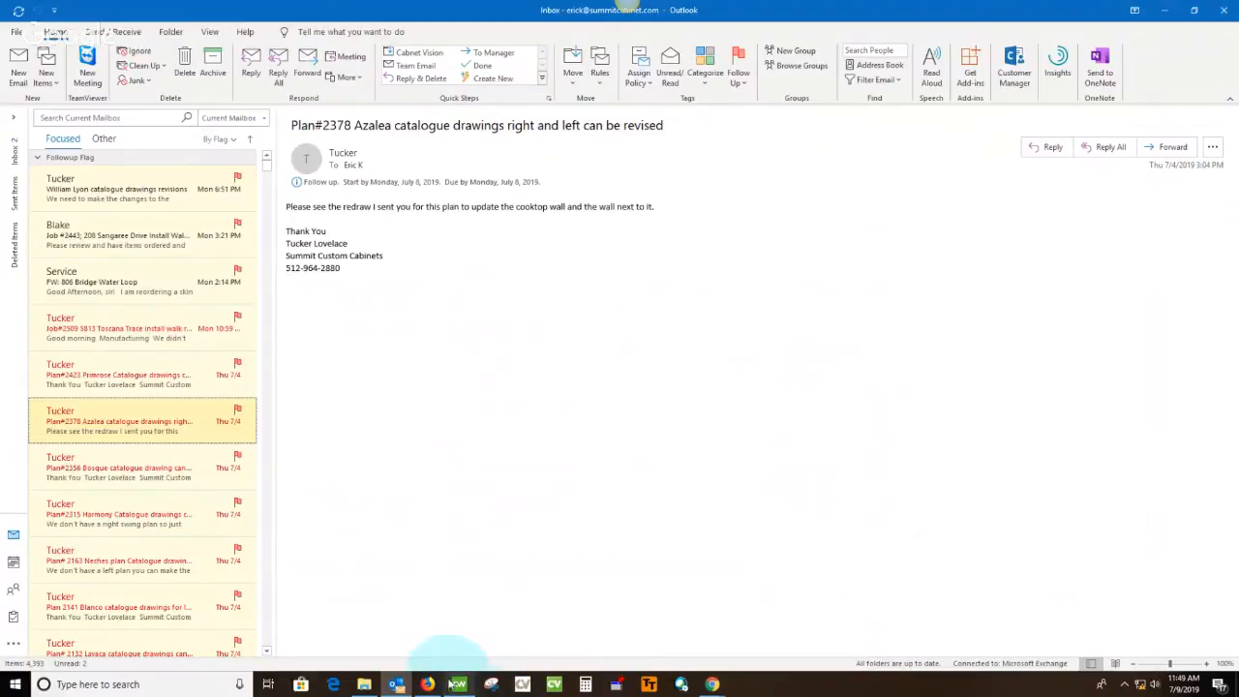
Switch back to the Roll priority list 2019 spreadsheet in Firefox
mouse_move(407, 691)
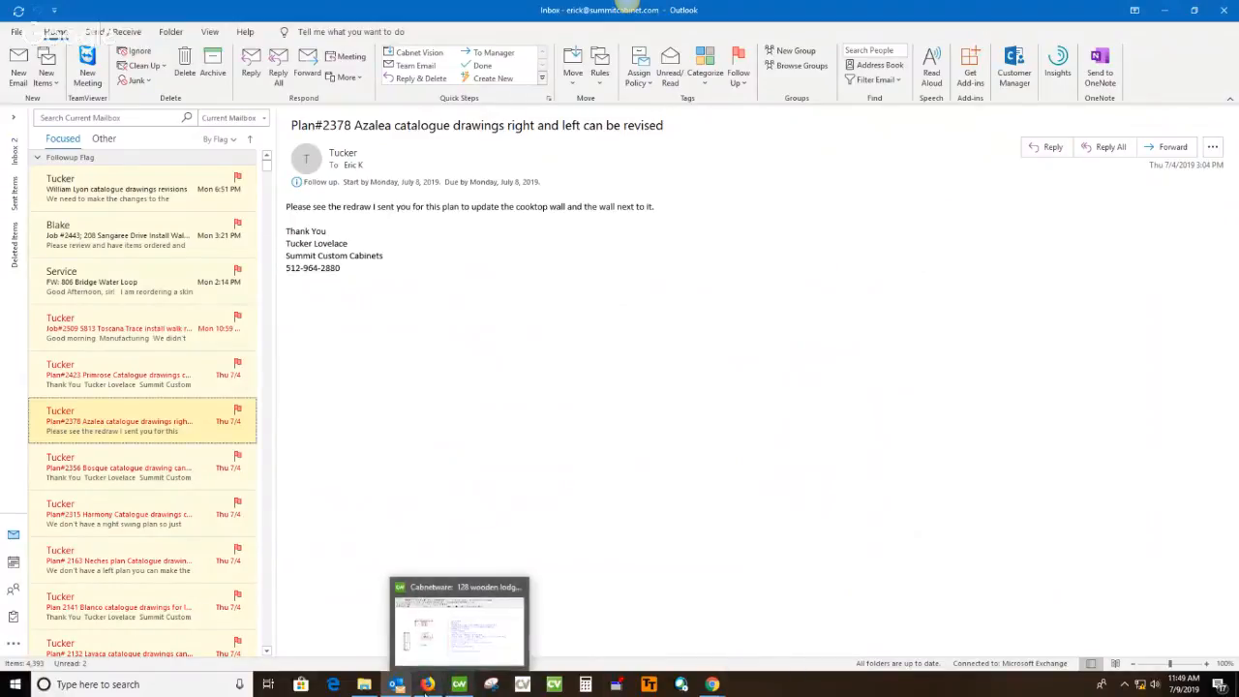
click(427, 684)
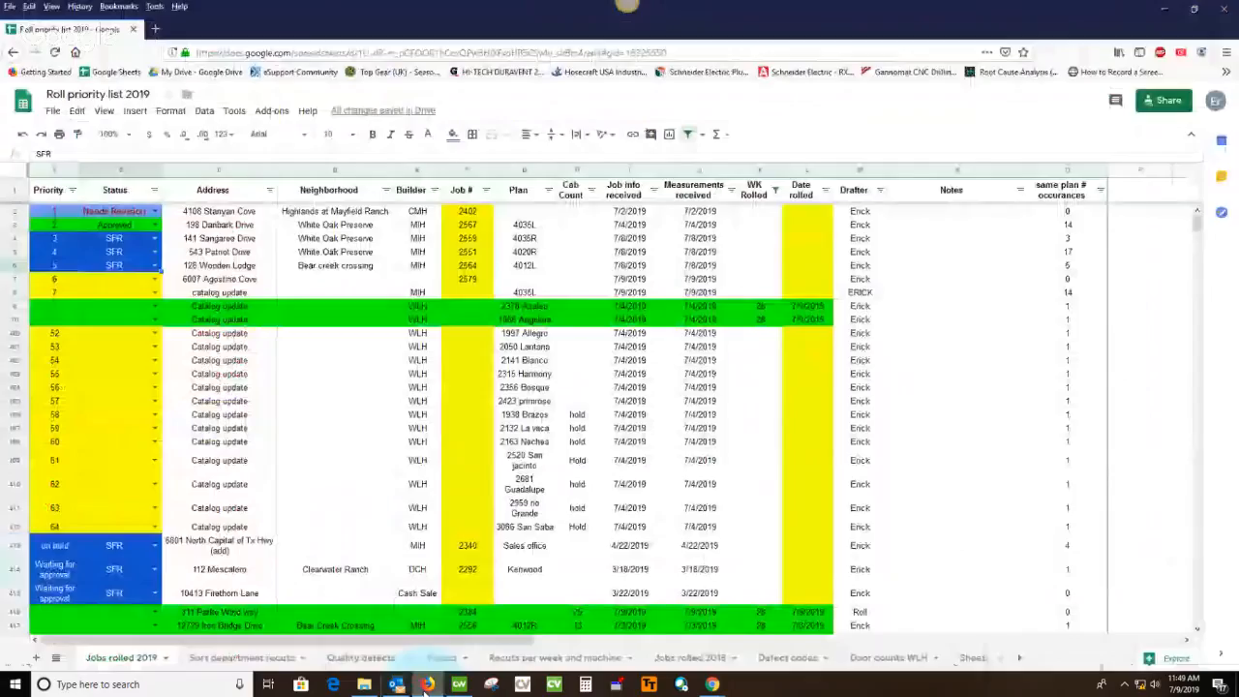
click(339, 475)
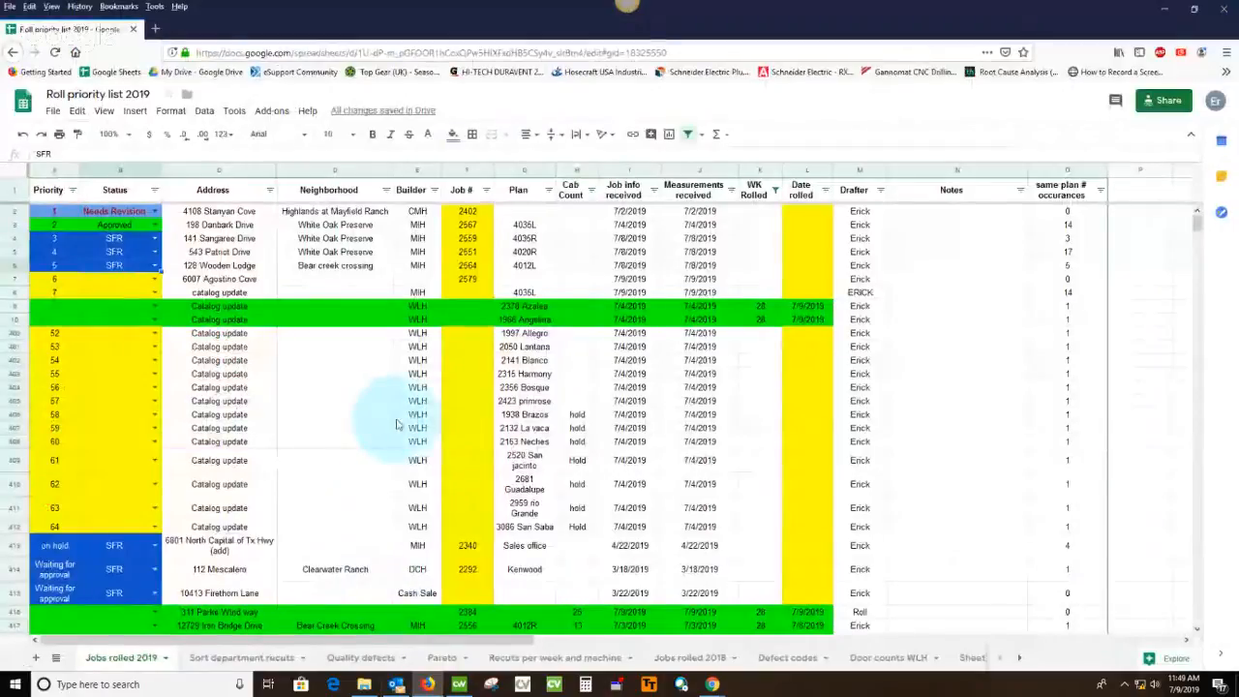